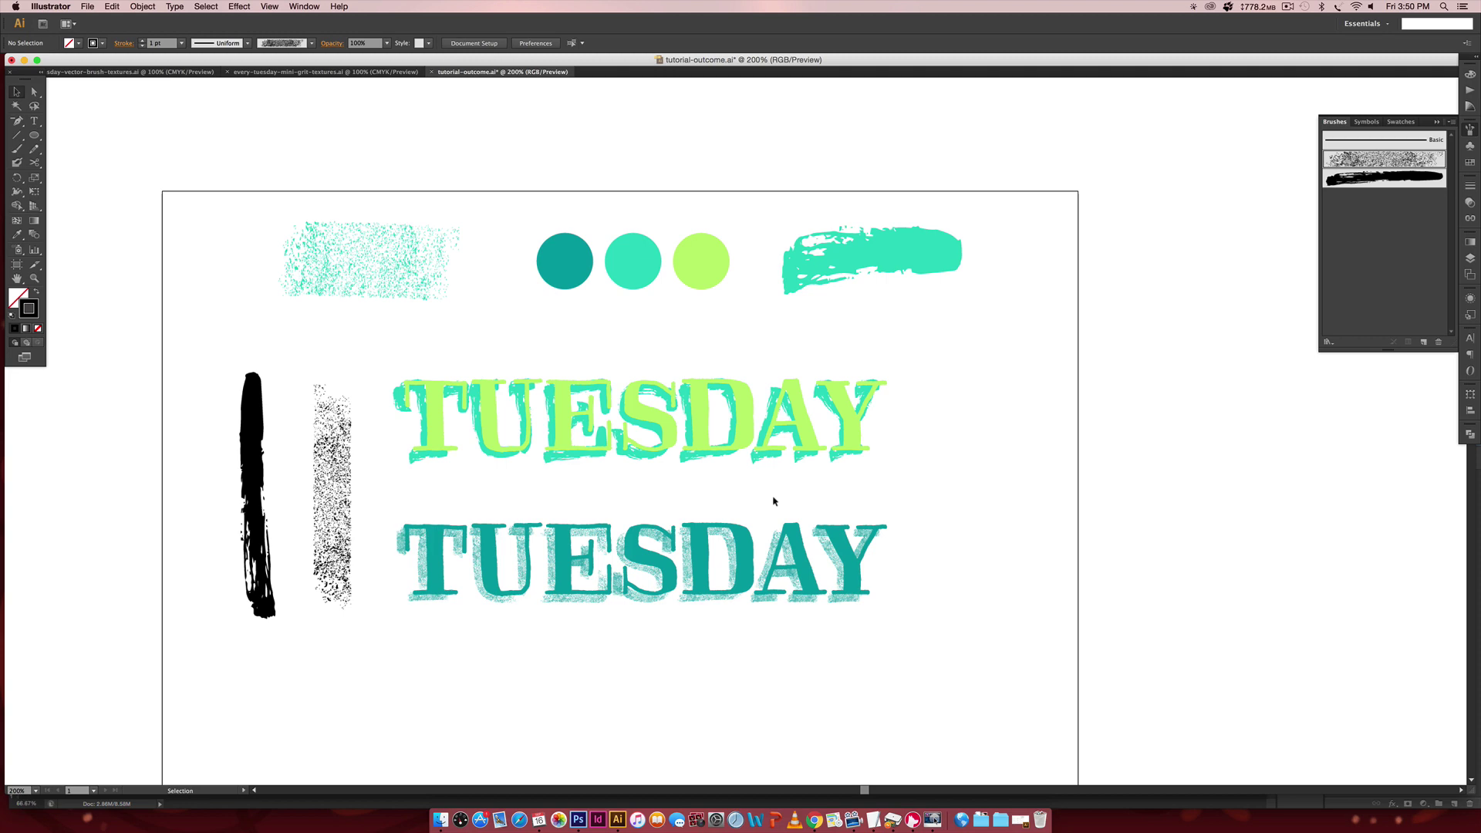
- Paint a dense sample scribble with the grit-textured Paintbrush just above the end of the lime TUESDAY lettering
key("b")
mouse_move(964, 338)
left_mouse_down()
mouse_move(1005, 362)
mouse_move(967, 360)
mouse_move(976, 309)
mouse_move(1010, 376)
mouse_move(1024, 372)
mouse_move(996, 401)
mouse_move(971, 324)
mouse_move(1033, 359)
mouse_move(1045, 402)
left_mouse_up()
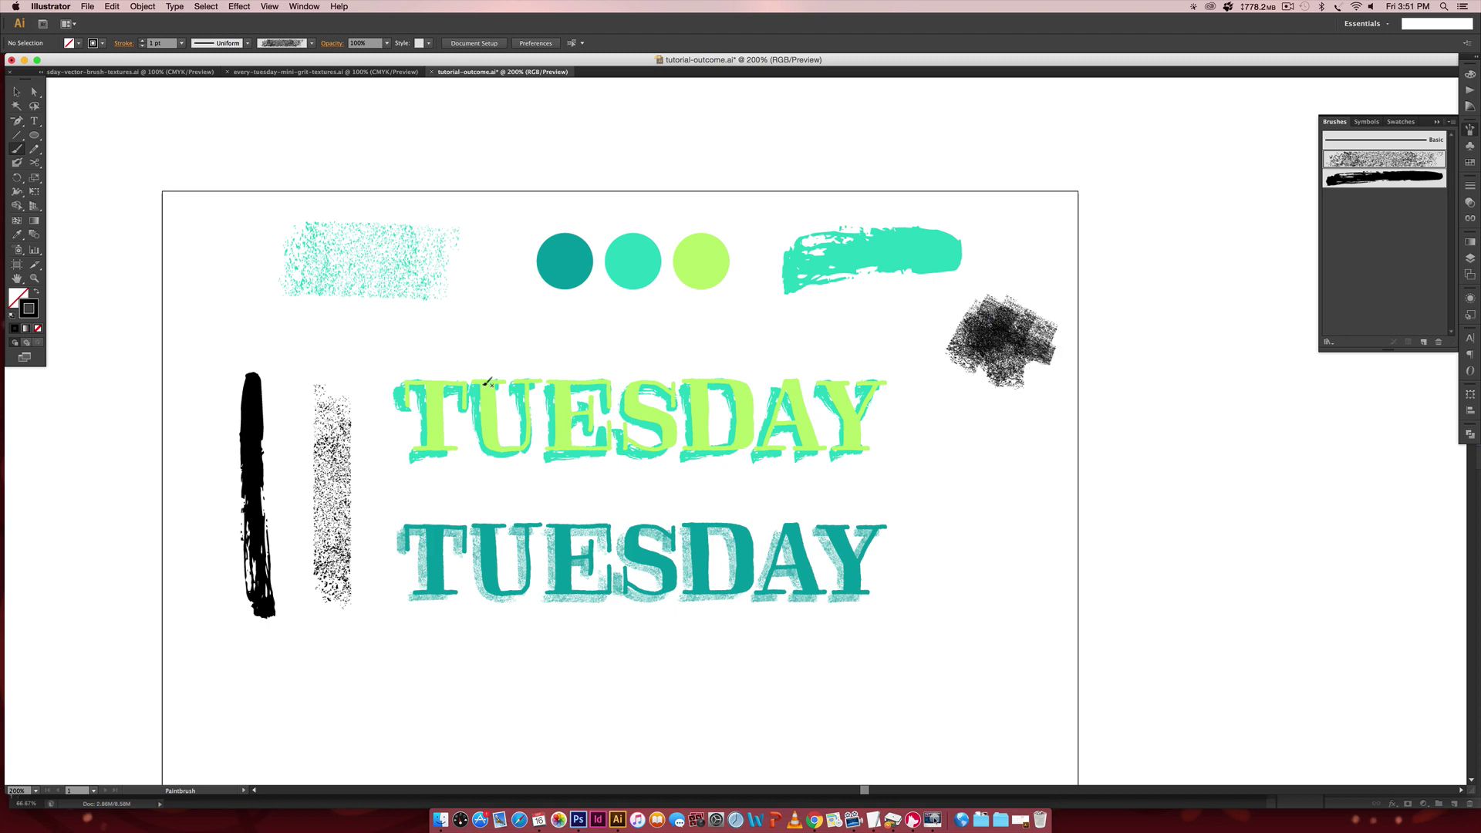
key("super+equal")
key("super+equal")
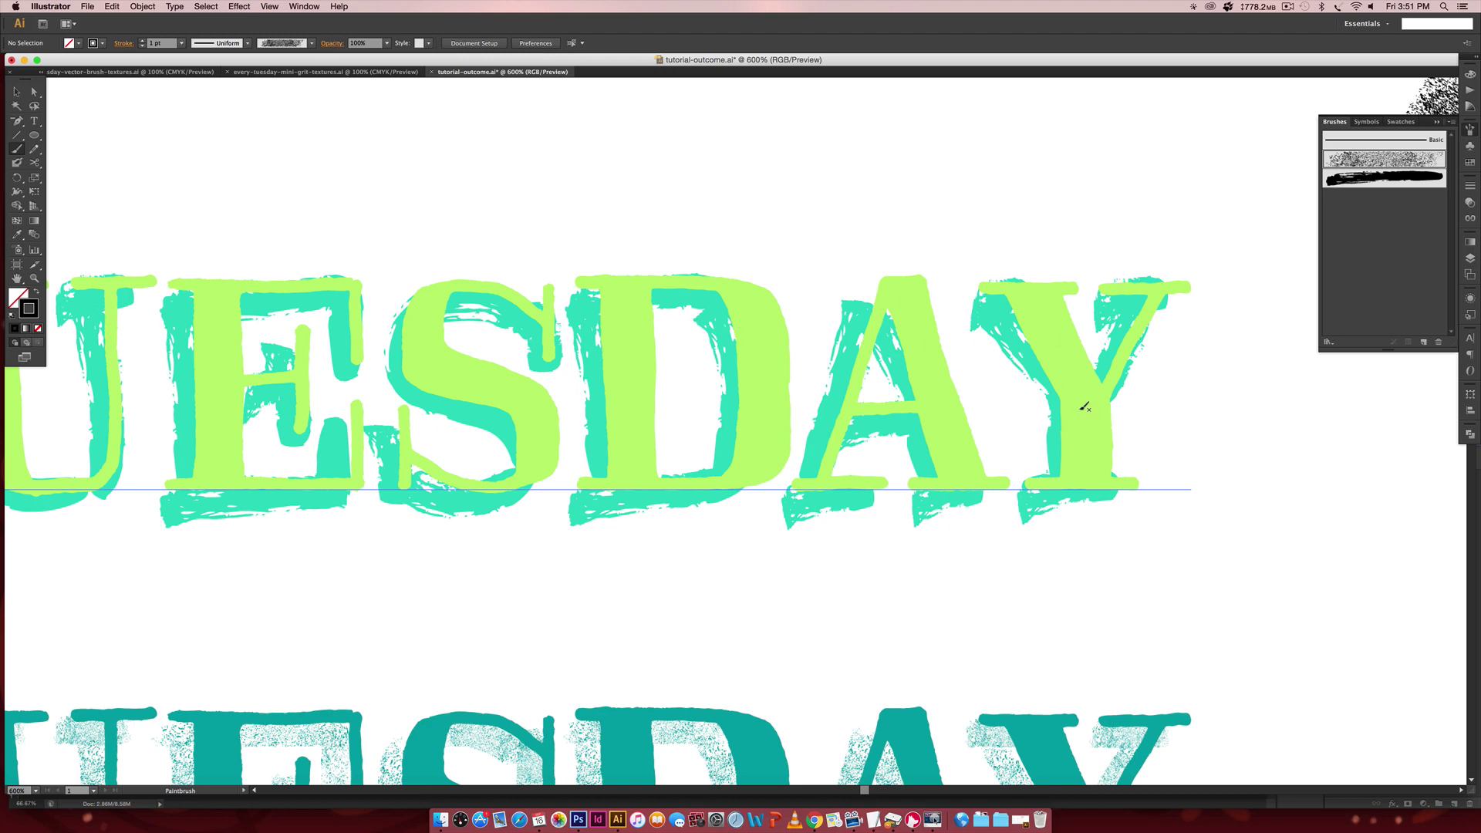
key("super+minus")
key("super+minus")
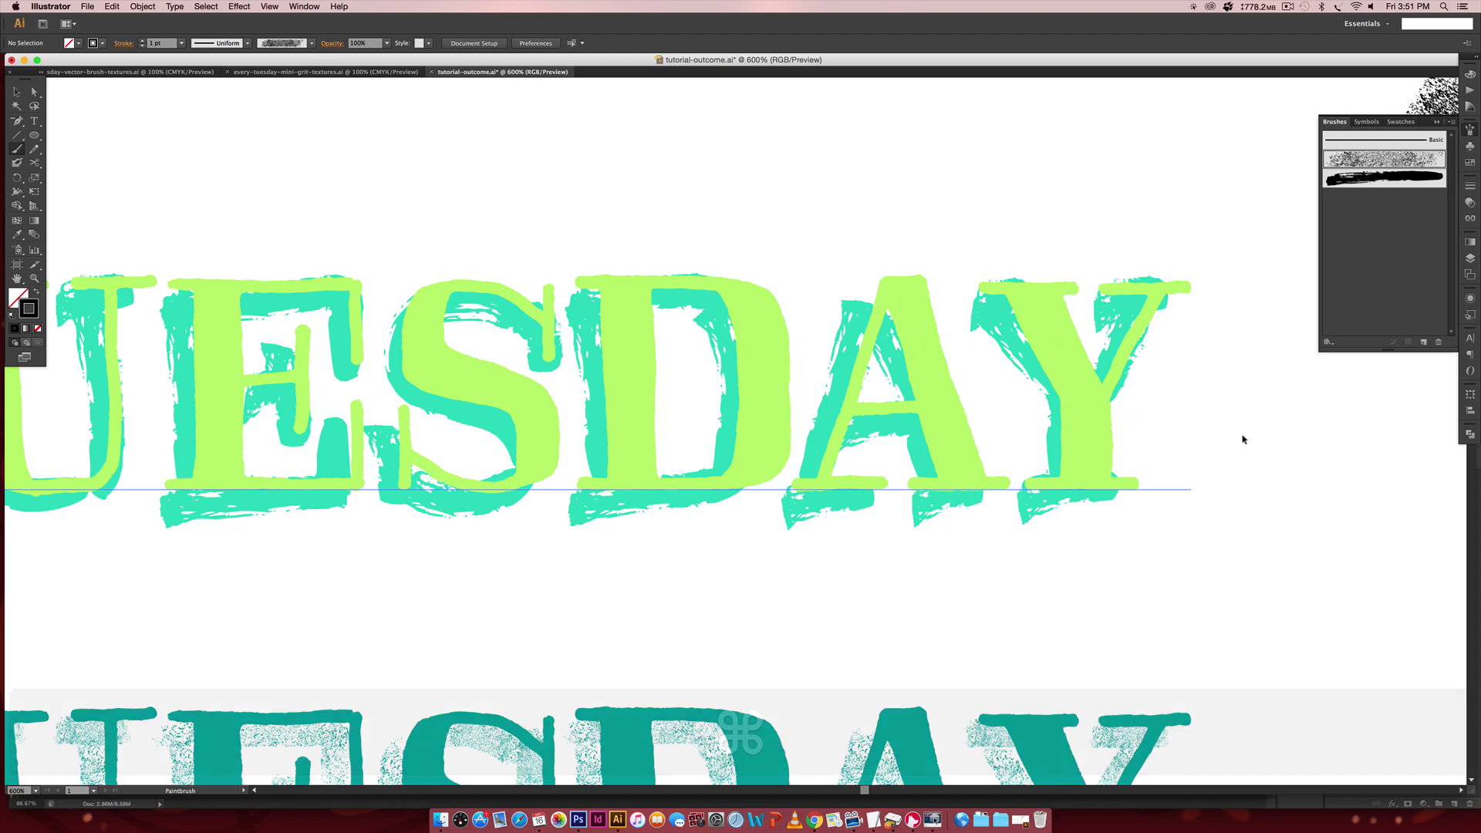
key("super+minus")
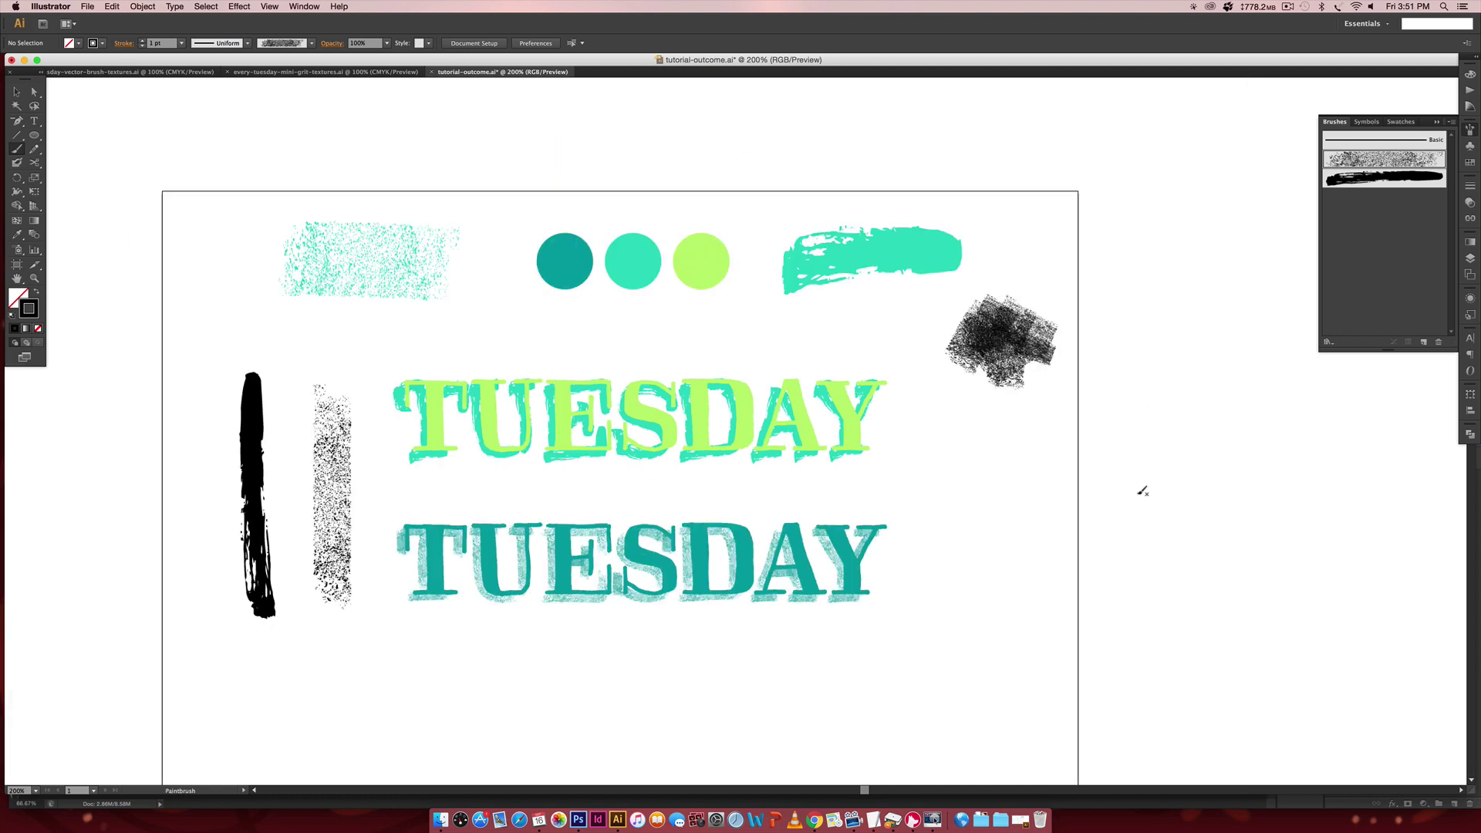
- Copy the three color palette circles from the finished artwork
key("v")
left_click_drag(528, 219, 734, 292)
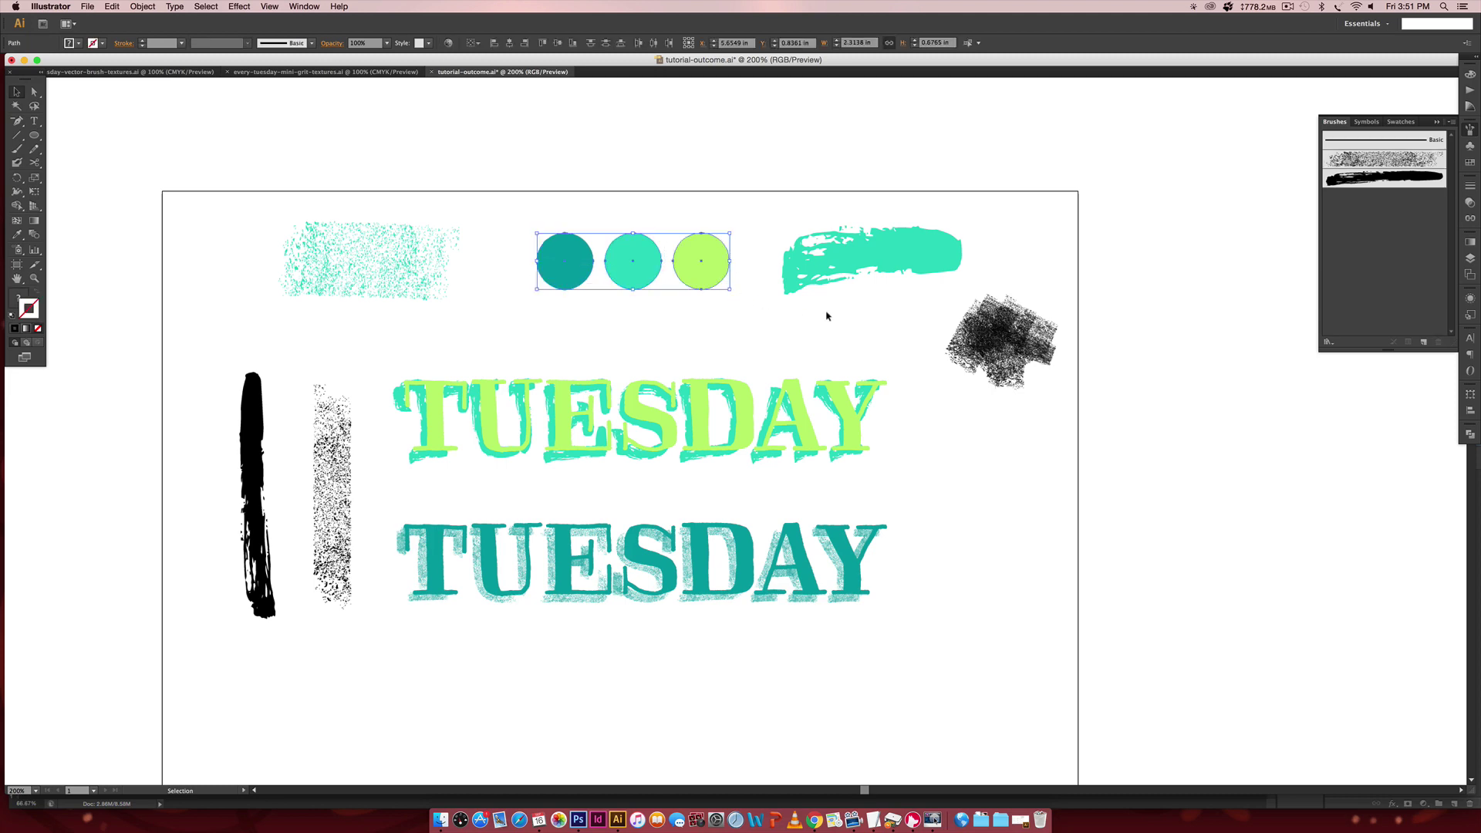
key("super+c")
- Create a new landscape Letter document, 11 x 8.5 in, in RGB color mode at 300 ppi
left_click(87, 6)
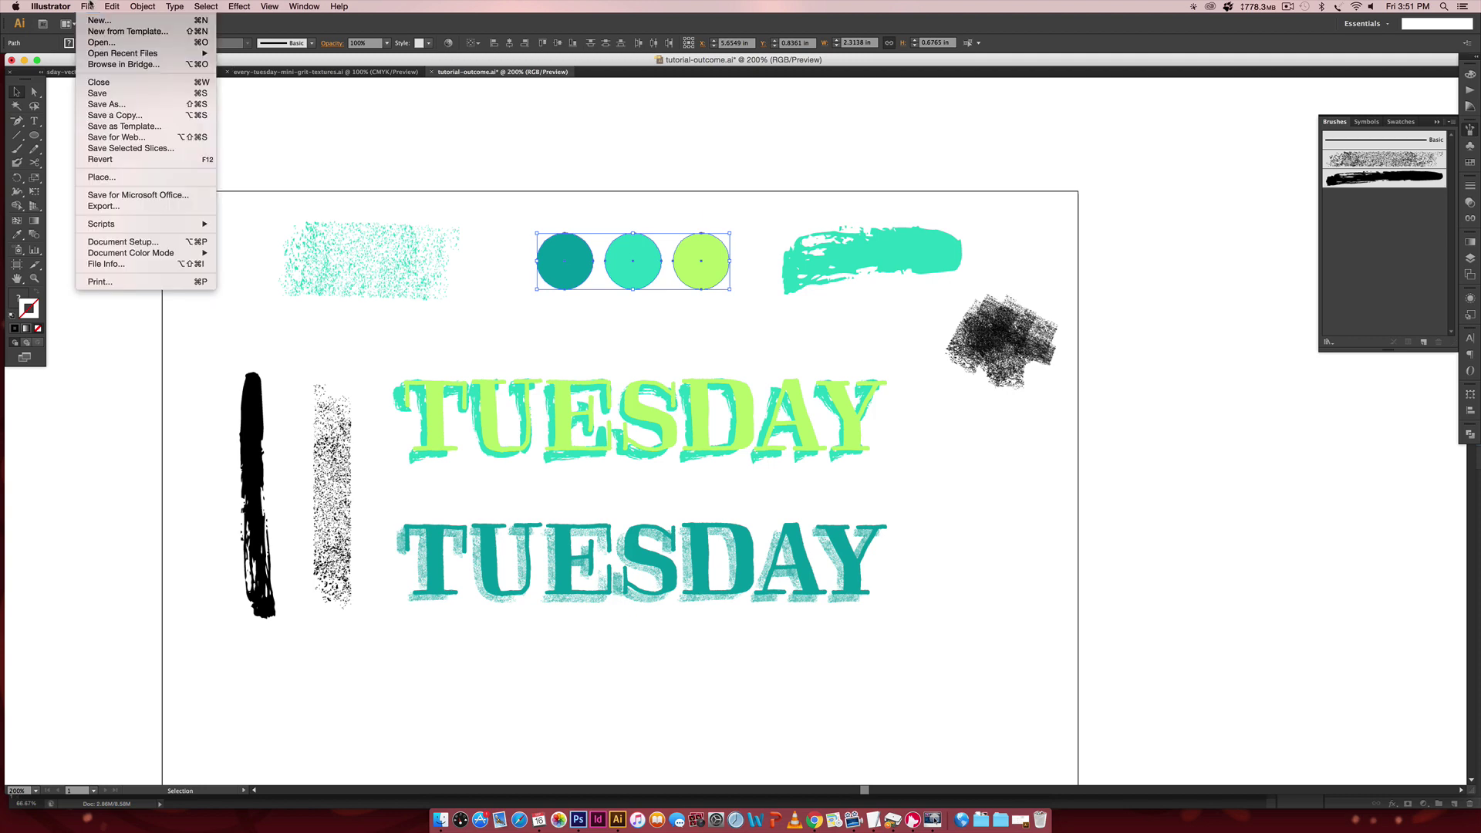
left_click(94, 21)
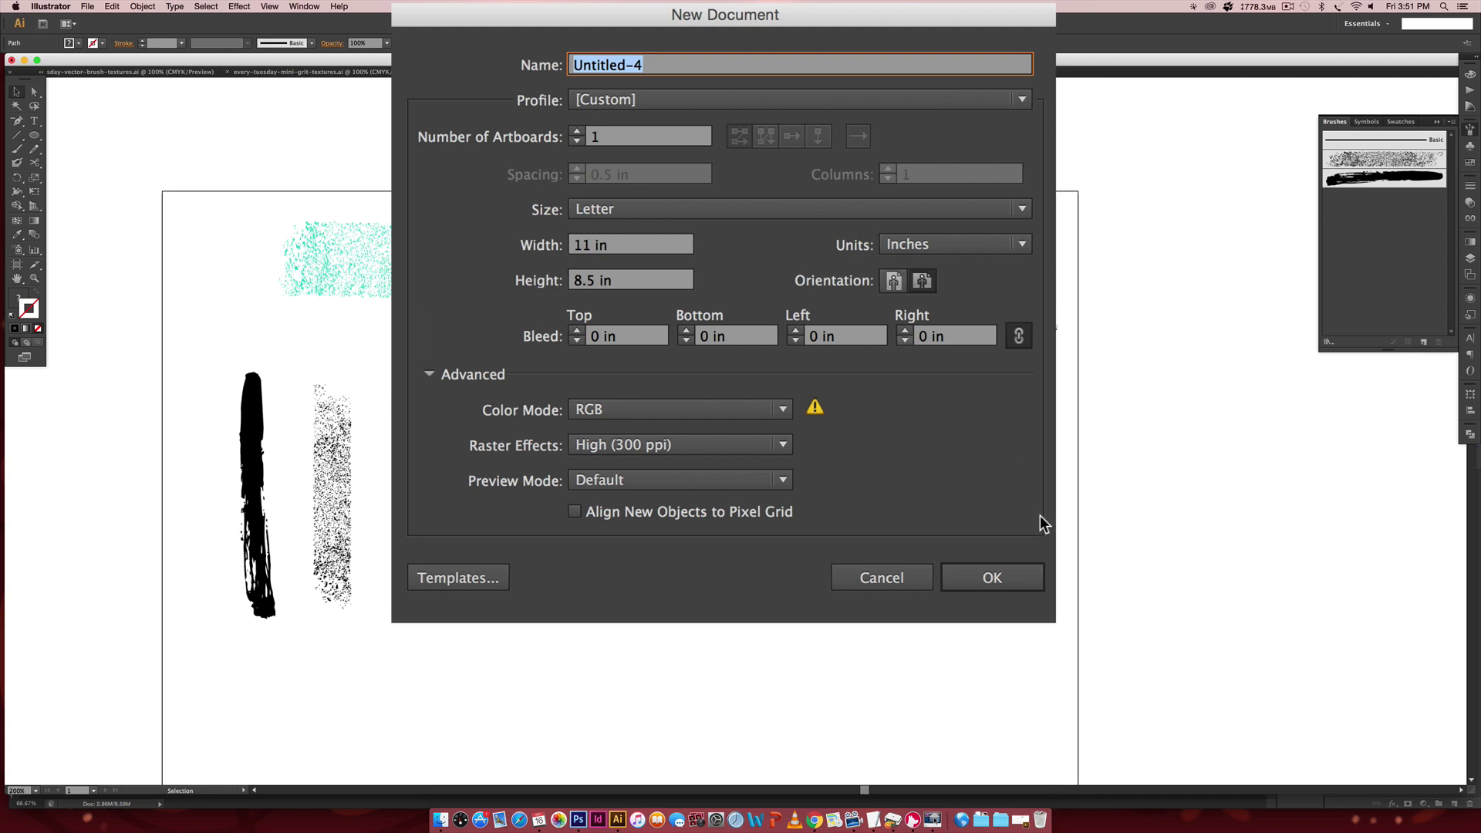
left_click(1016, 580)
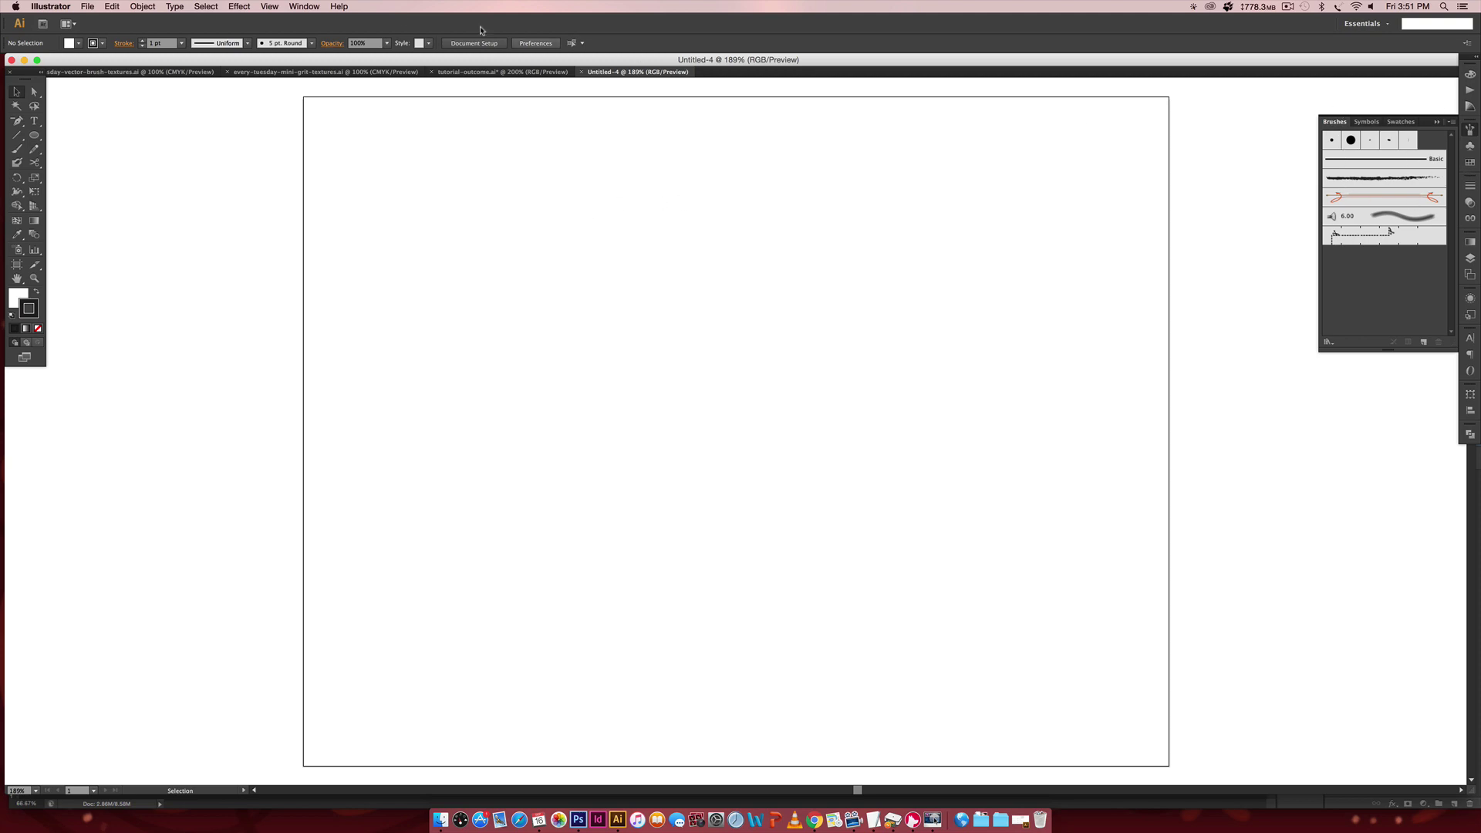
- Delete all unused default brushes from the new document, leaving only the Basic brush
left_click(304, 6)
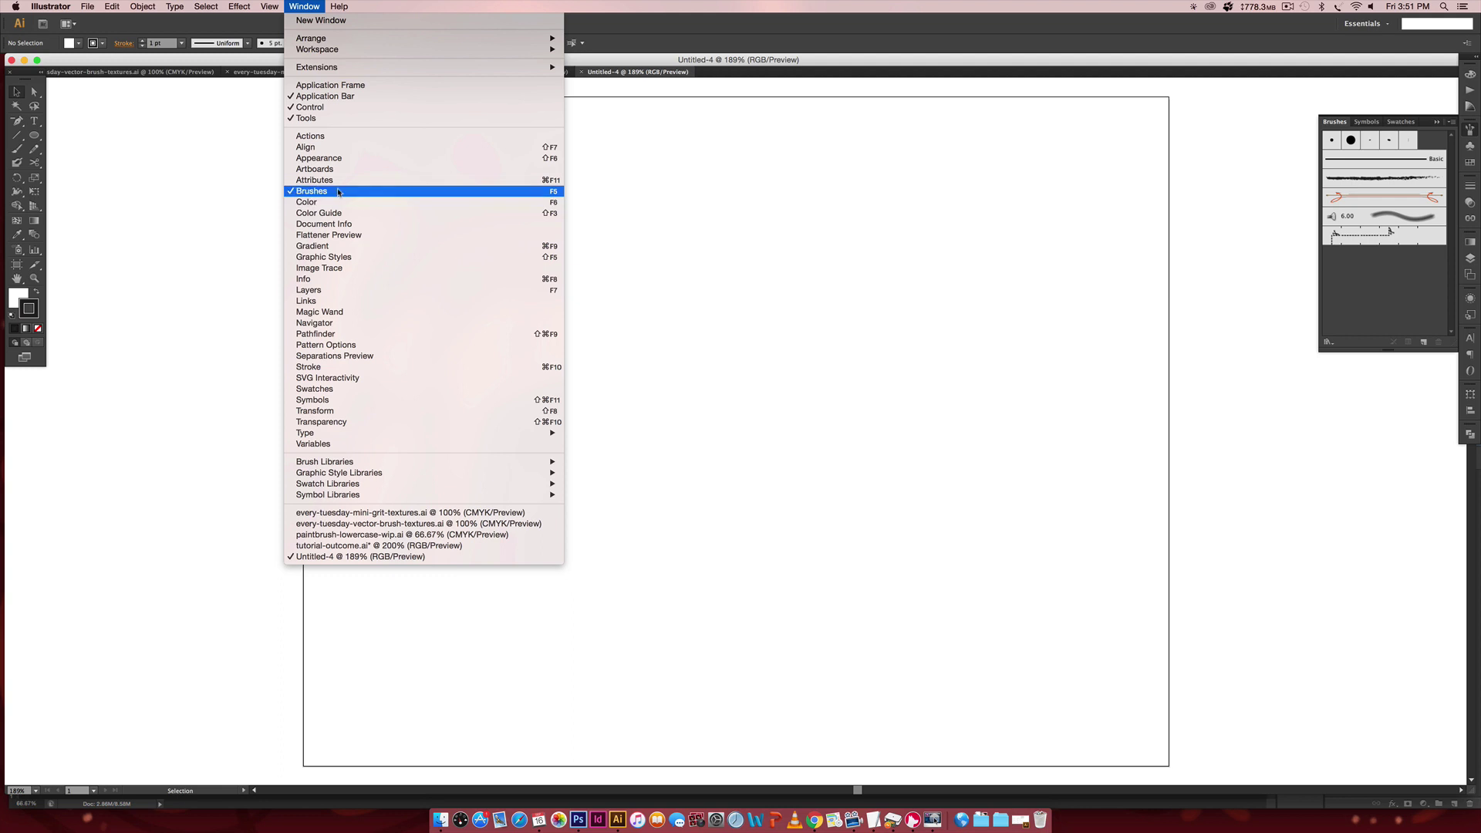
left_click(1057, 217)
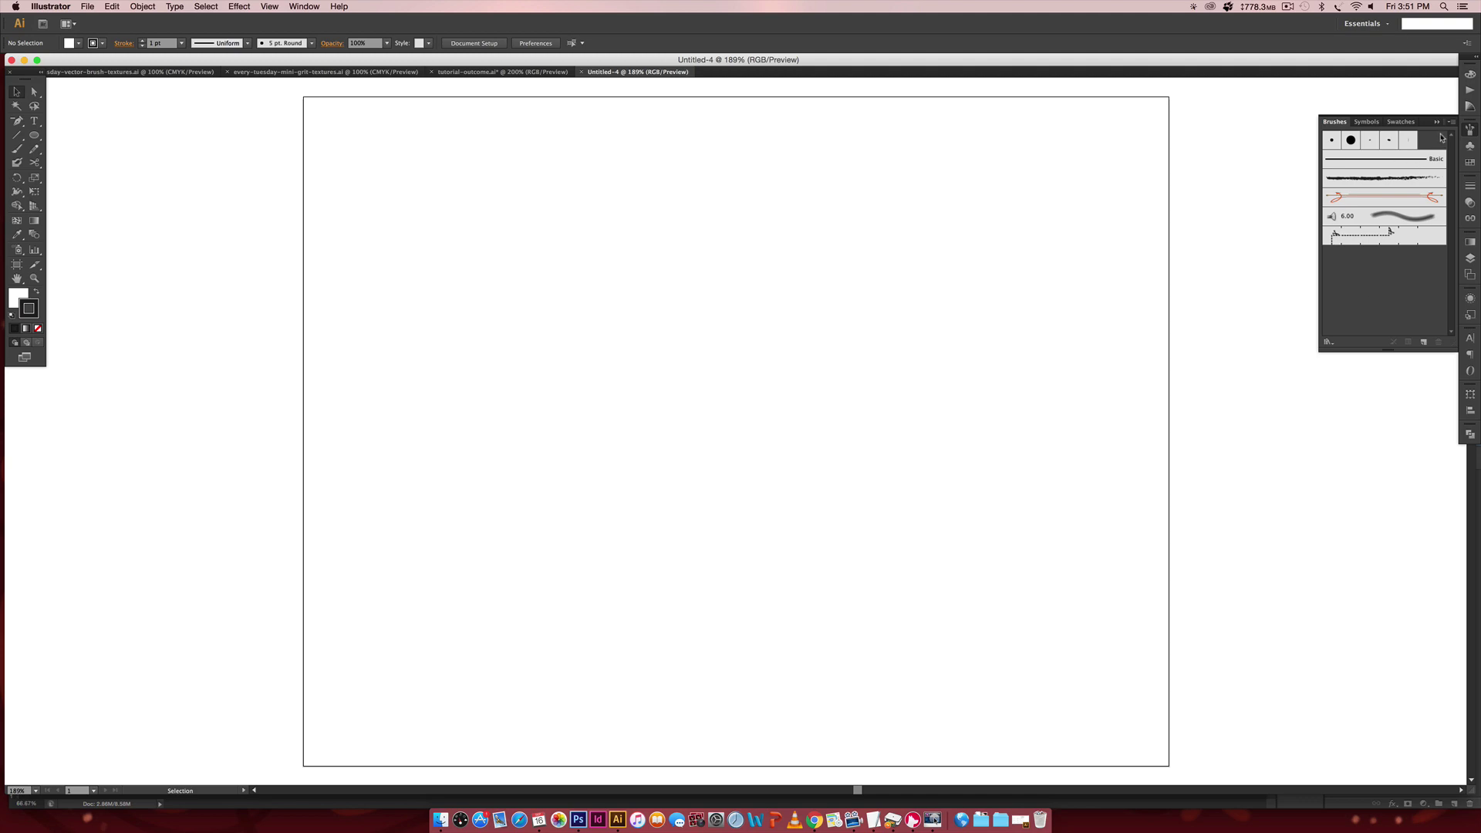
left_click(1463, 28)
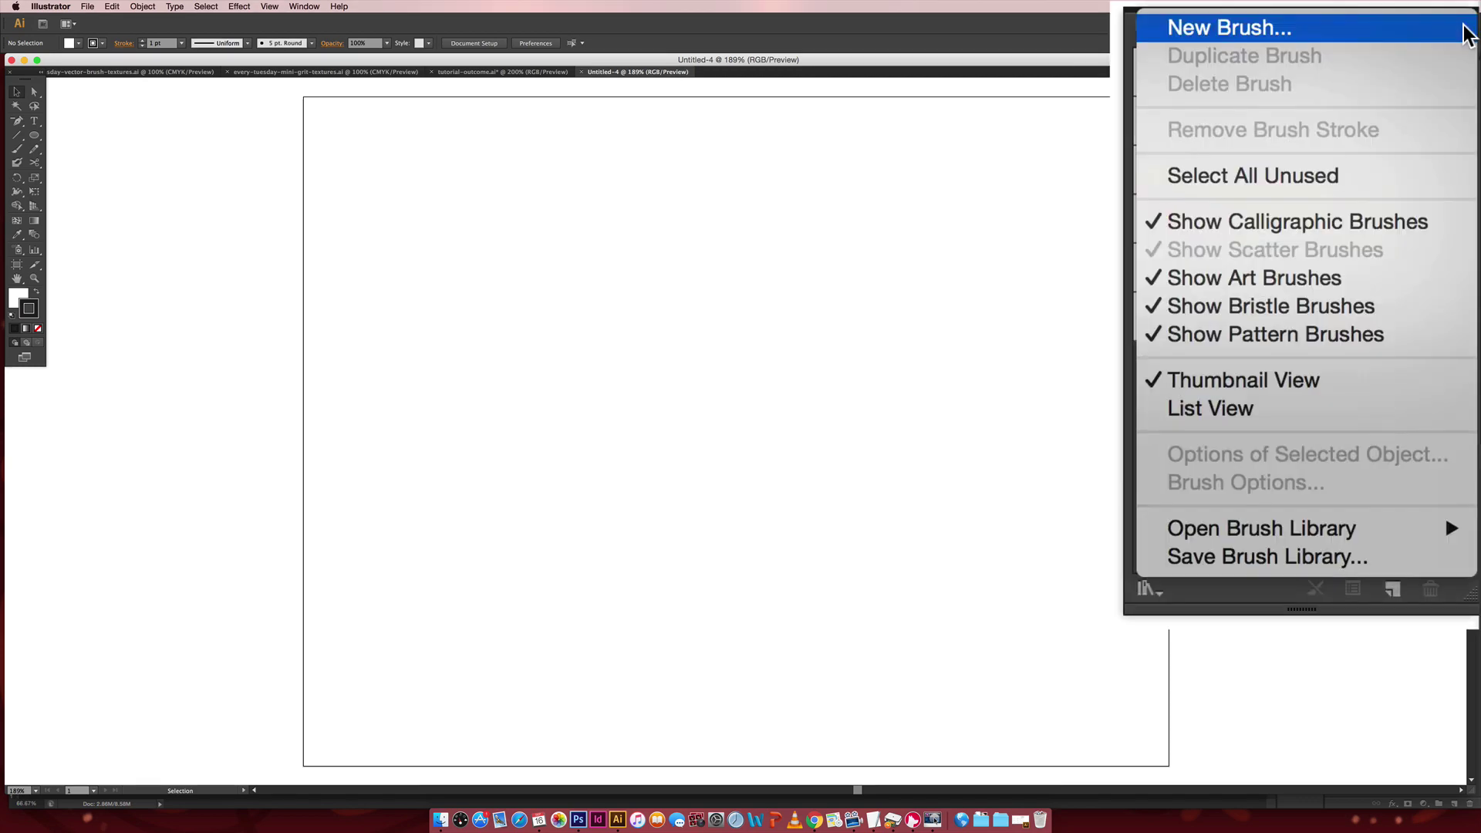
left_click(1413, 168)
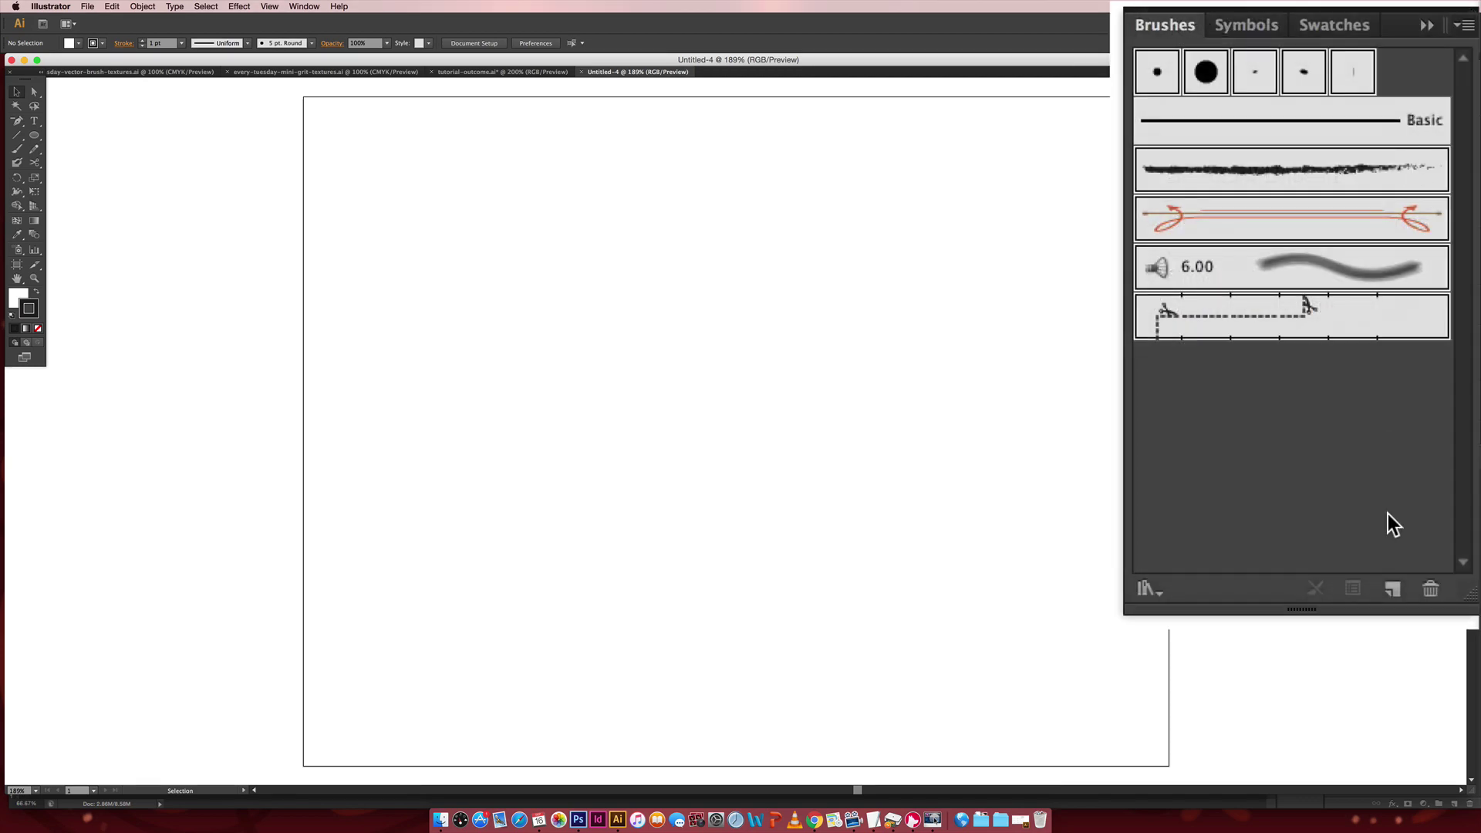
left_click(1428, 589)
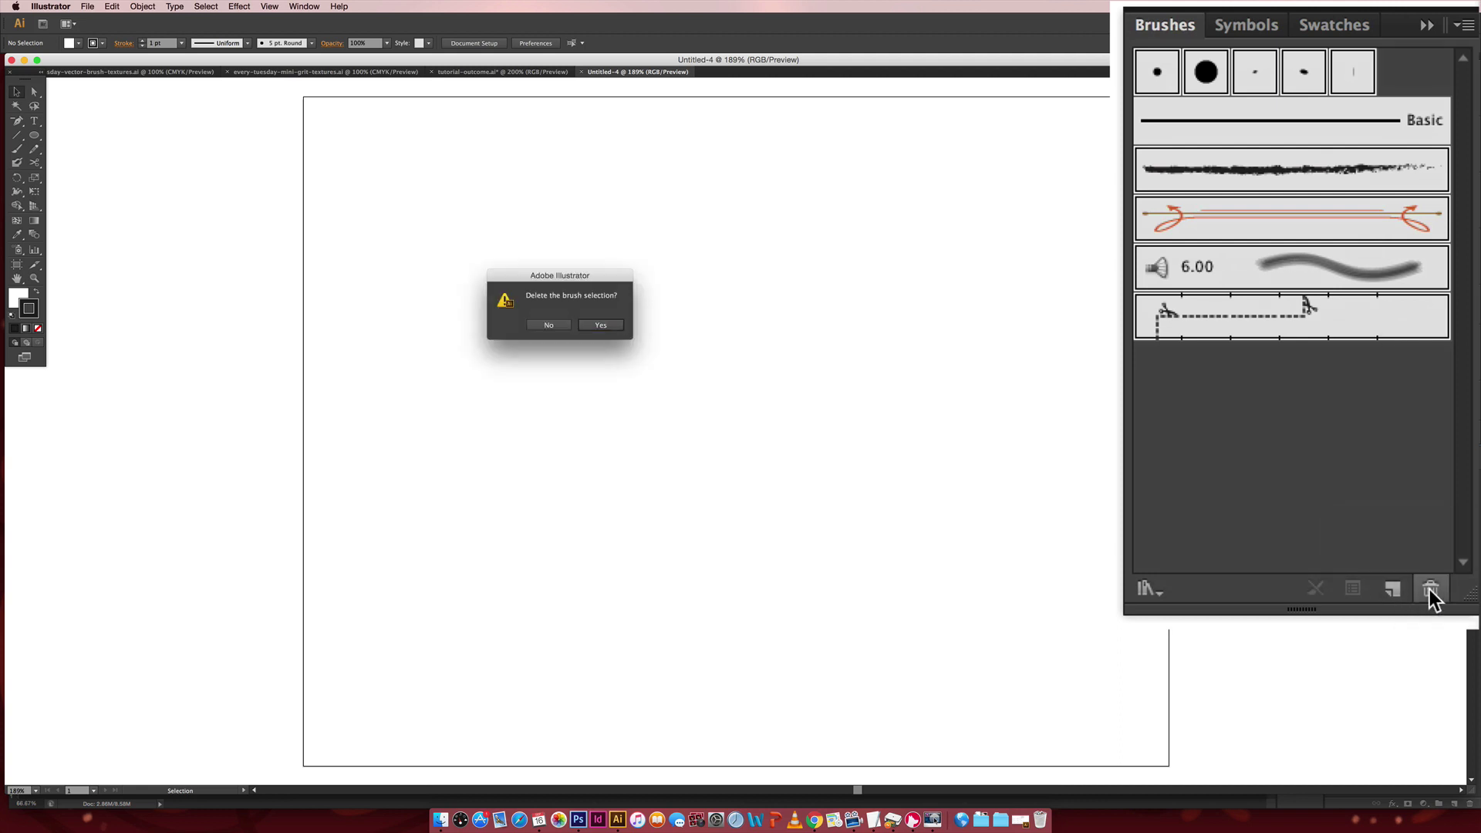
key("Return")
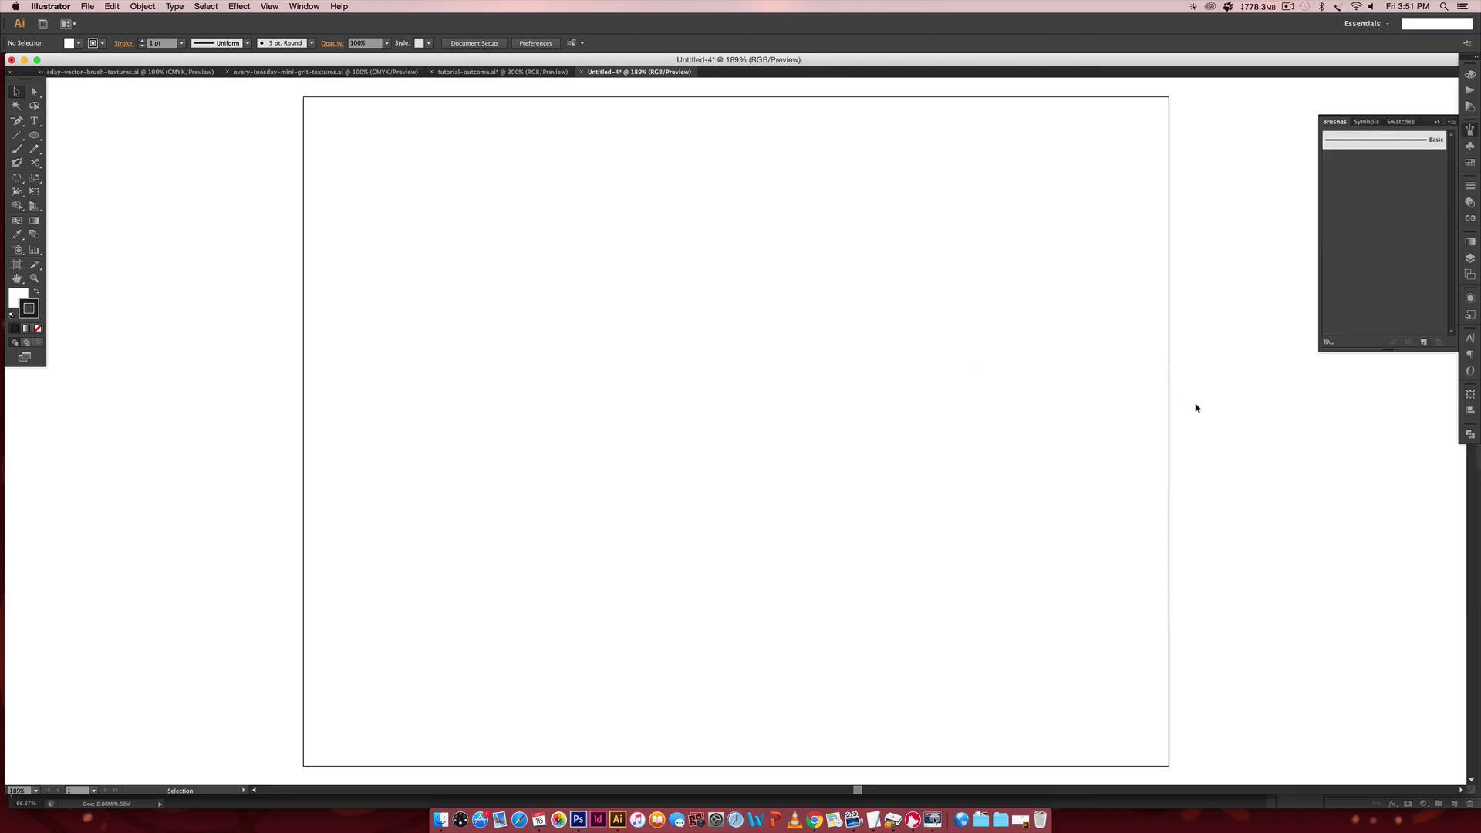
- Paste the three color circles into the new document and center them near the artboard's upper edge
left_click(1469, 75)
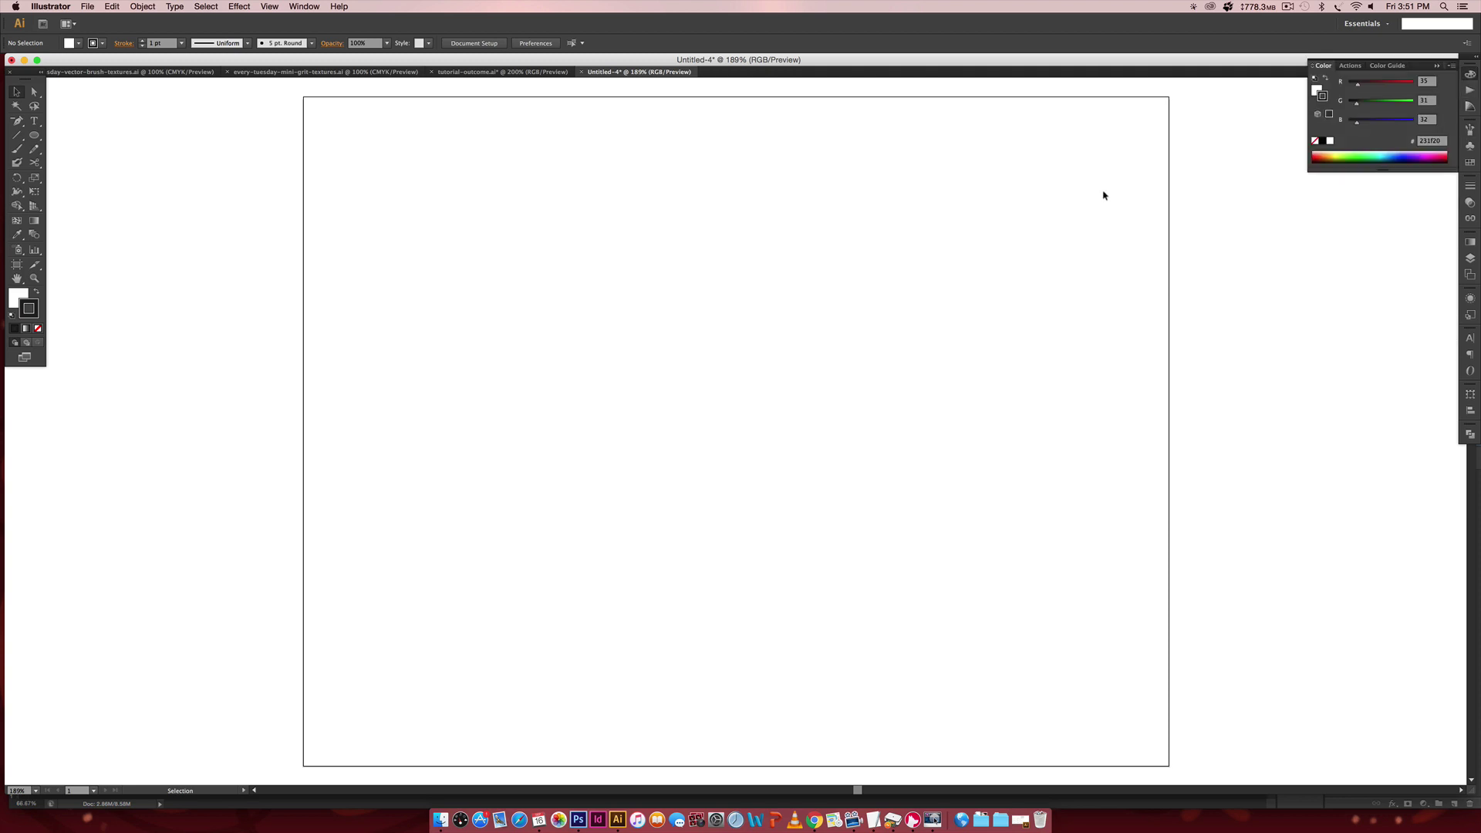
key("super+v")
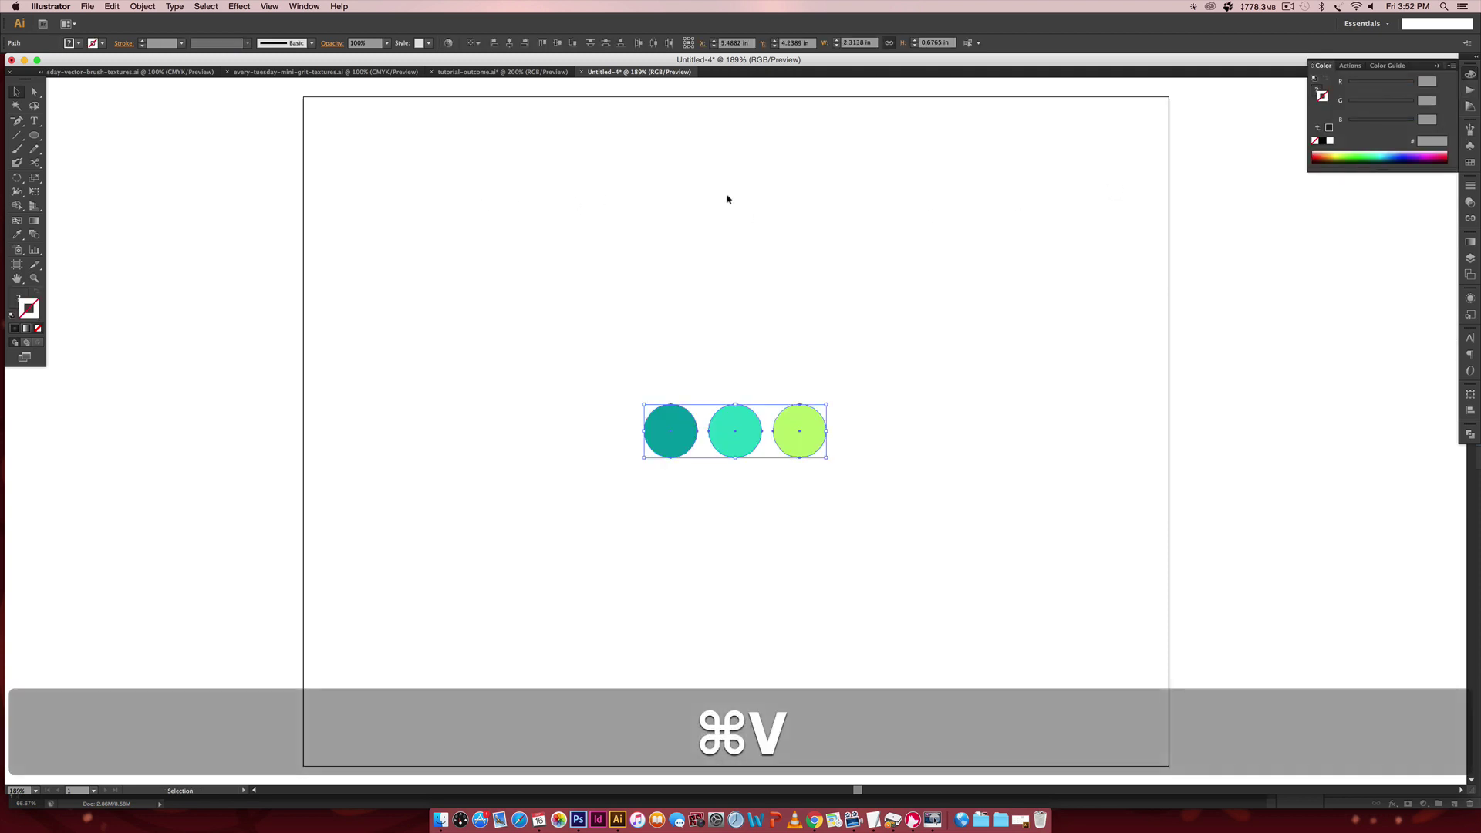
left_click_drag(793, 416, 787, 145)
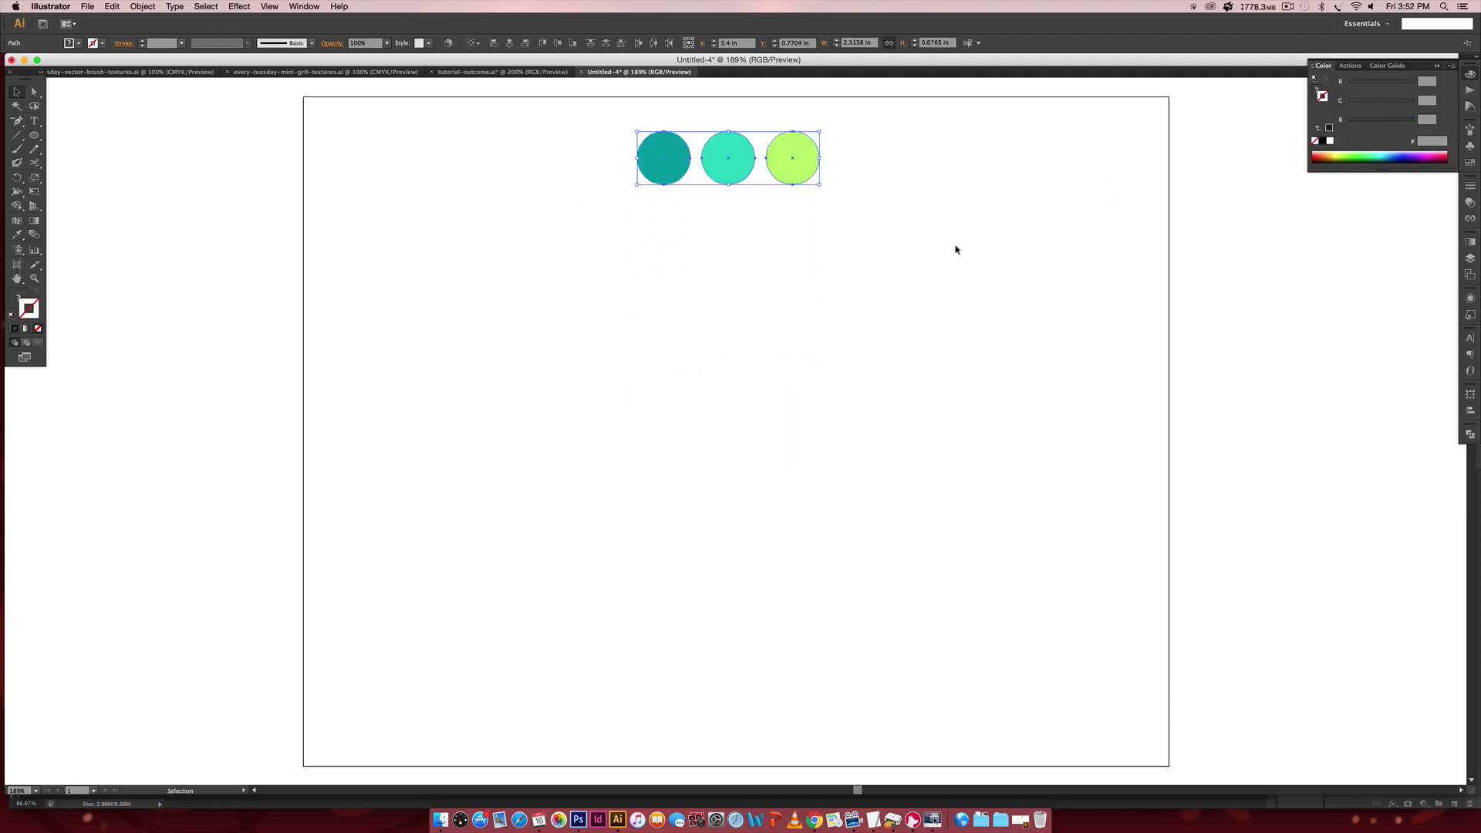
left_click(955, 249)
- Examine the RGB and CMYK color values of the three circles, and return the color sliders to RGB
left_click(664, 169)
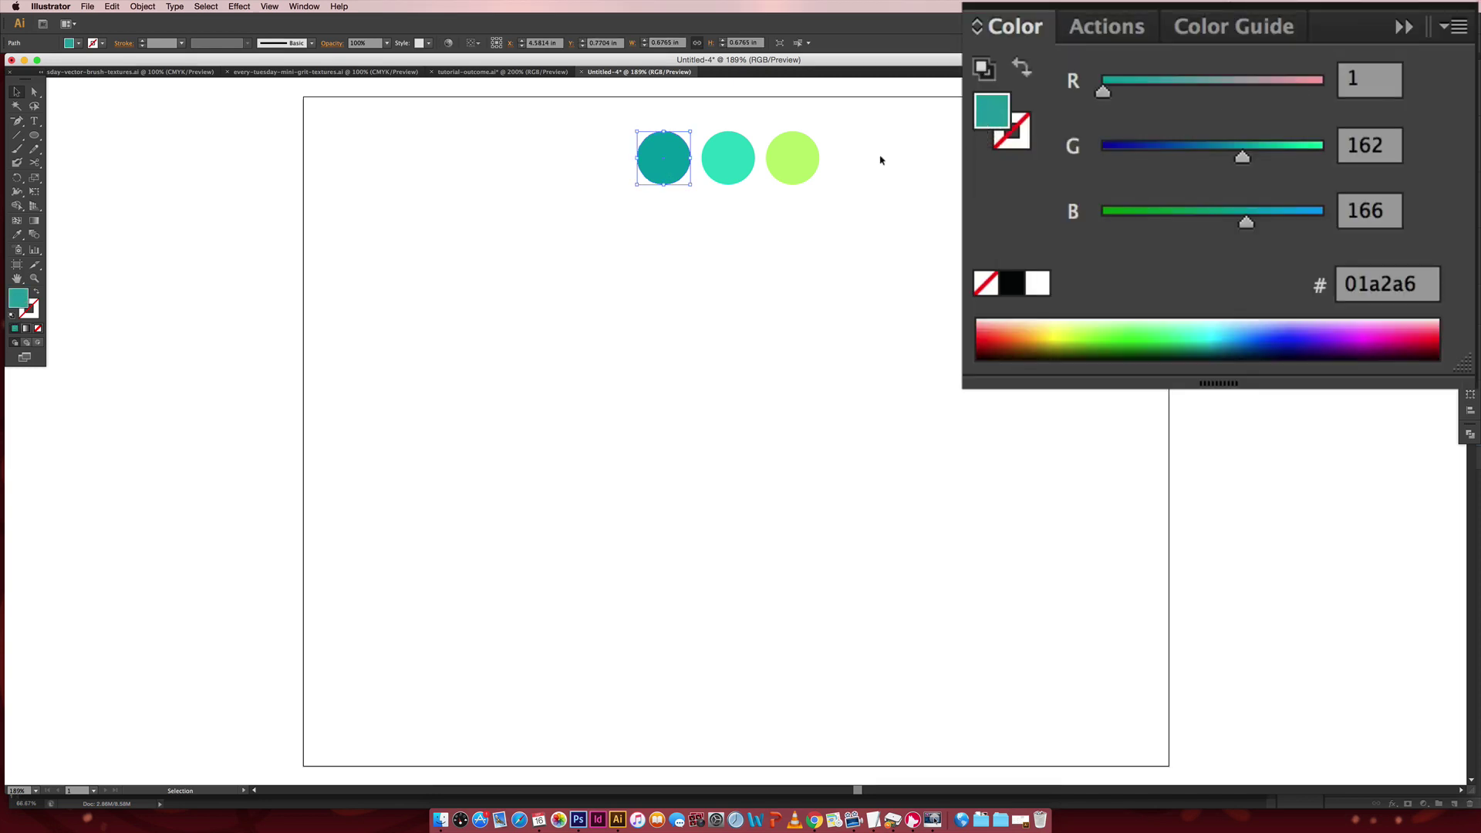
left_click(726, 172)
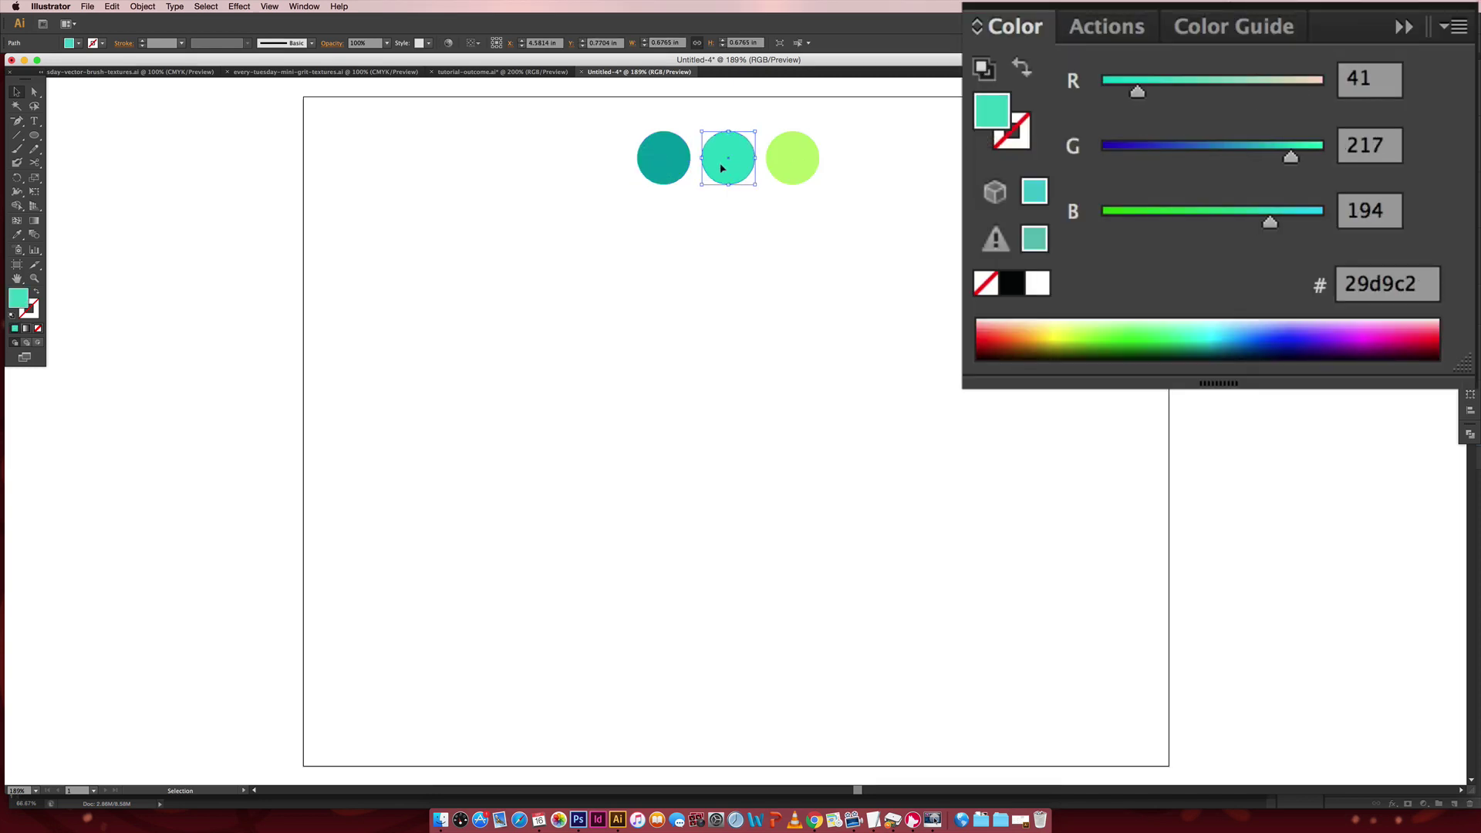
left_click(789, 157)
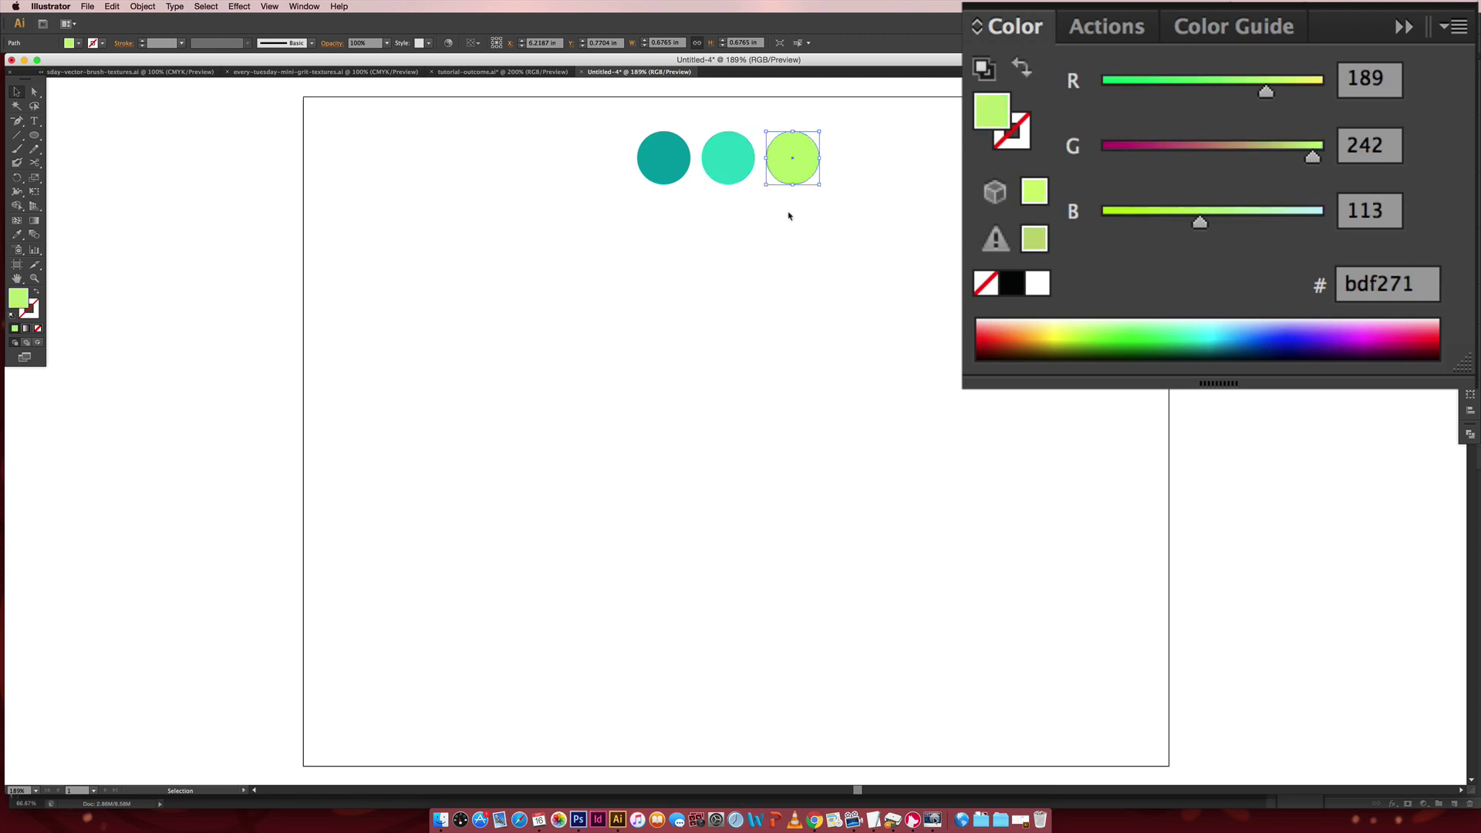
left_click(1456, 28)
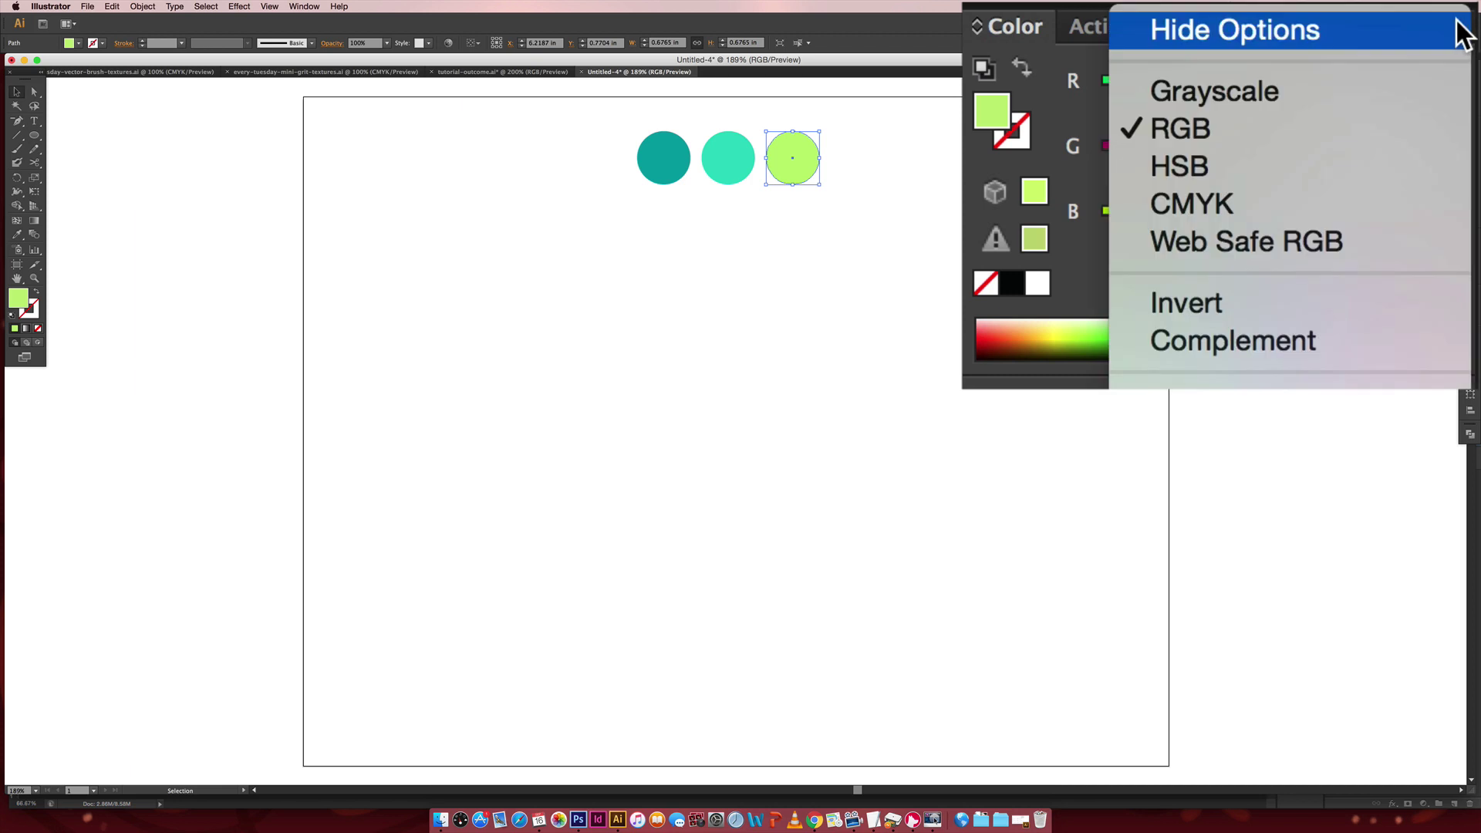
left_click(1183, 205)
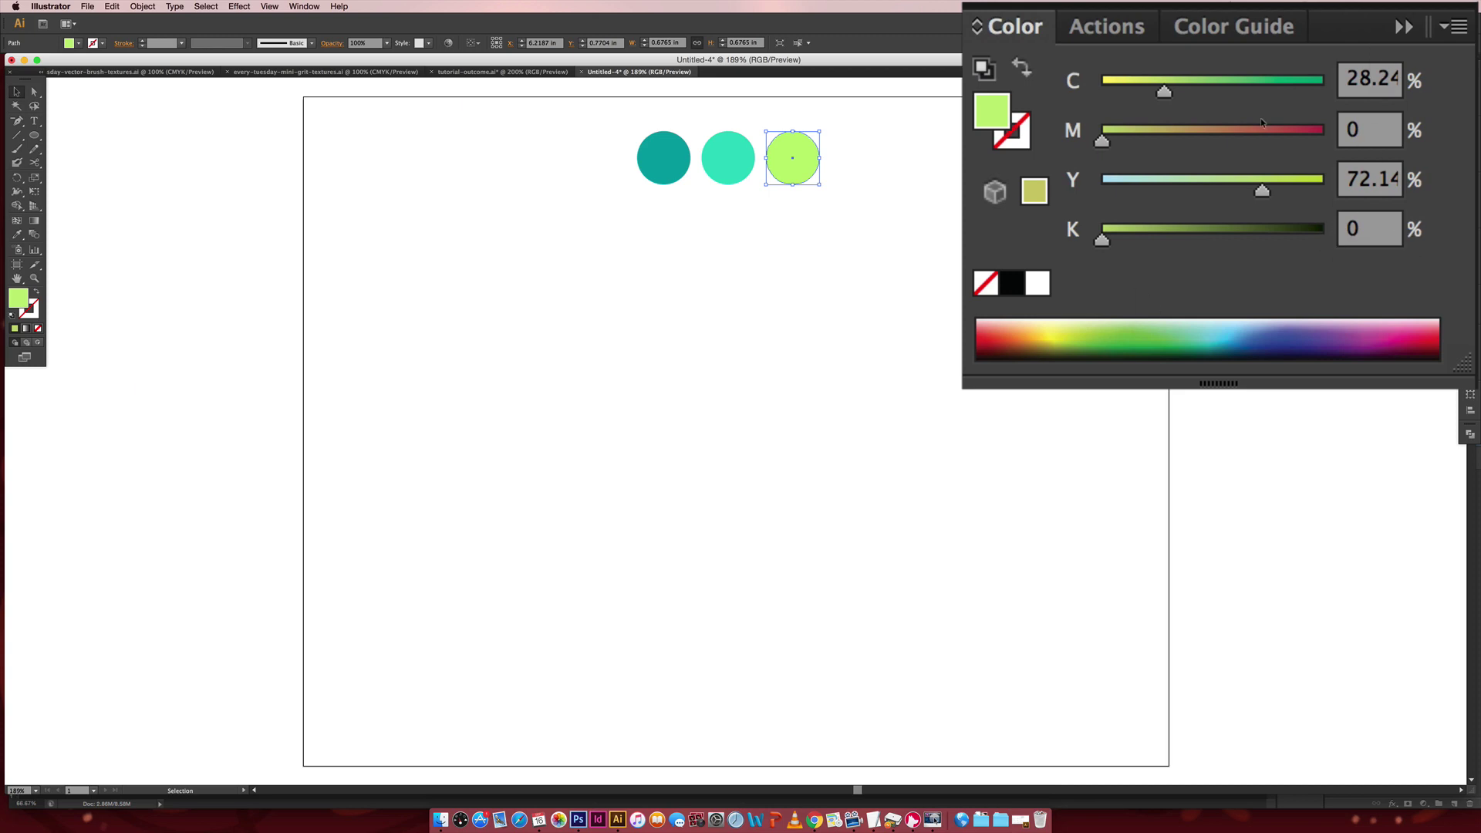
left_click(731, 169)
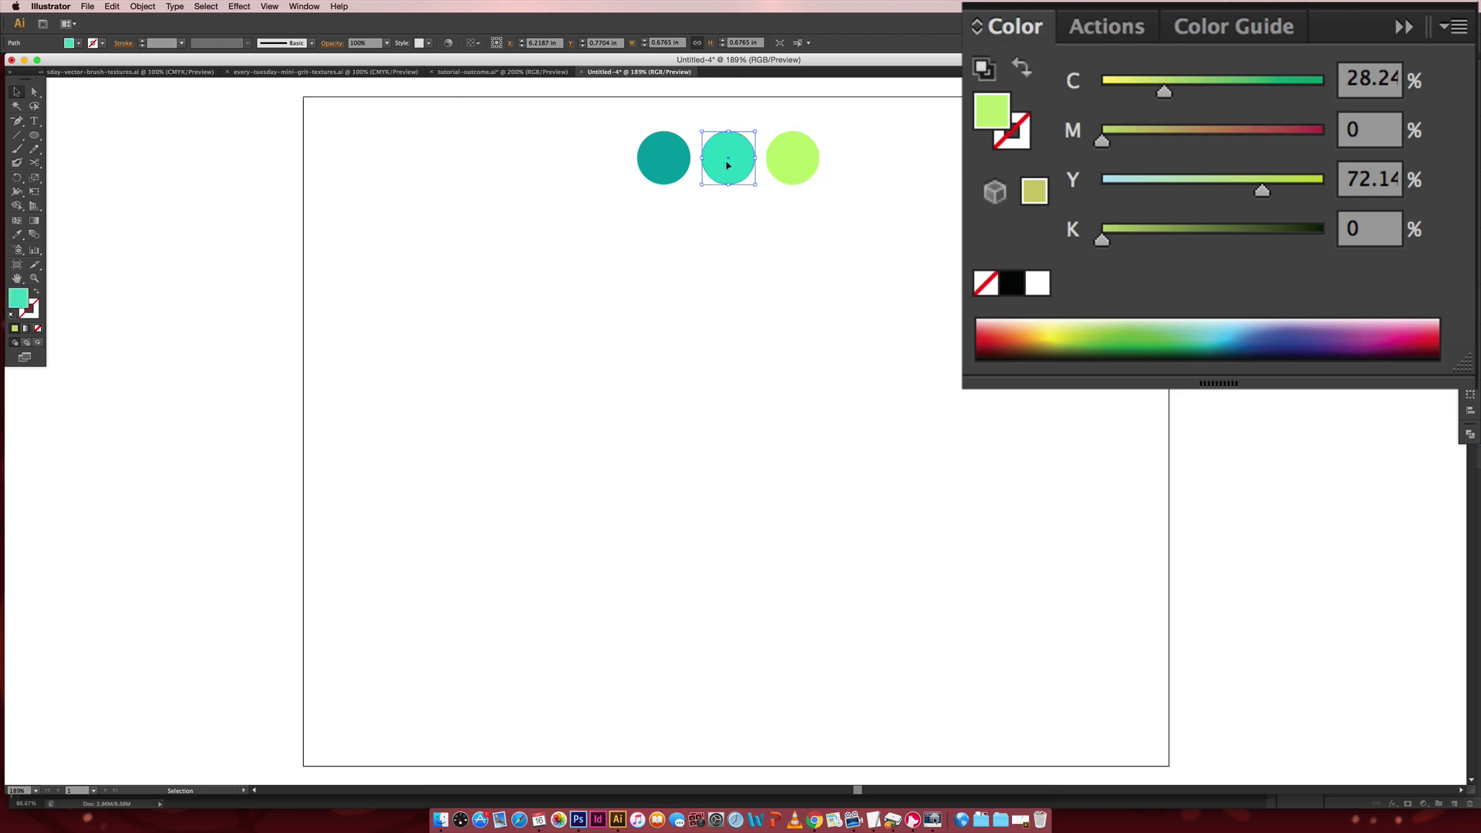
left_click(657, 173)
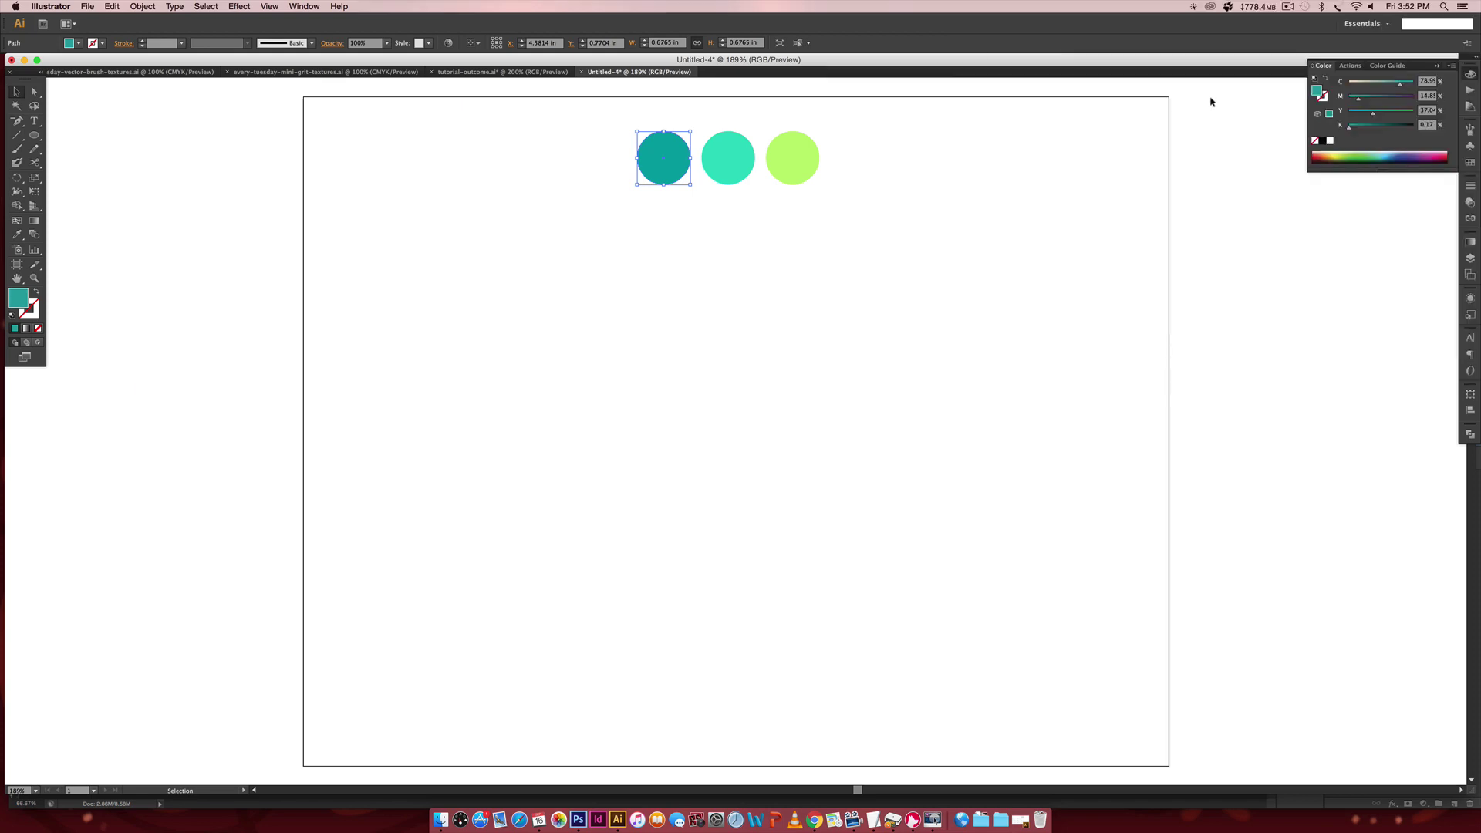
left_click(1449, 66)
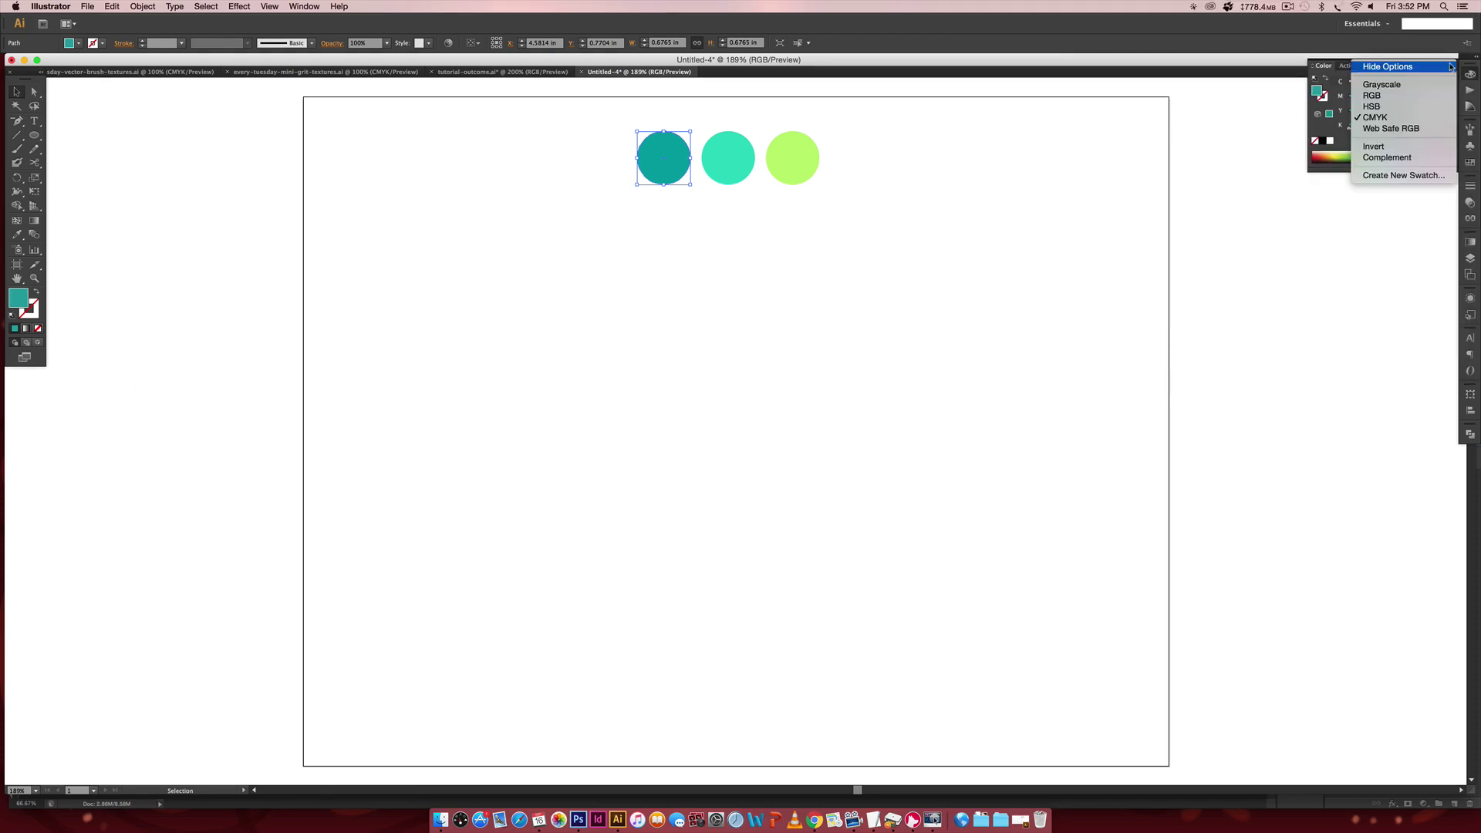
left_click(1413, 96)
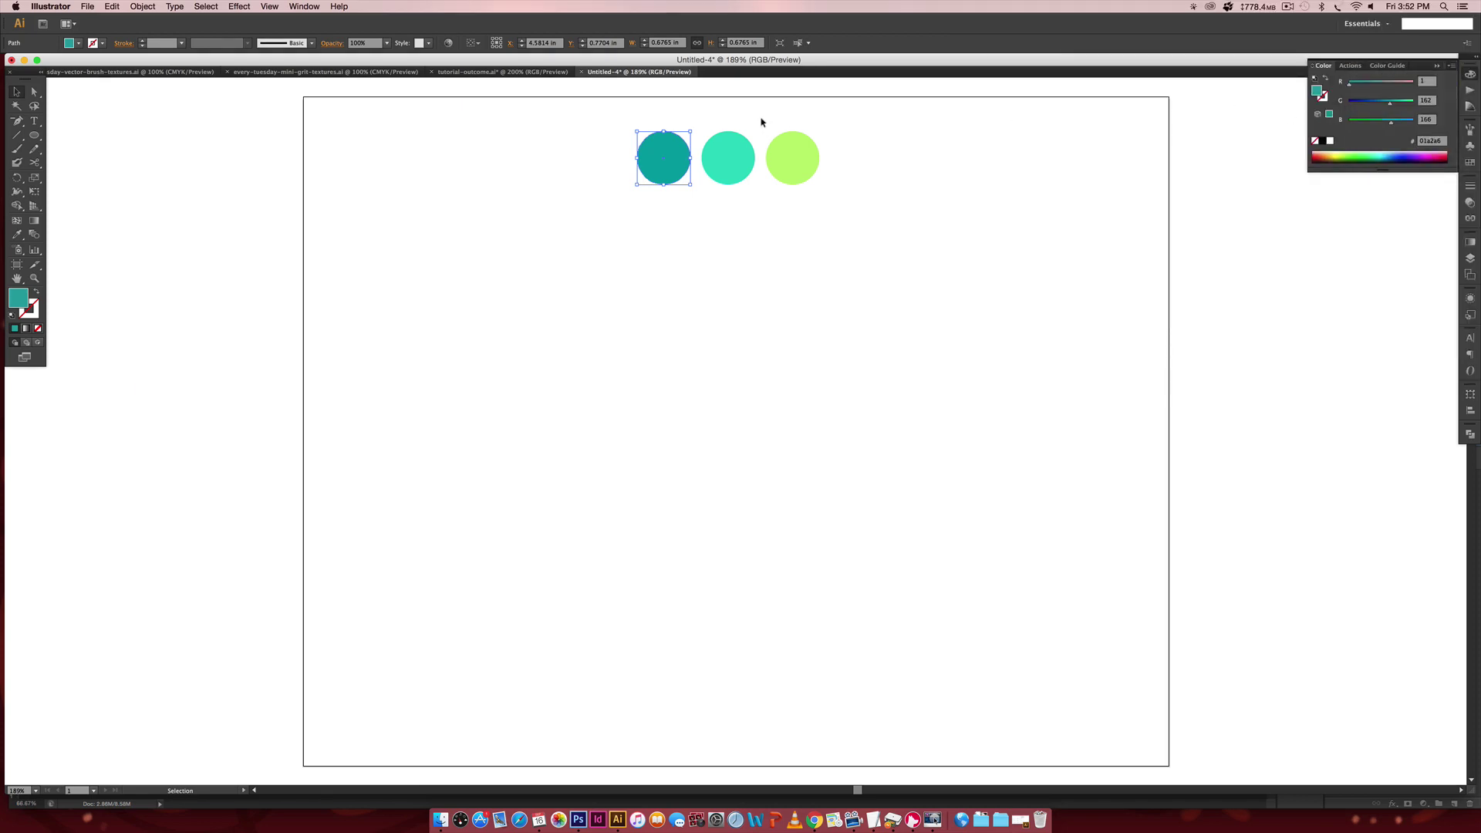
left_click(907, 142)
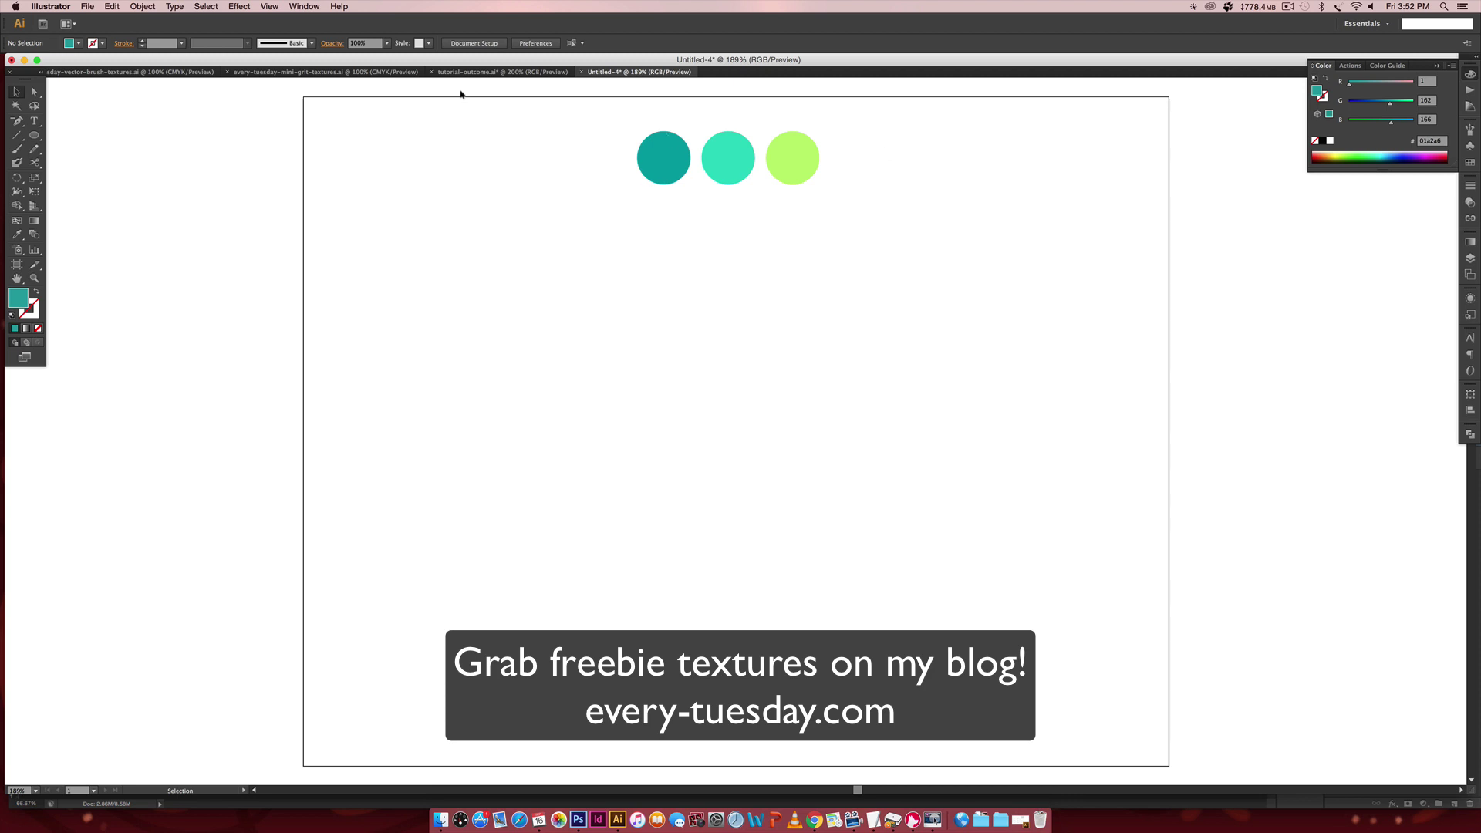
- Copy the selected vertical dry-brush stroke from every-tuesday-vector-brush-textures.ai into the new document and place it along the artboard's left side
left_click(128, 71)
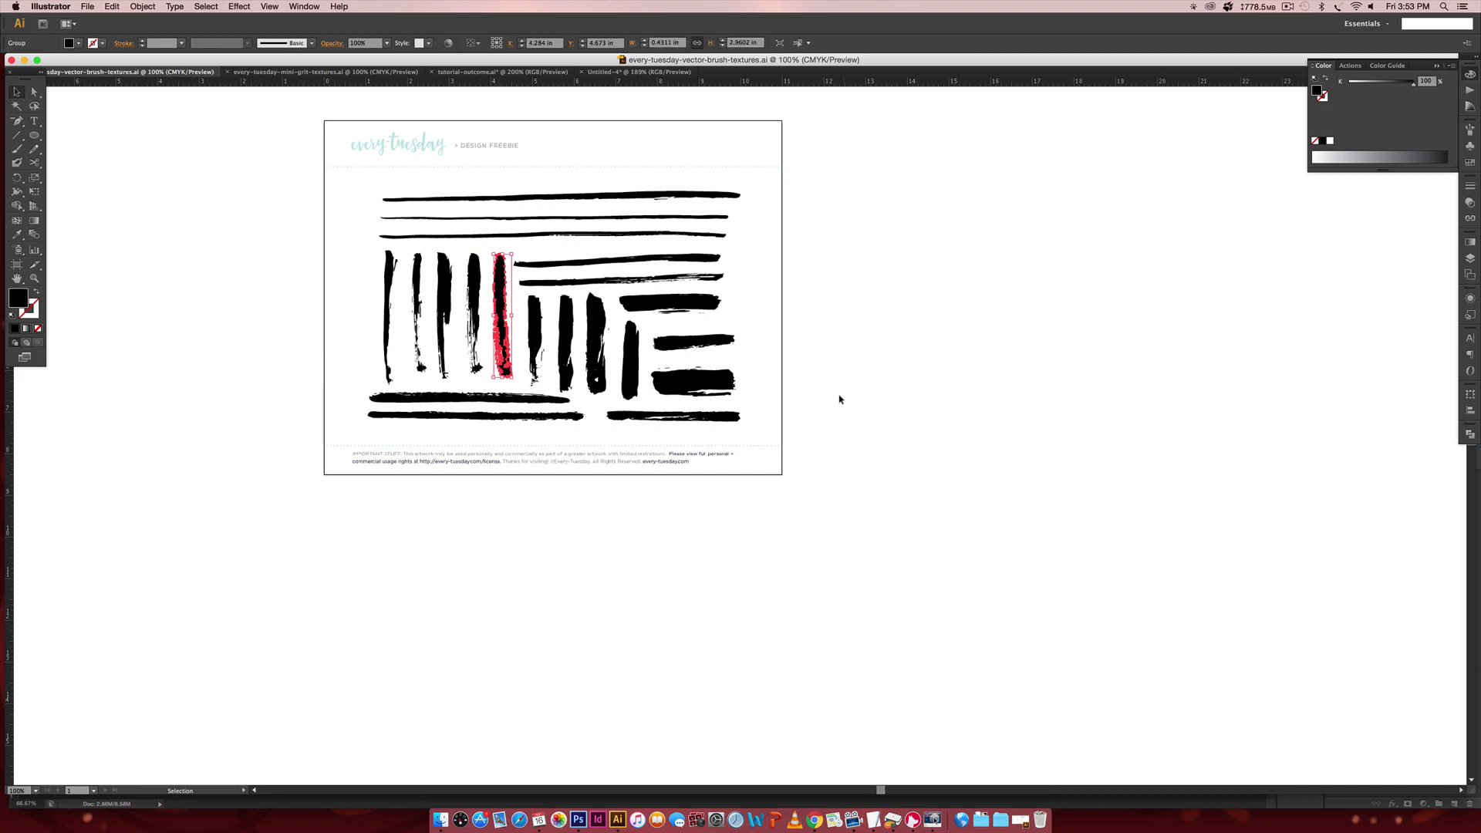
key("super+c")
left_click(631, 72)
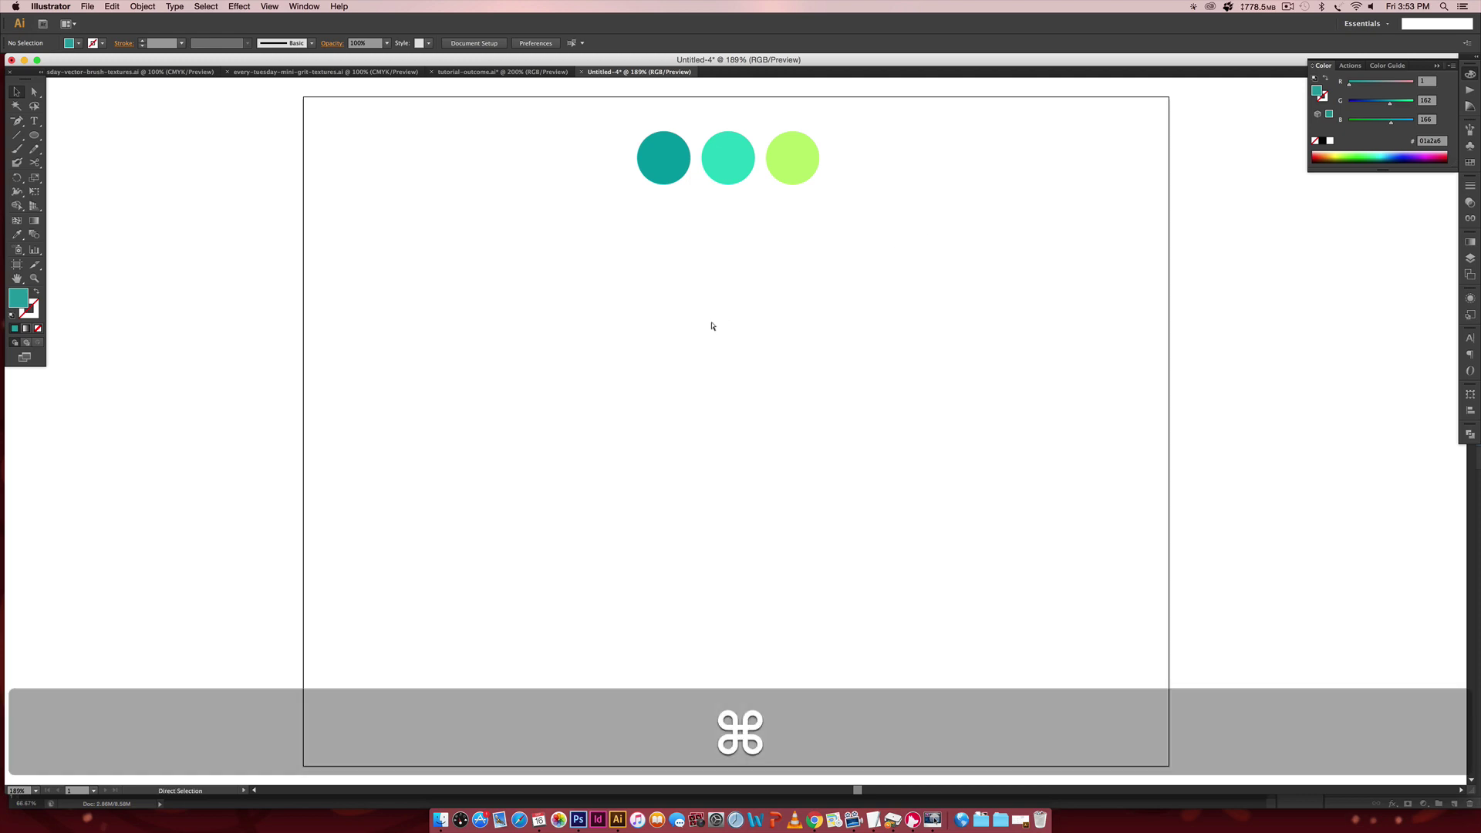
key("super+v")
left_click_drag(732, 349, 409, 306)
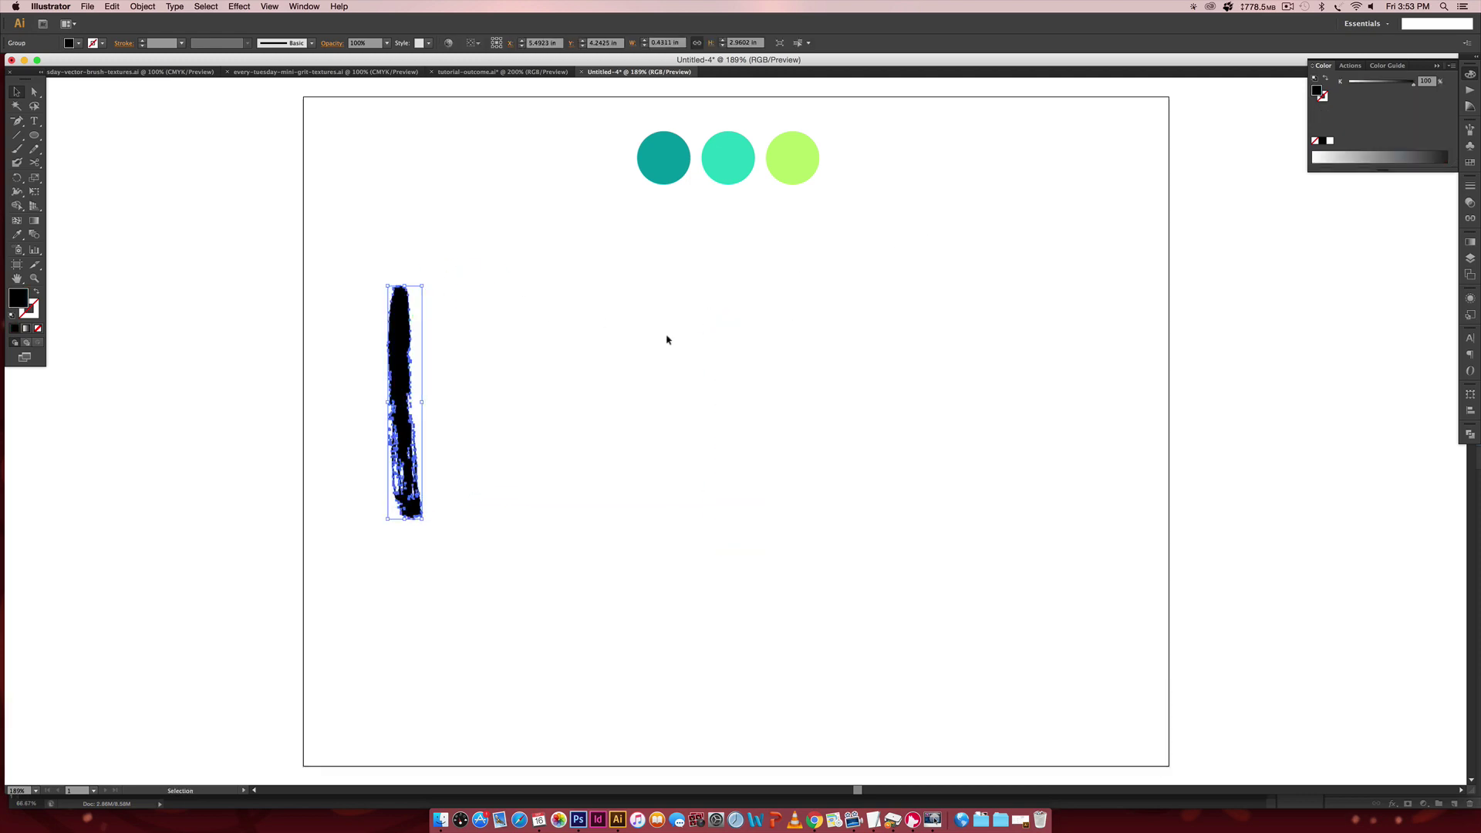
left_click(457, 126)
- Copy the denser grit texture from every-tuesday-mini-grit-textures.ai into the new document and place it beside the black brush stroke
left_click(382, 72)
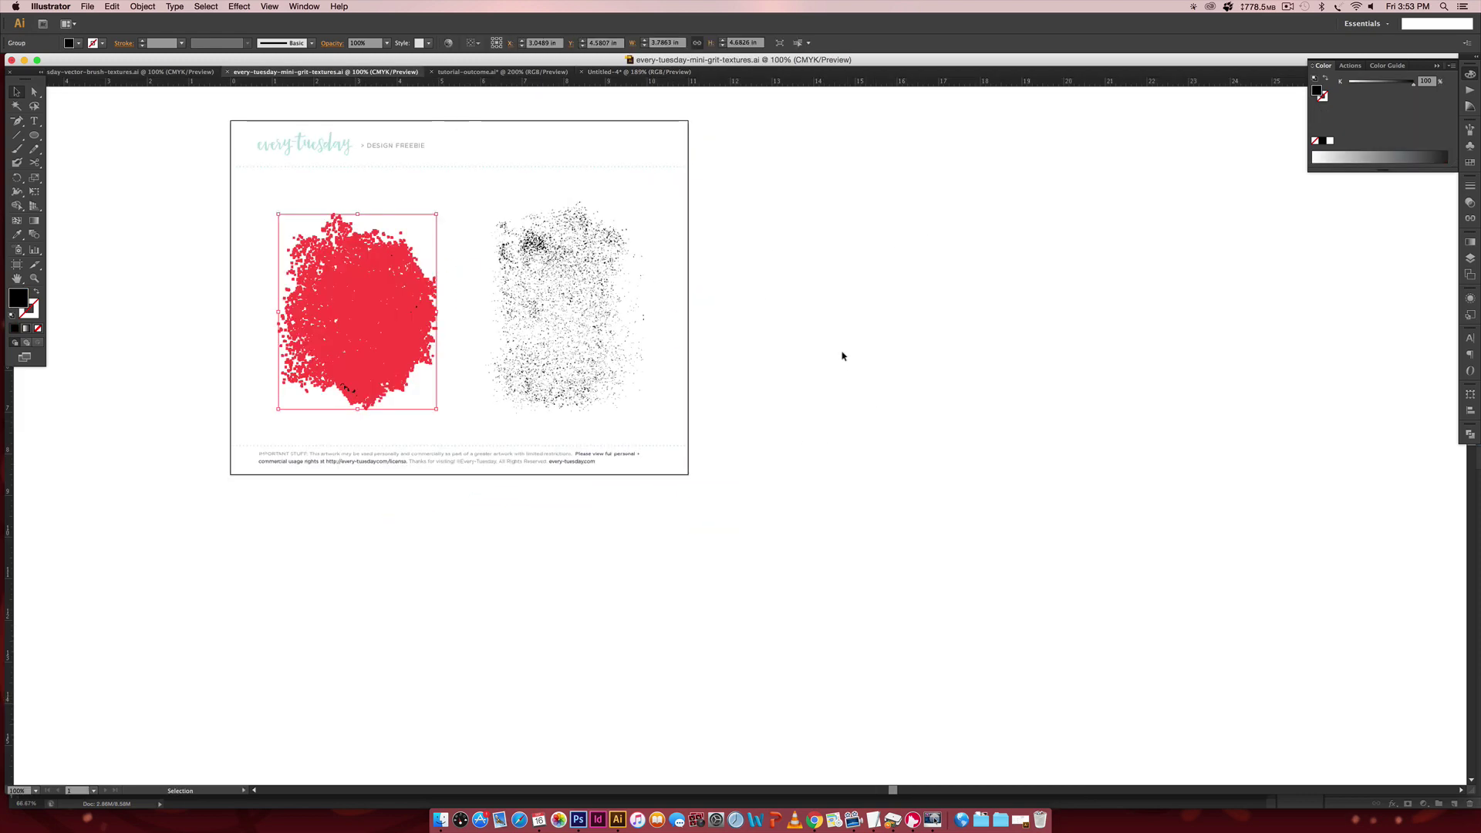
left_click(499, 199)
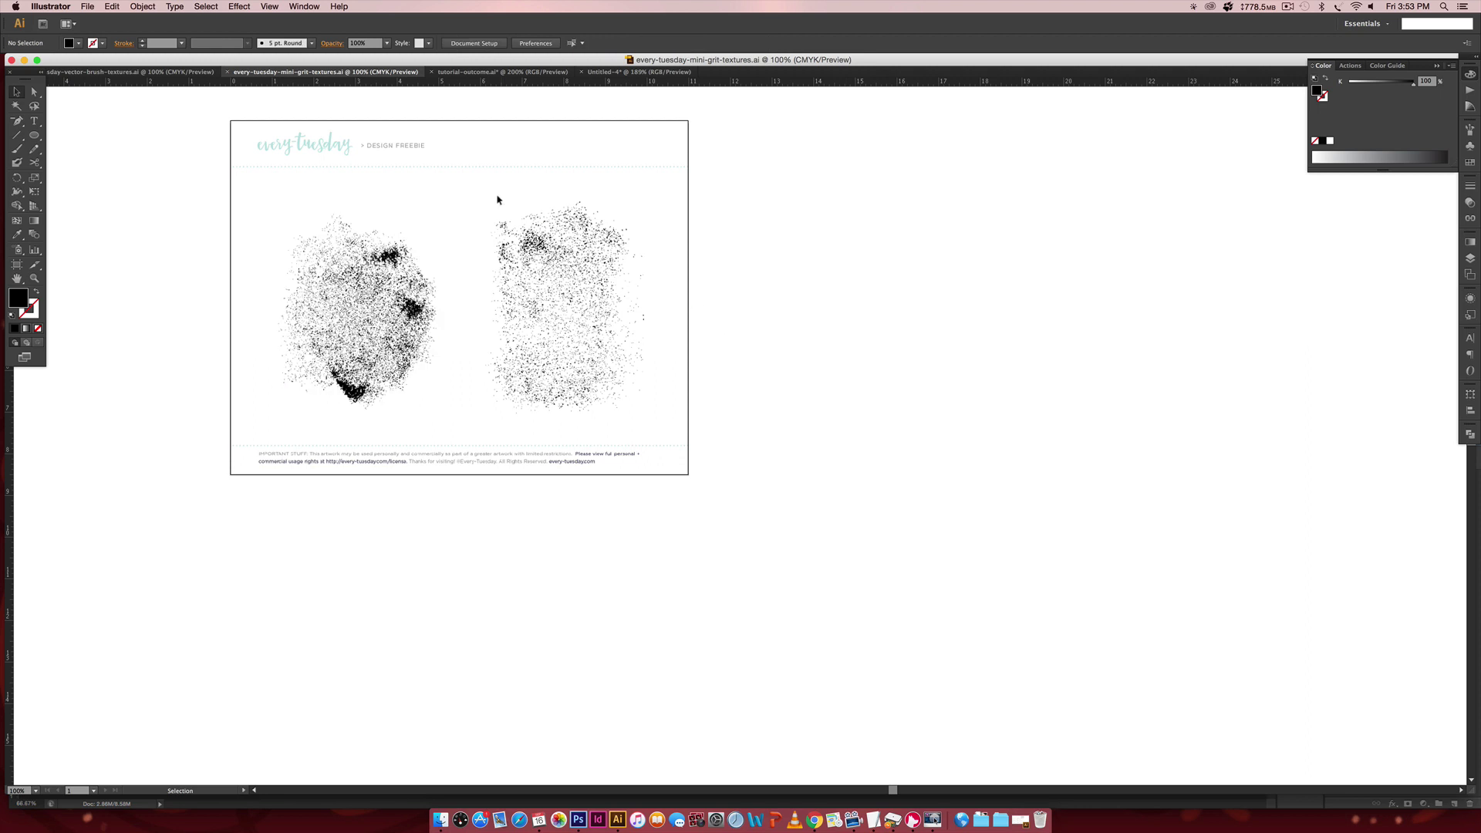
left_click(390, 305)
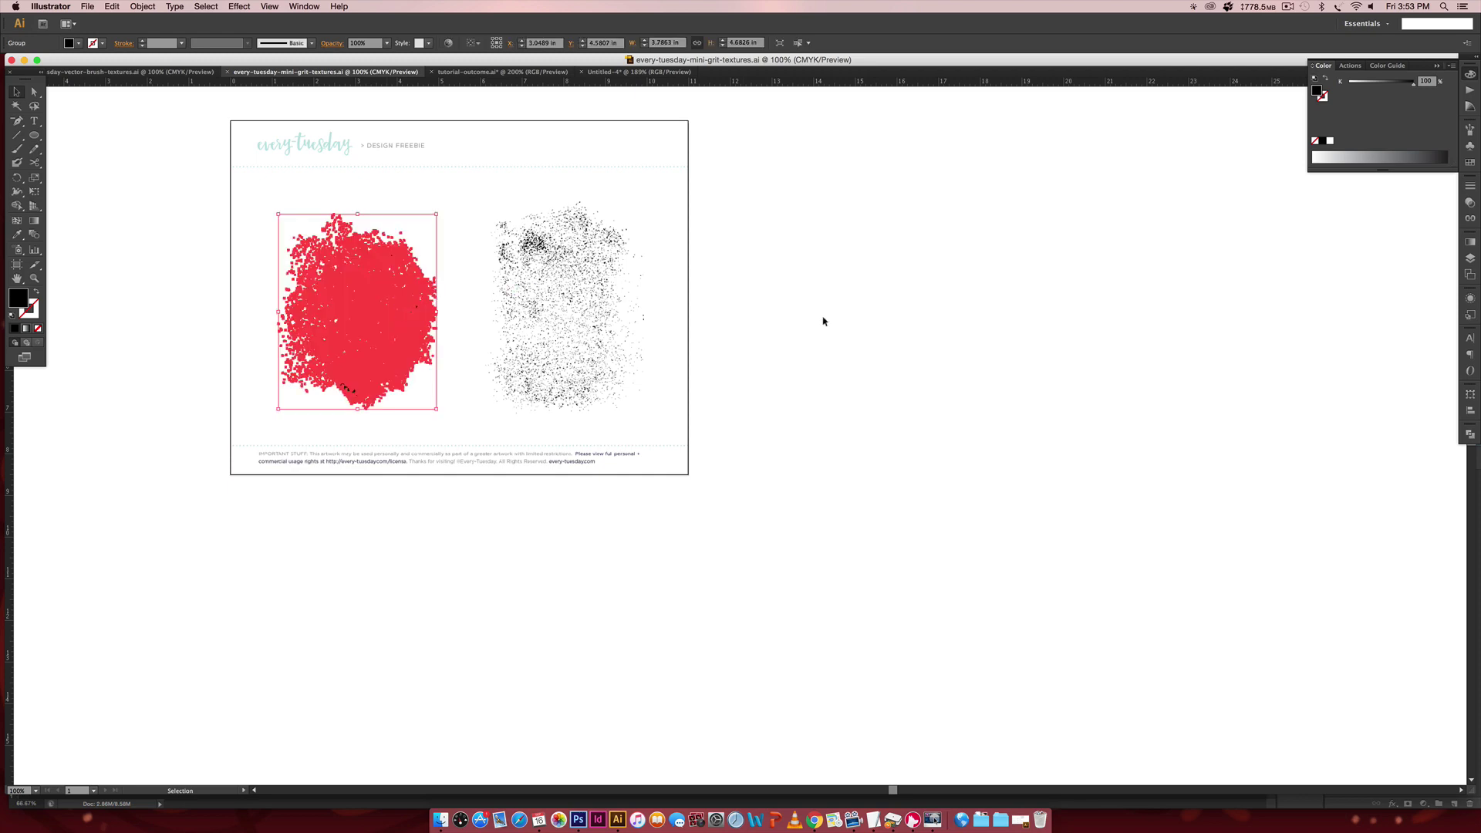
key("super+c")
left_click(631, 73)
key("super+v")
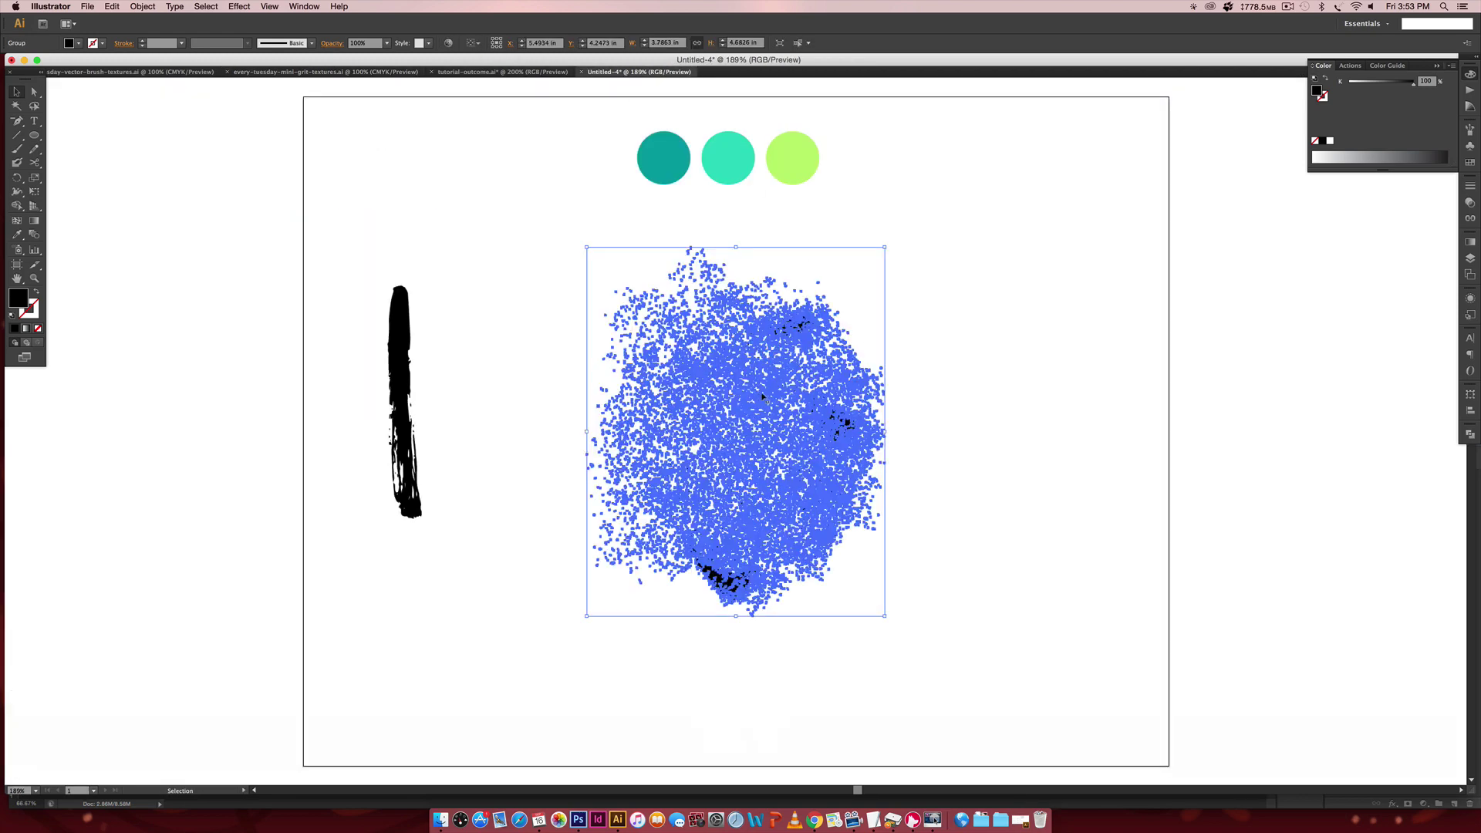
left_click_drag(753, 424, 637, 432)
left_click(395, 343)
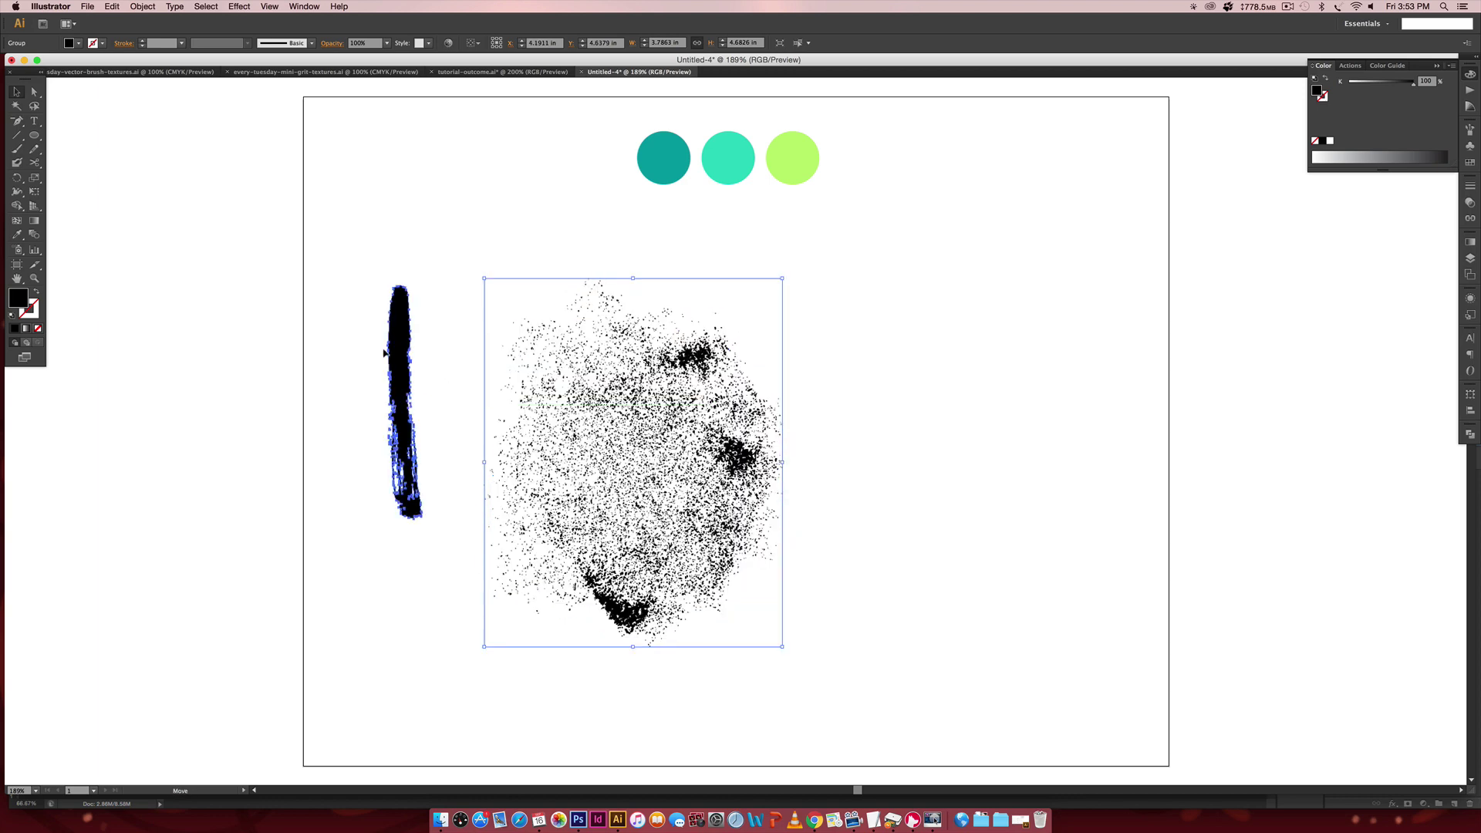
- Move the black brush stroke closer to the artboard's left edge and trim both sides off the grit texture, leaving a narrow vertical strip
left_click_drag(395, 344, 367, 382)
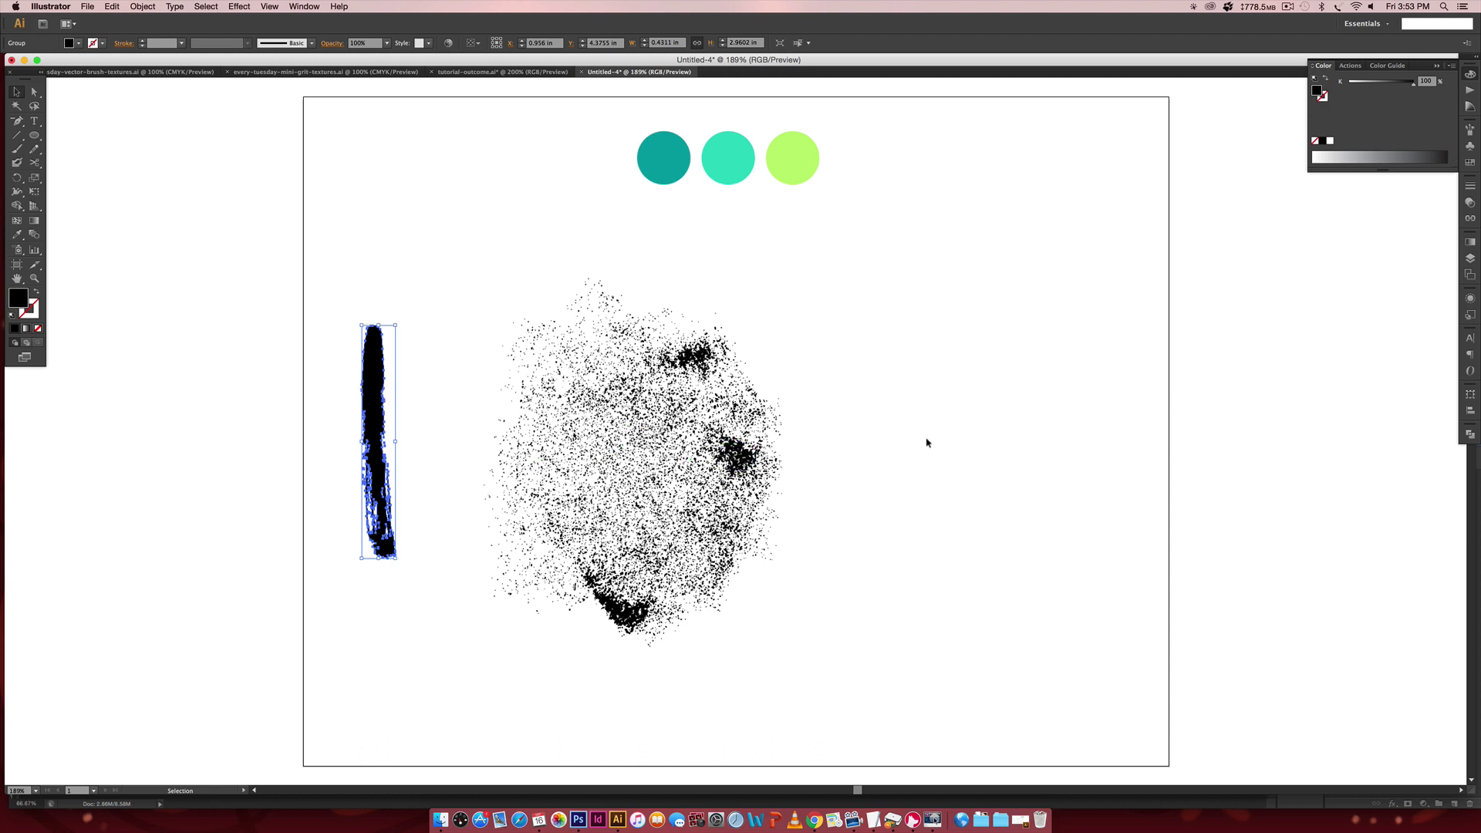
key("a")
left_click_drag(853, 263, 671, 699)
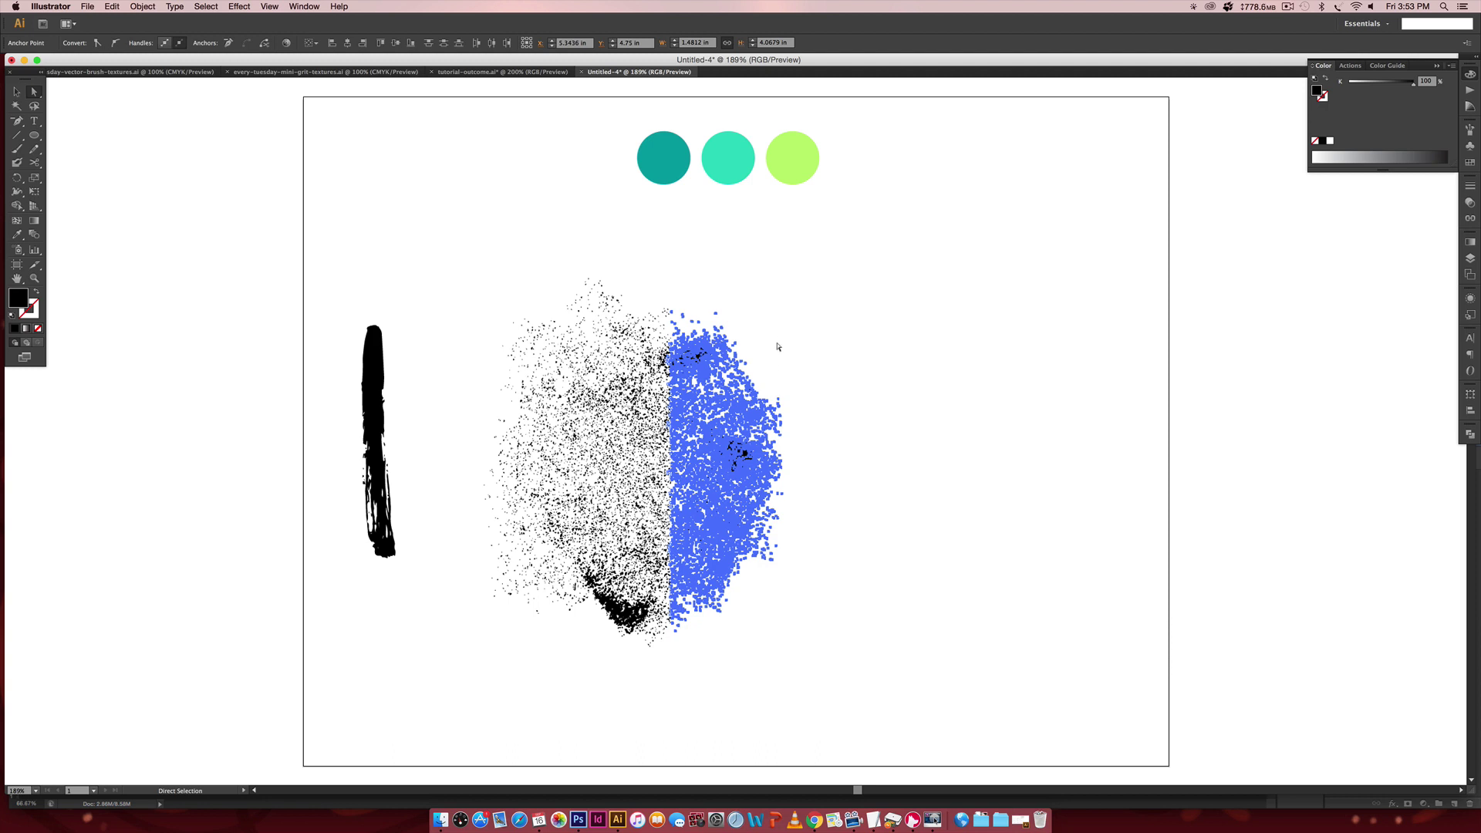
key("BackSpace")
key("BackSpace")
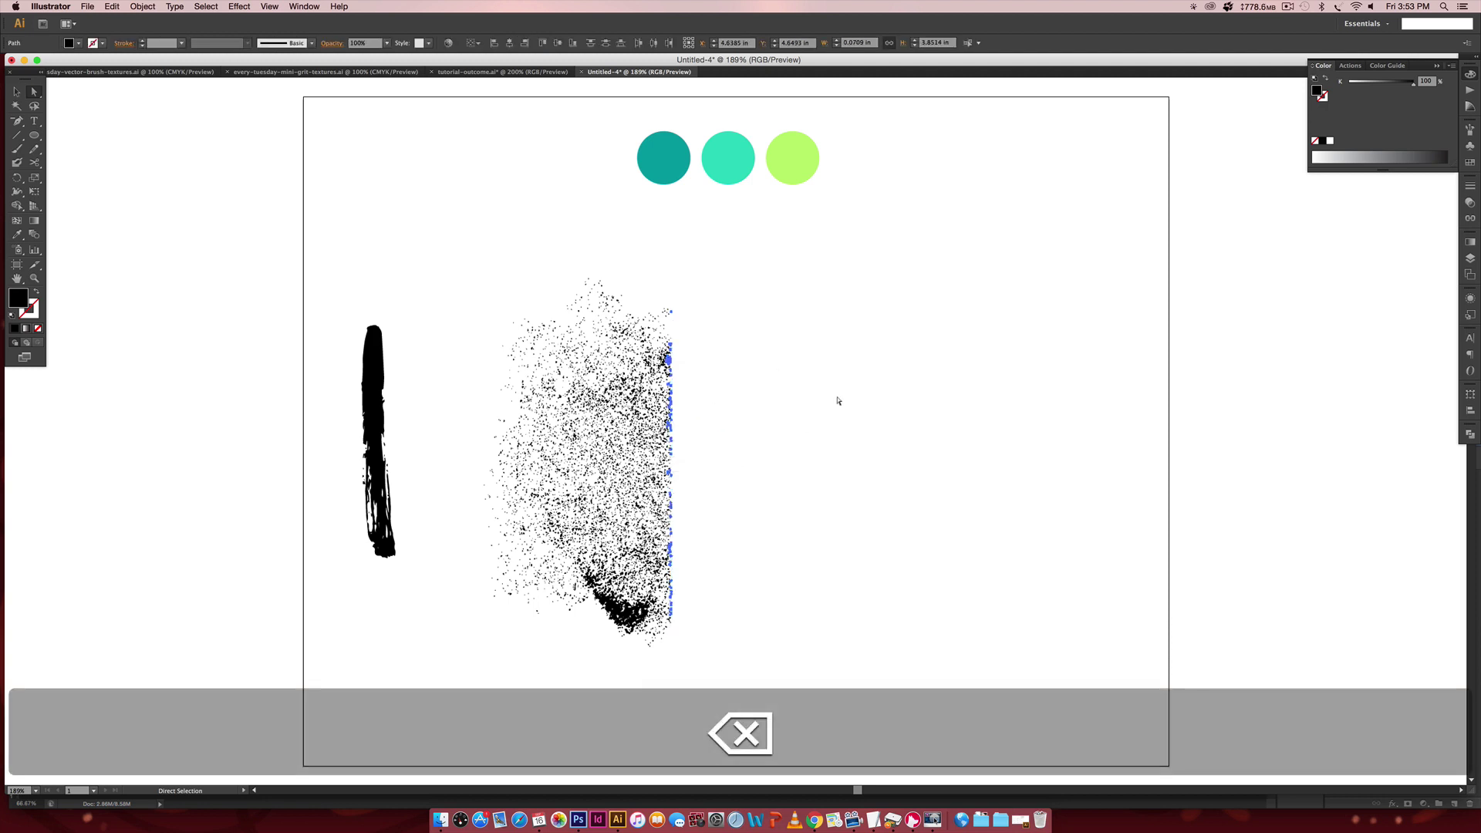
left_click_drag(447, 228, 620, 678)
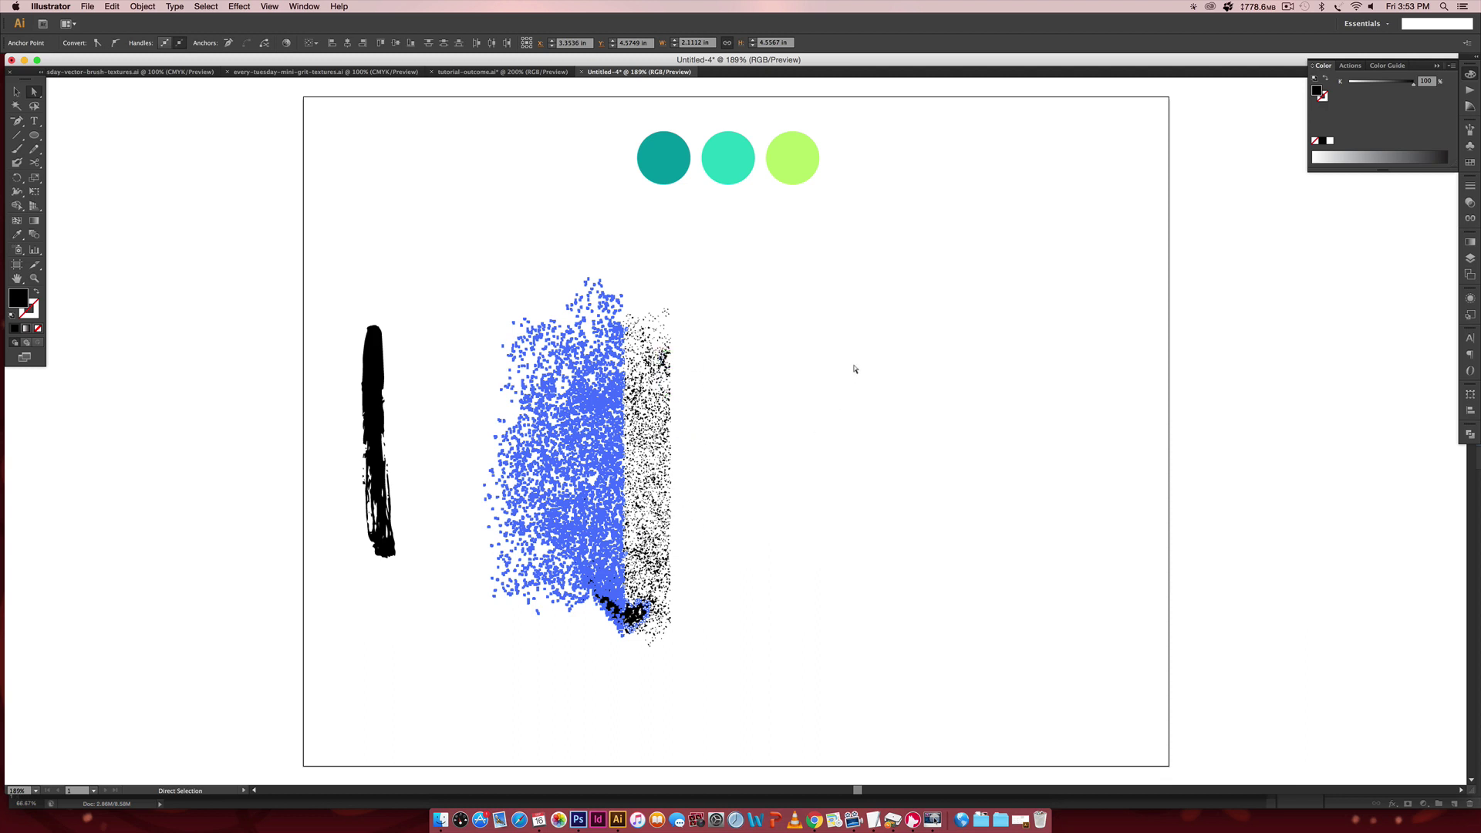
key("BackSpace")
key("BackSpace")
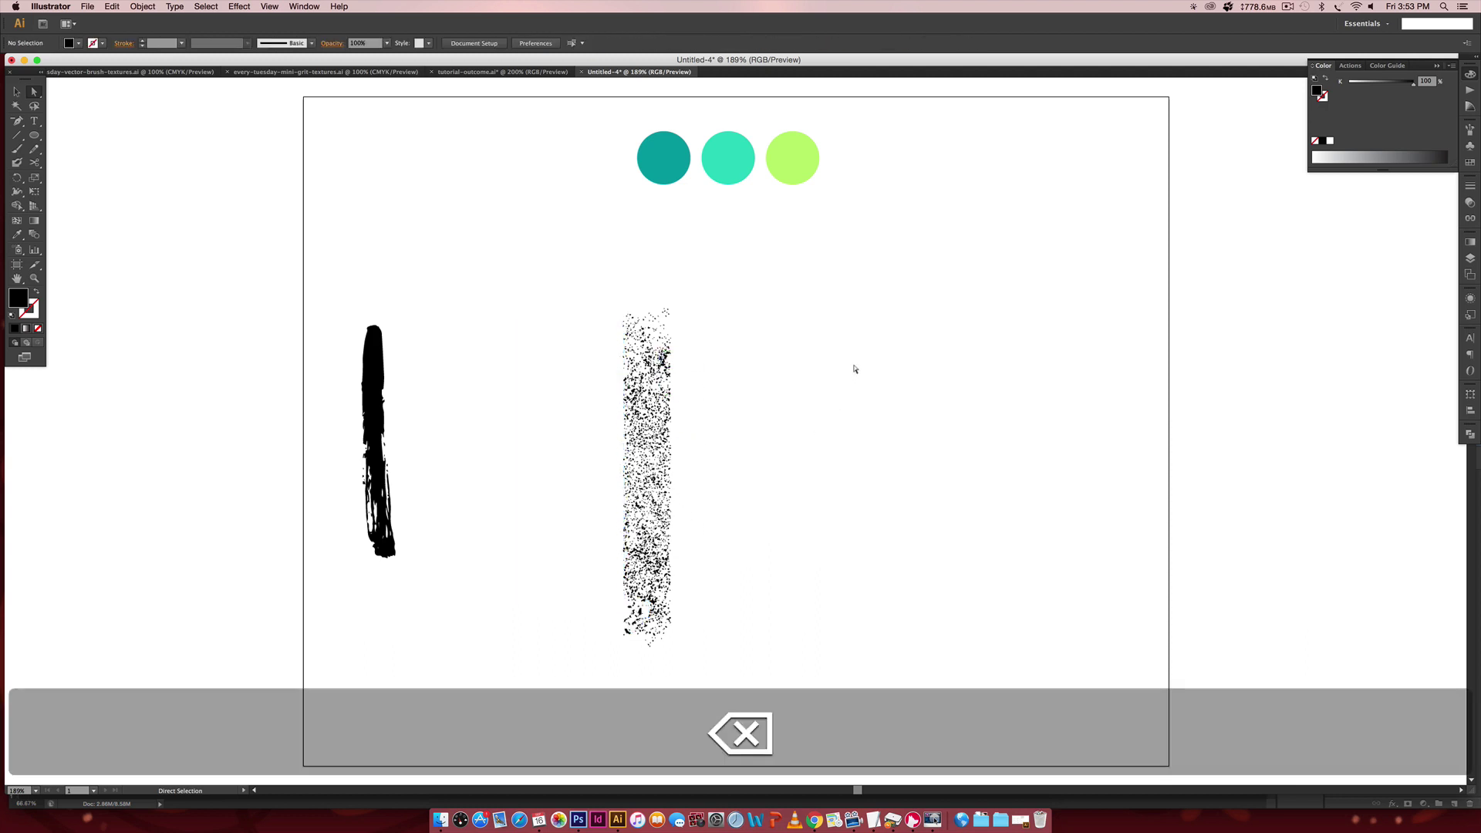
- Scale the grit strip down proportionally to about 0.44 by 3.11 in, place it beside the black brush stroke, and group it
key("v")
left_click_drag(743, 282, 634, 718)
key("shift")
left_click_drag(670, 310, 660, 337)
left_click_drag(637, 514, 437, 436)
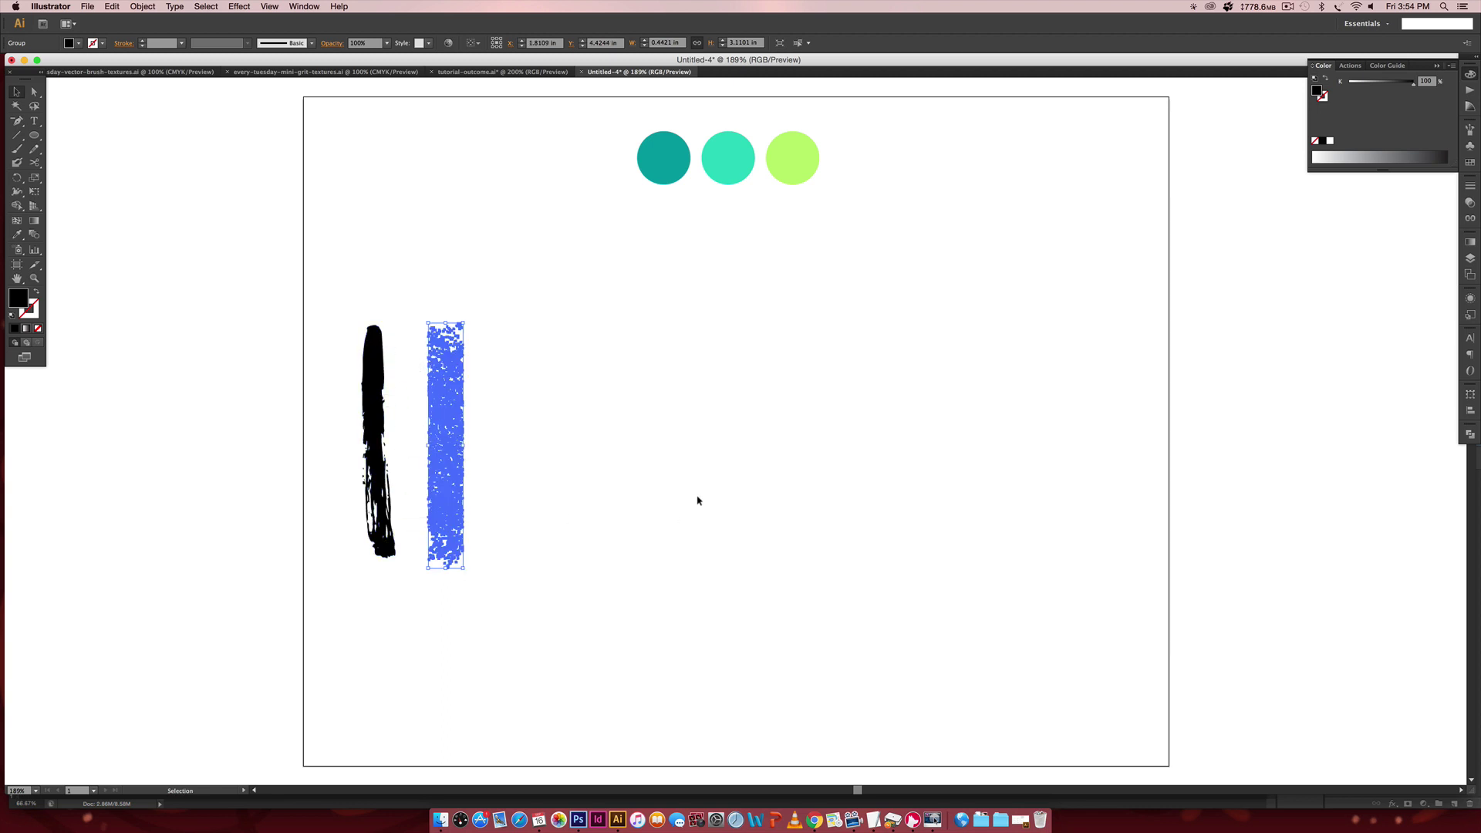
key("super+g")
- Reposition the black brush stroke and the grit strip side by side, closer to the artboard's left edge
left_click_drag(441, 409, 472, 394)
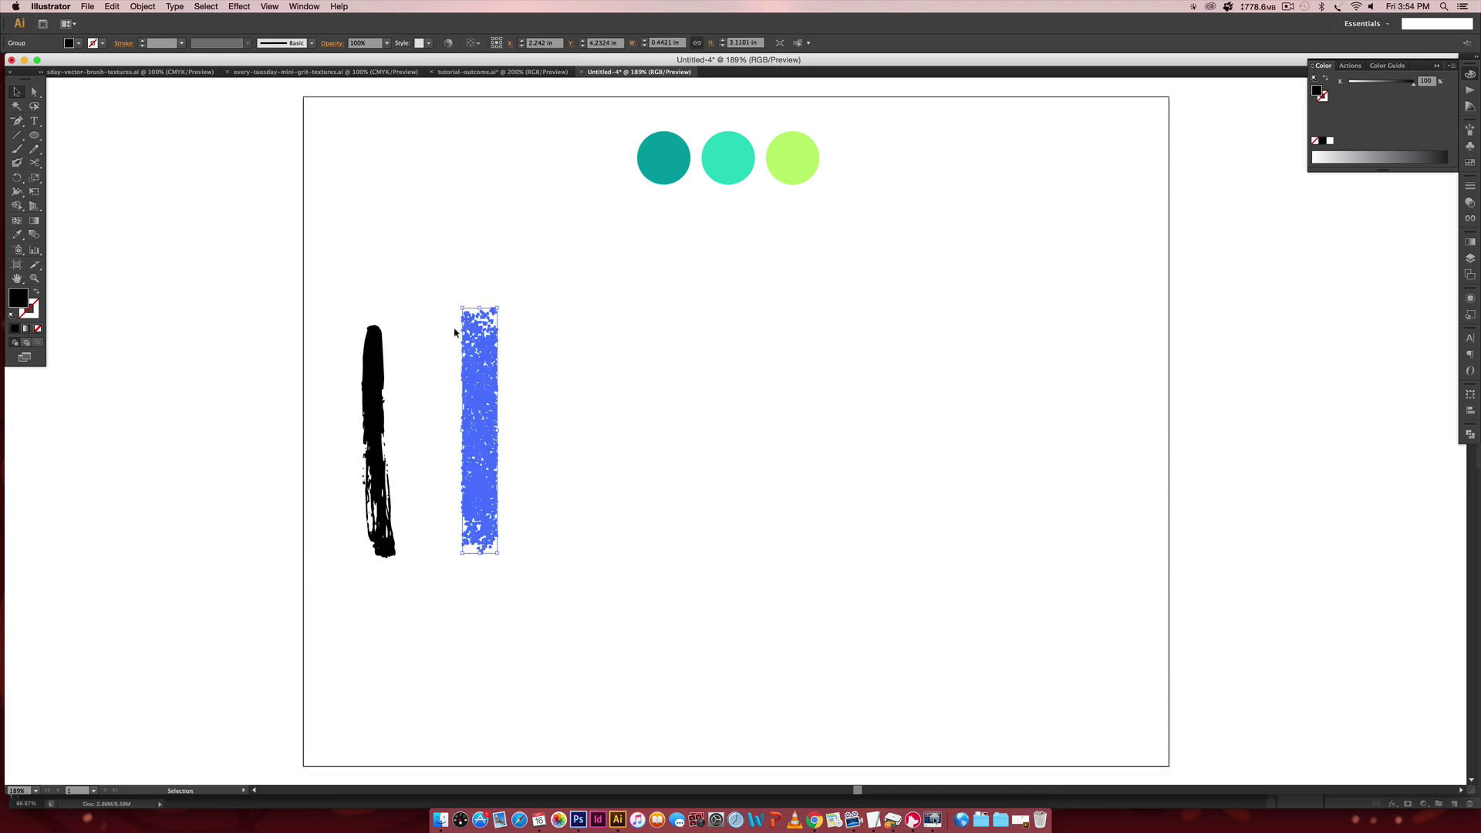
mouse_move(379, 428)
left_mouse_down()
mouse_move(354, 380)
mouse_move(349, 393)
left_mouse_up()
left_click_drag(481, 396, 413, 374)
left_click(584, 378)
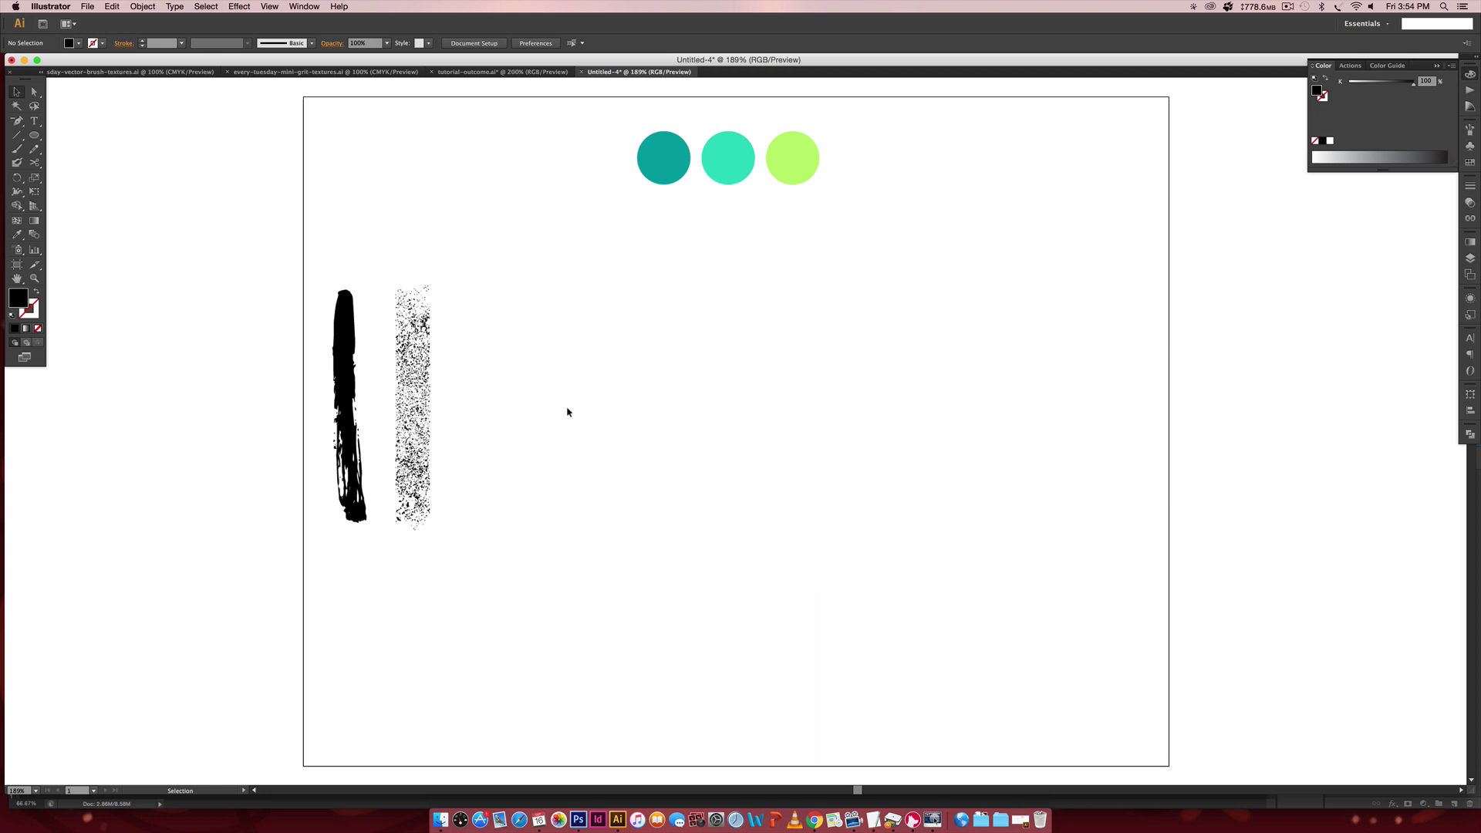
- Turn the black brush stroke into a compound path and merge its shapes with Pathfinder Unite
left_click(347, 339)
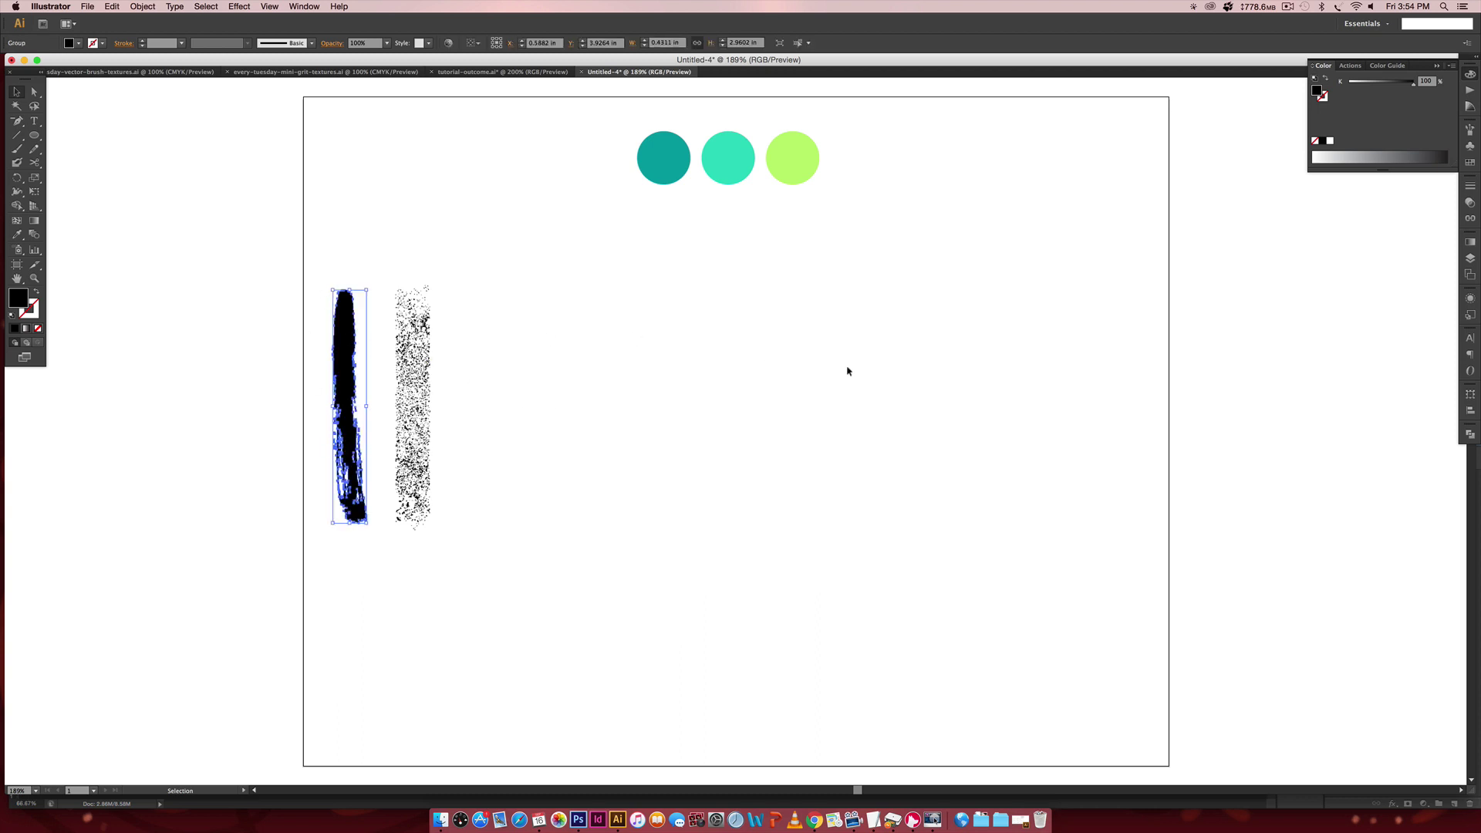
key("super+8")
left_click(138, 7)
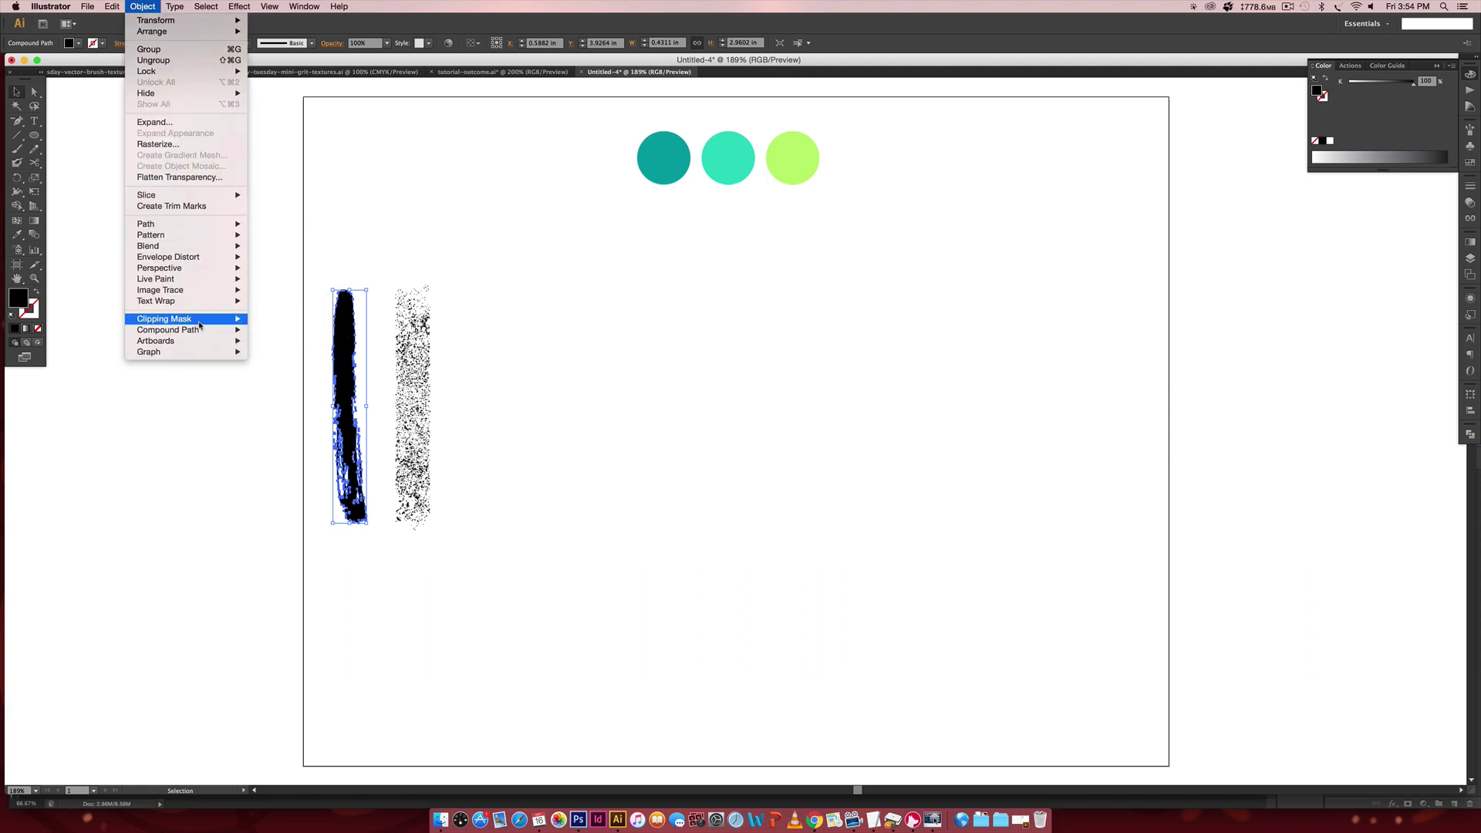
mouse_move(199, 332)
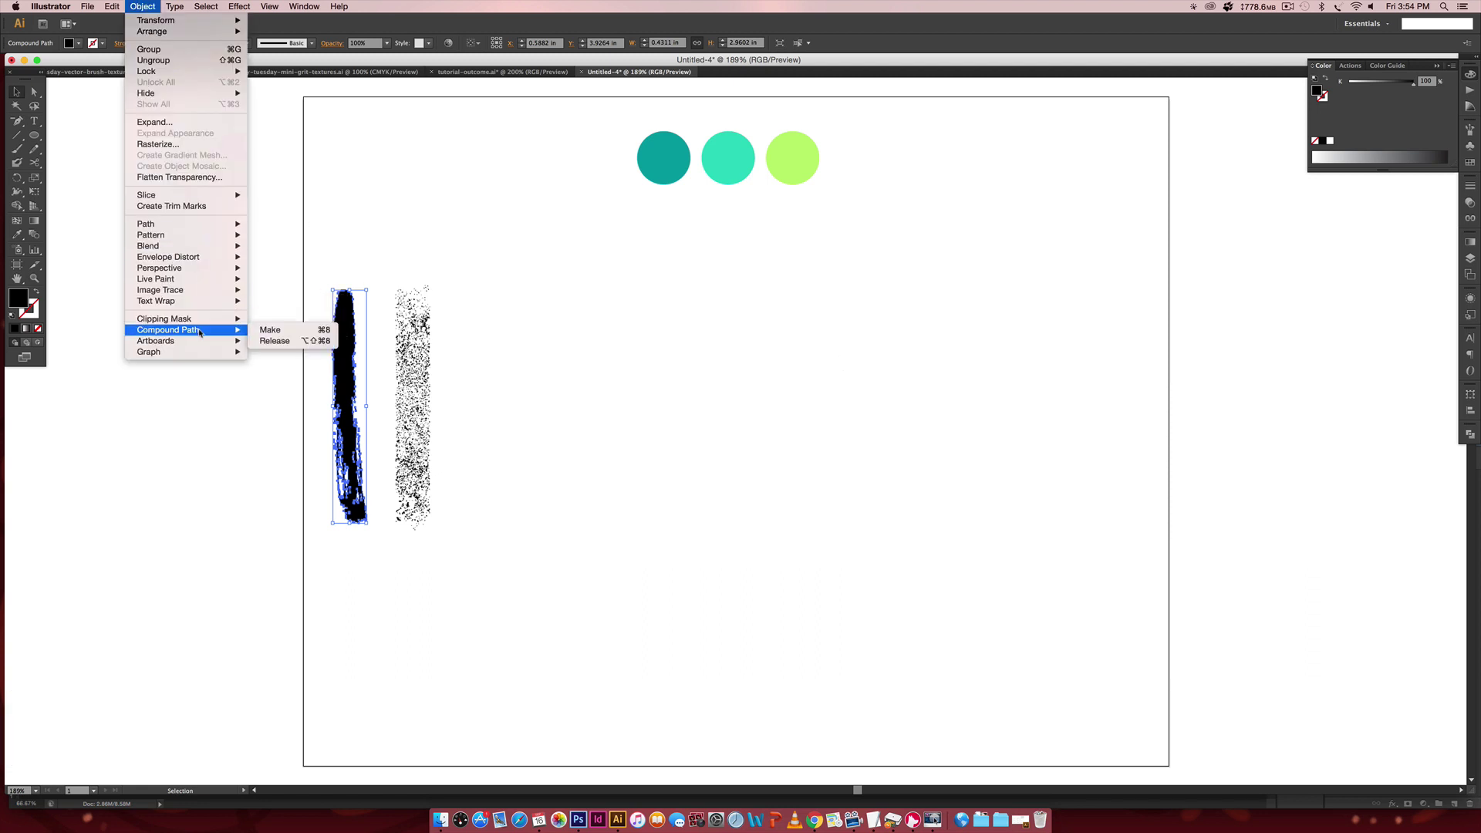
left_click(622, 318)
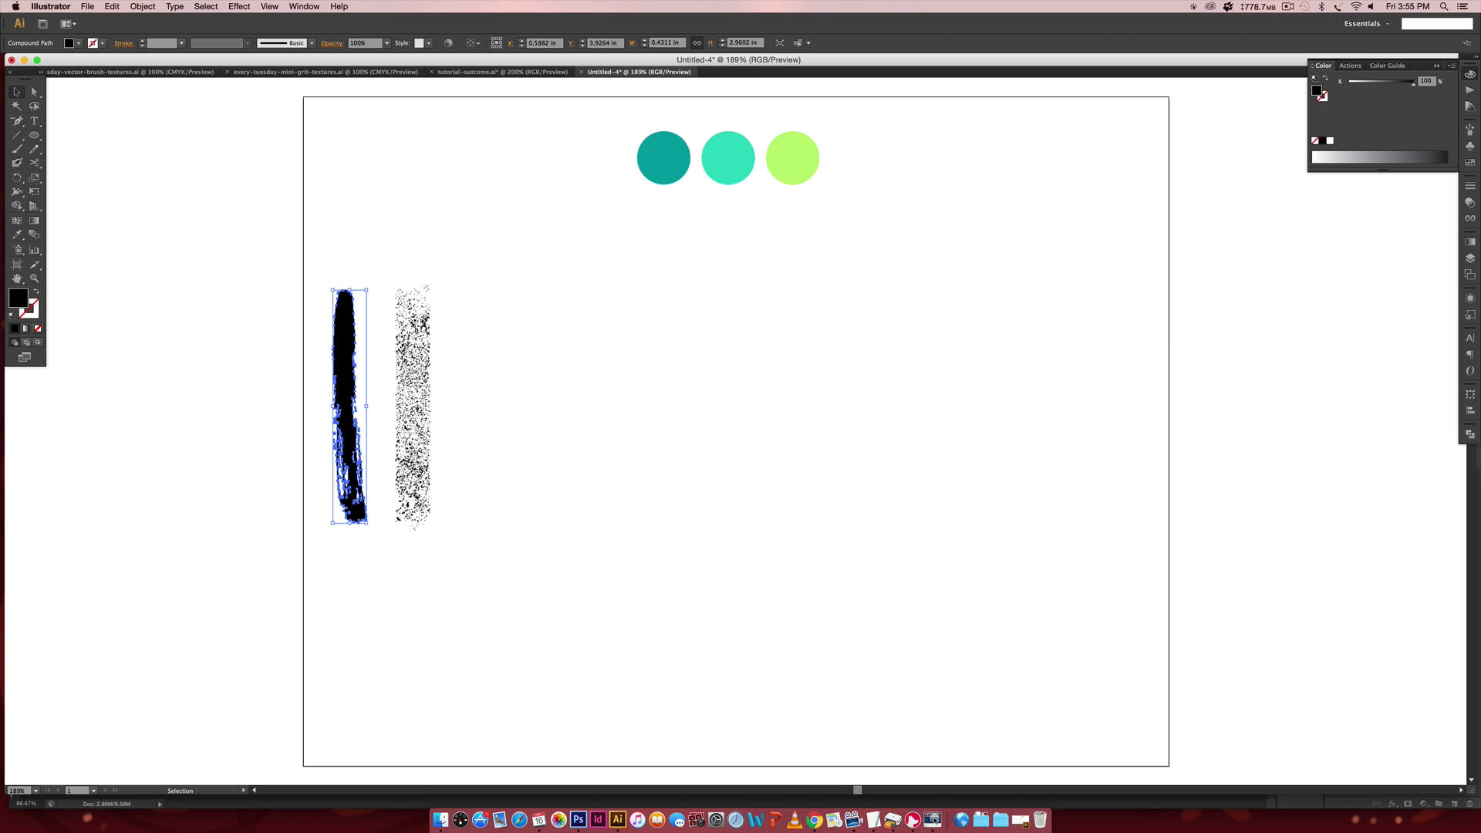
left_click(1470, 434)
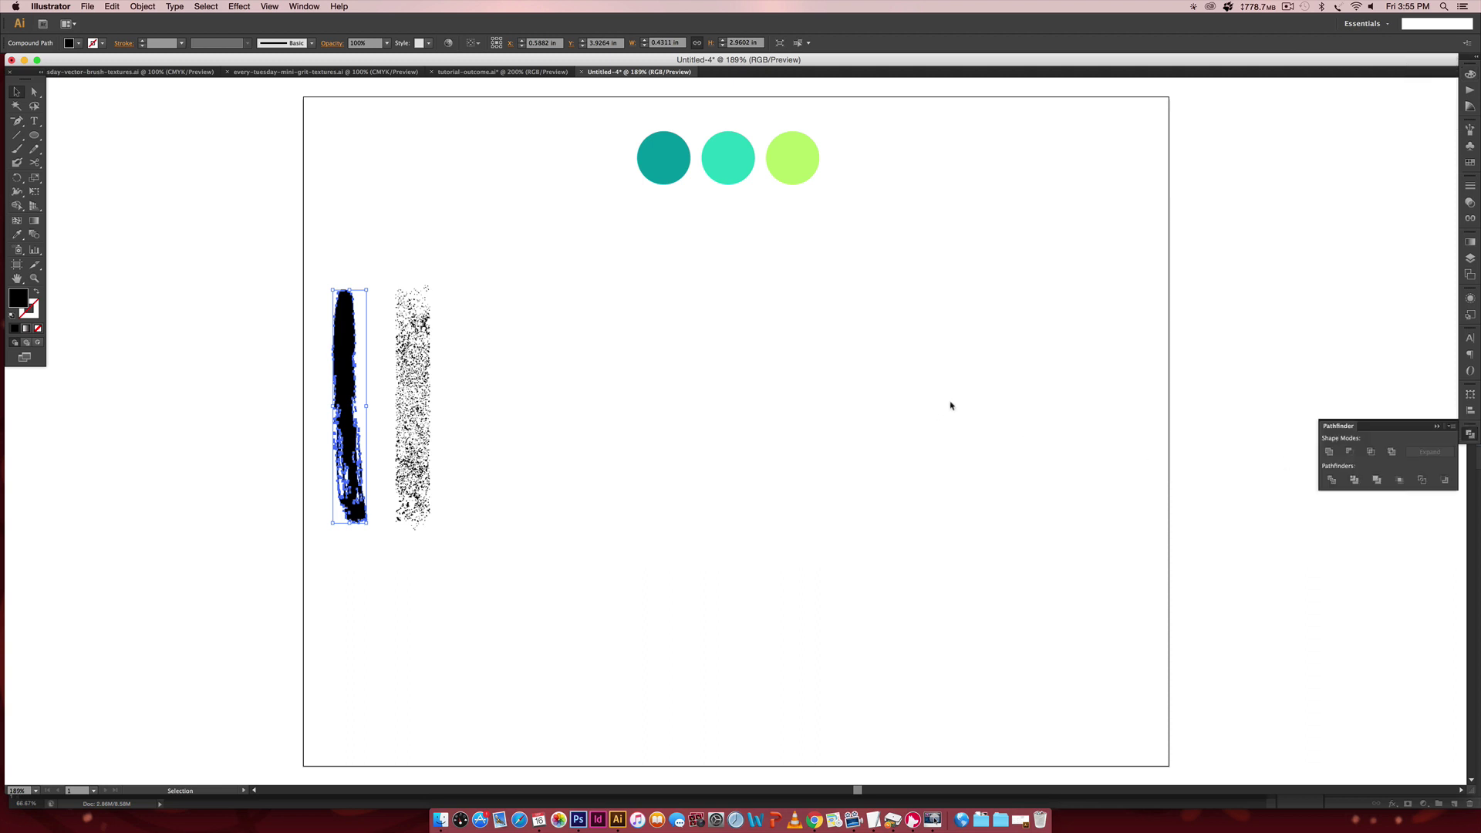
left_click(1329, 452)
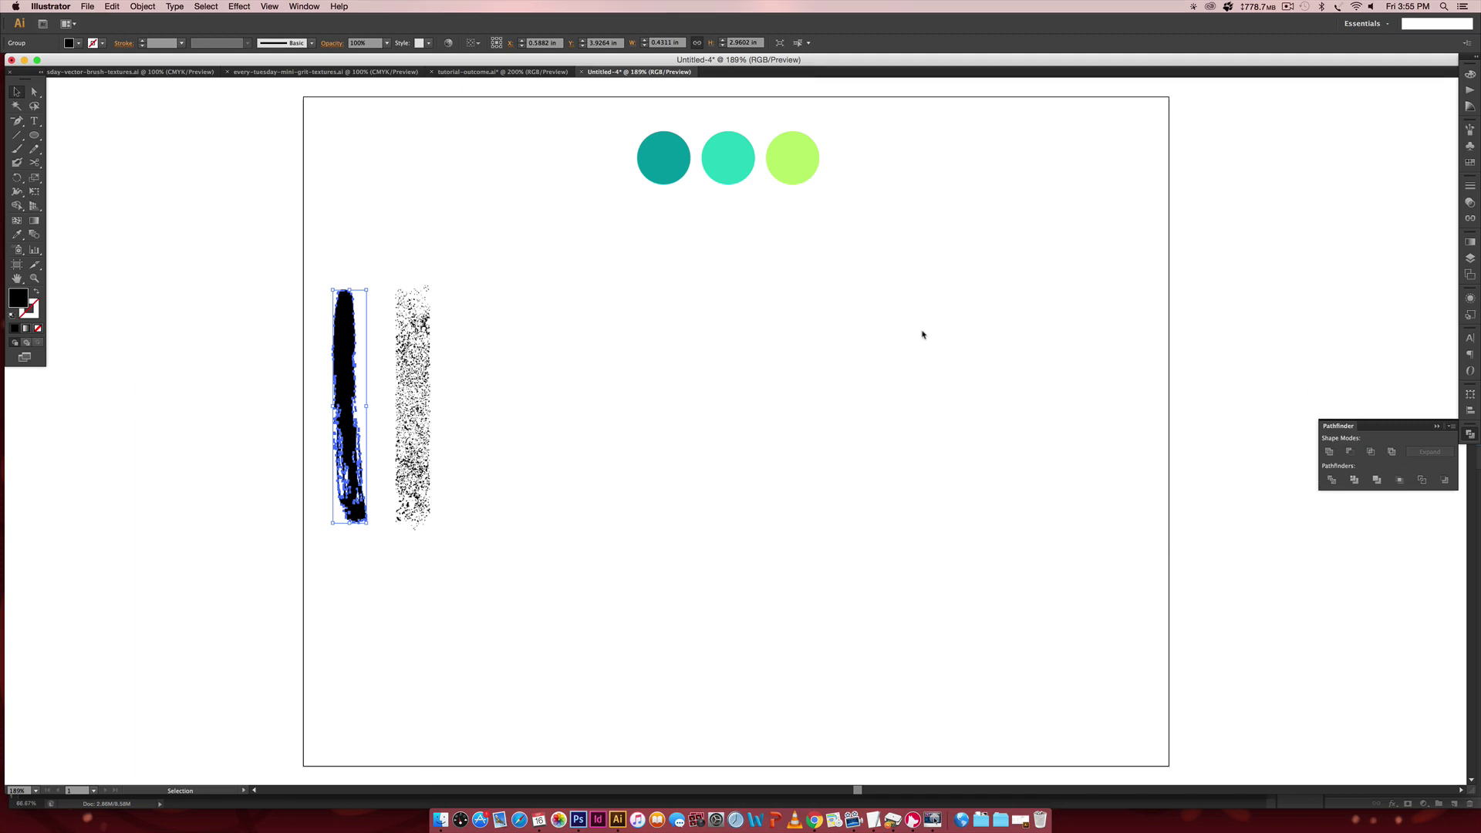
left_click(304, 6)
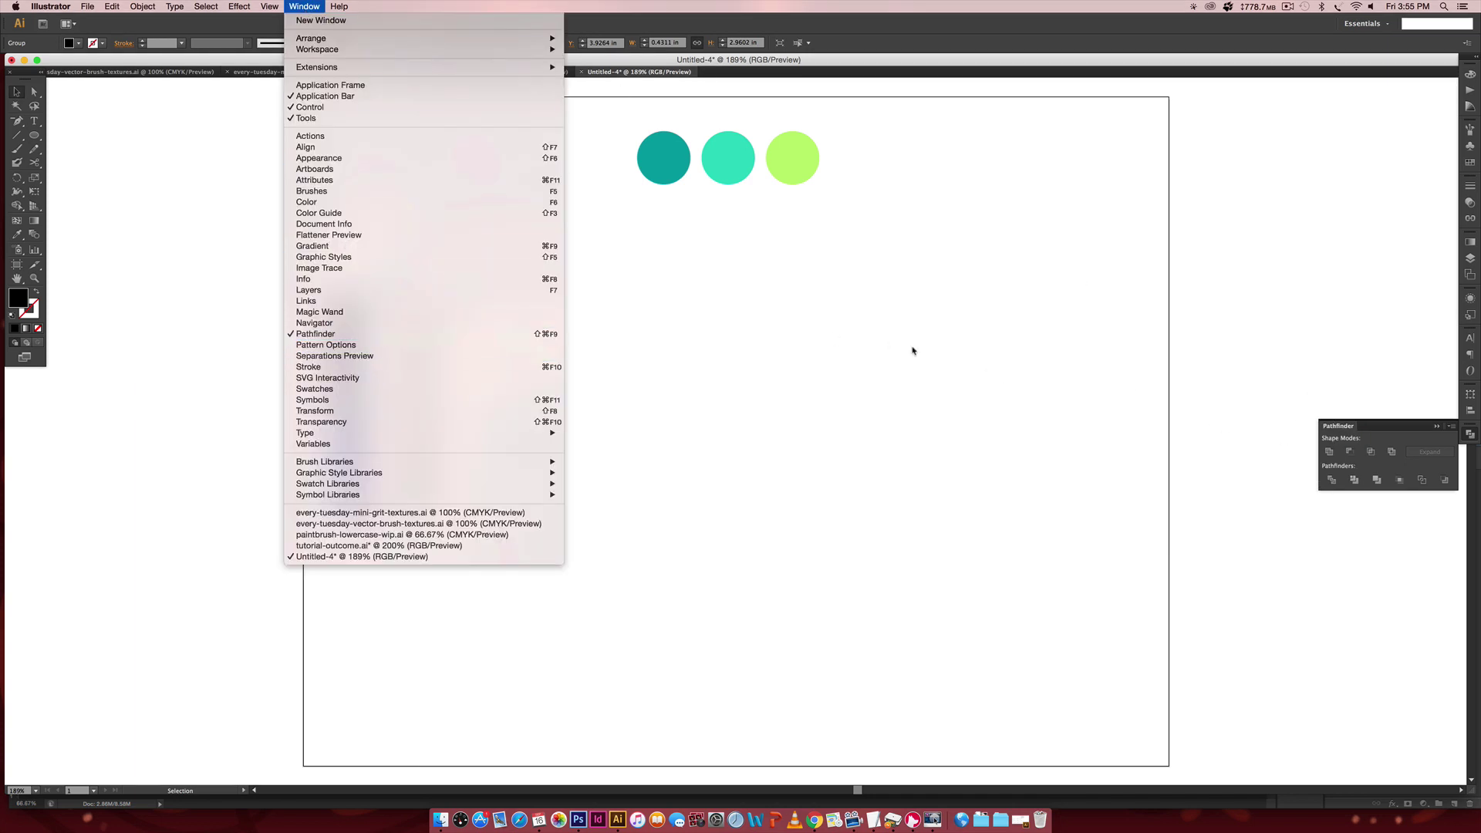
left_click(948, 349)
- Turn the grit strip into a compound path and merge its shapes with Pathfinder Unite
left_click(426, 334)
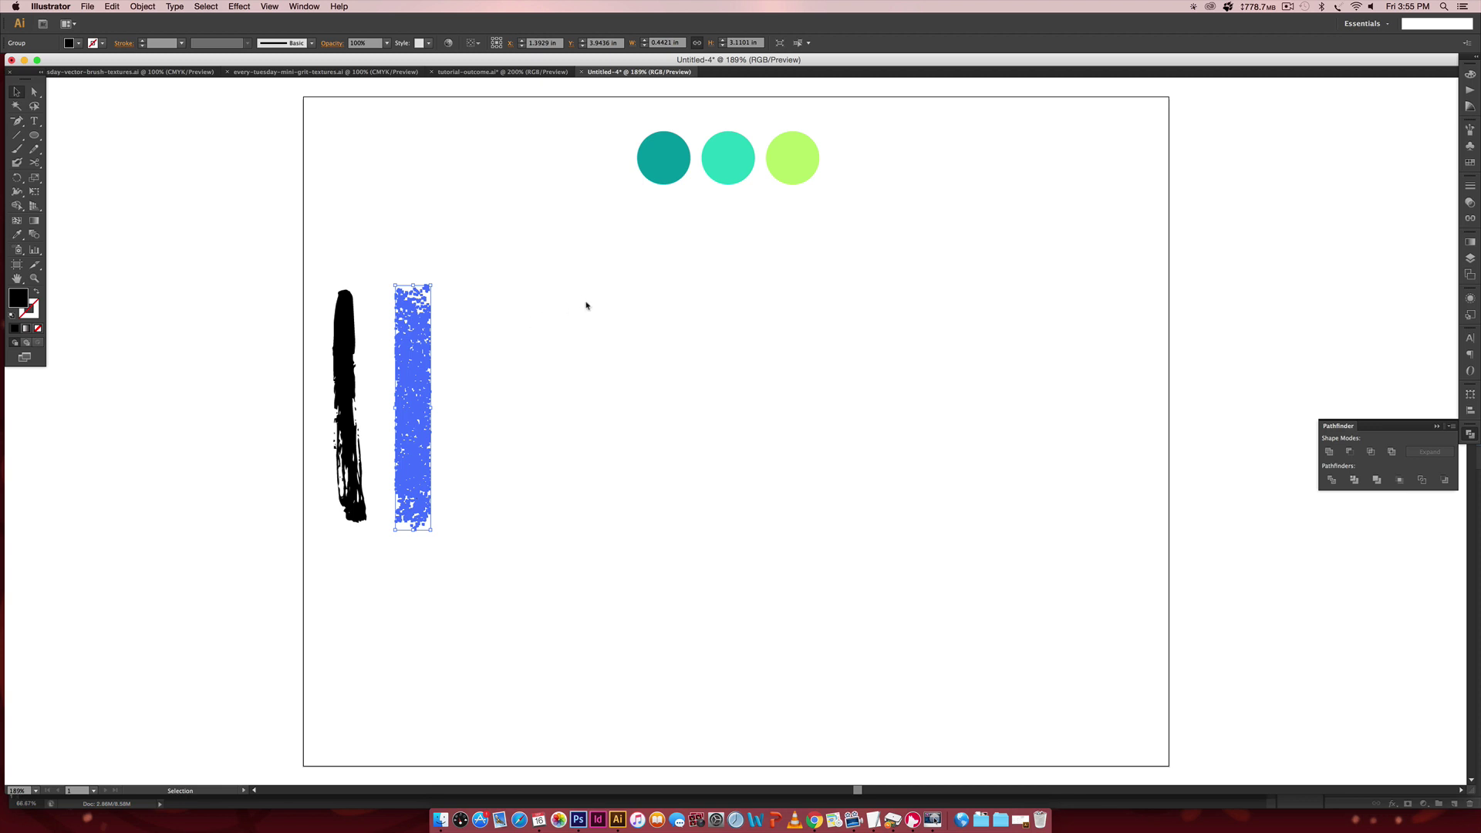
key("super+8")
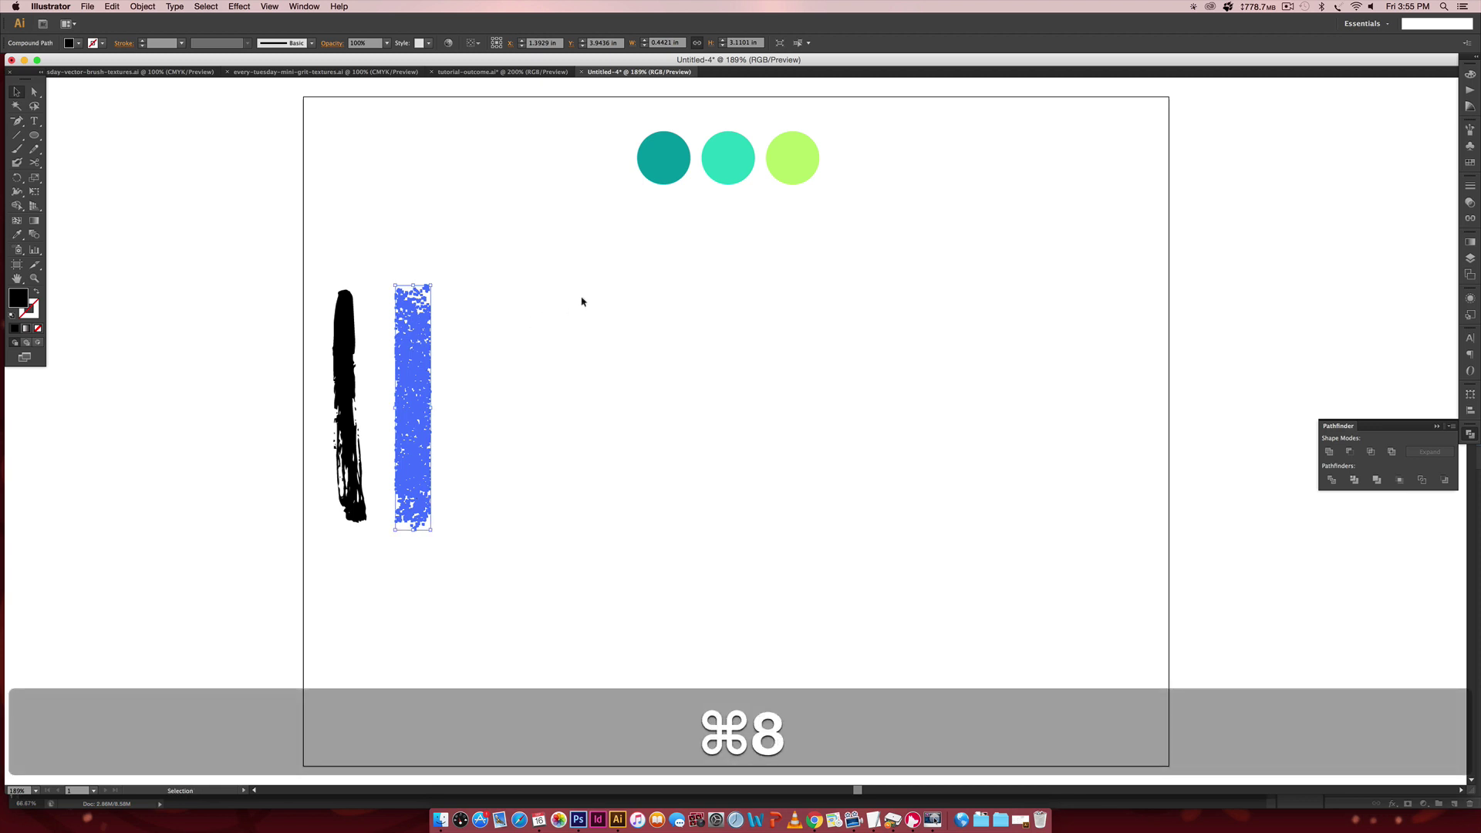
left_click(1328, 453)
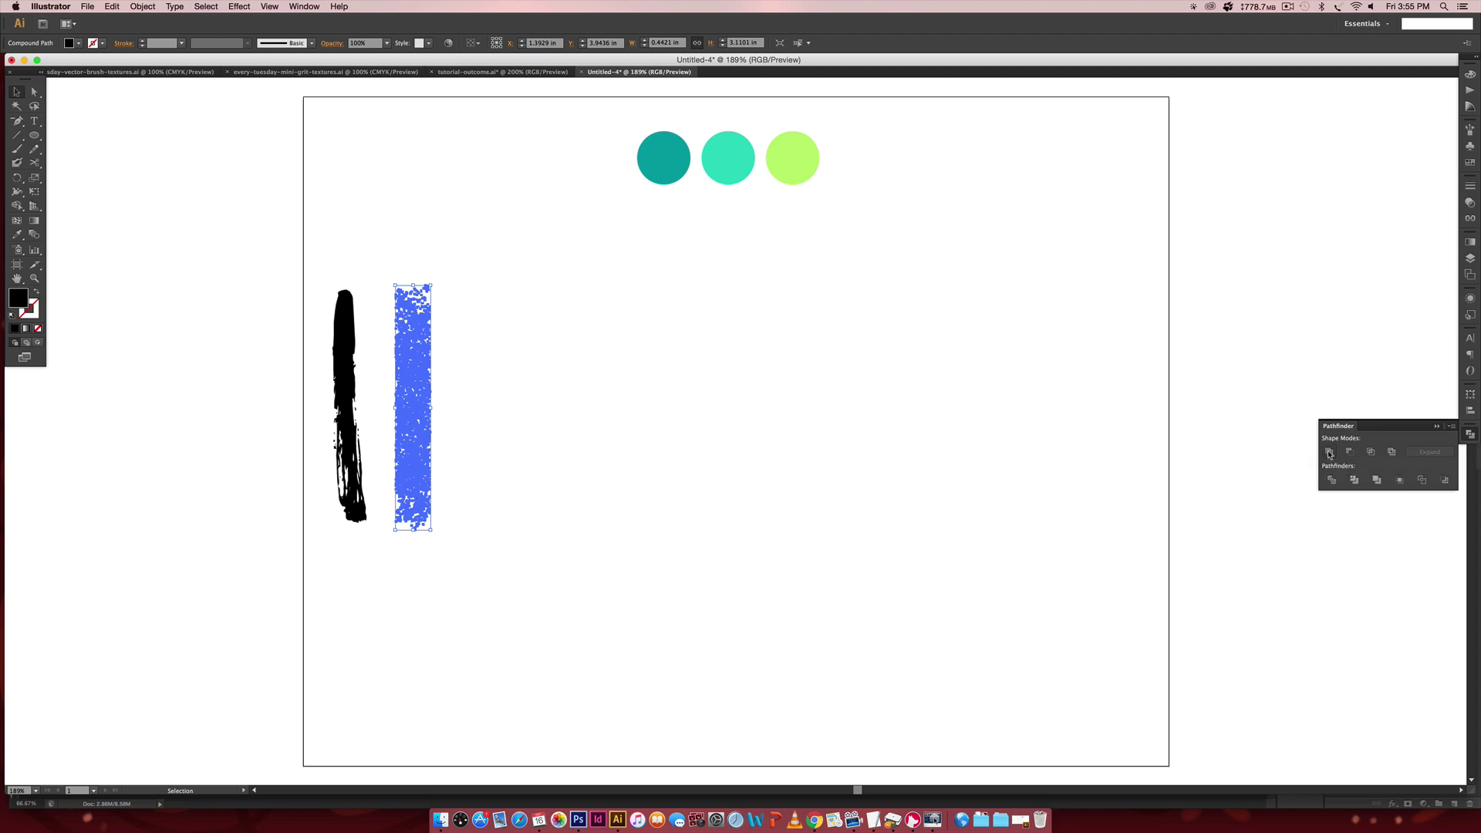
left_click(640, 416)
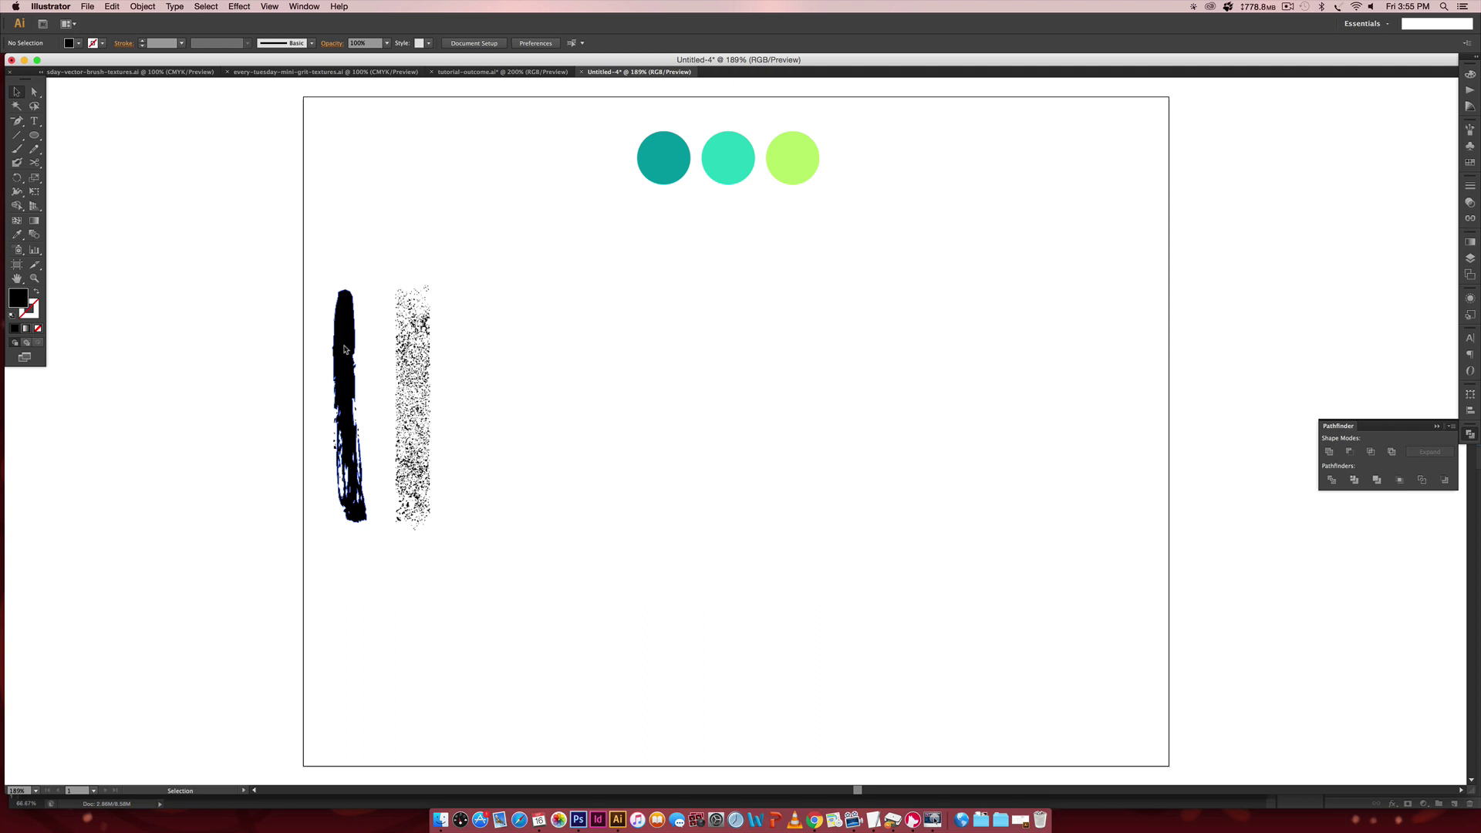
left_click(430, 342)
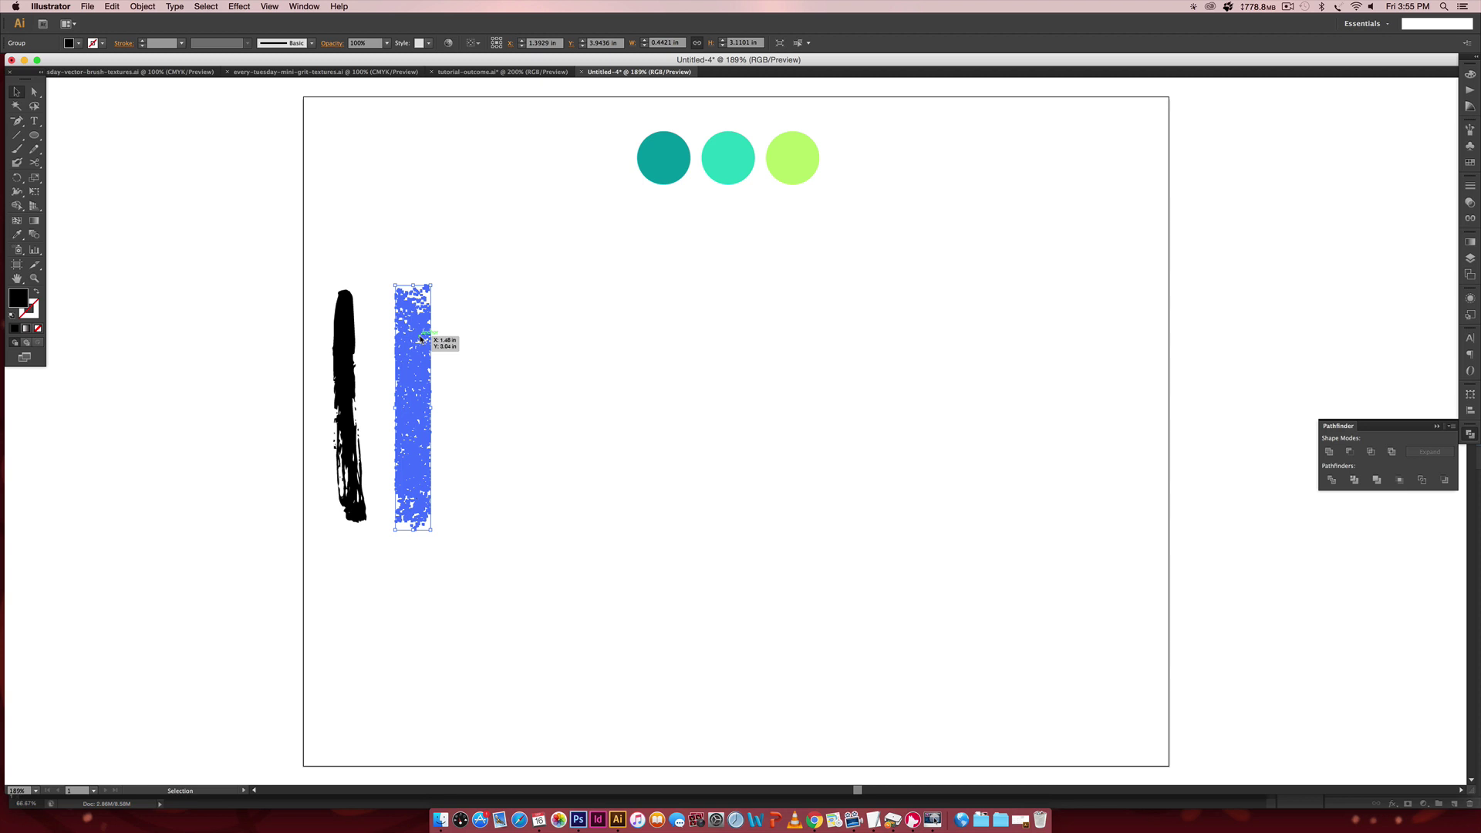
- Look at the finished lettering in tutorial-outcome.ai, then return to the new document and clear the selection
left_click(498, 72)
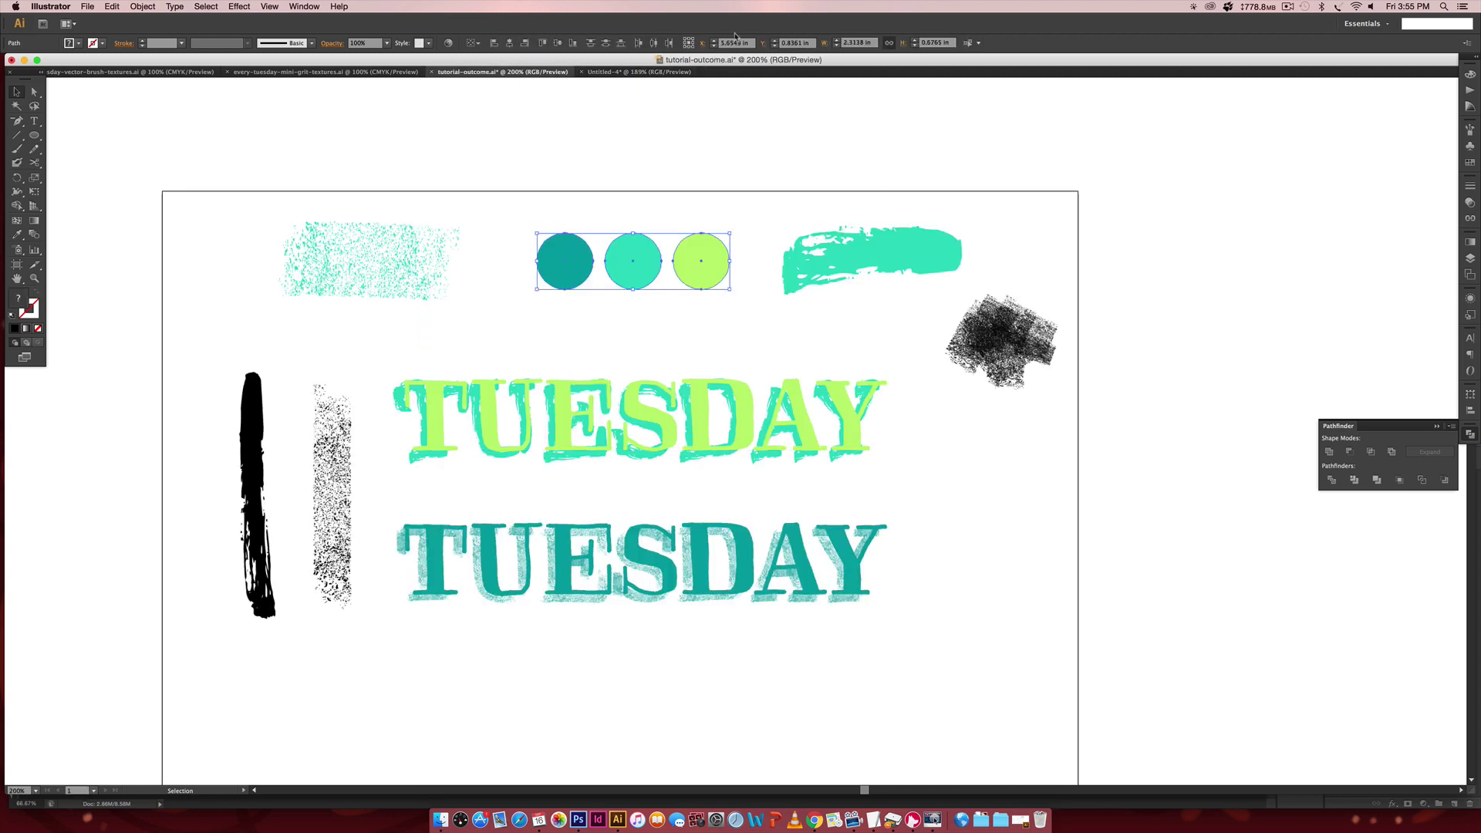
left_click(636, 72)
left_click(1004, 282)
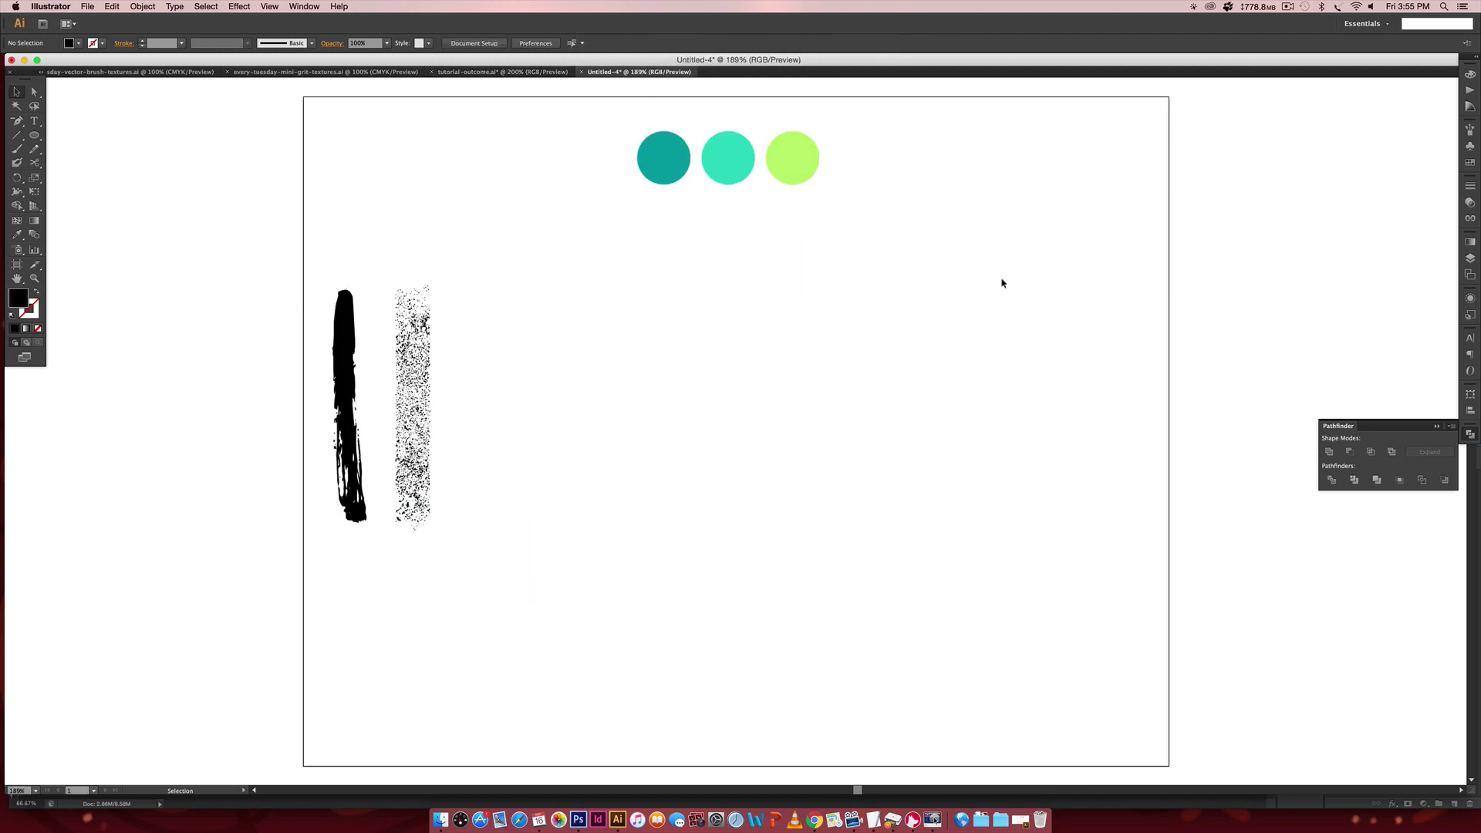
- Create a new Art Brush from the black brush stroke and name it "ink brush"
left_click(358, 322)
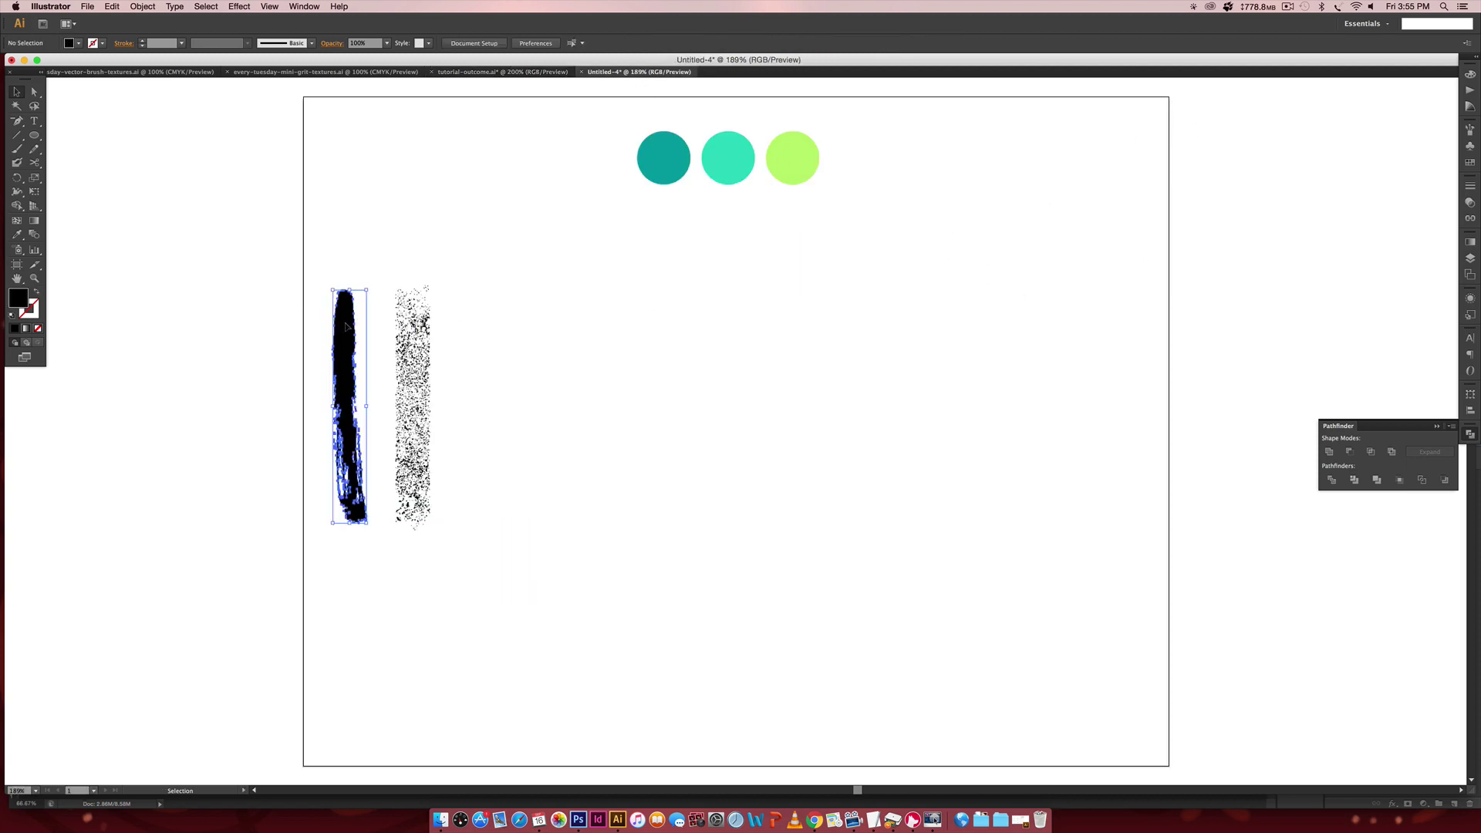
left_click(1470, 129)
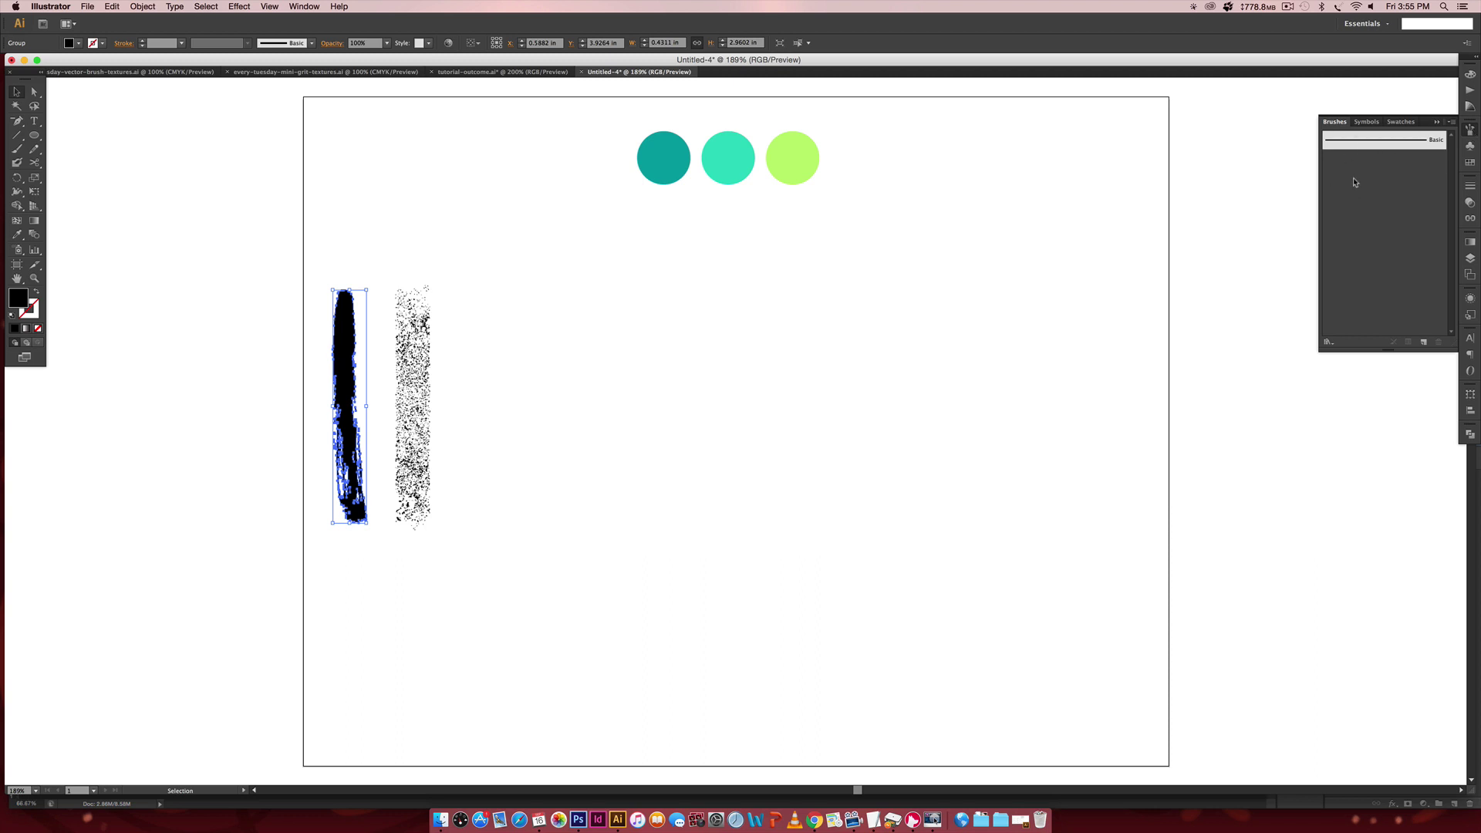
left_click(306, 6)
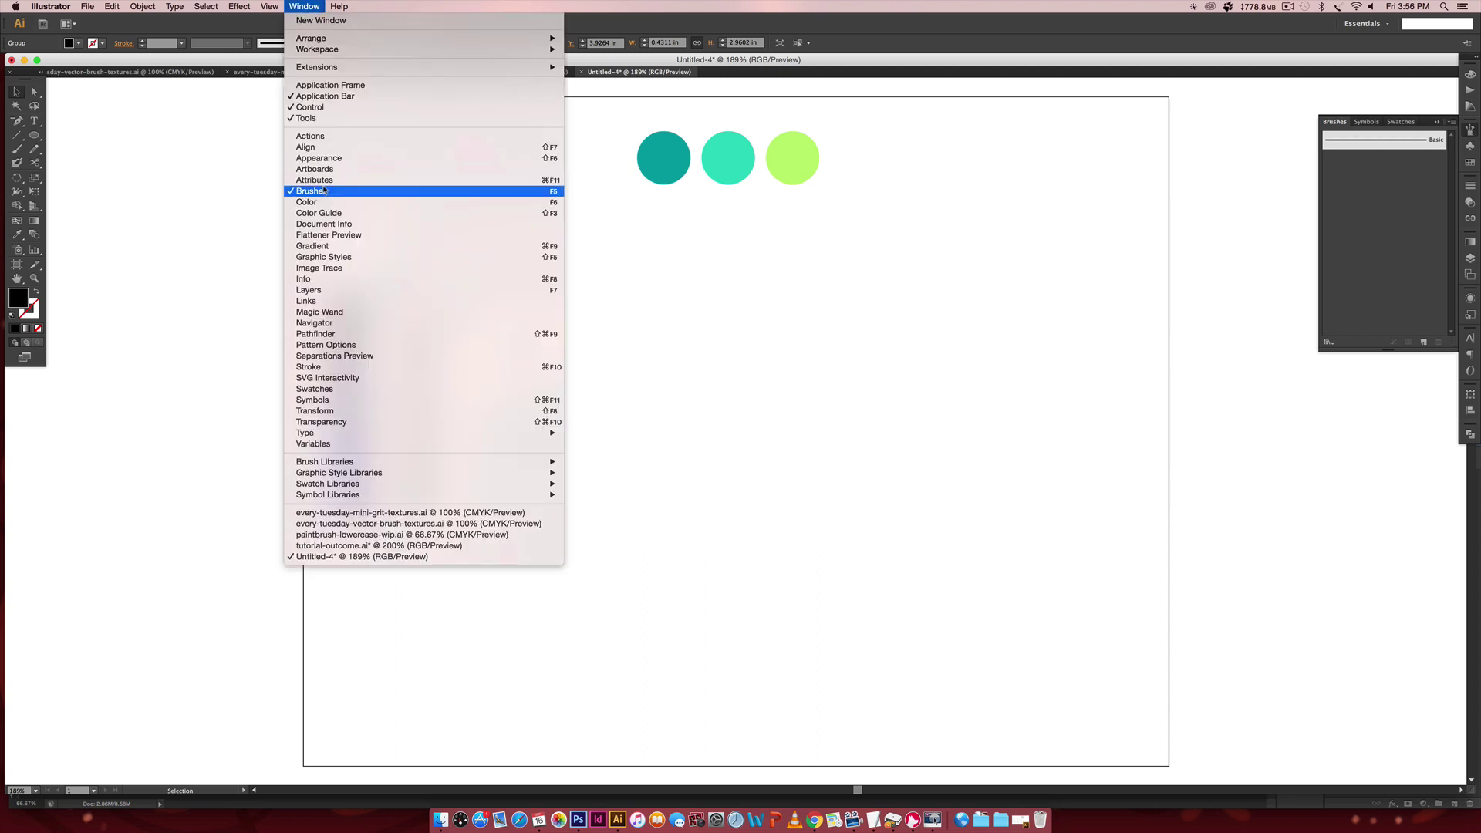
left_click(1162, 198)
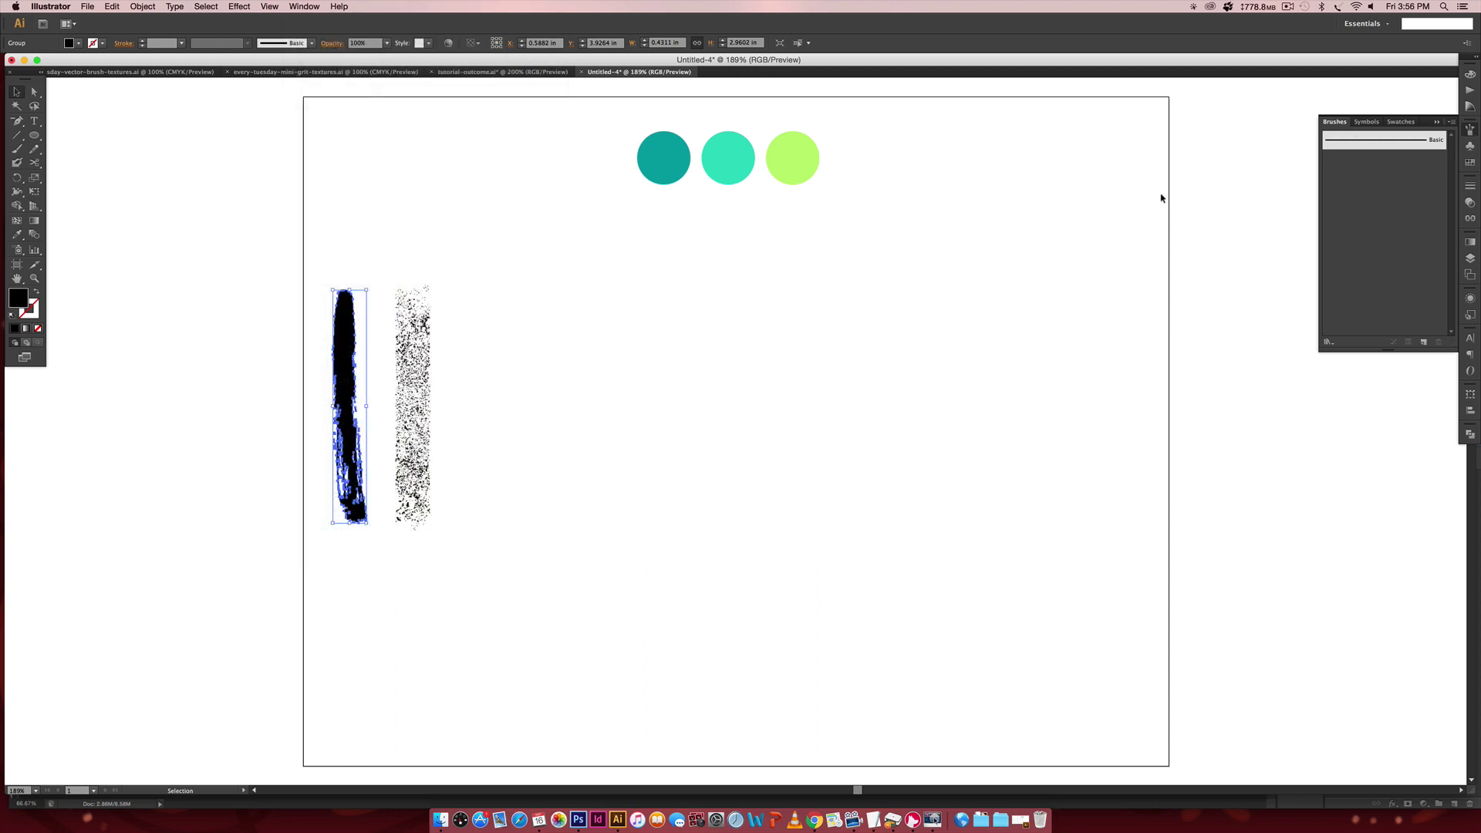
left_click(1426, 343)
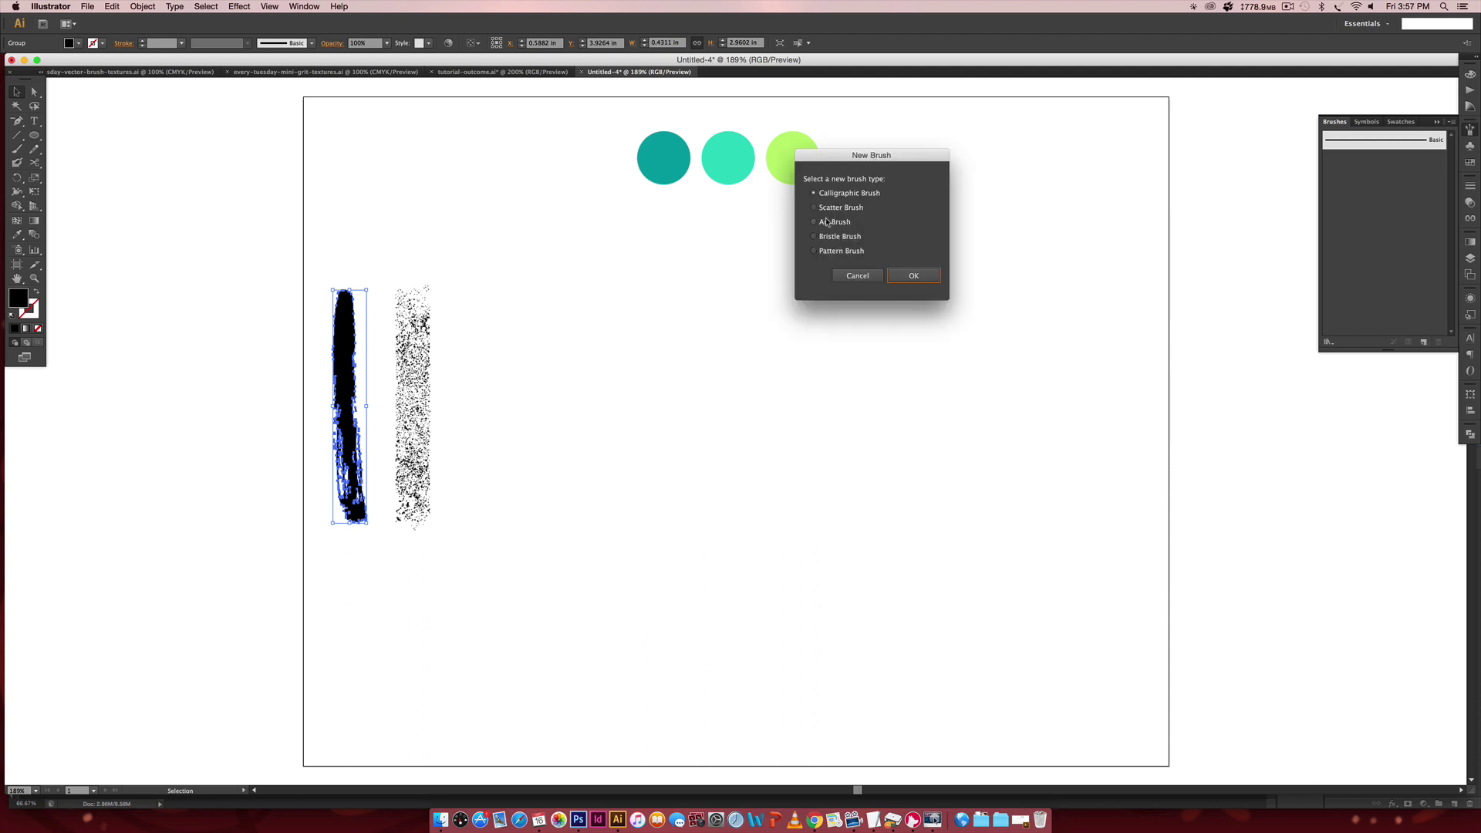
left_click(913, 276)
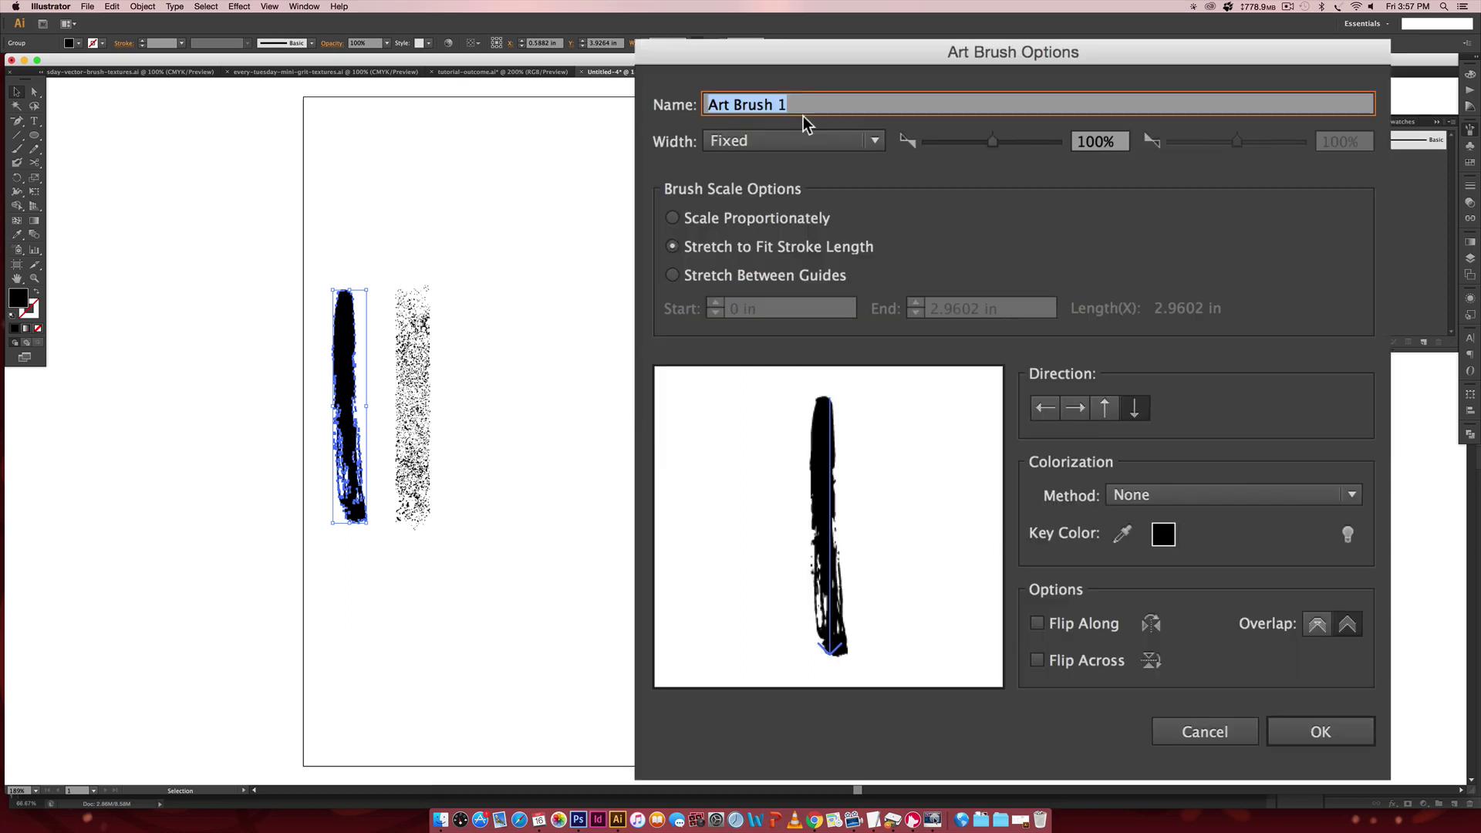
type("ink brush")
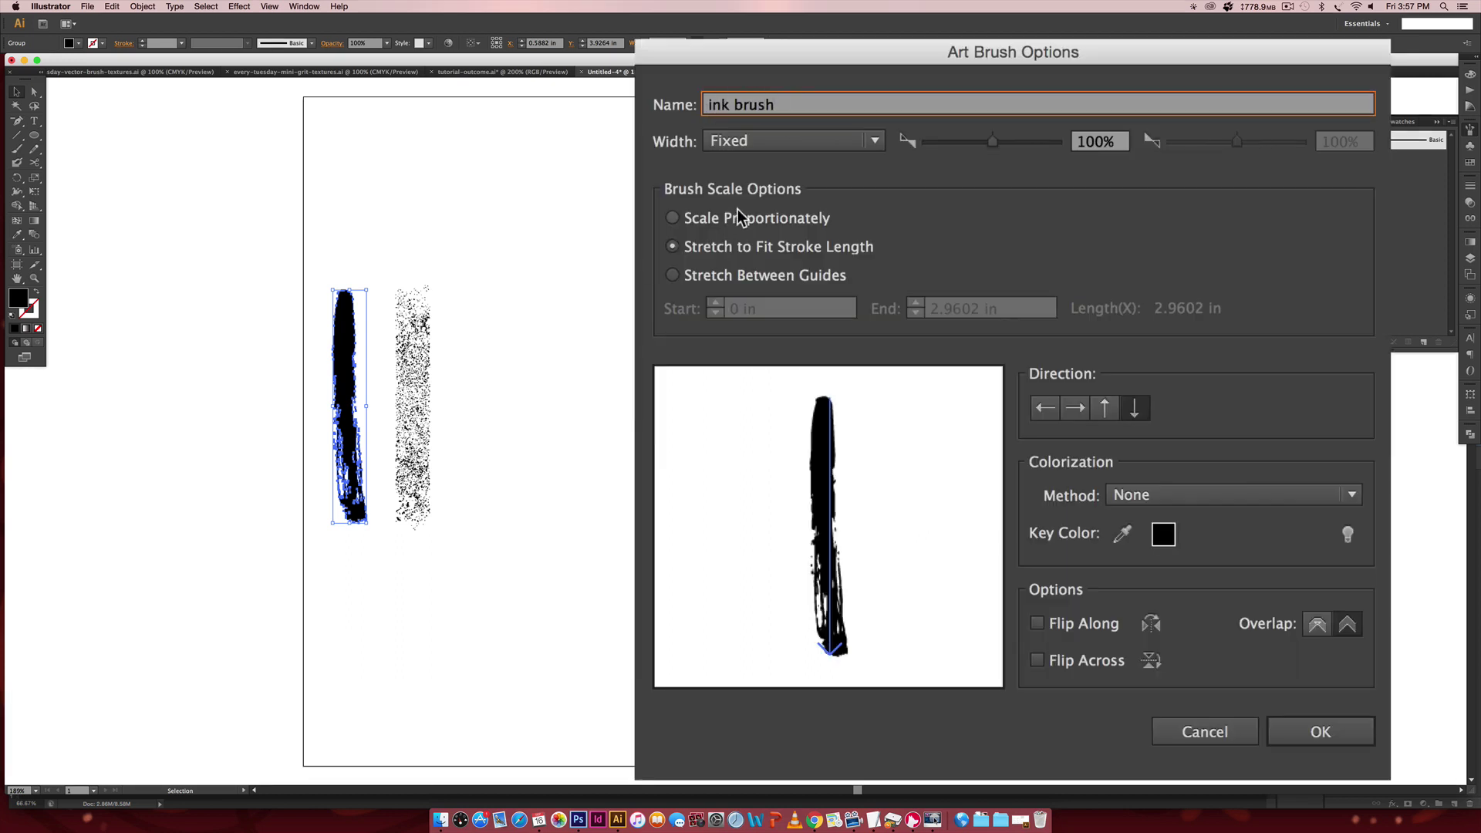
- Set the ink brush to Stretch to Fit Stroke Length with a Fixed width of 51%
left_click(679, 218)
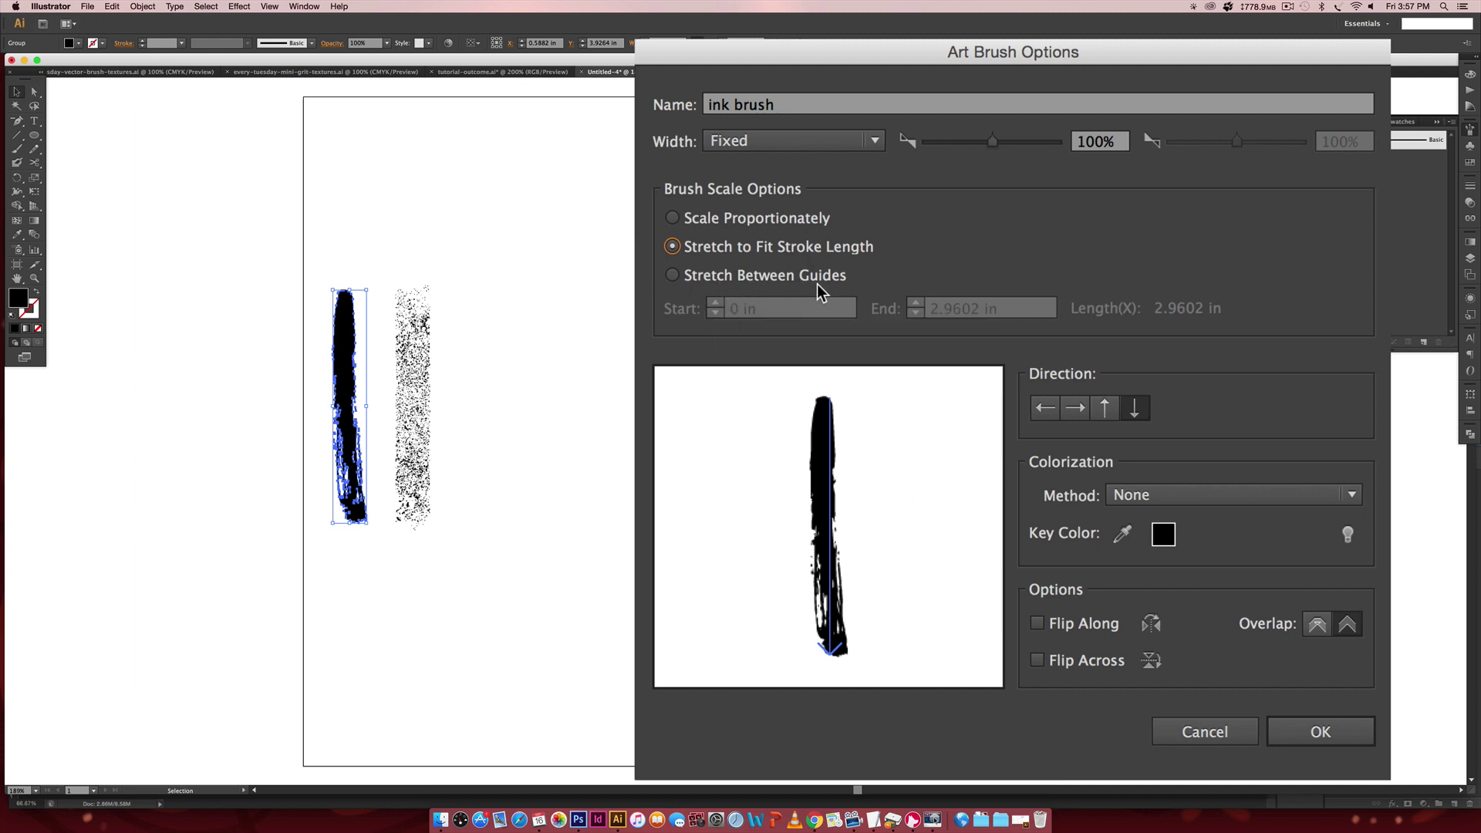
left_click(728, 144)
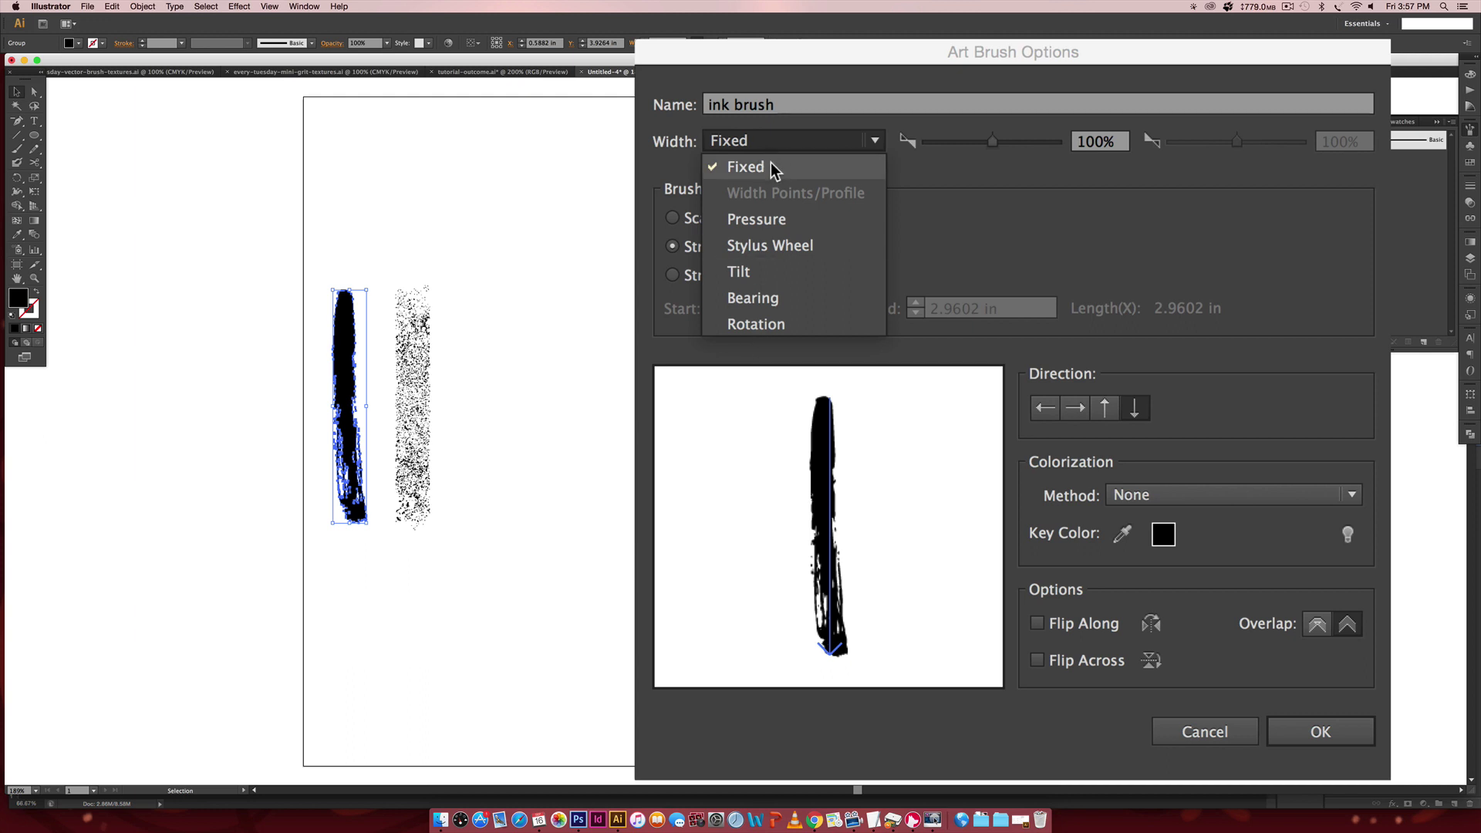
left_click(830, 142)
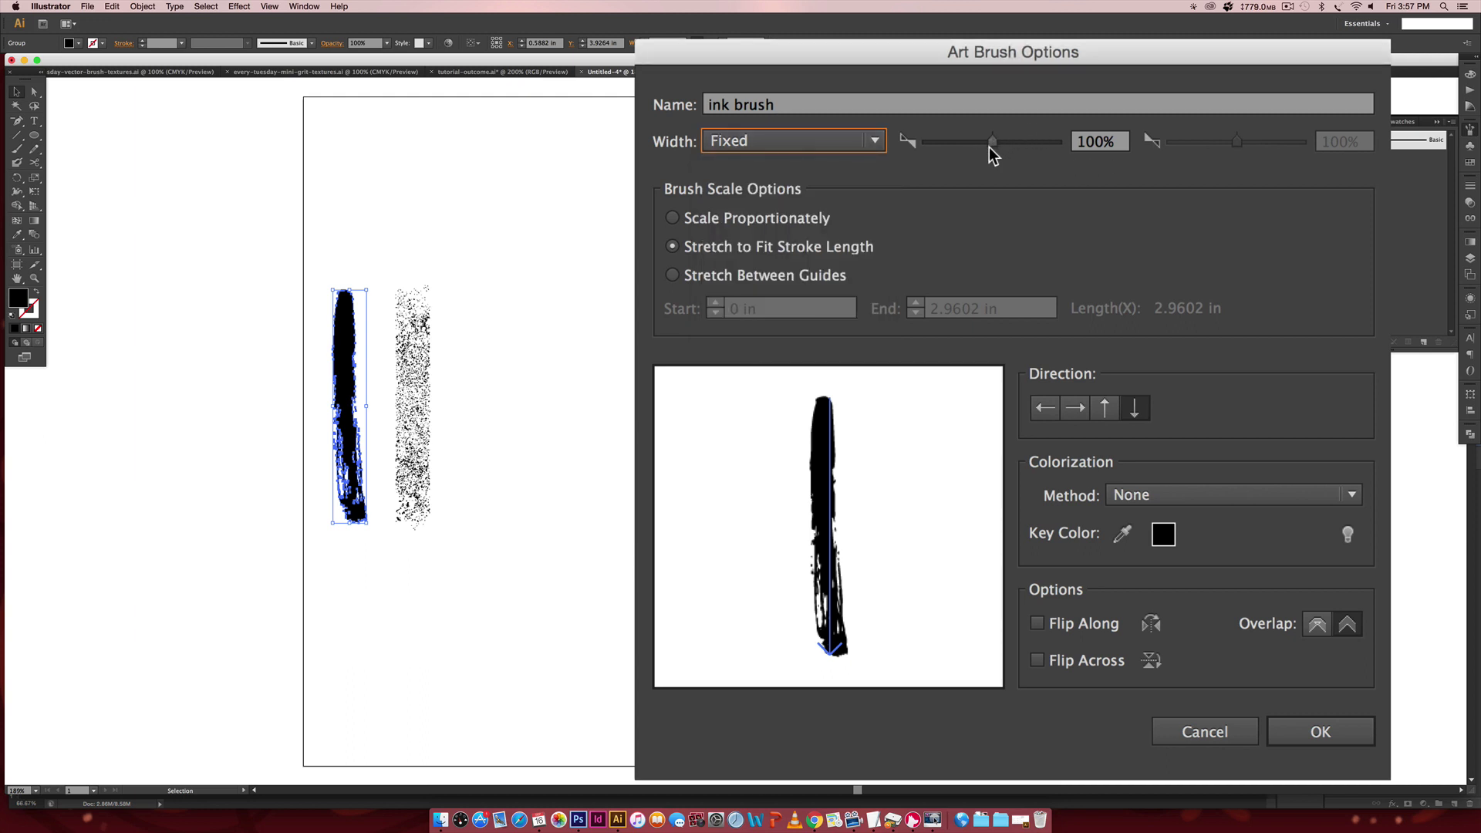
left_click_drag(988, 143, 971, 143)
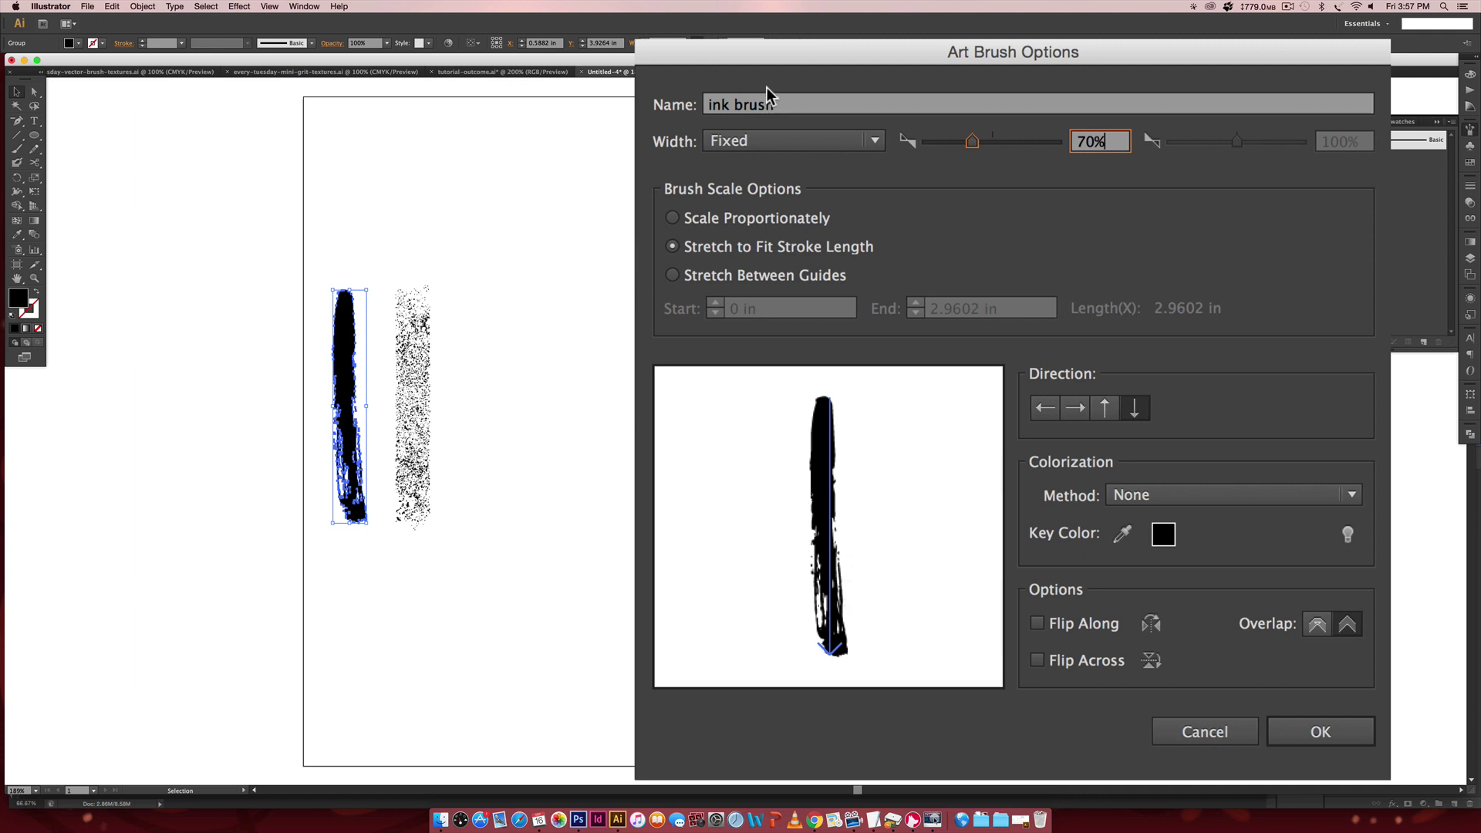
left_click_drag(974, 145, 963, 142)
- Set the ink brush's stroke direction to upward and its colorization method to Tints
left_click(1106, 410)
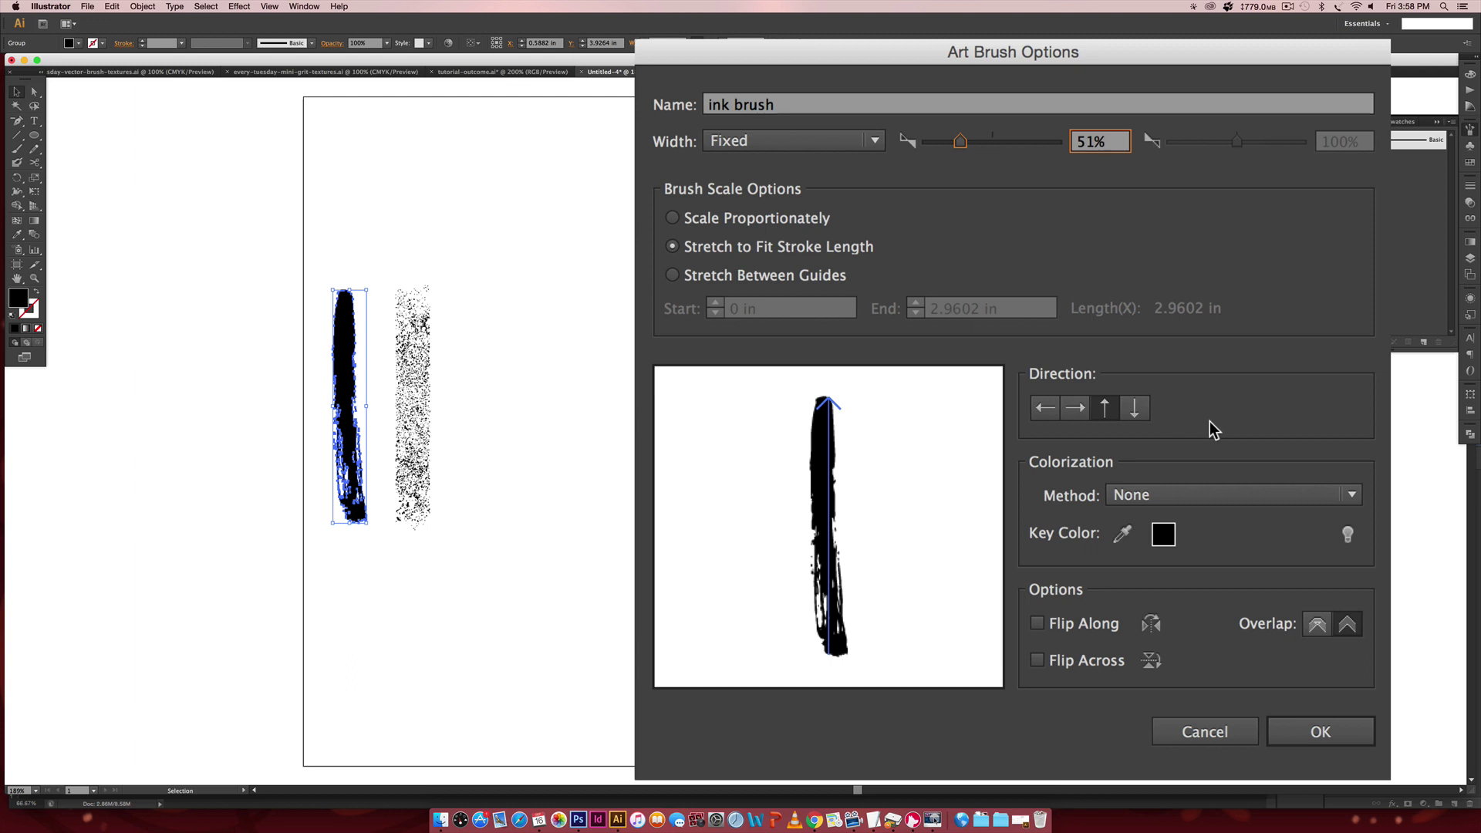
left_click(1140, 496)
left_click(1145, 550)
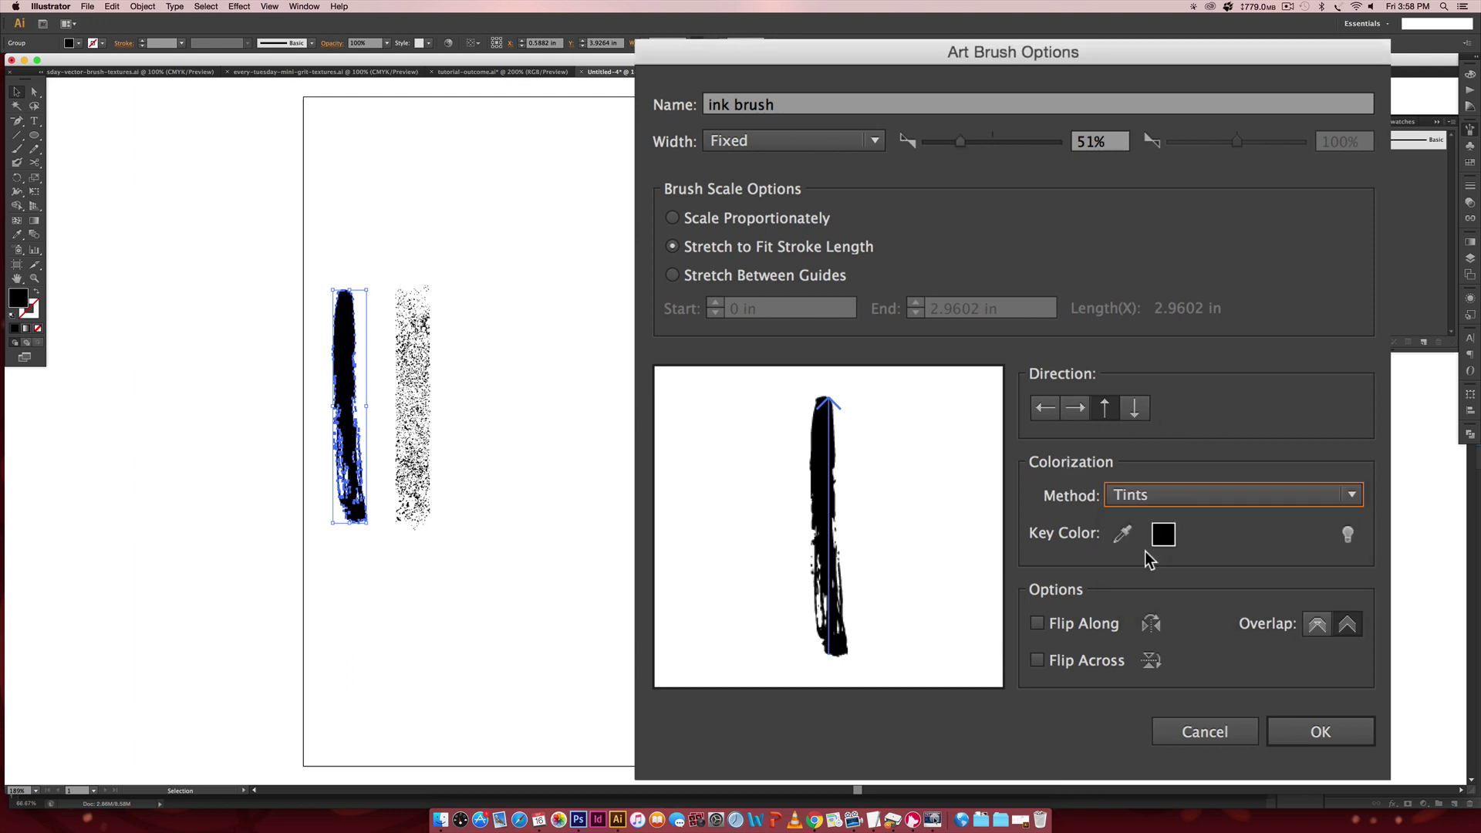
- Read the colorization tips, set the ink brush's overlap option to Adjust, and save the brush
left_click(1349, 538)
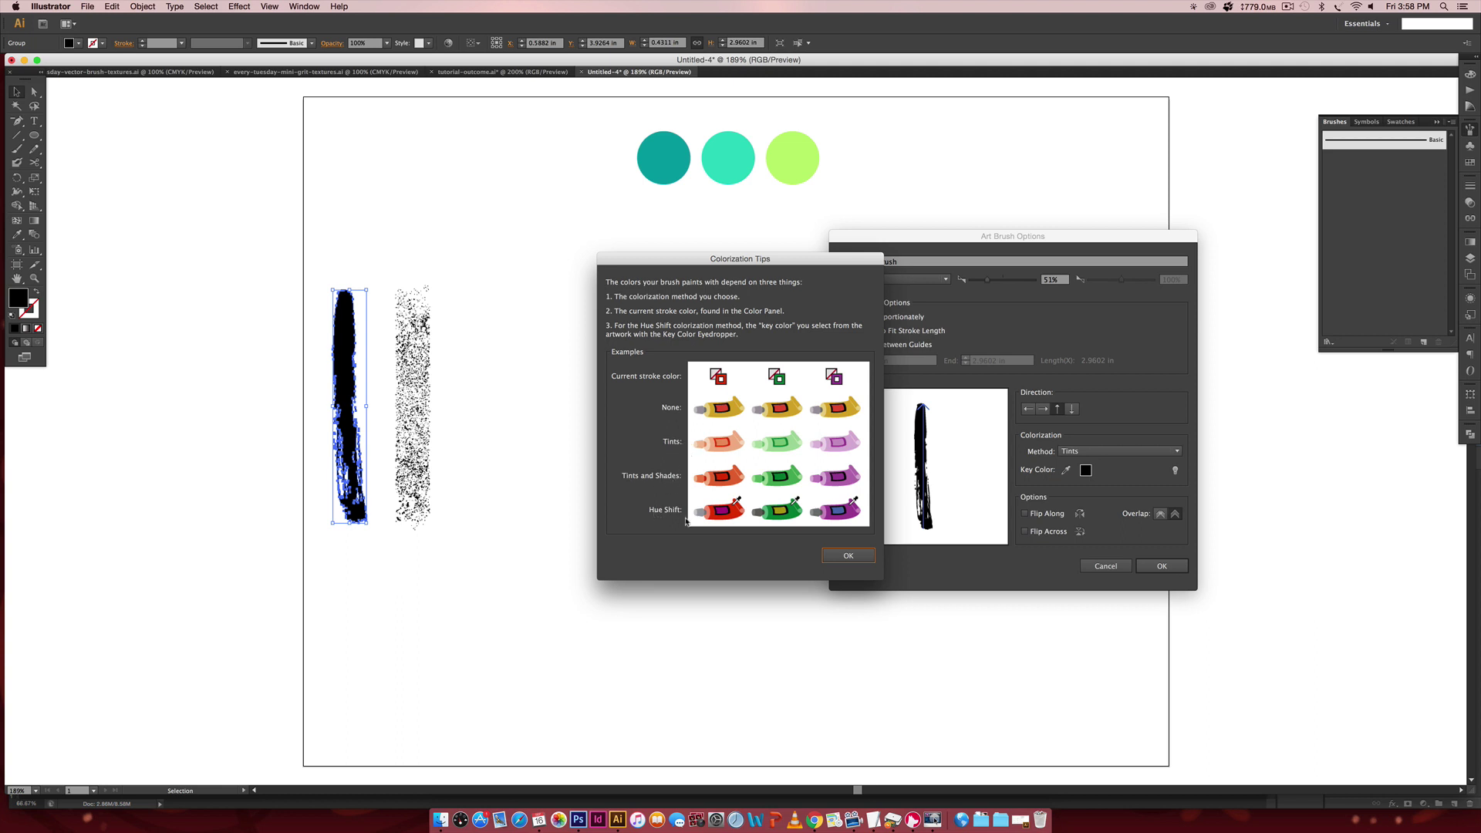
left_click(848, 556)
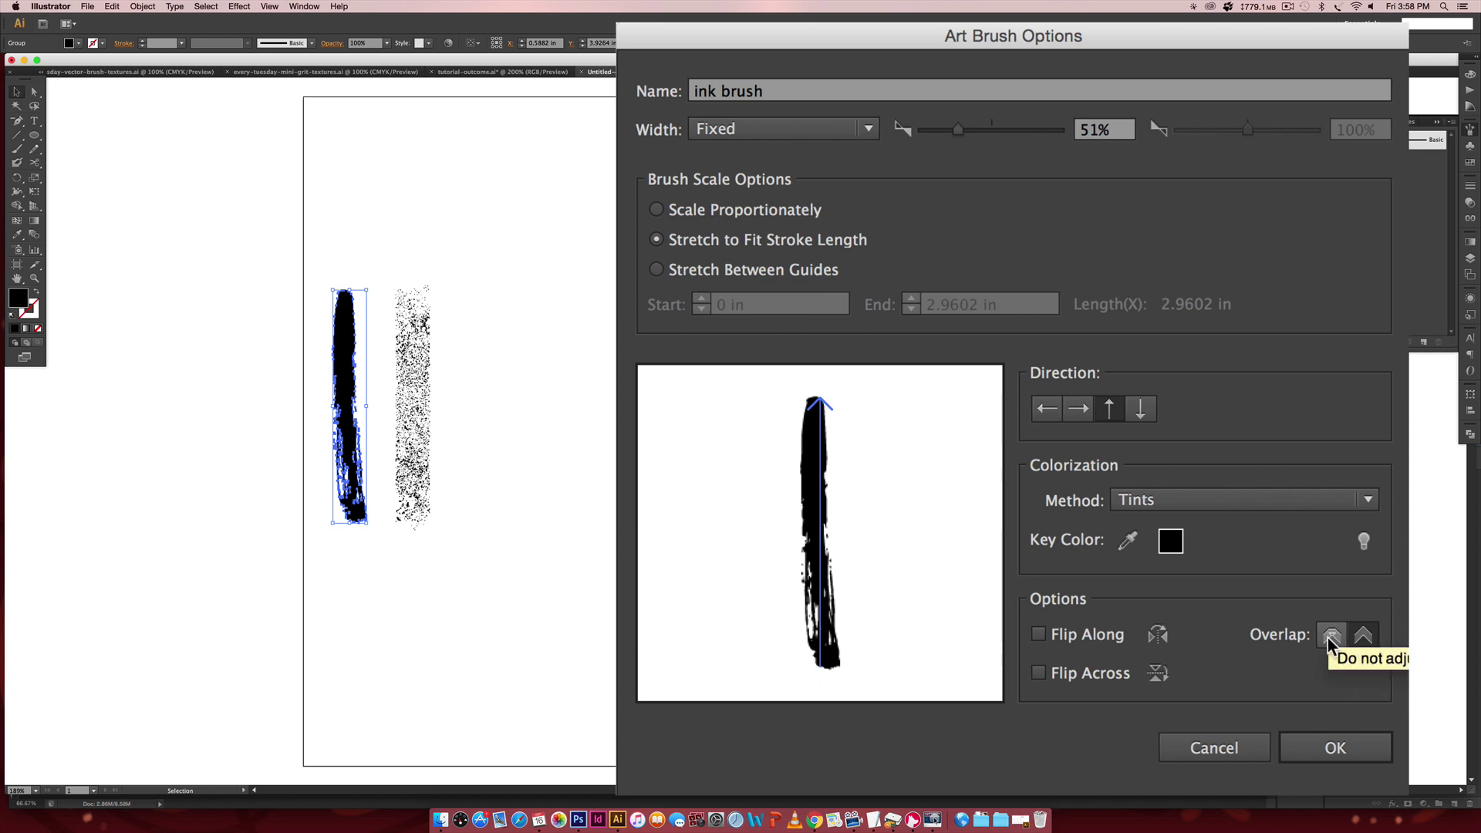
left_click(1363, 637)
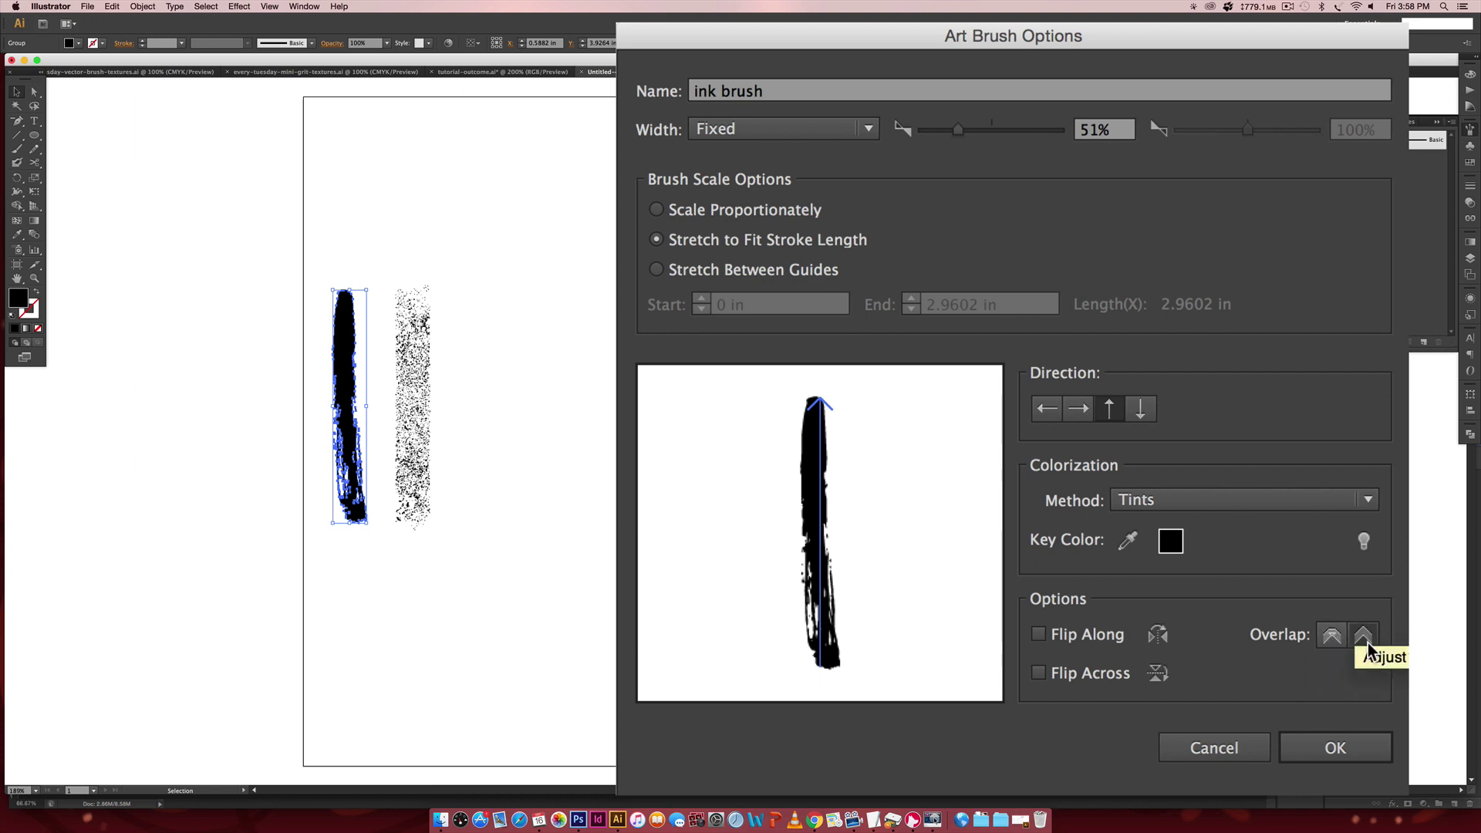
left_click(1384, 737)
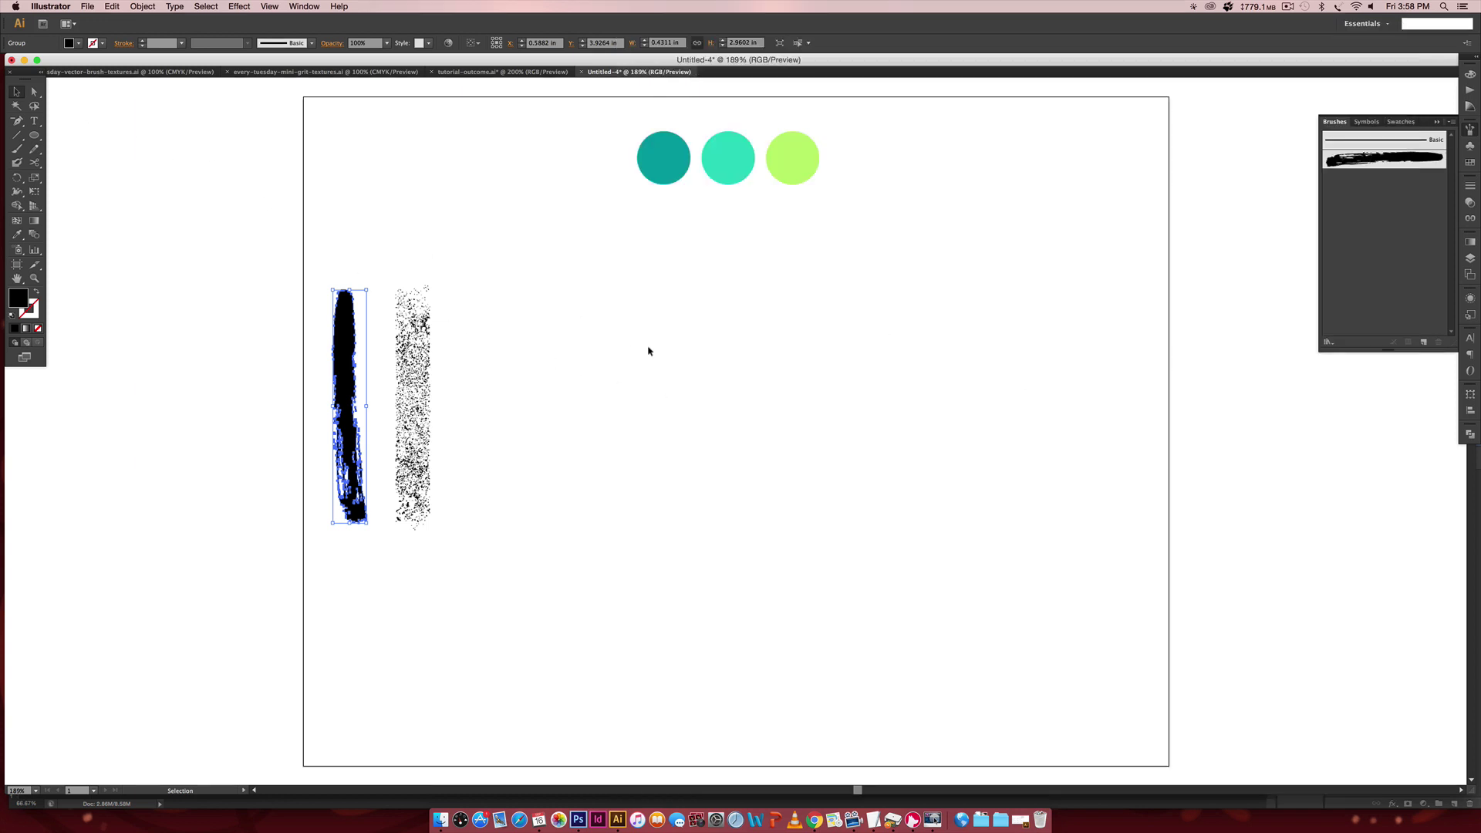
- Paint a long wavy test stroke with the ink brush across the empty middle of the artboard
key("b")
left_click_drag(495, 456, 614, 362)
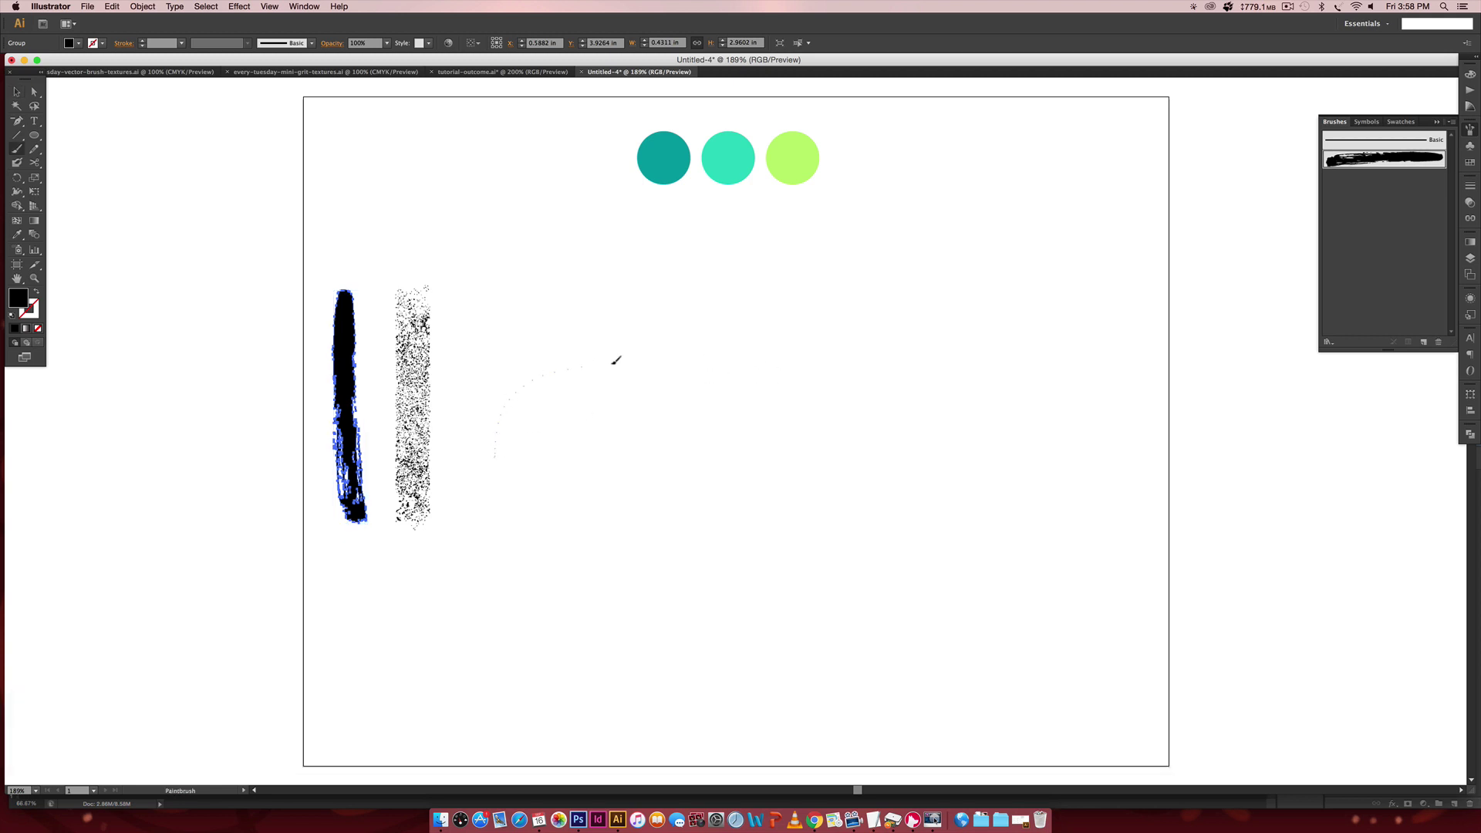
left_click_drag(950, 366, 1078, 397)
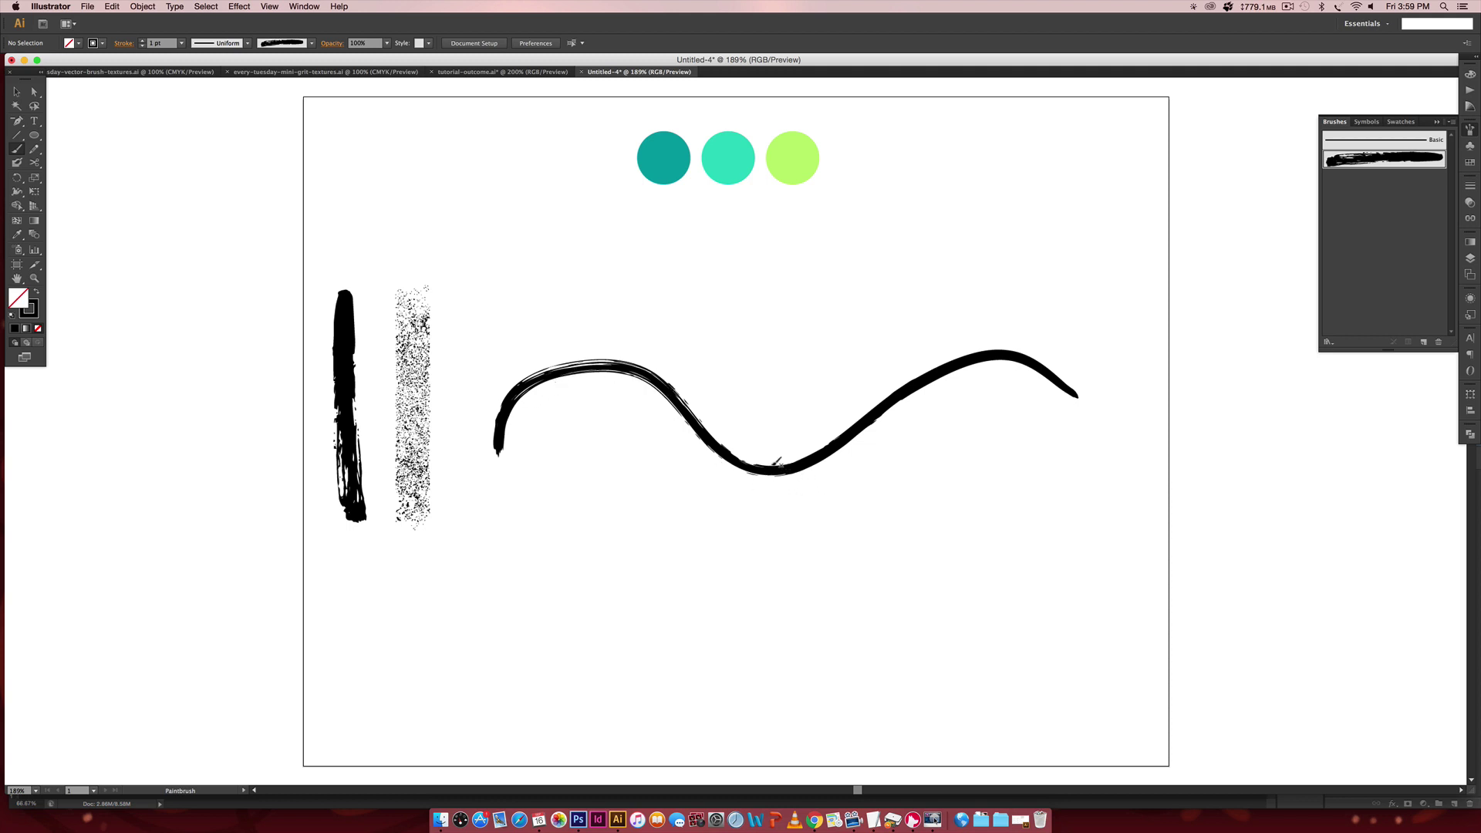
- Try stroke weights of 2 pt and 3 pt on the wavy ink stroke, and return it to 1 pt
key("v")
left_click(763, 469)
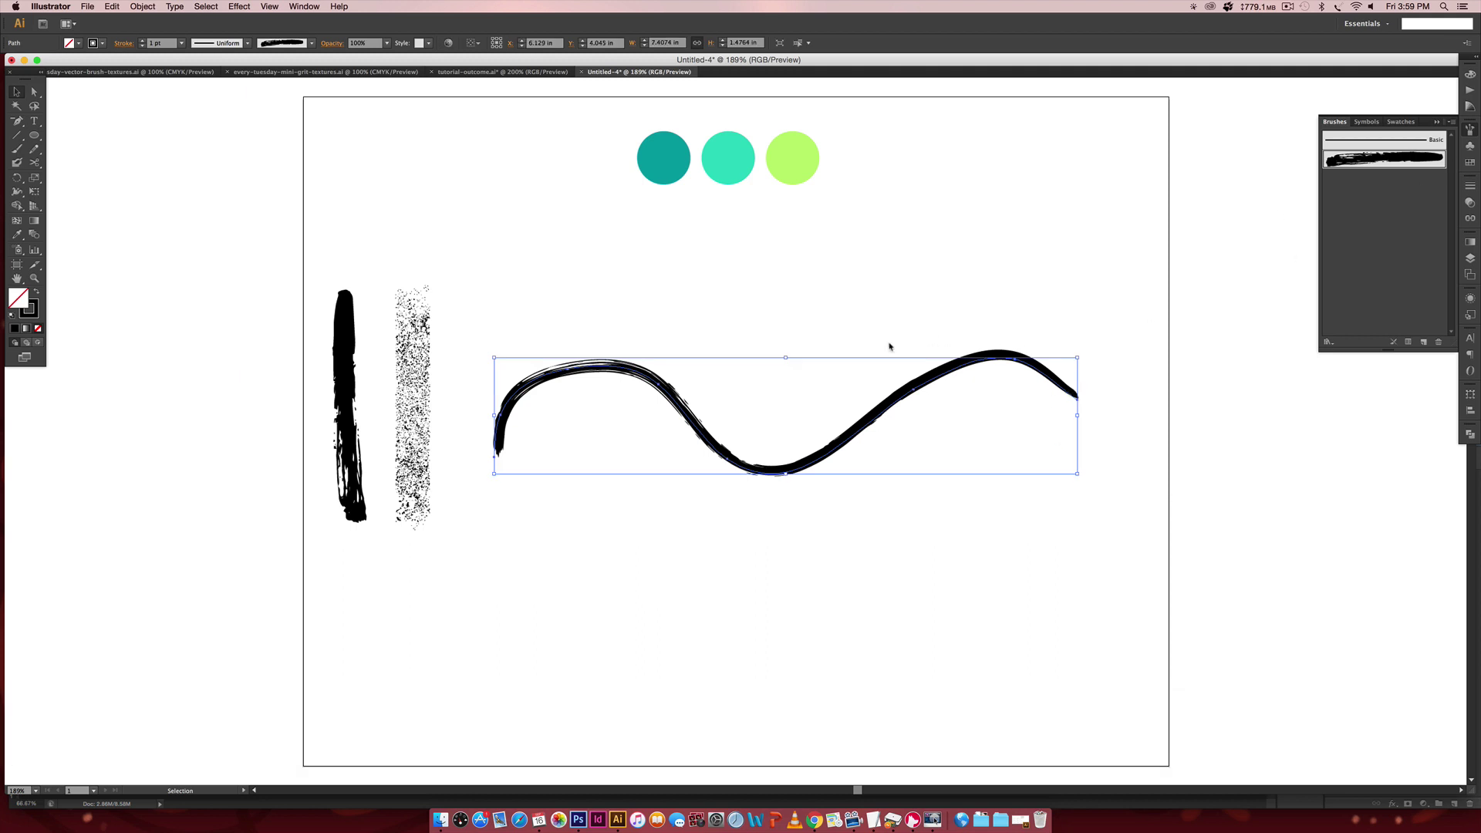
left_click(1470, 186)
left_click(1366, 191)
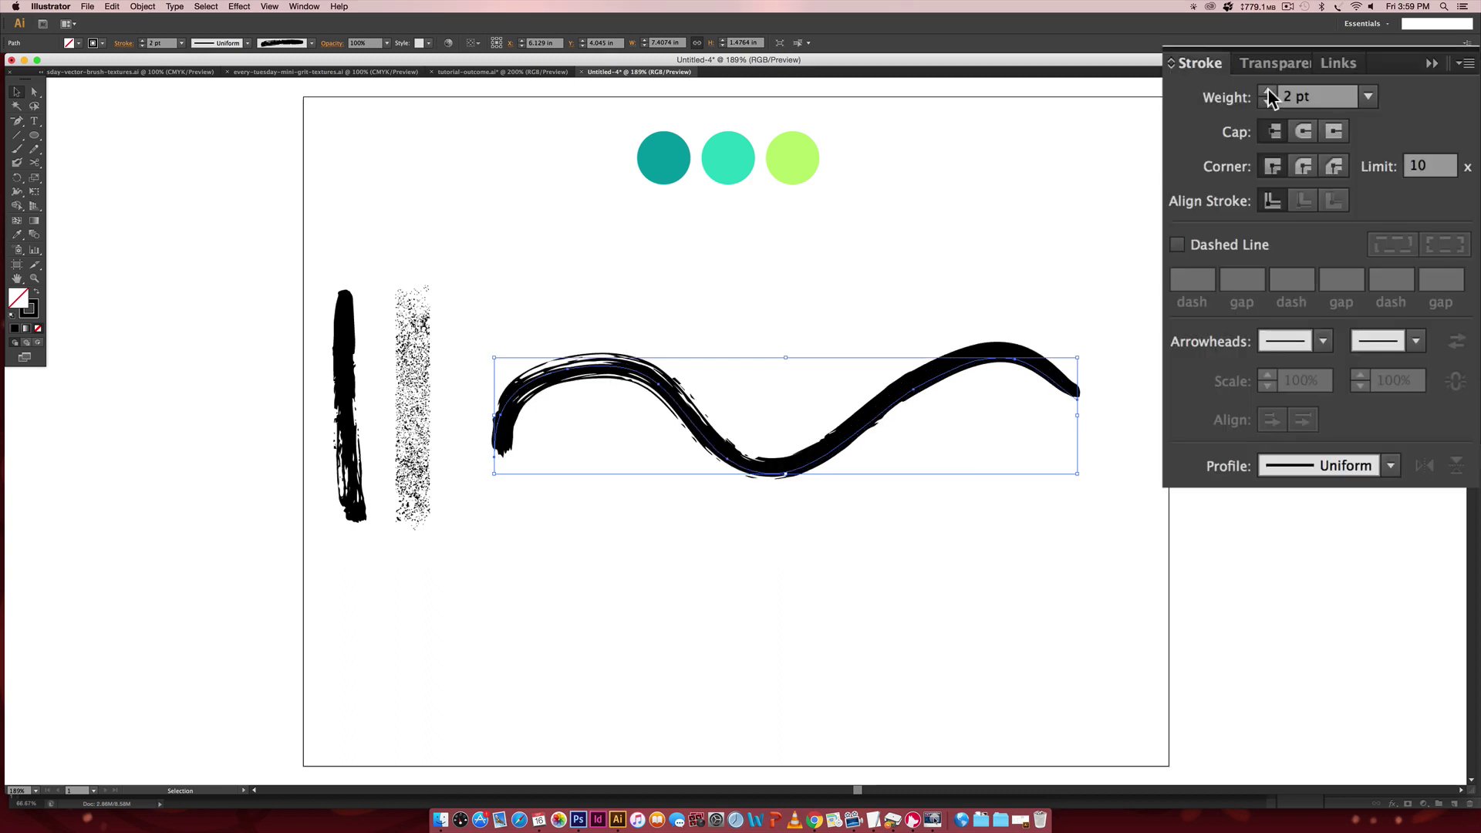
left_click(1267, 91)
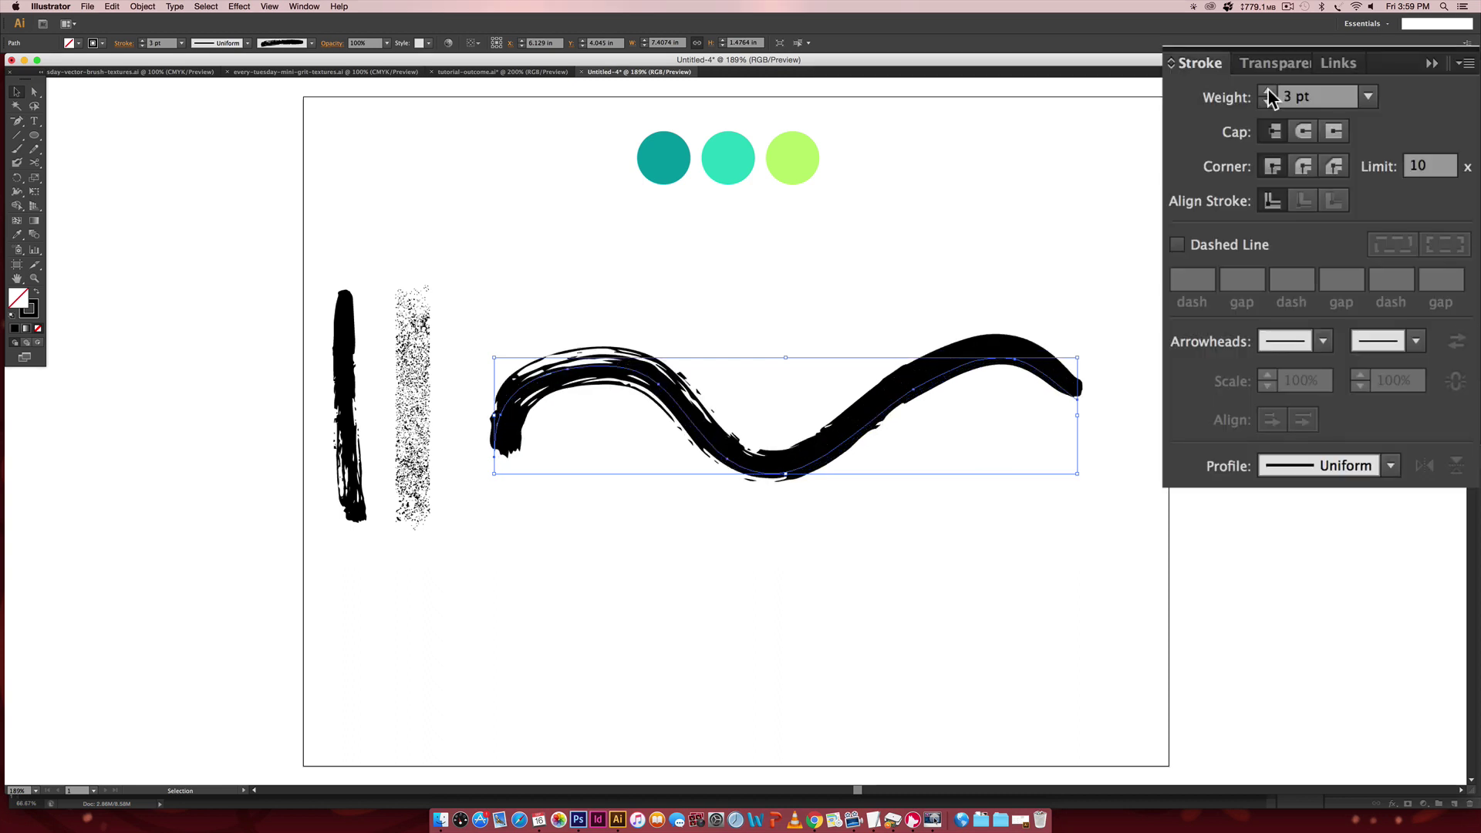
left_click(1266, 103)
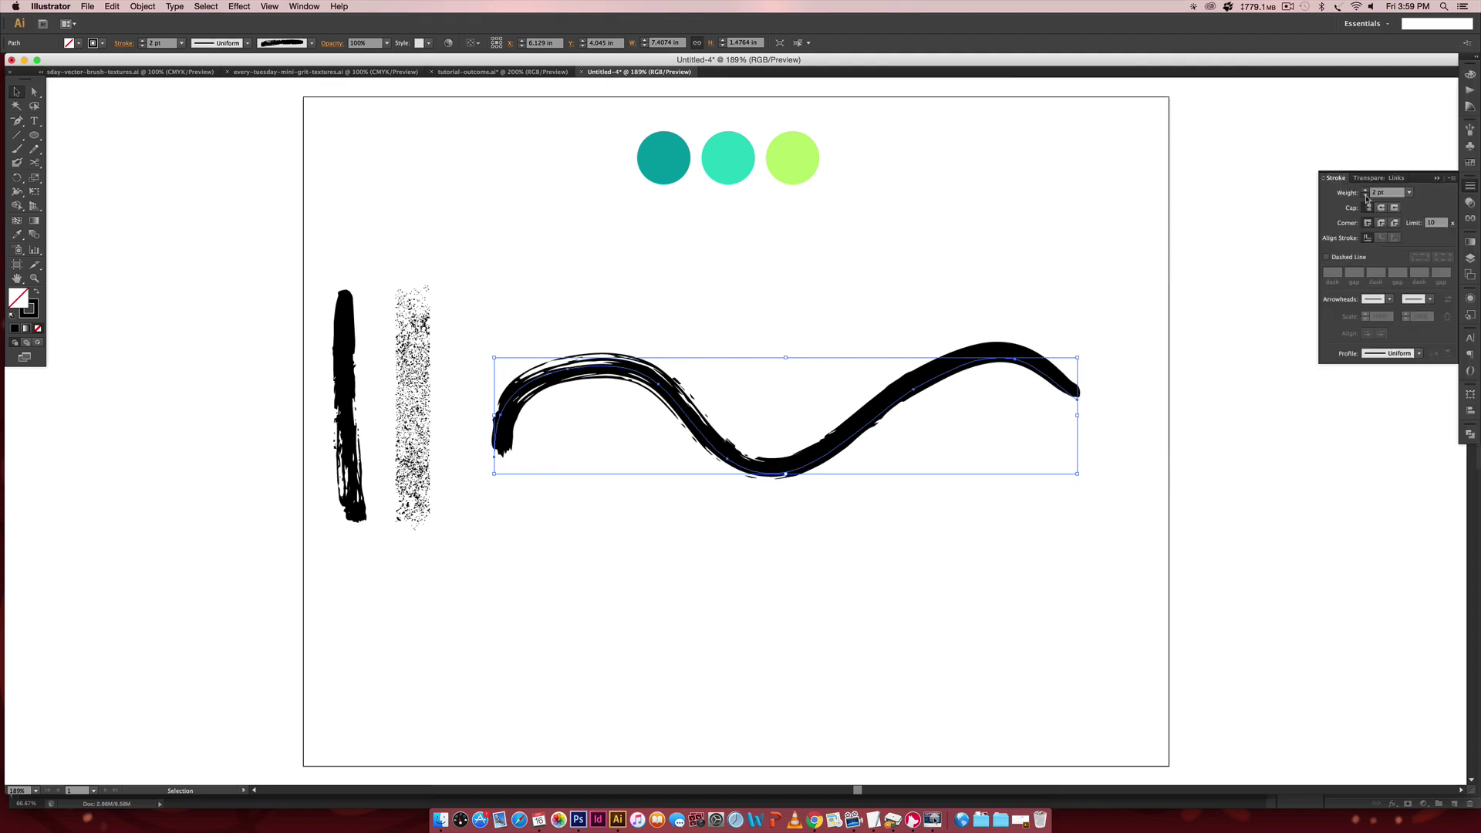
left_click(1365, 196)
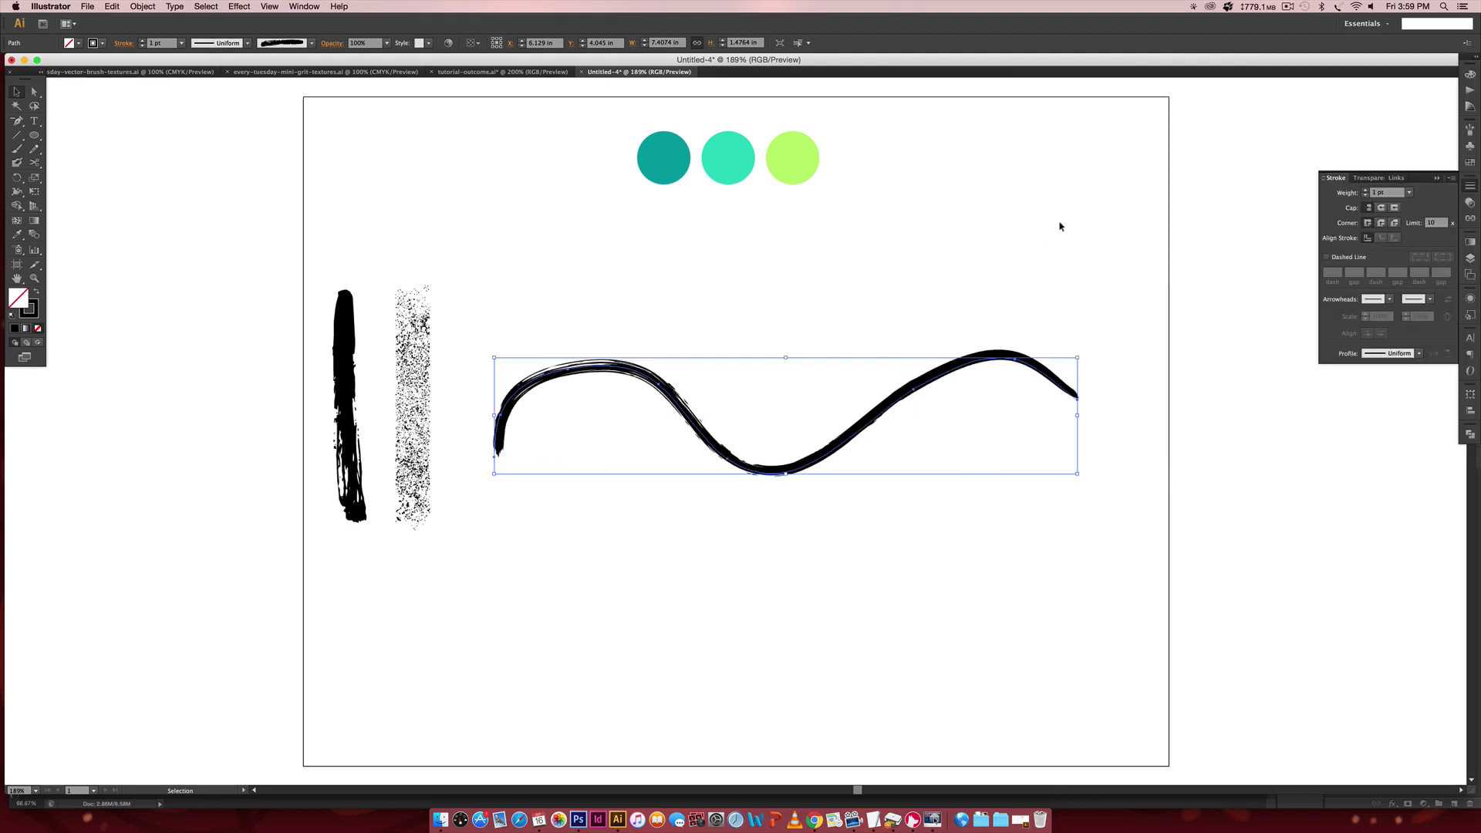
- Set the ink brush to Stretch Between Guides with the start guide at 1.1792 in, applying the change to existing strokes
left_click(1470, 129)
double_click(1399, 159)
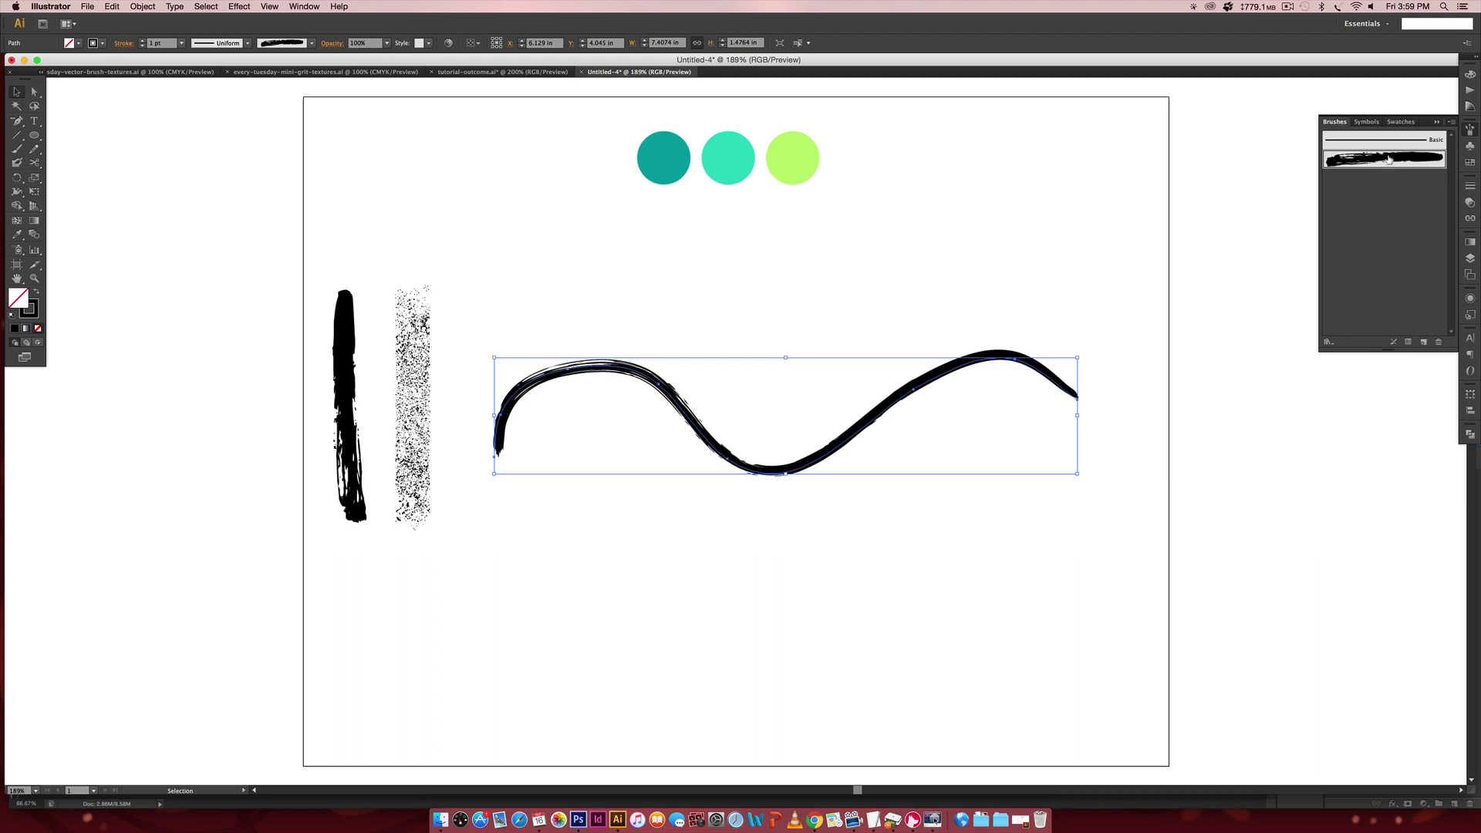
mouse_move(1022, 236)
left_mouse_down()
mouse_move(1310, 245)
mouse_move(1284, 198)
mouse_move(1290, 221)
left_mouse_up()
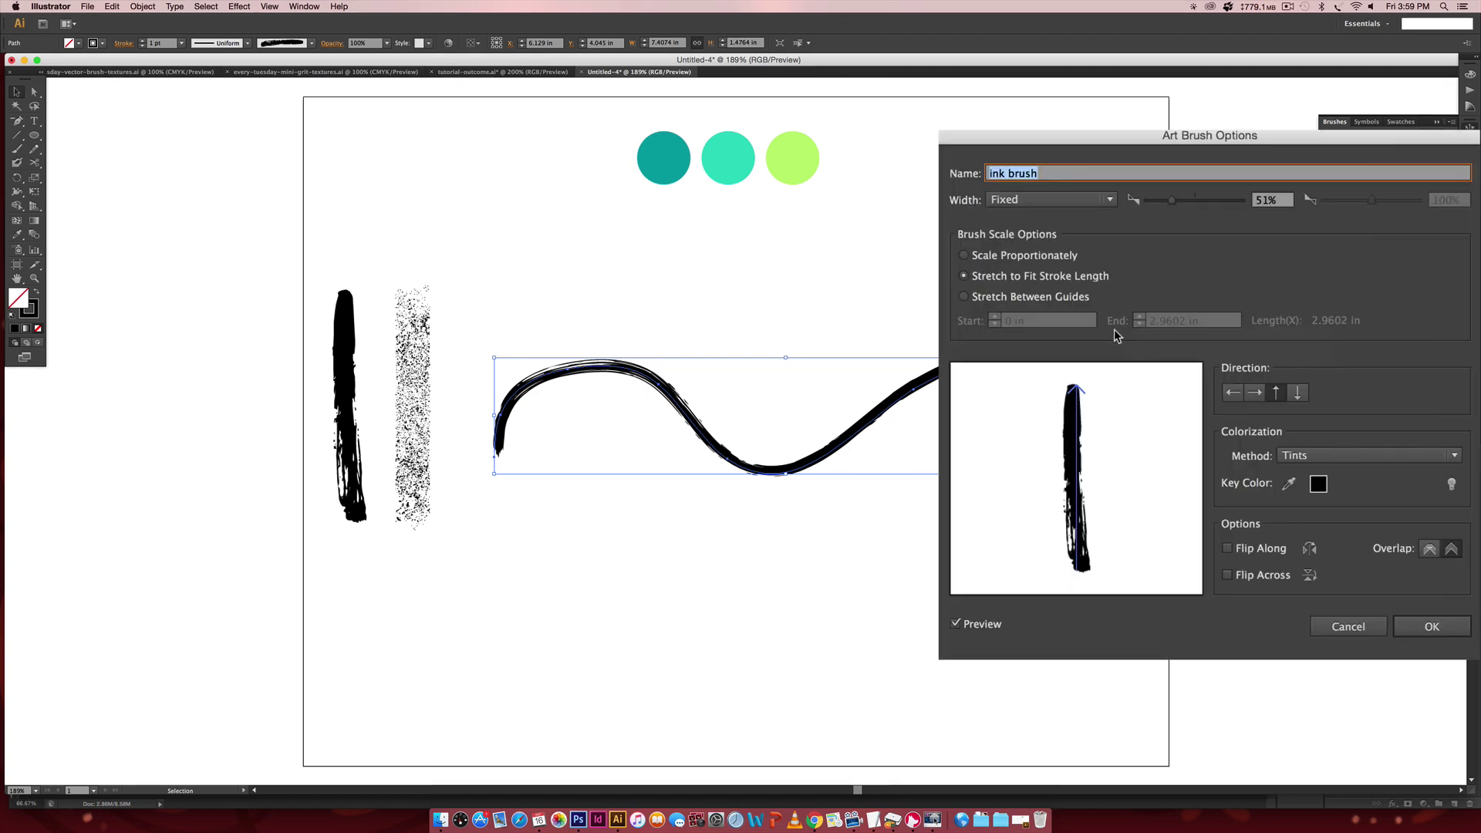
left_click(992, 300)
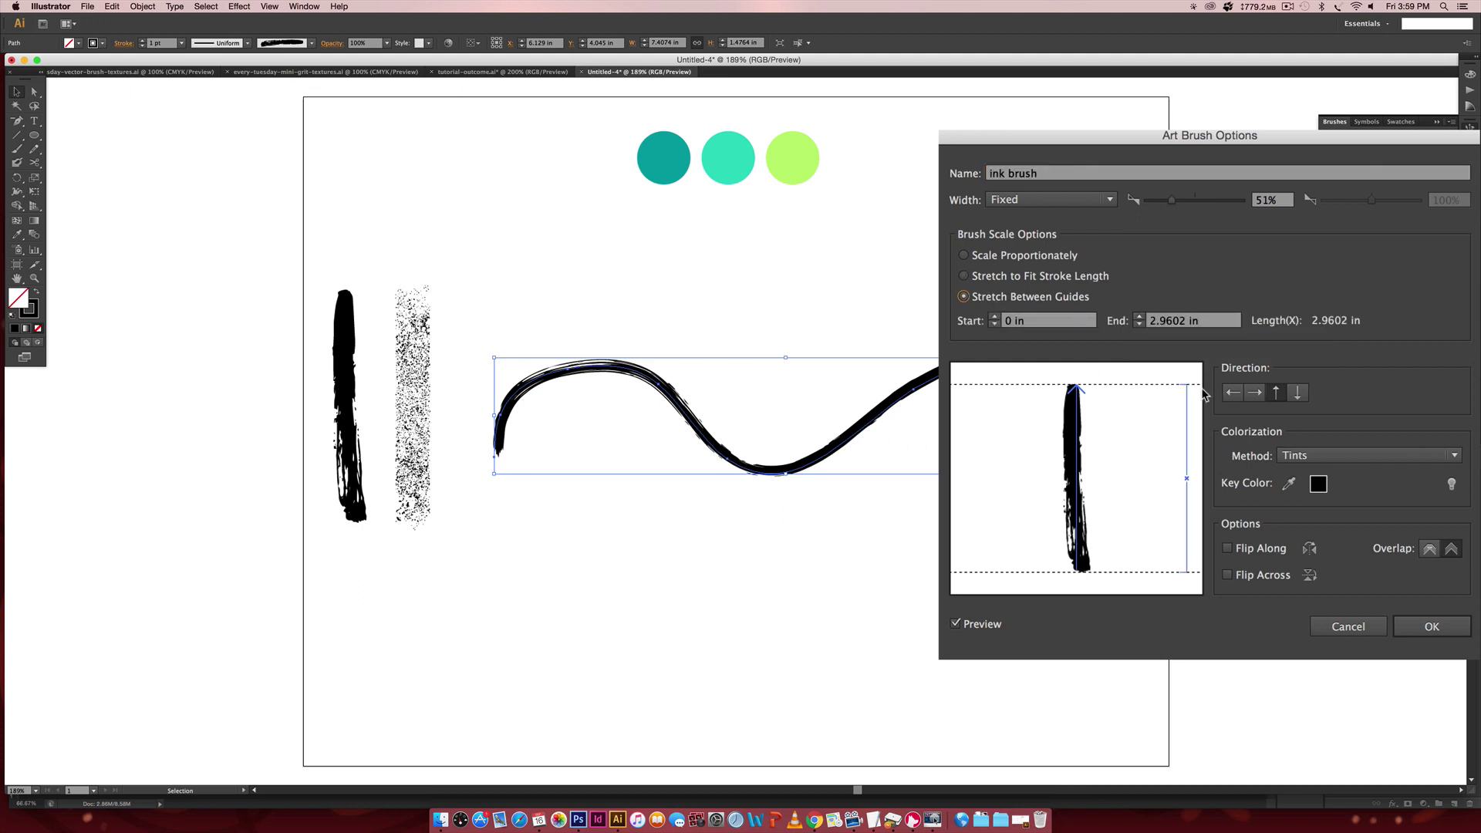
left_click_drag(1187, 386, 1173, 453)
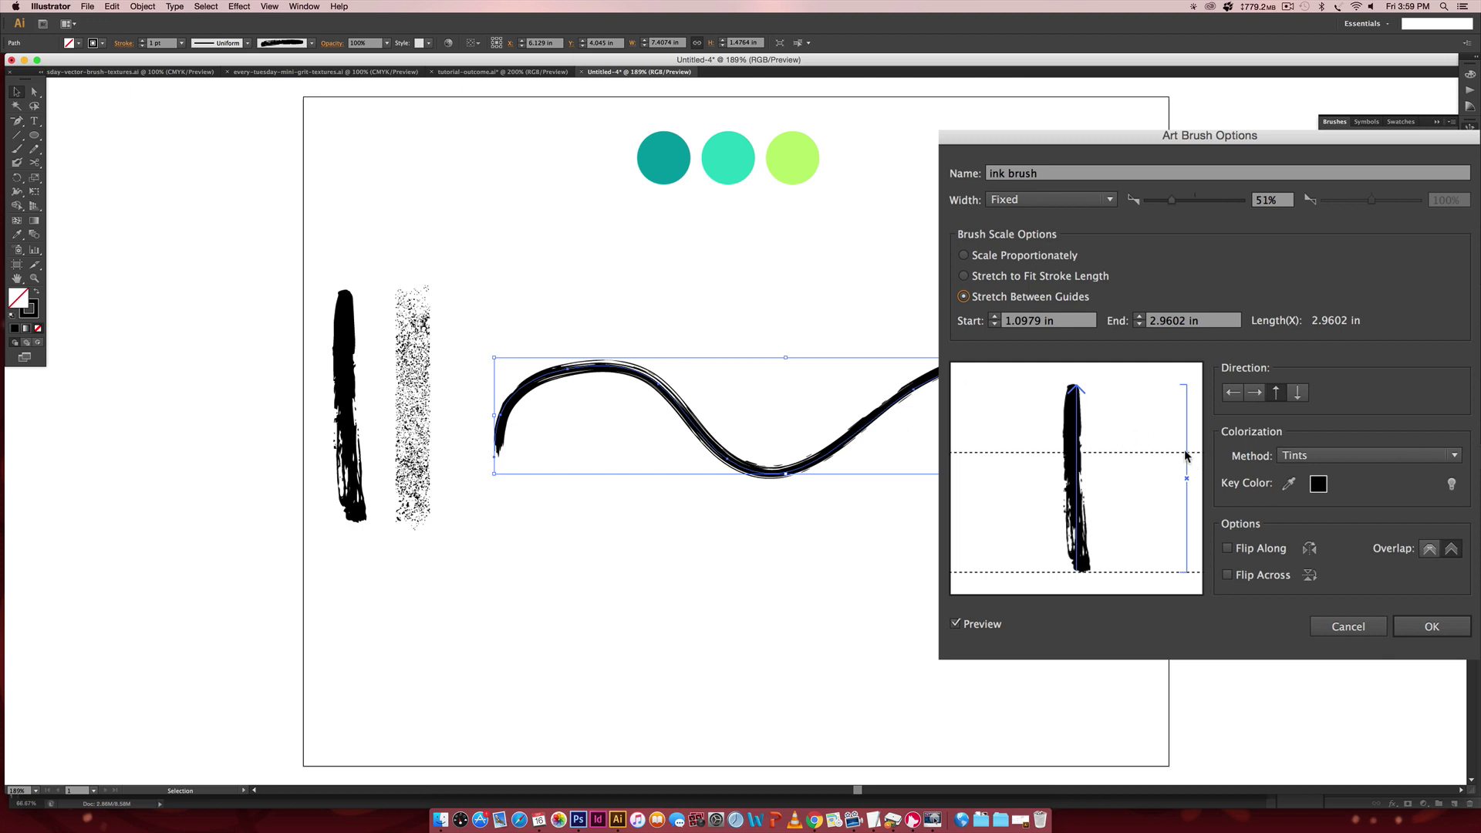
left_click_drag(1184, 454, 1187, 385)
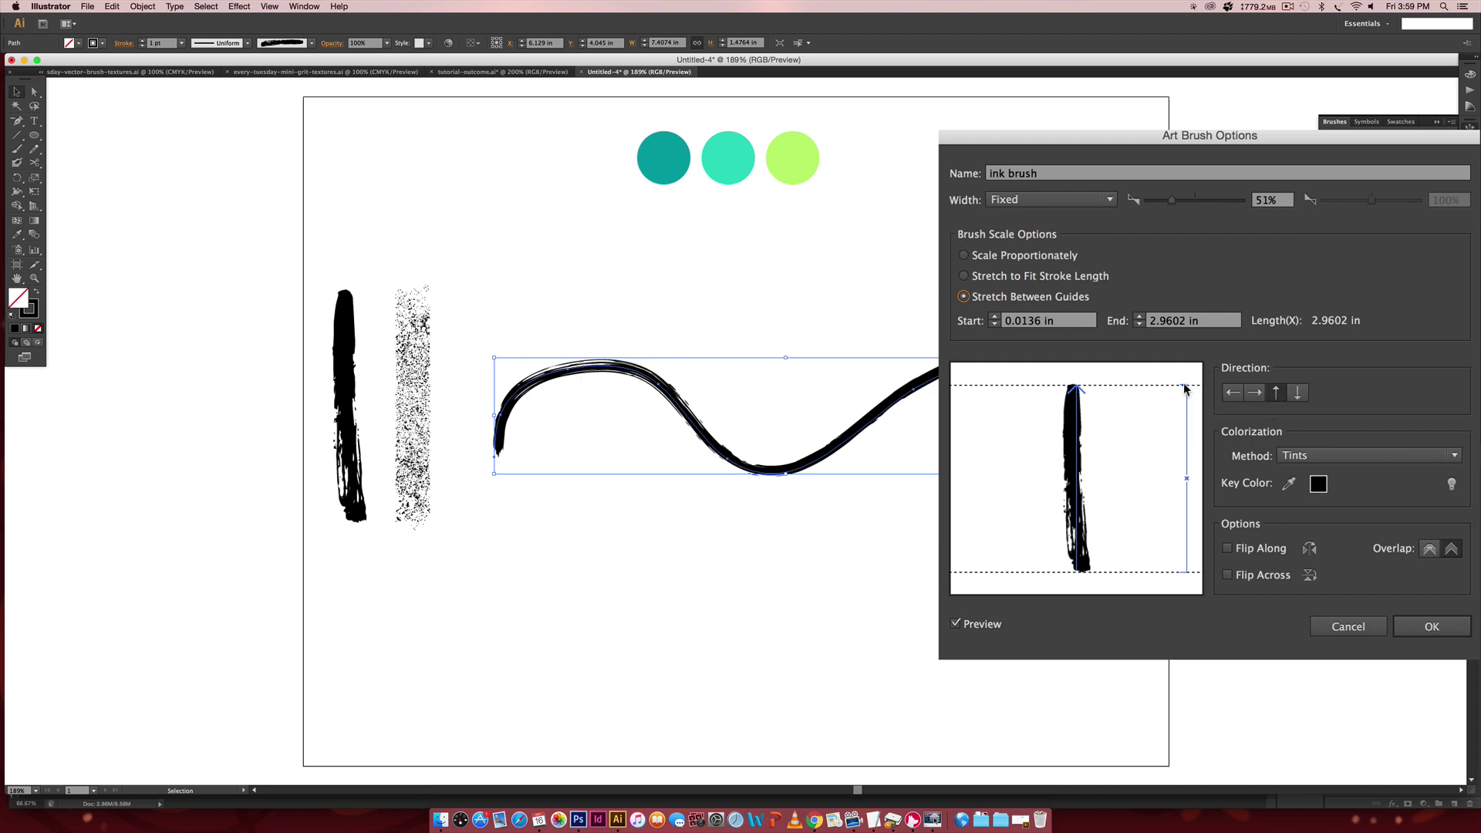
left_click_drag(1183, 386, 1176, 485)
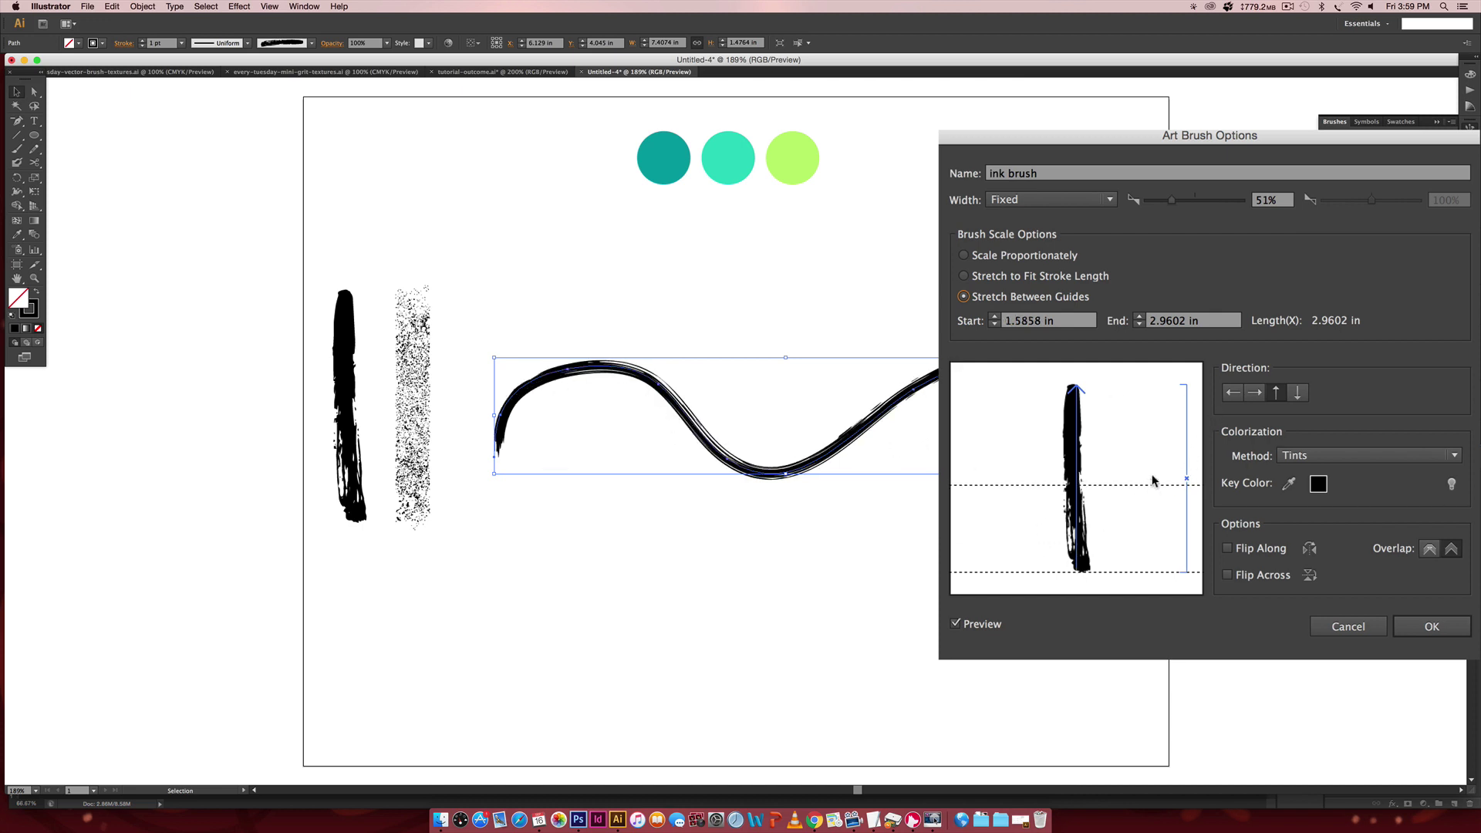
left_click_drag(1187, 485, 1187, 459)
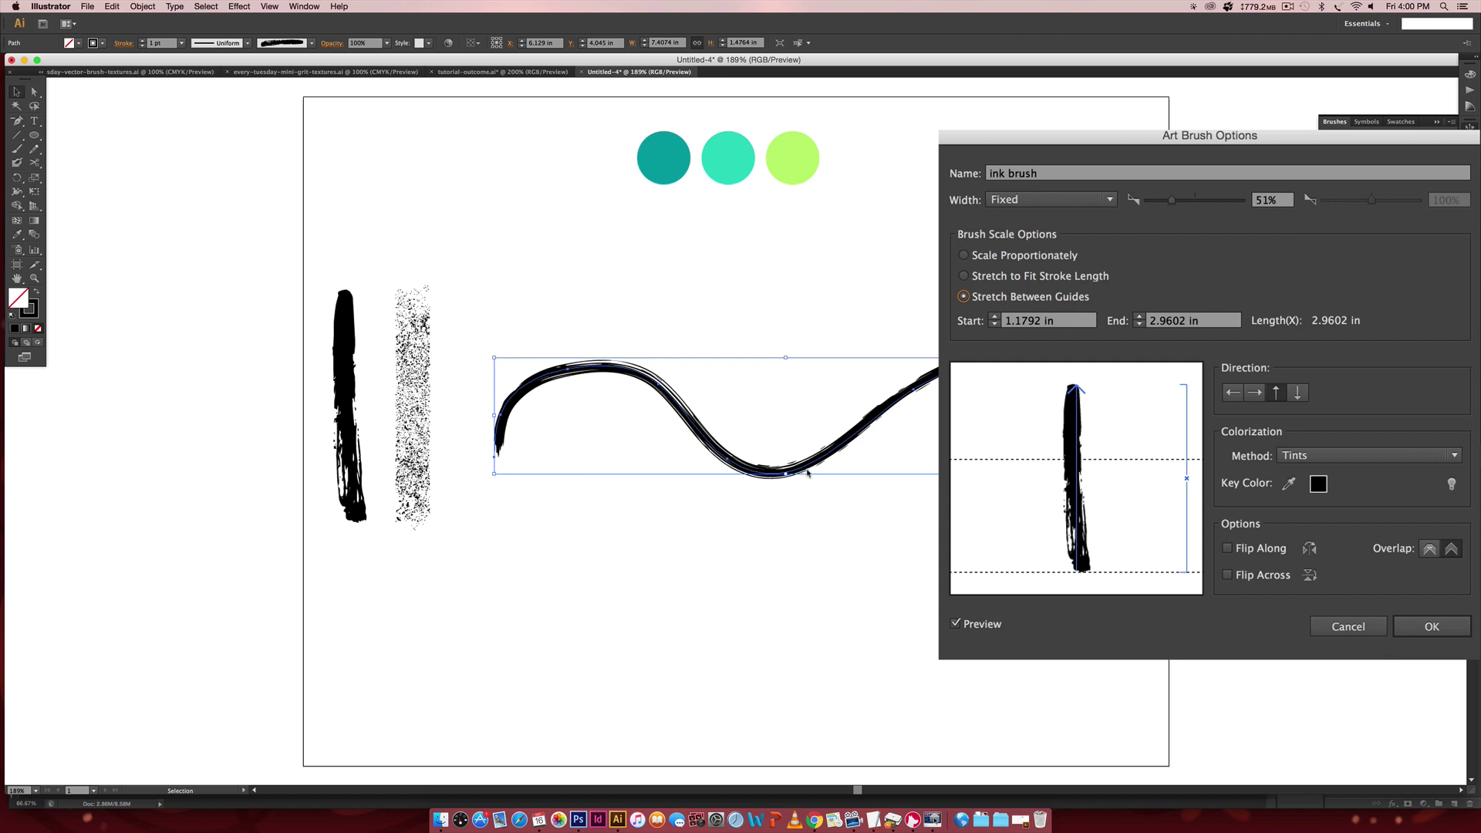
left_click(1431, 627)
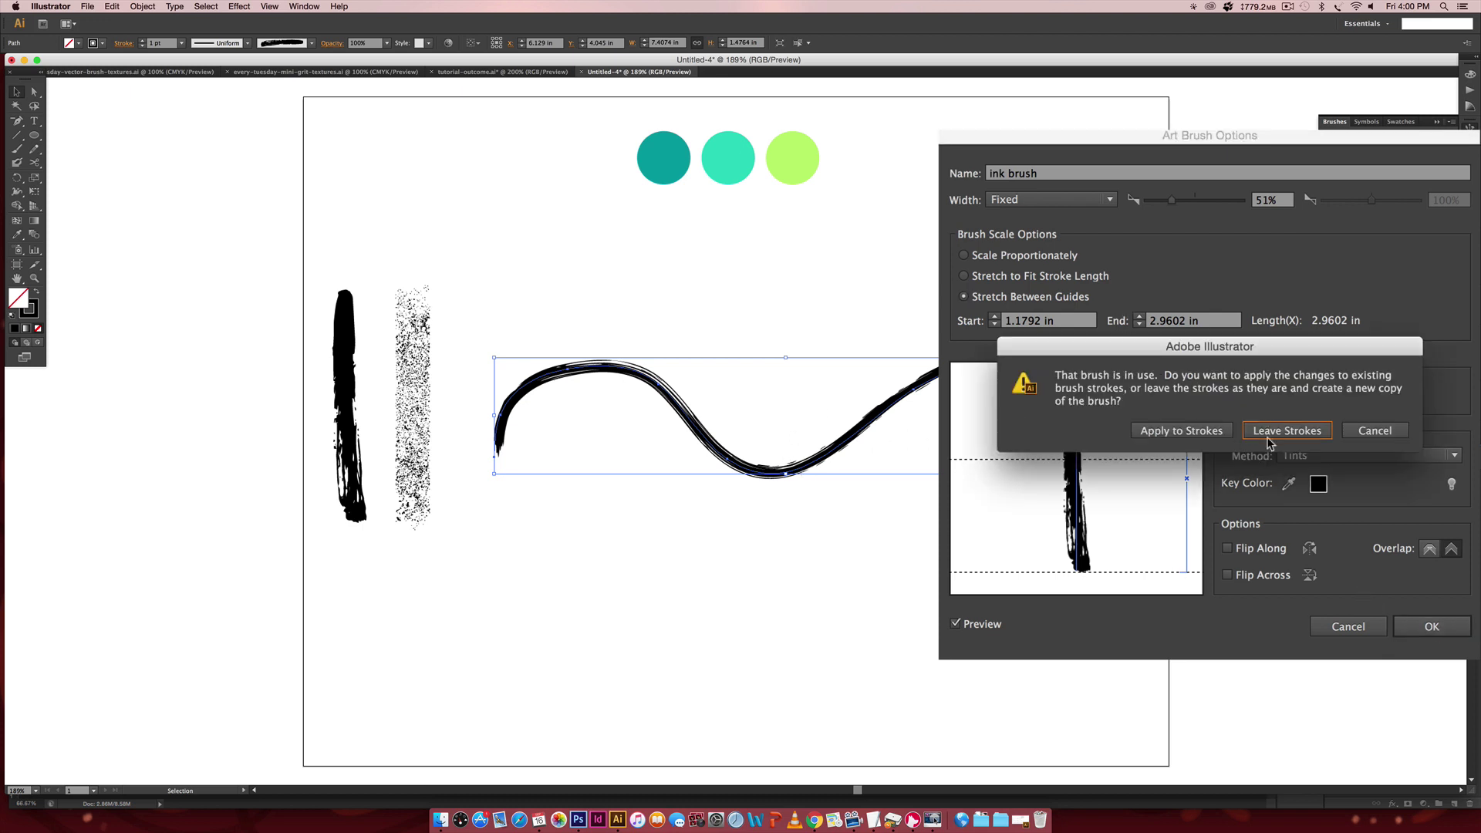
left_click(1160, 436)
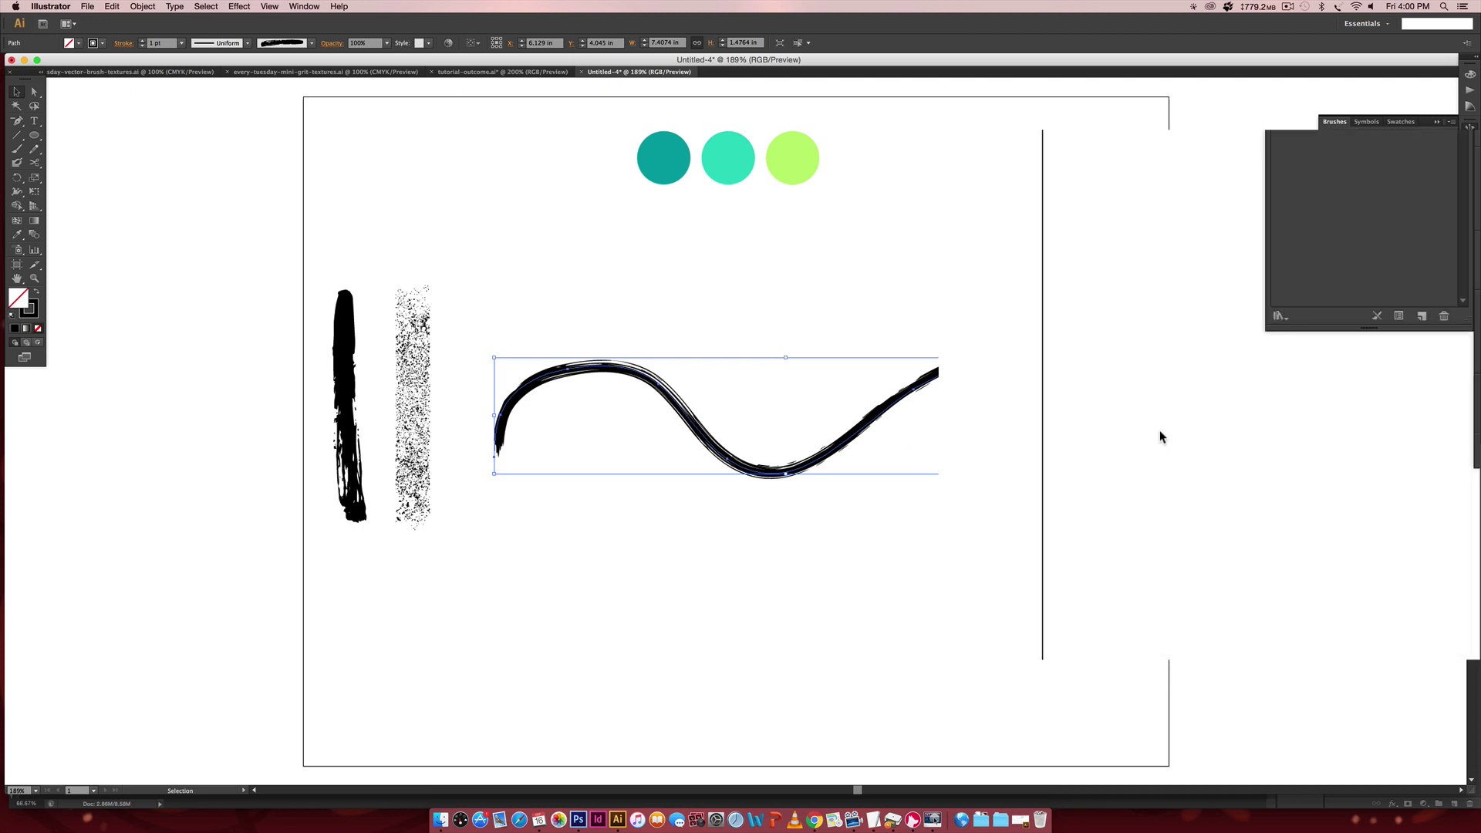
- Delete the wavy ink test stroke from the artboard
left_click(1052, 597)
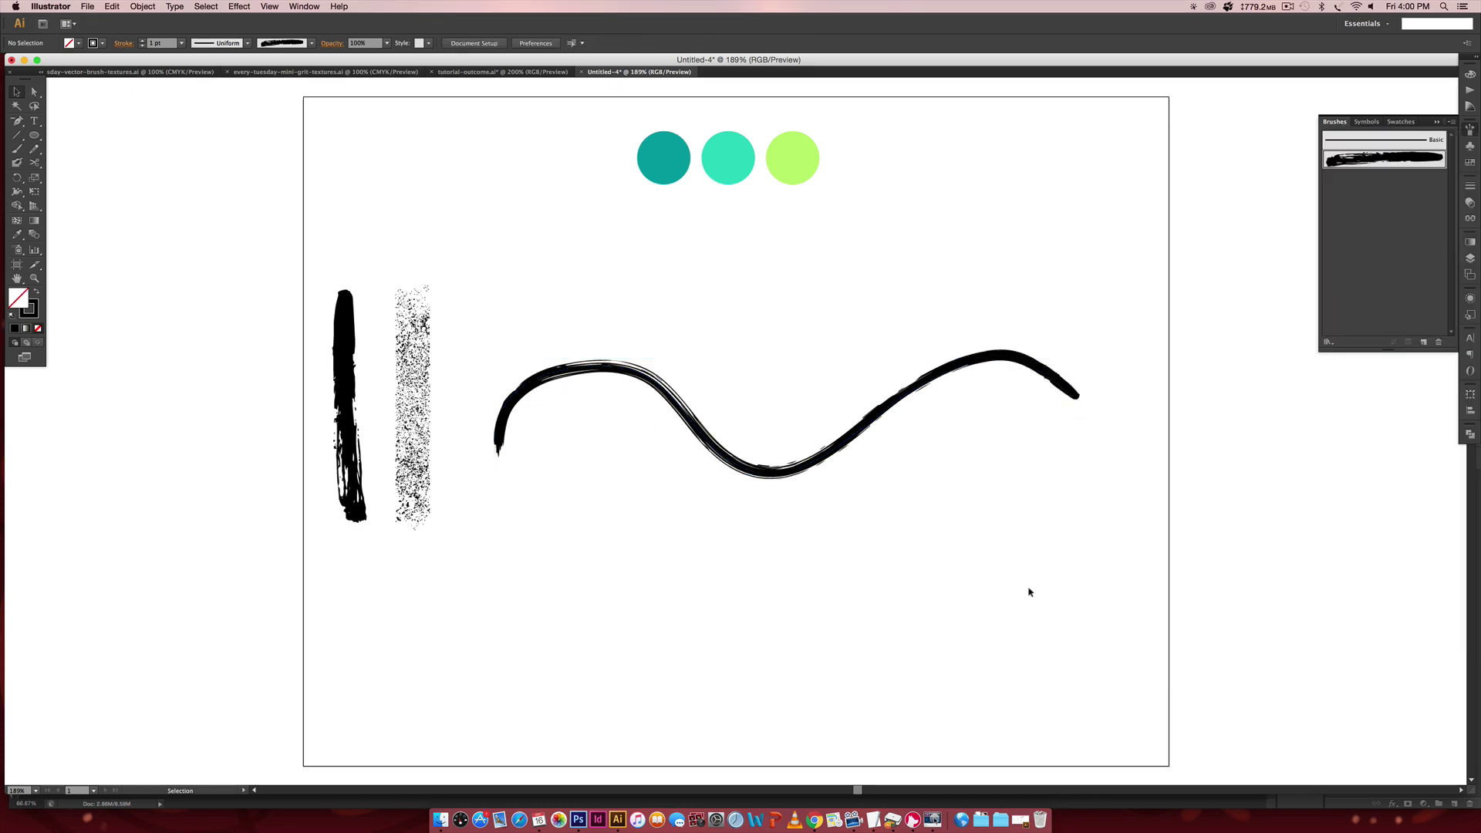
left_click(754, 467)
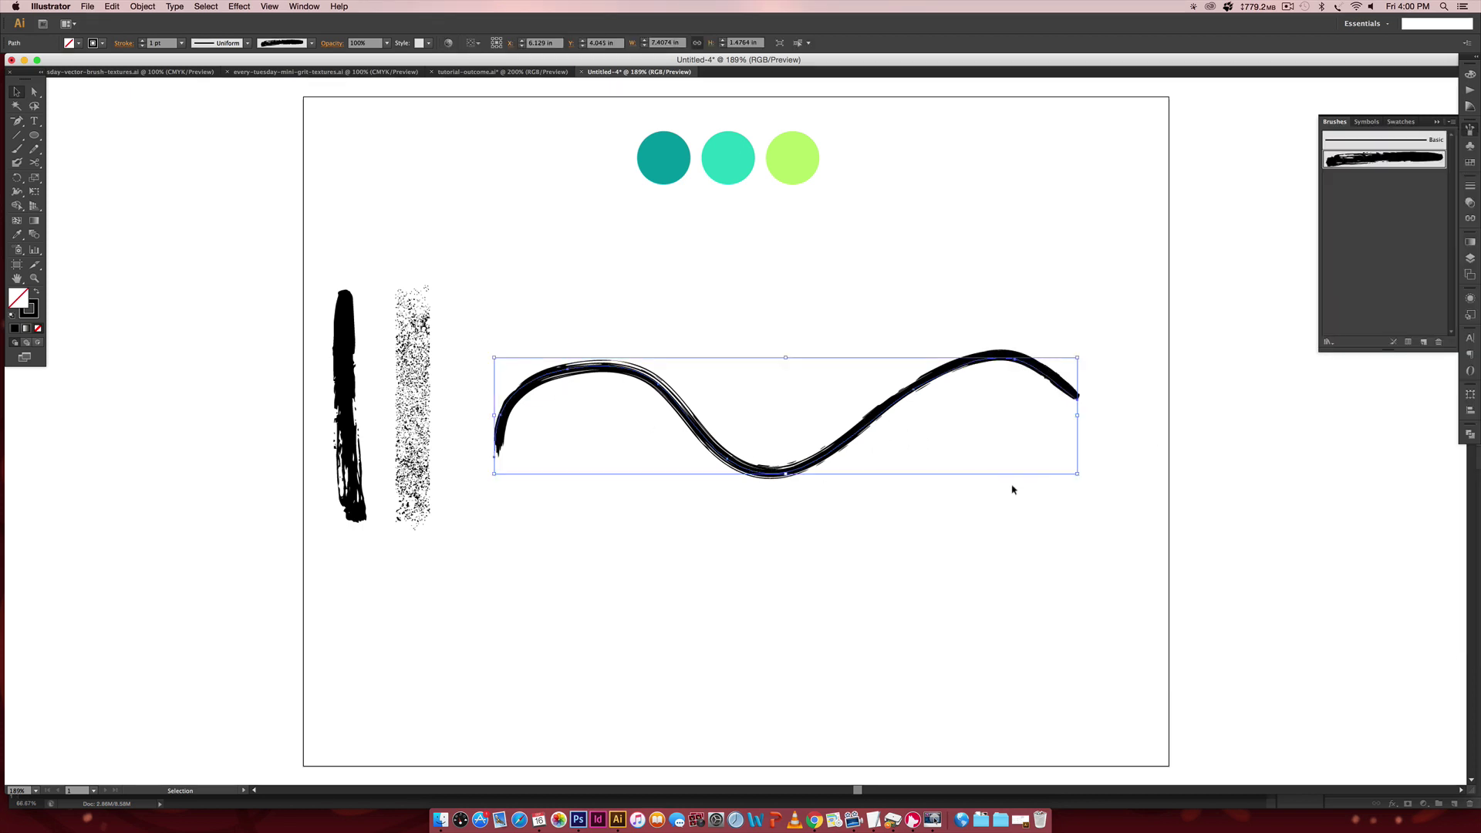
key("BackSpace")
- Create a new Art Brush from the speckled grit texture and name it "grit"
left_click(420, 347)
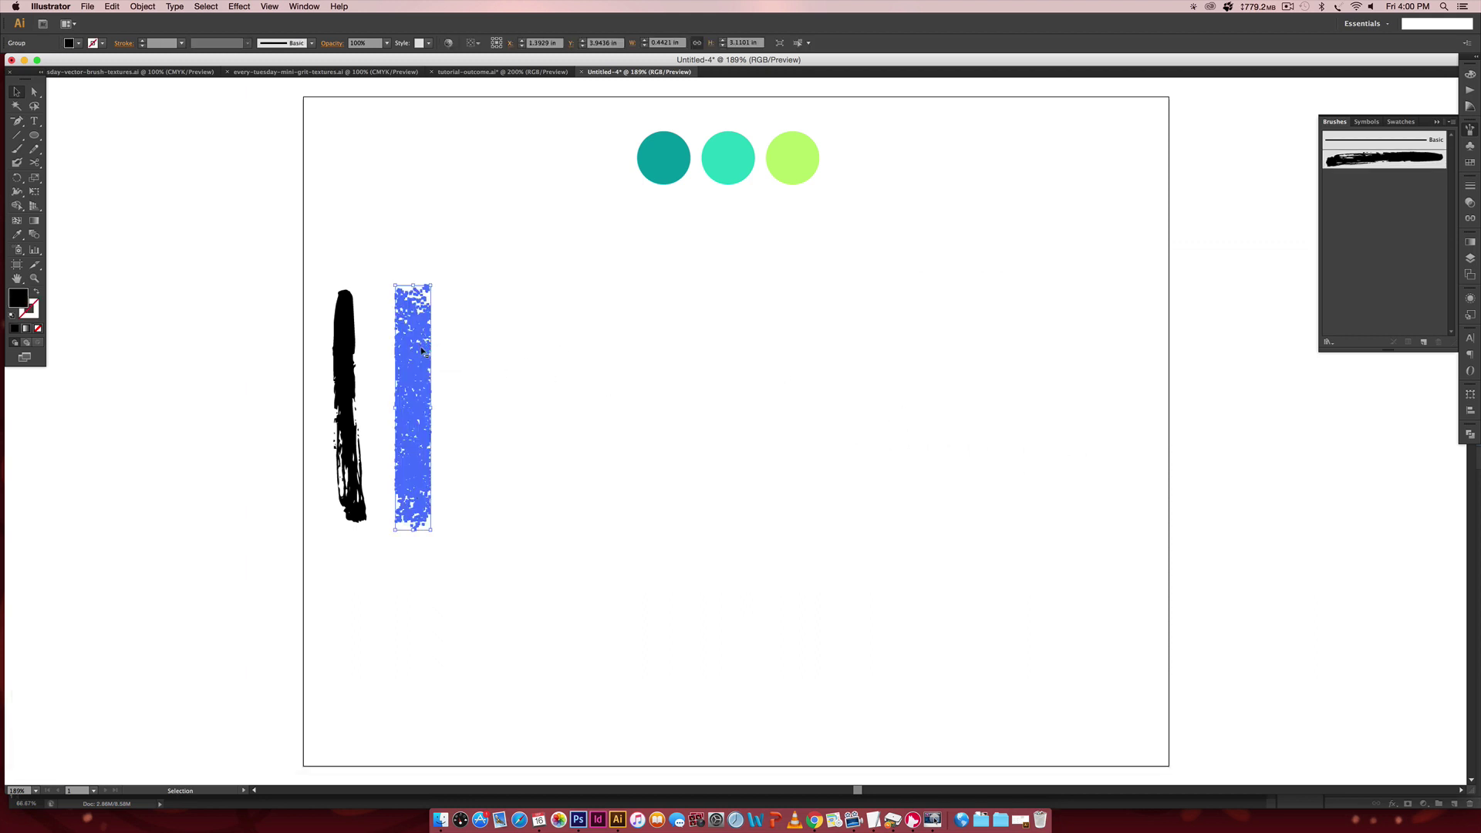
left_click(1424, 343)
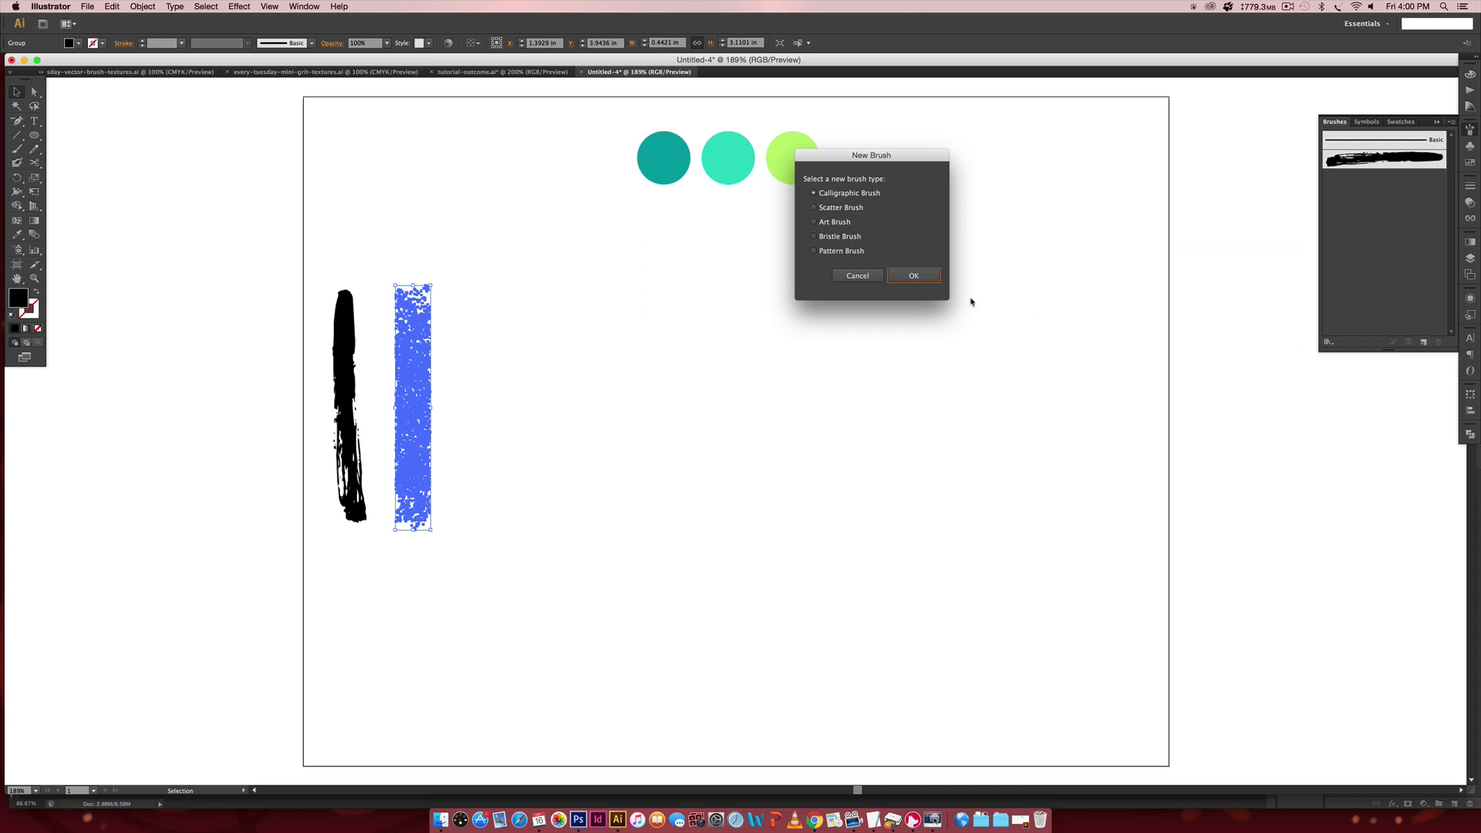
left_click(833, 223)
left_click(913, 275)
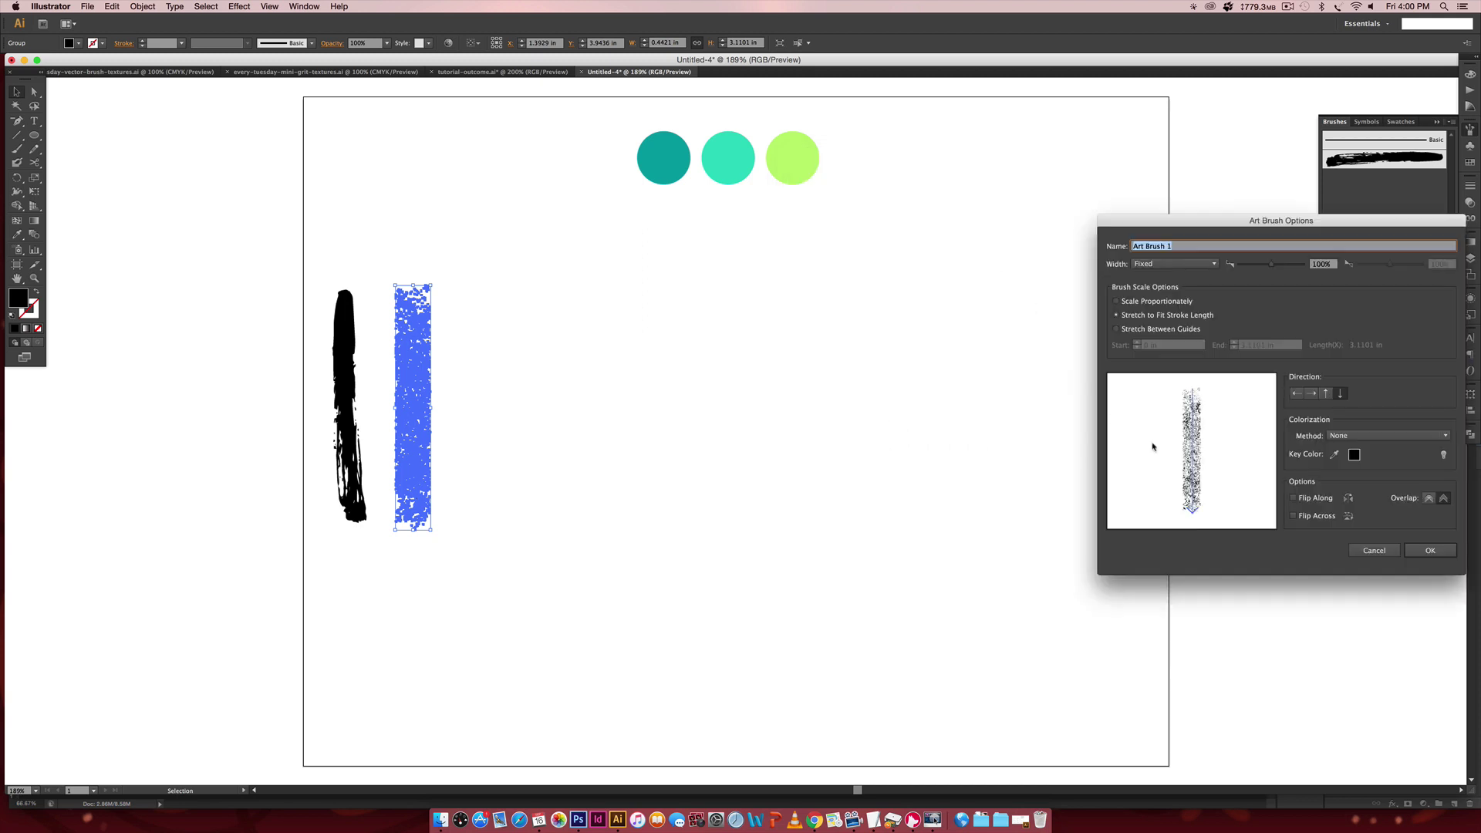
left_click_drag(1273, 229, 860, 272)
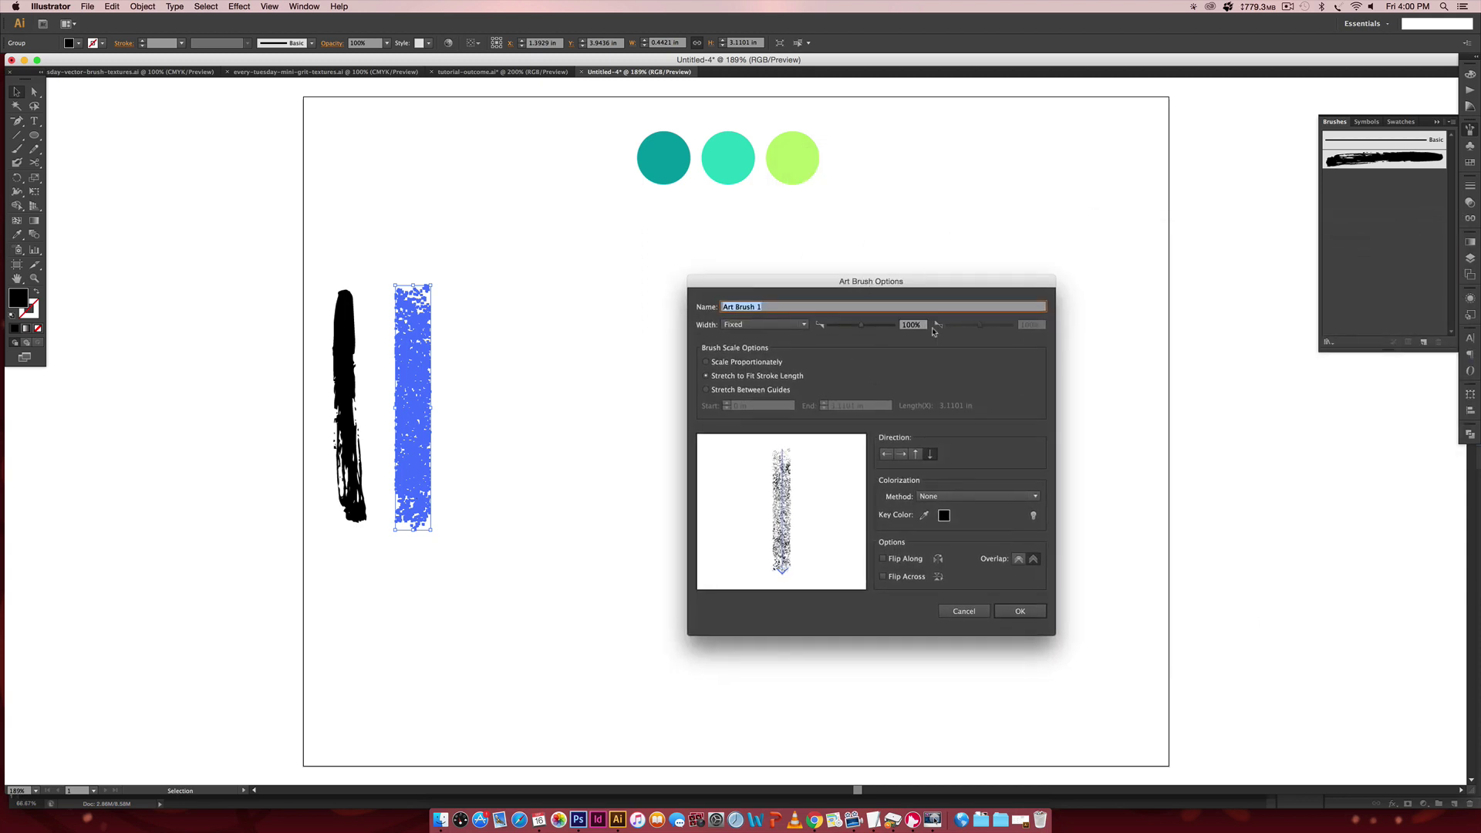
type("grit")
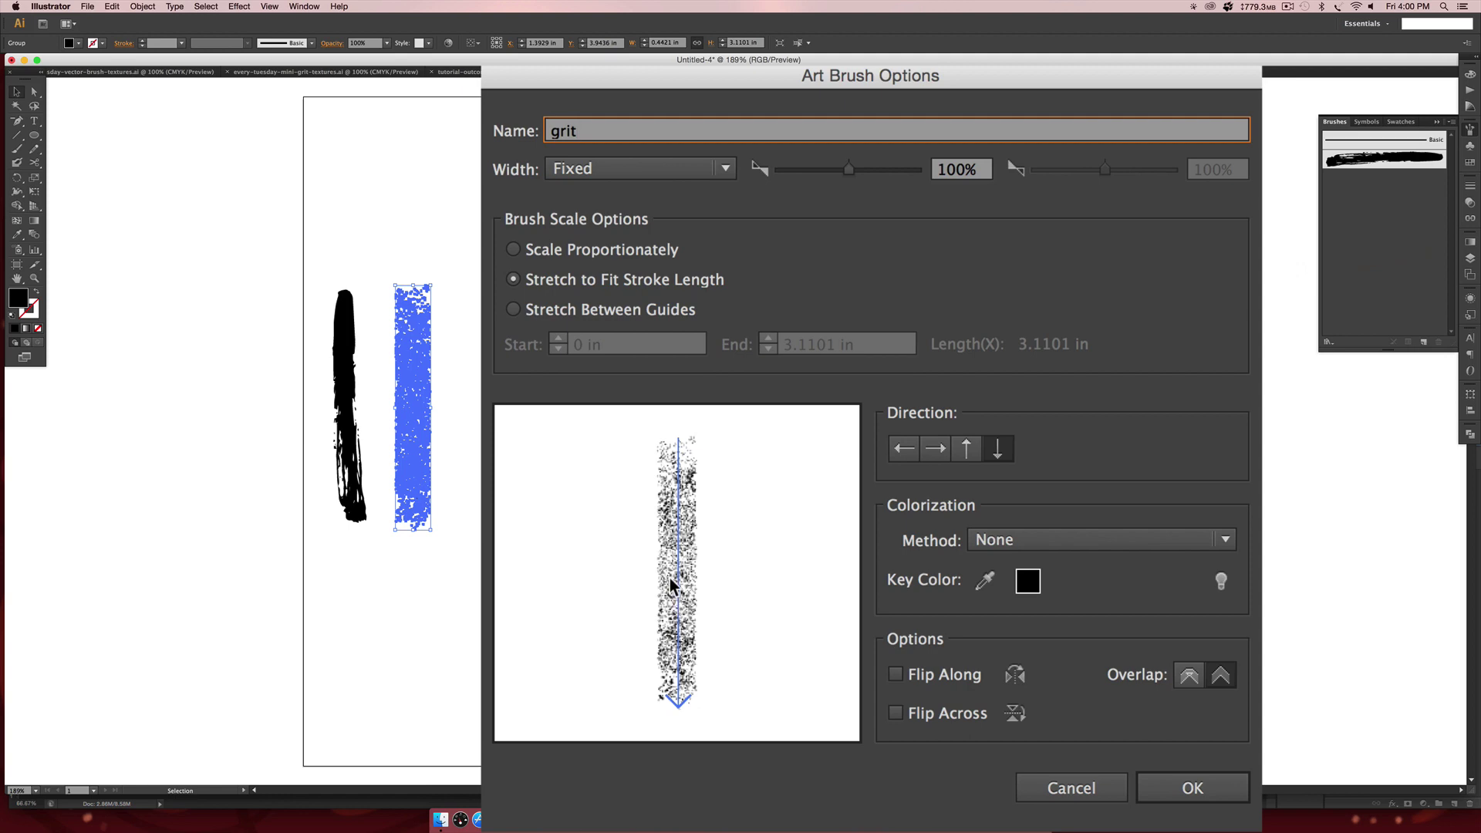
- Set the grit brush's stroke direction to upward and its colorization method to Tints, save it, and clear the selection
left_click(966, 455)
left_click(1052, 540)
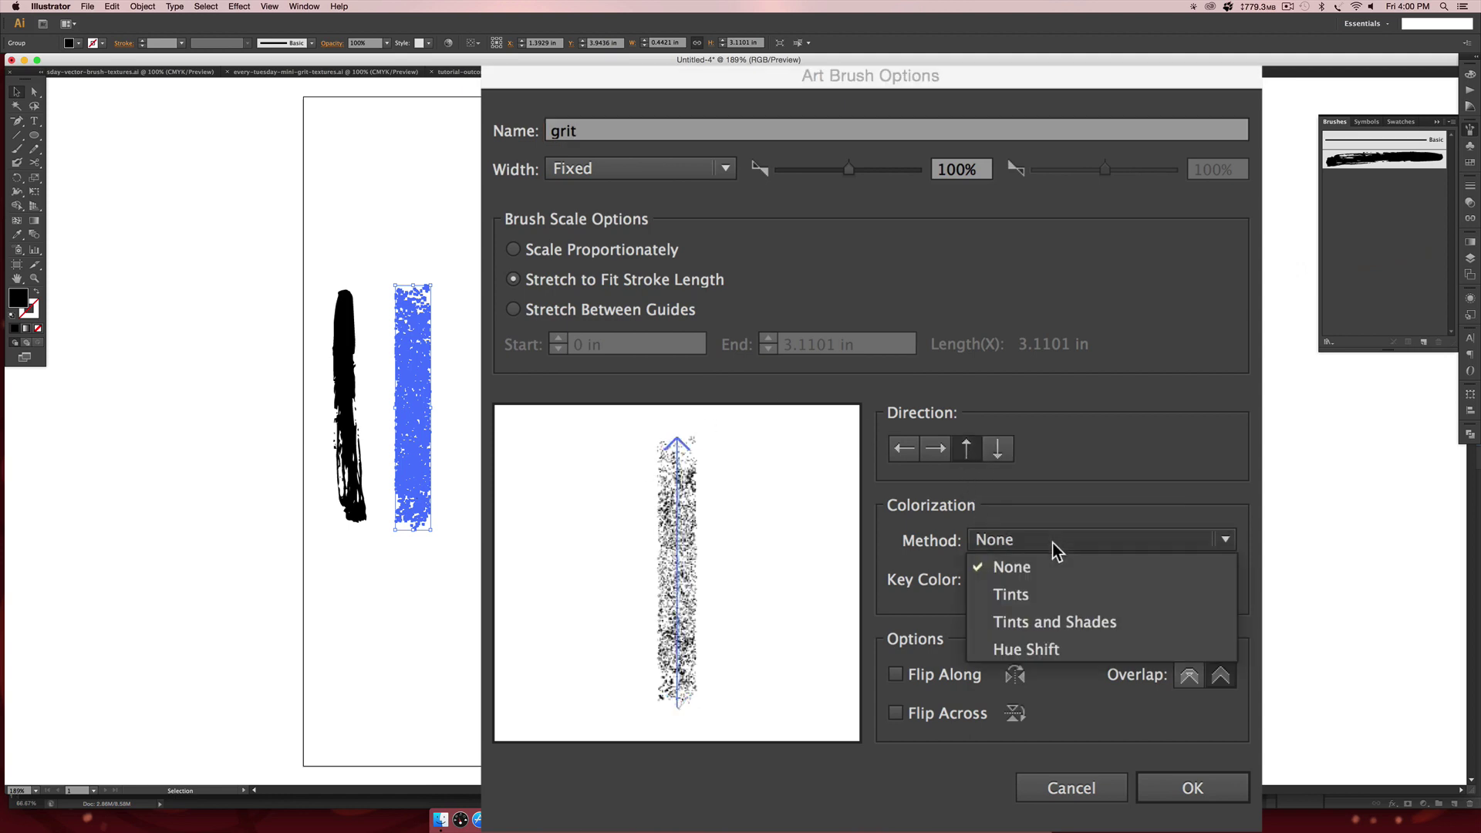
left_click(1041, 594)
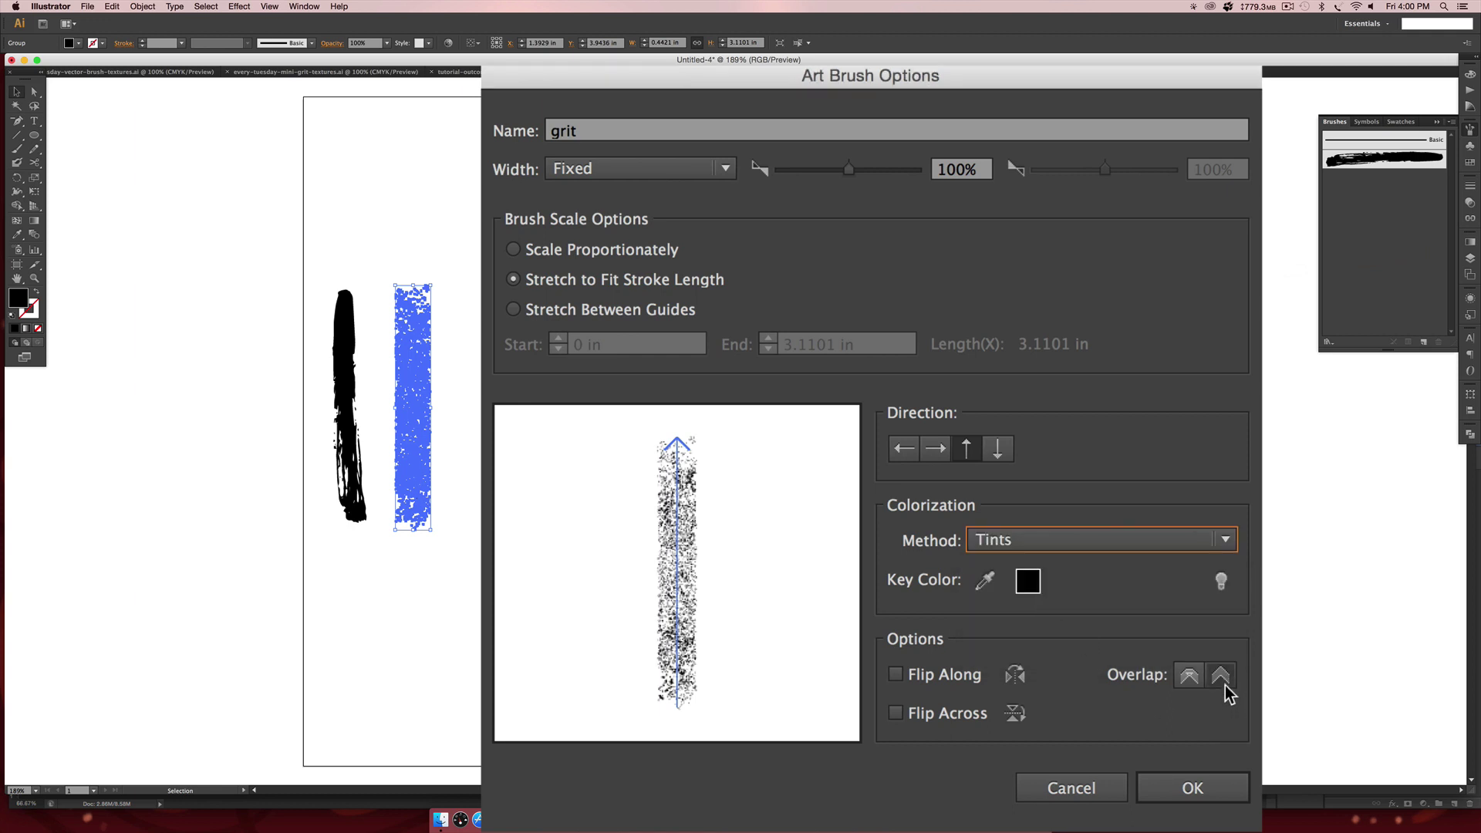
left_click(1212, 788)
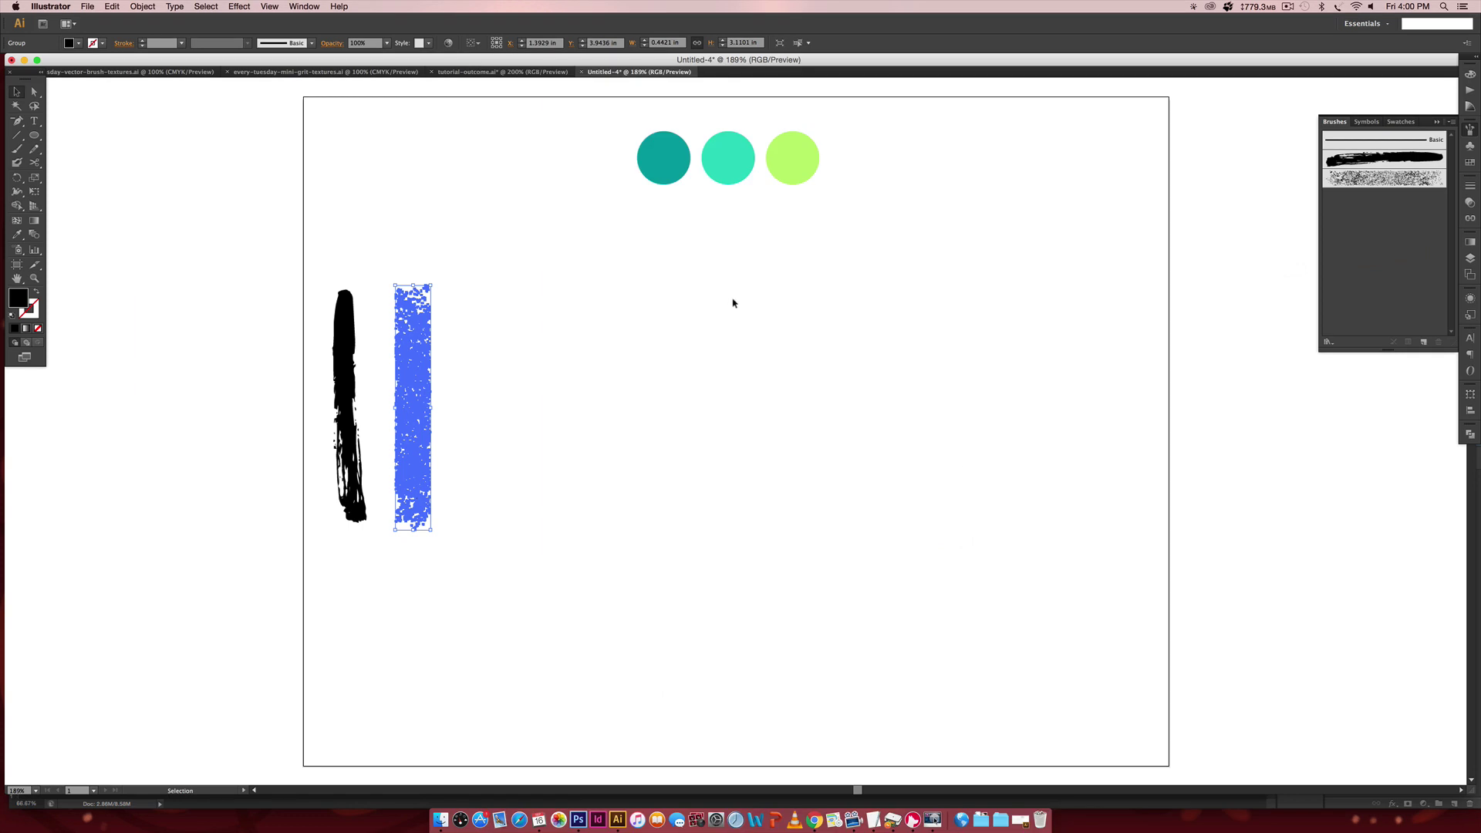
left_click(679, 316)
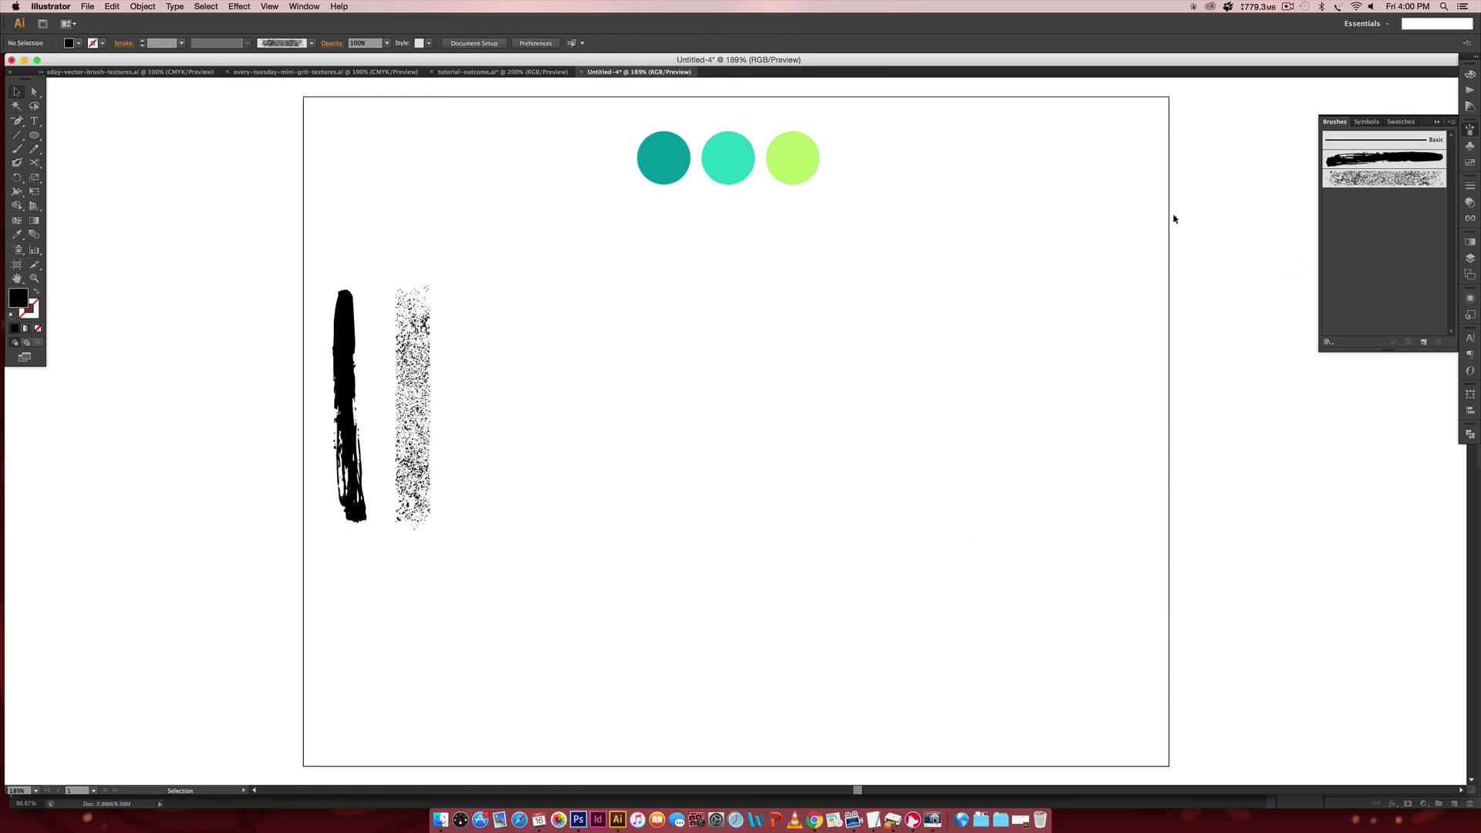
- Paint test strokes with the grit brush: one curved stroke and a patch of overlapping strokes beside it
key("b")
mouse_move(606, 309)
left_mouse_down()
mouse_move(717, 319)
mouse_move(723, 352)
left_mouse_up()
left_click_drag(869, 301, 890, 291)
left_click_drag(809, 368, 941, 338)
left_click_drag(806, 315, 960, 279)
left_click_drag(803, 347, 929, 316)
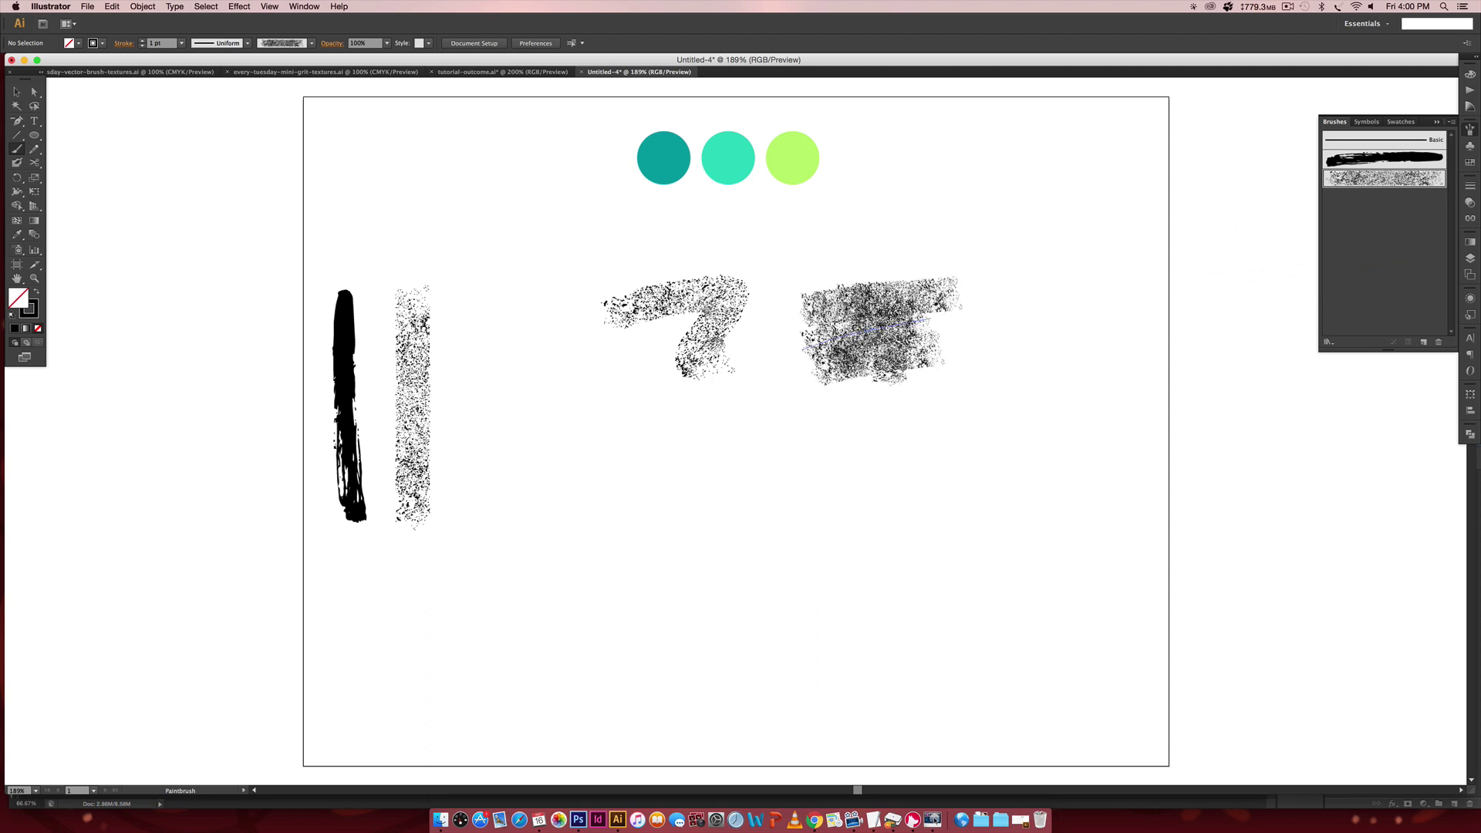
- Delete all the grit test strokes from the artboard
key("v")
left_click_drag(1054, 308, 675, 441)
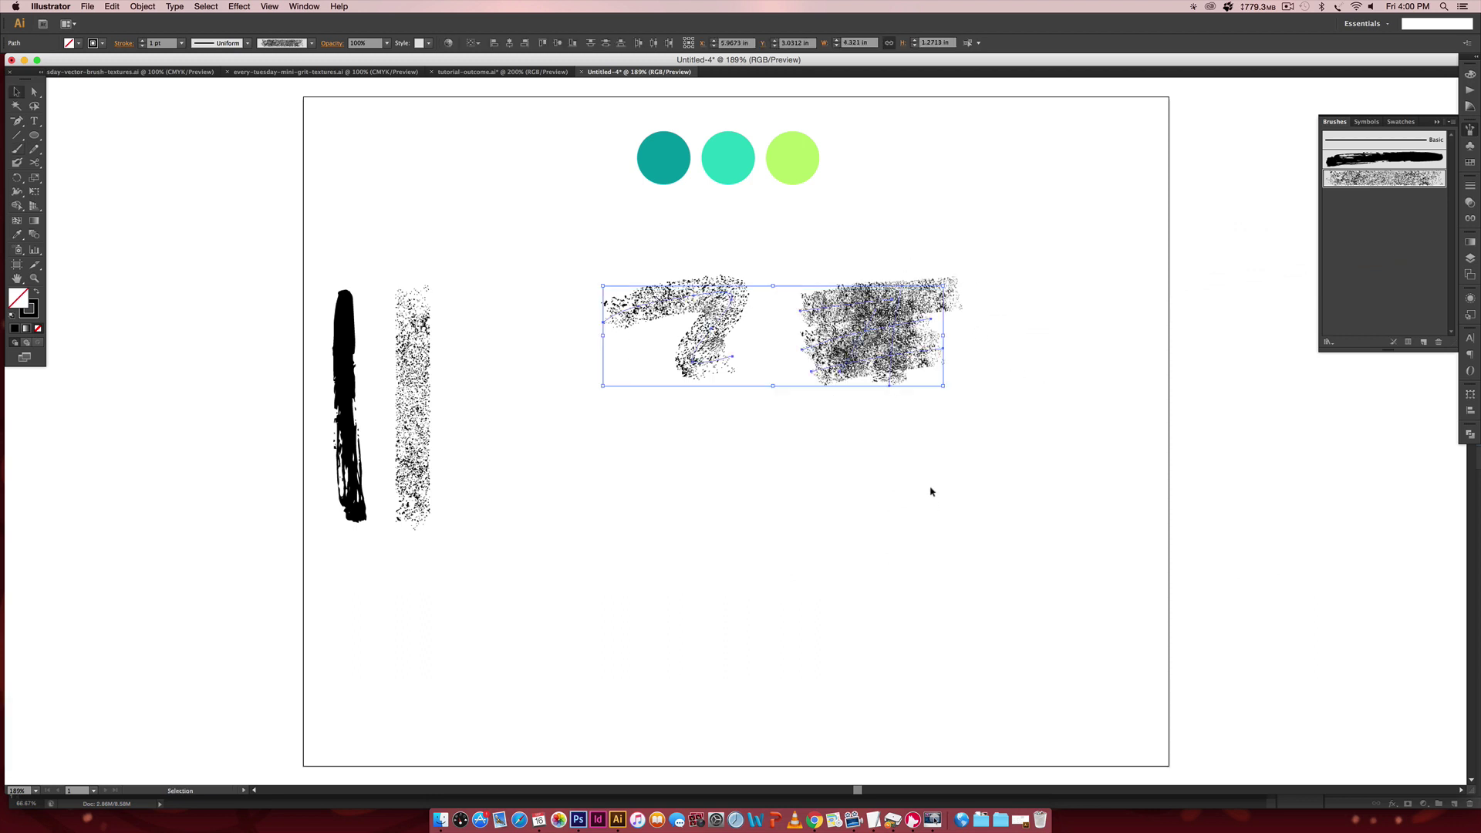
key("BackSpace")
key("BackSpace")
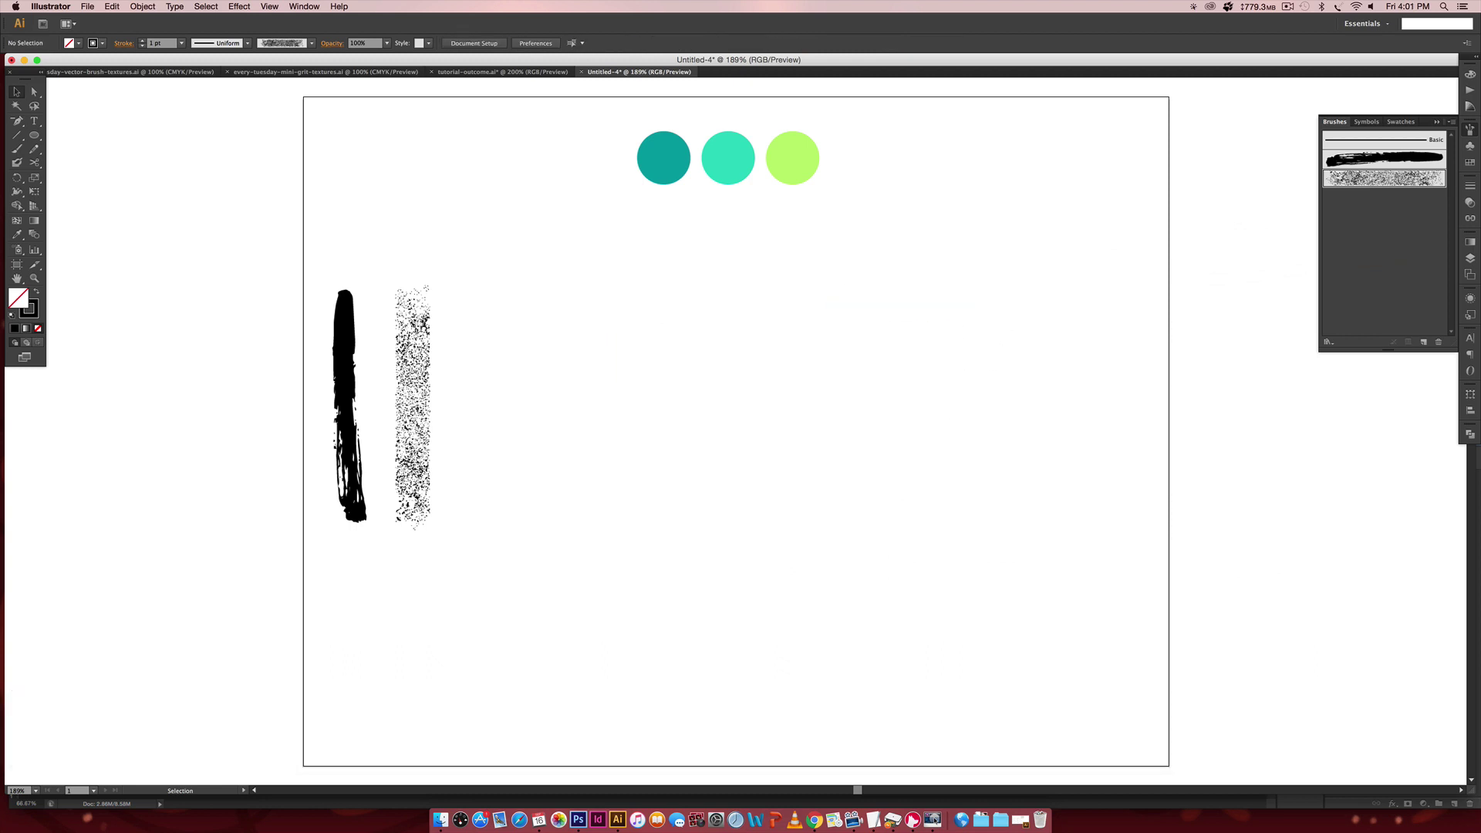
- Add a new layer above Layer 1 in the untitled document and name it "main text"
left_click(1468, 260)
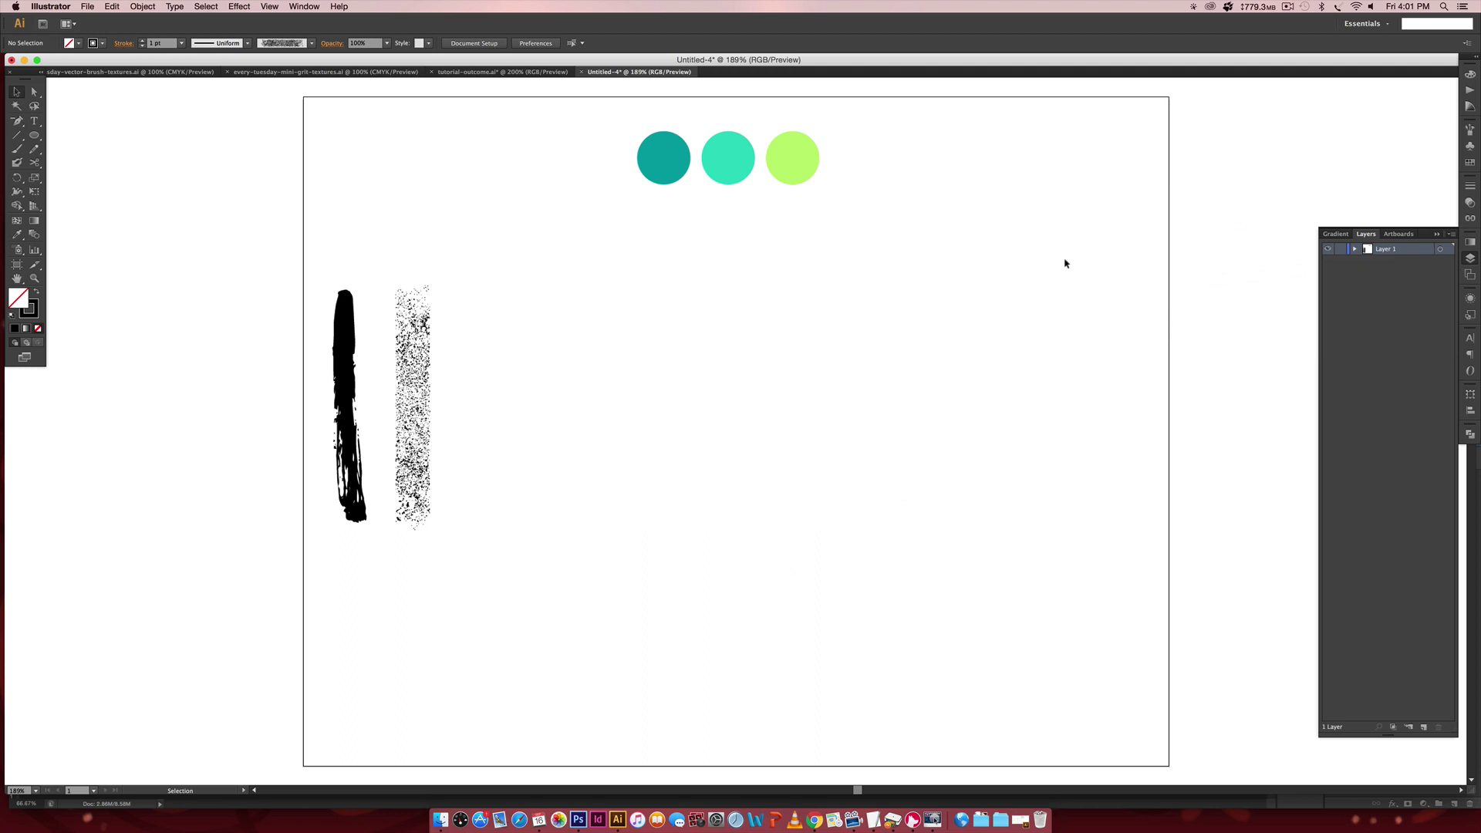
left_click(463, 72)
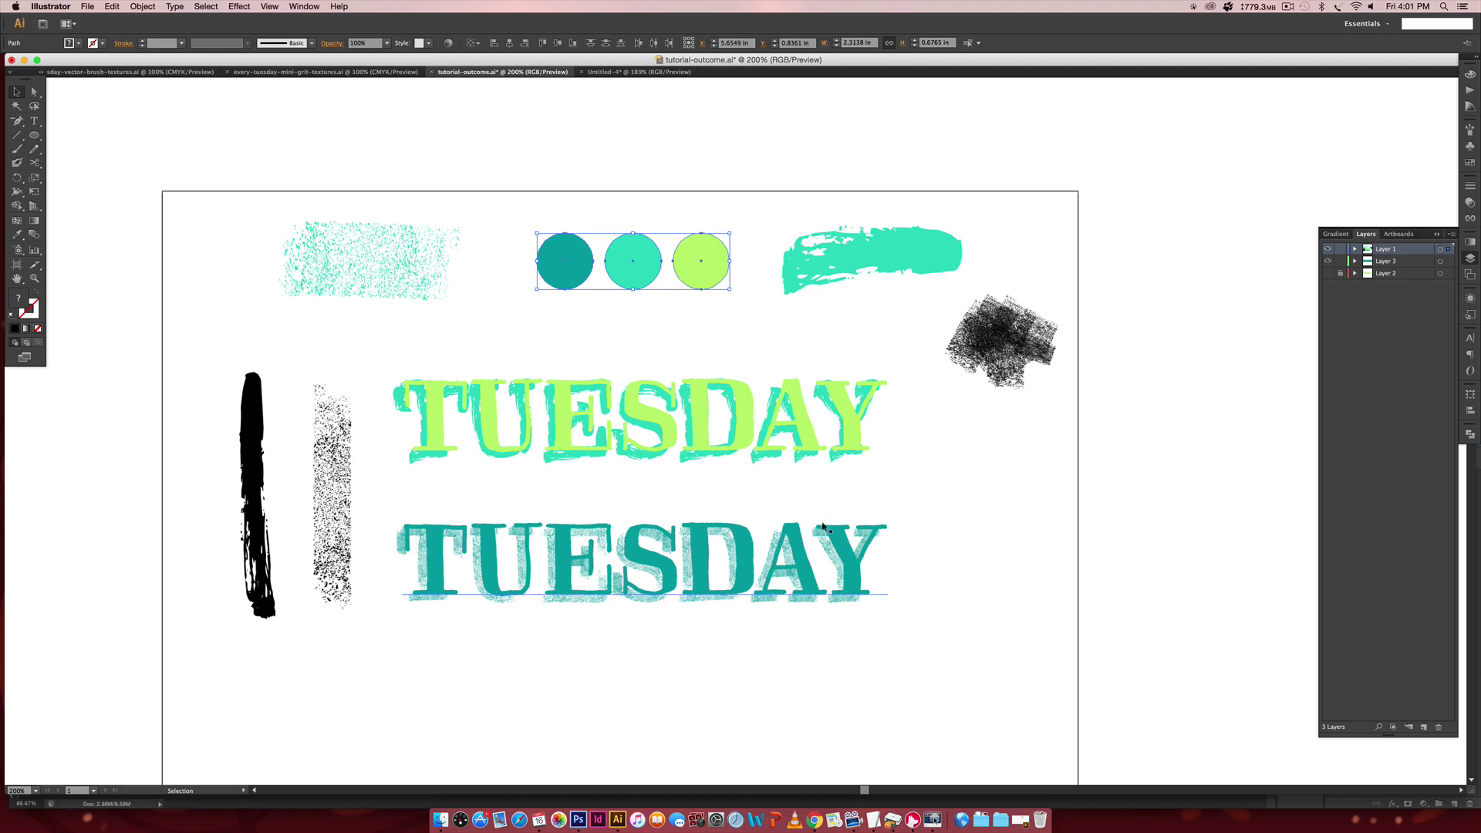
left_click(639, 72)
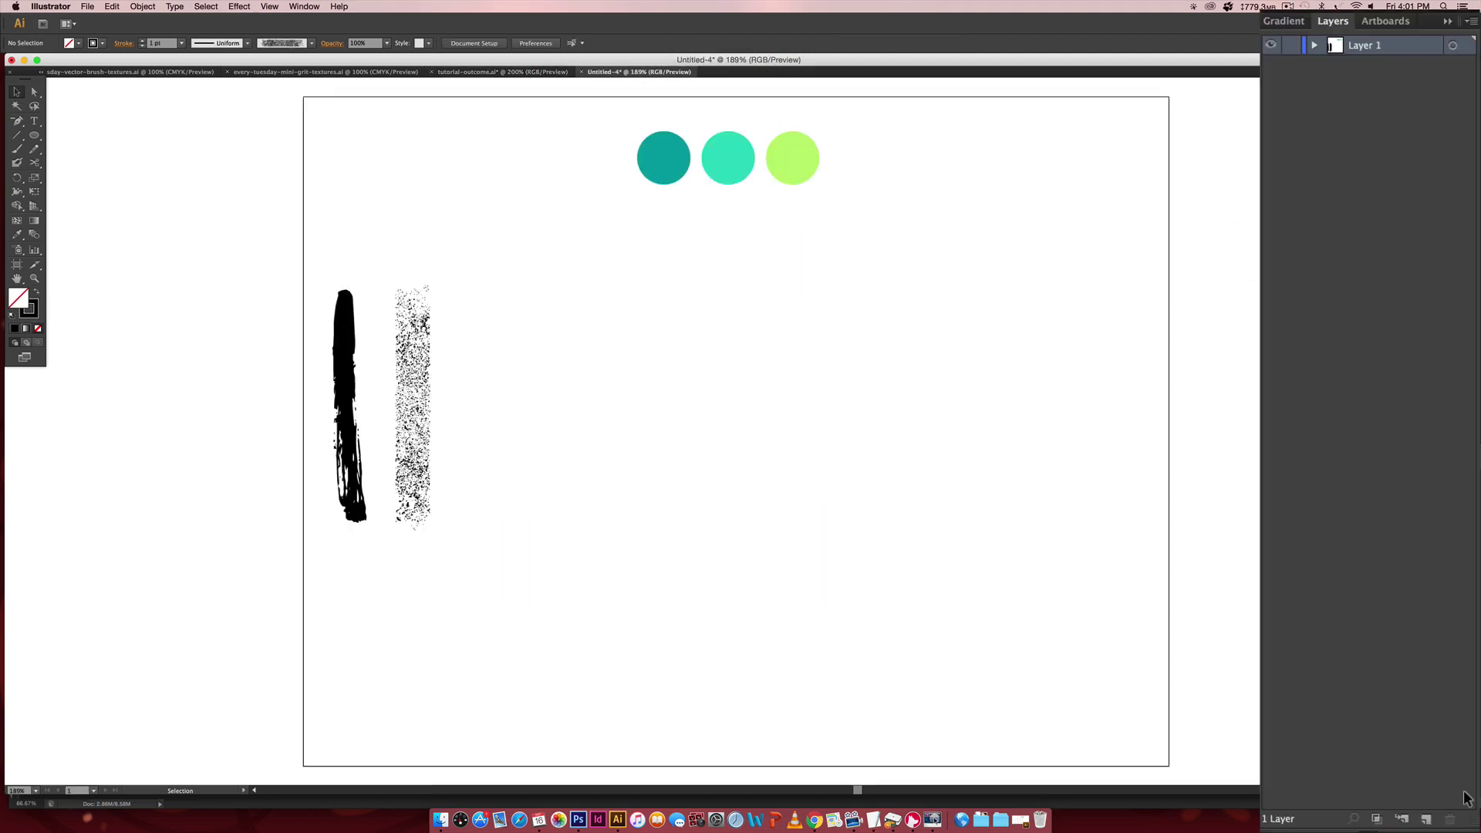
left_click(1423, 727)
double_click(1381, 50)
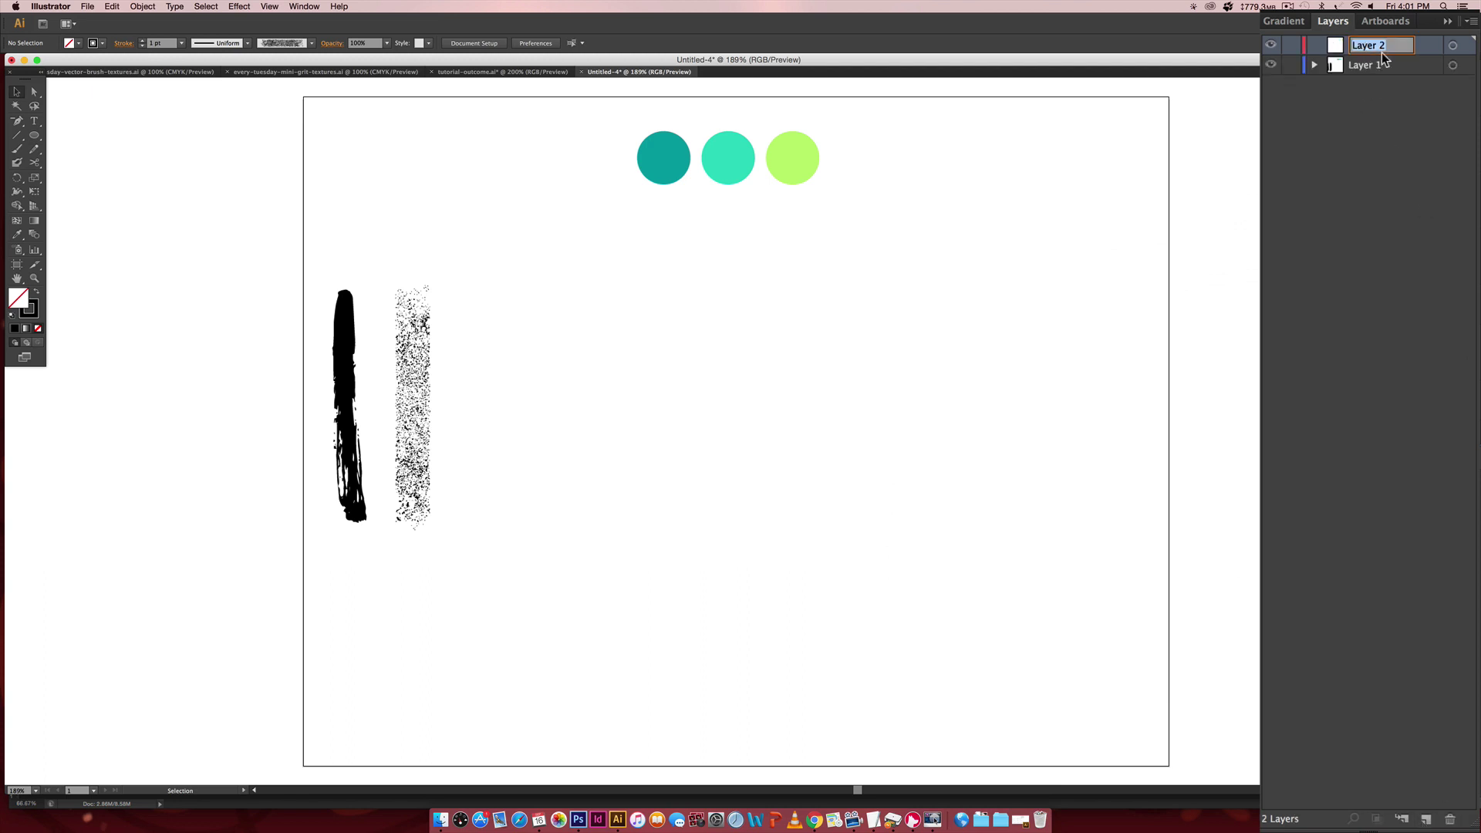
type("main te")
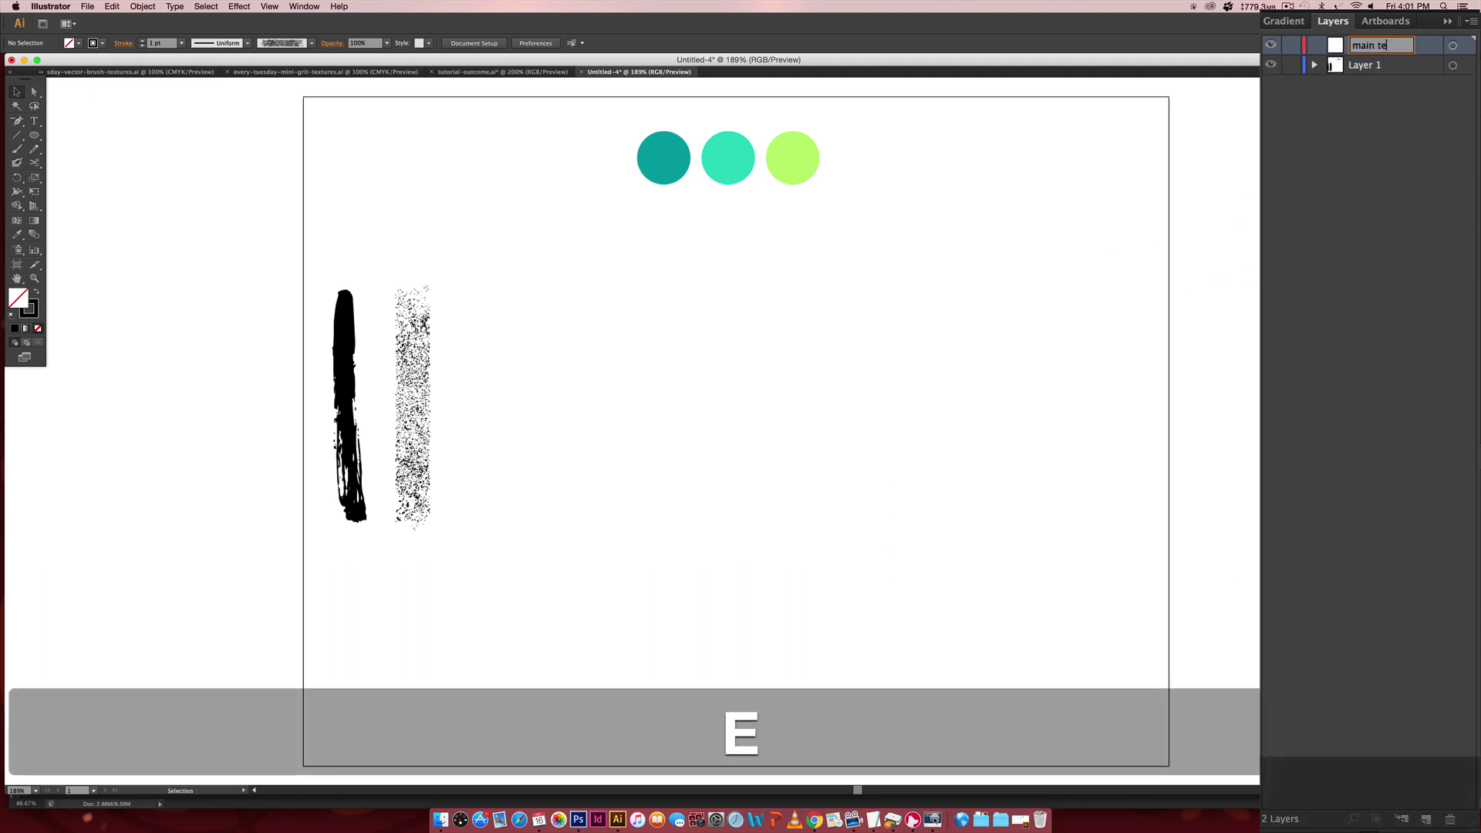
type("xt")
key("Return")
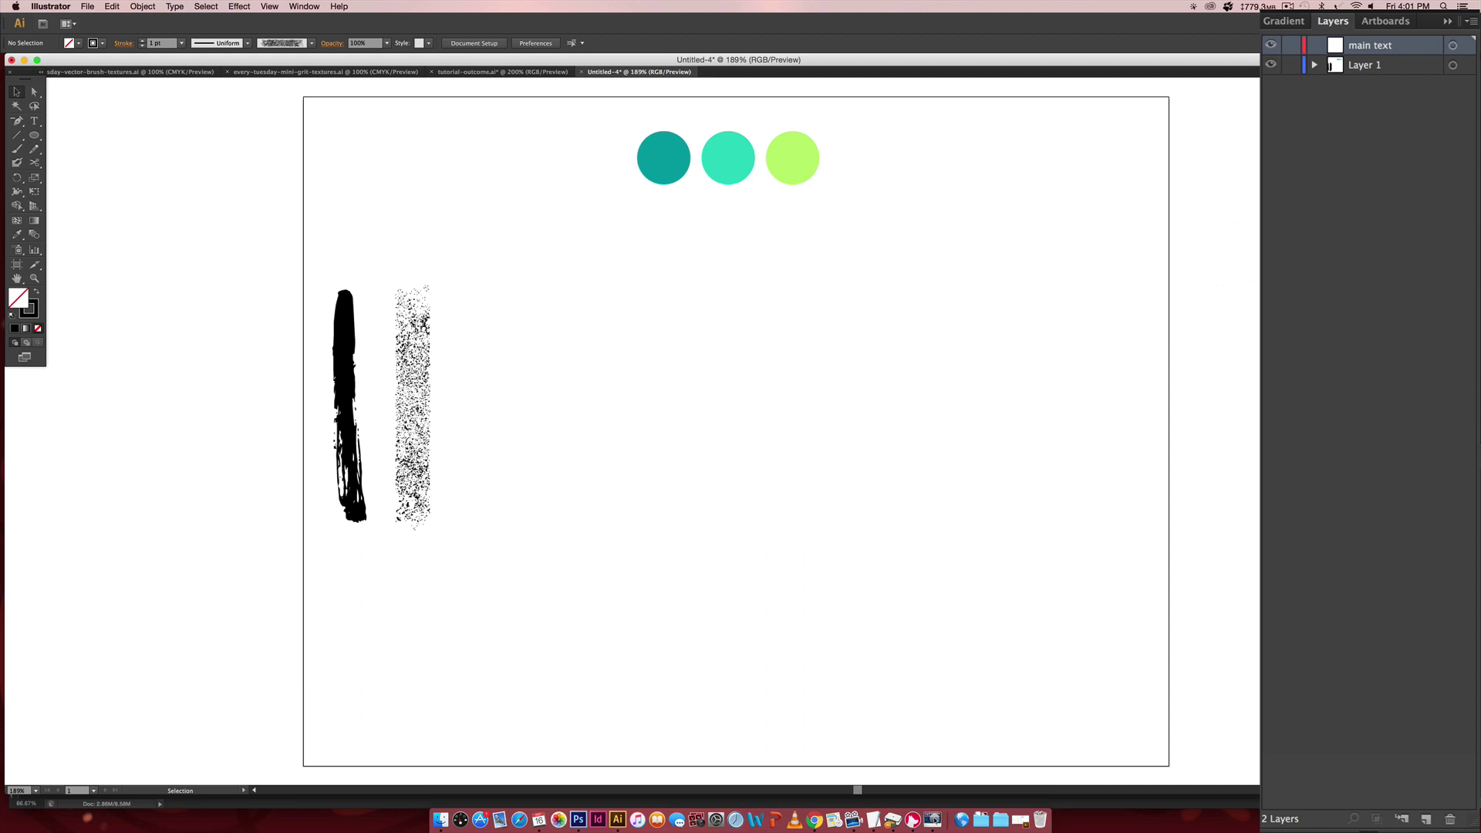
- Add two more layers above the main text layer, naming them "texture" and "guides"
left_click(1426, 819)
double_click(1378, 47)
type("texture")
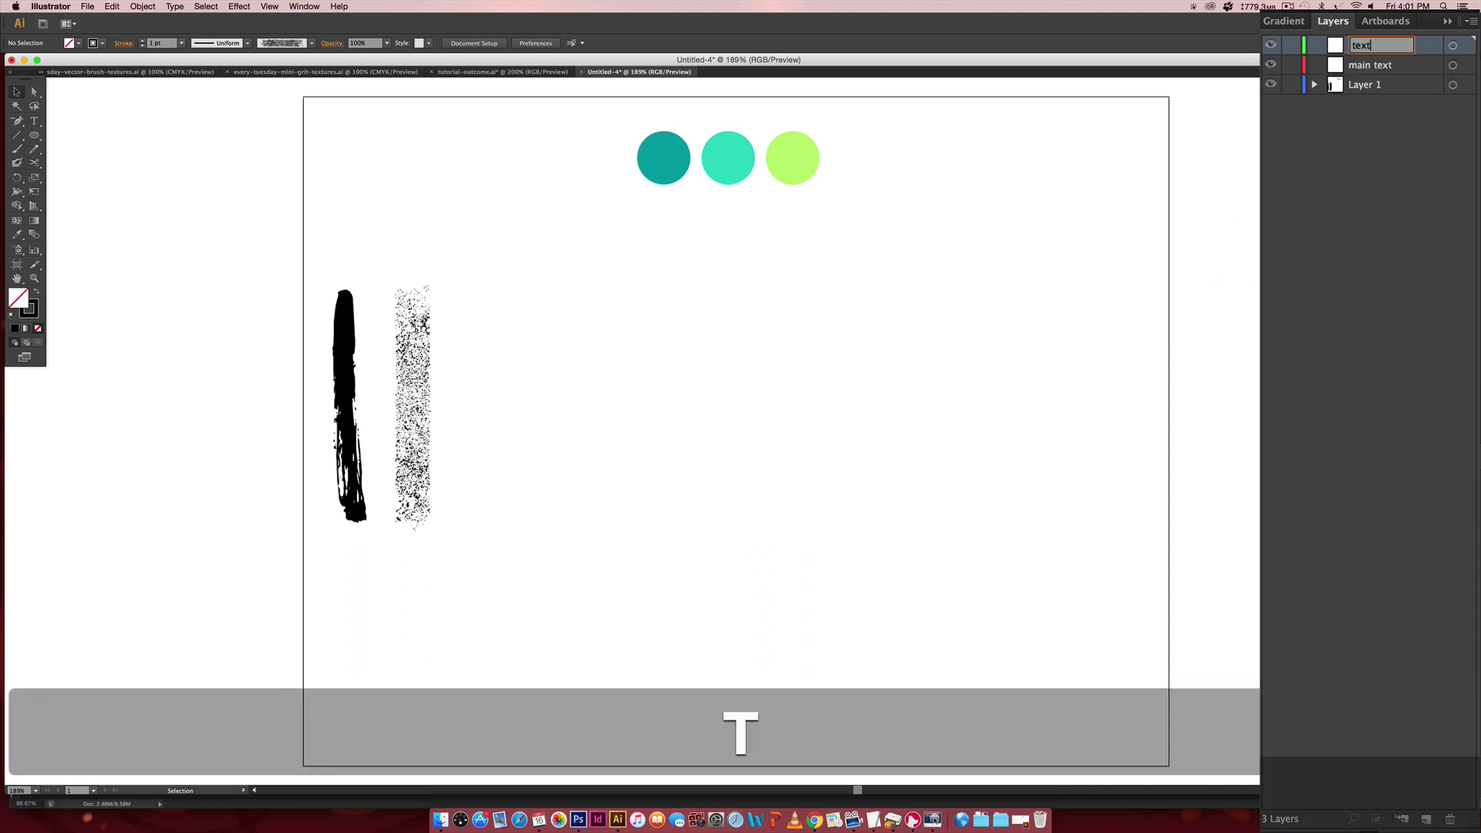
key("Return")
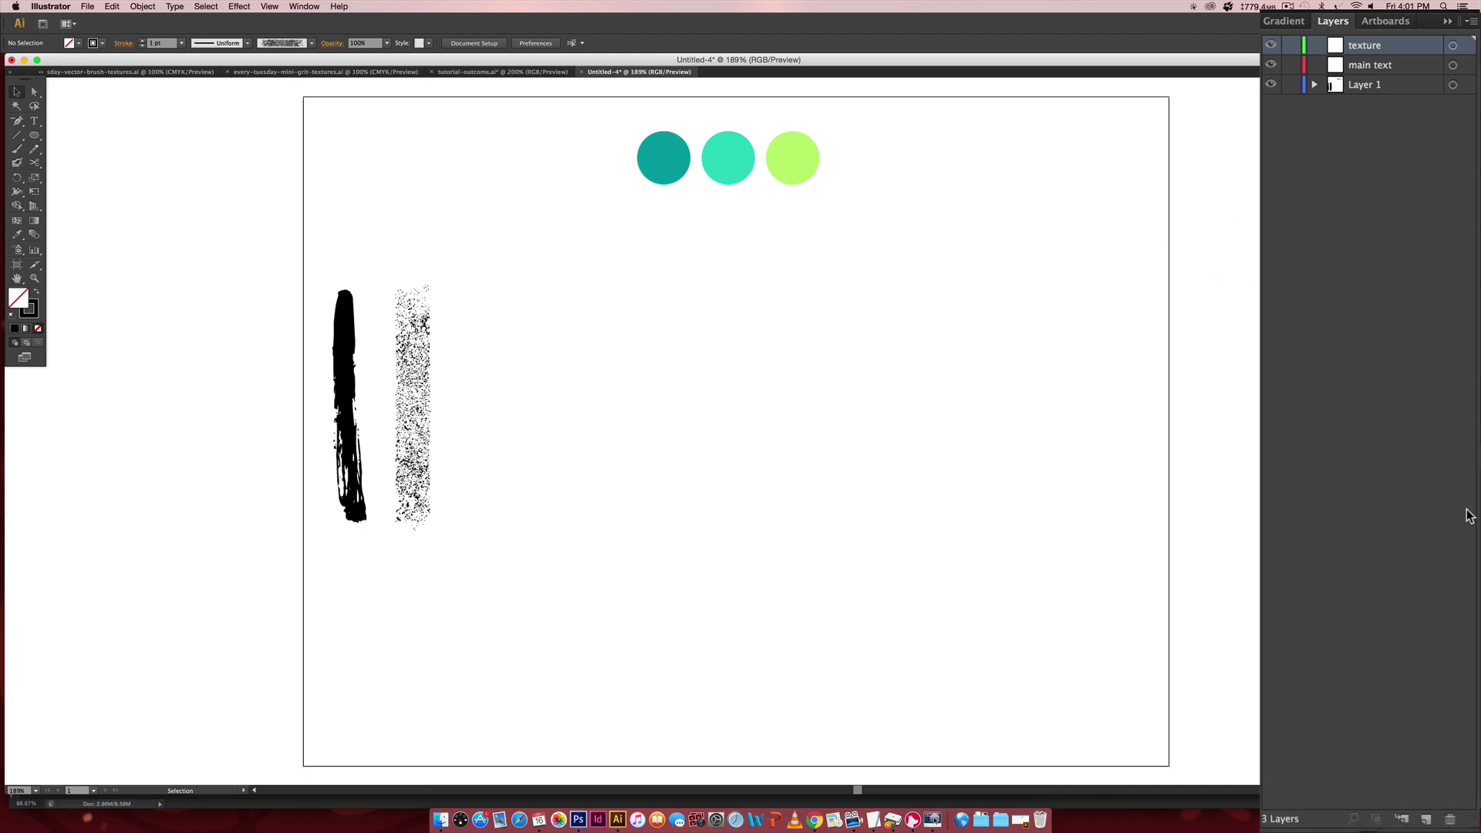
left_click(1425, 816)
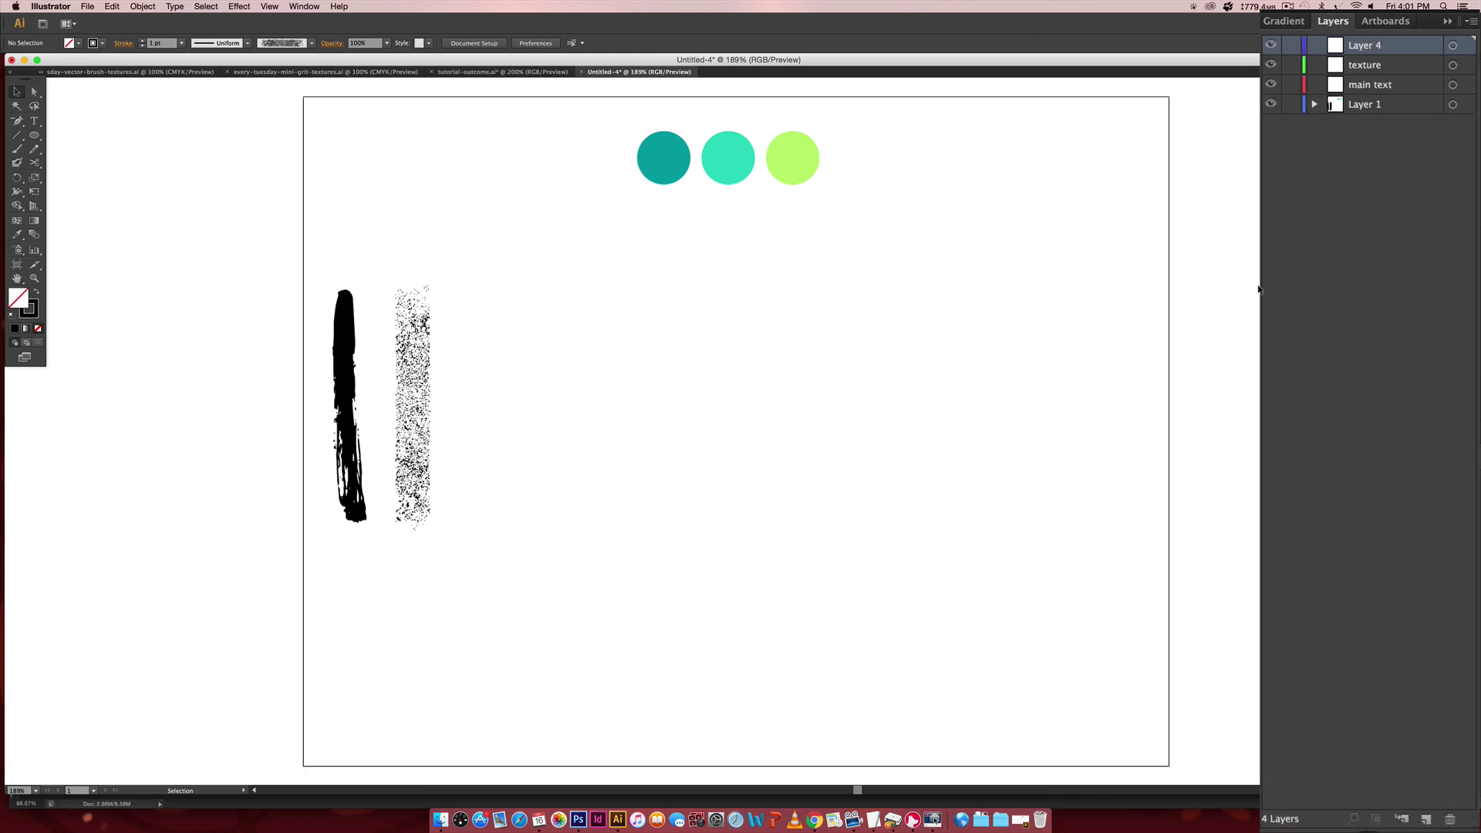
double_click(1364, 48)
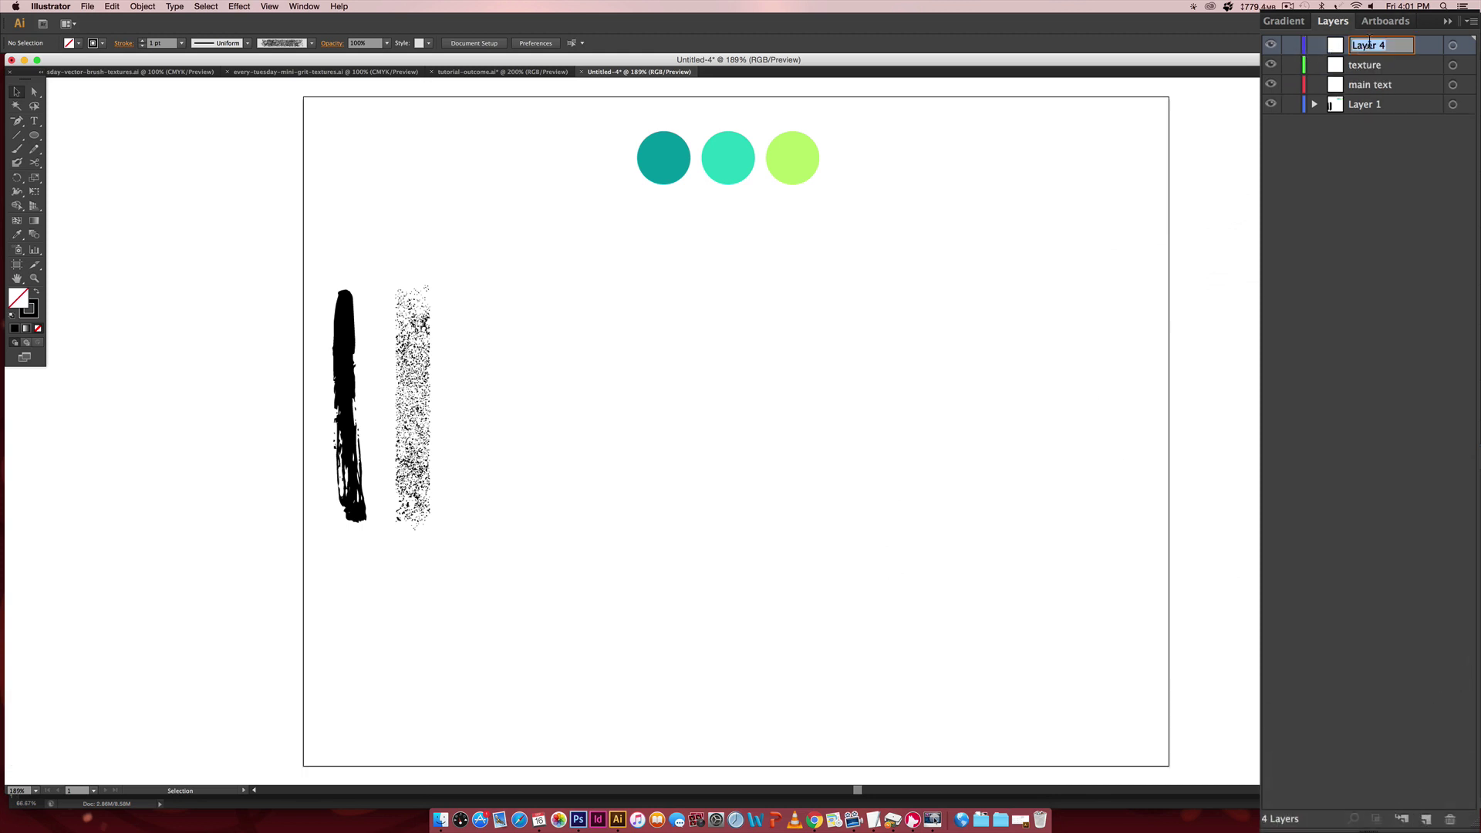
type("guides")
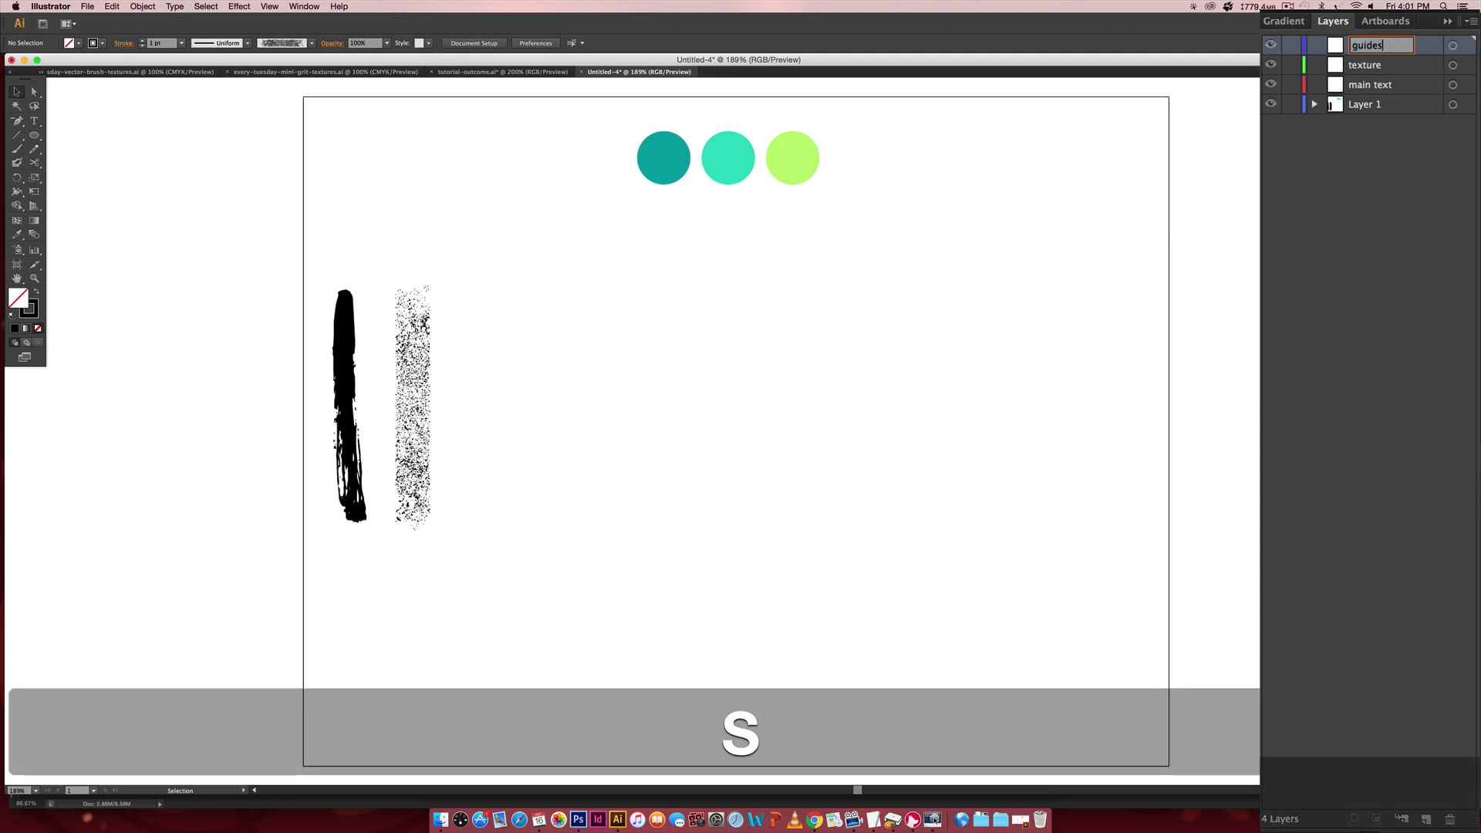
key("Return")
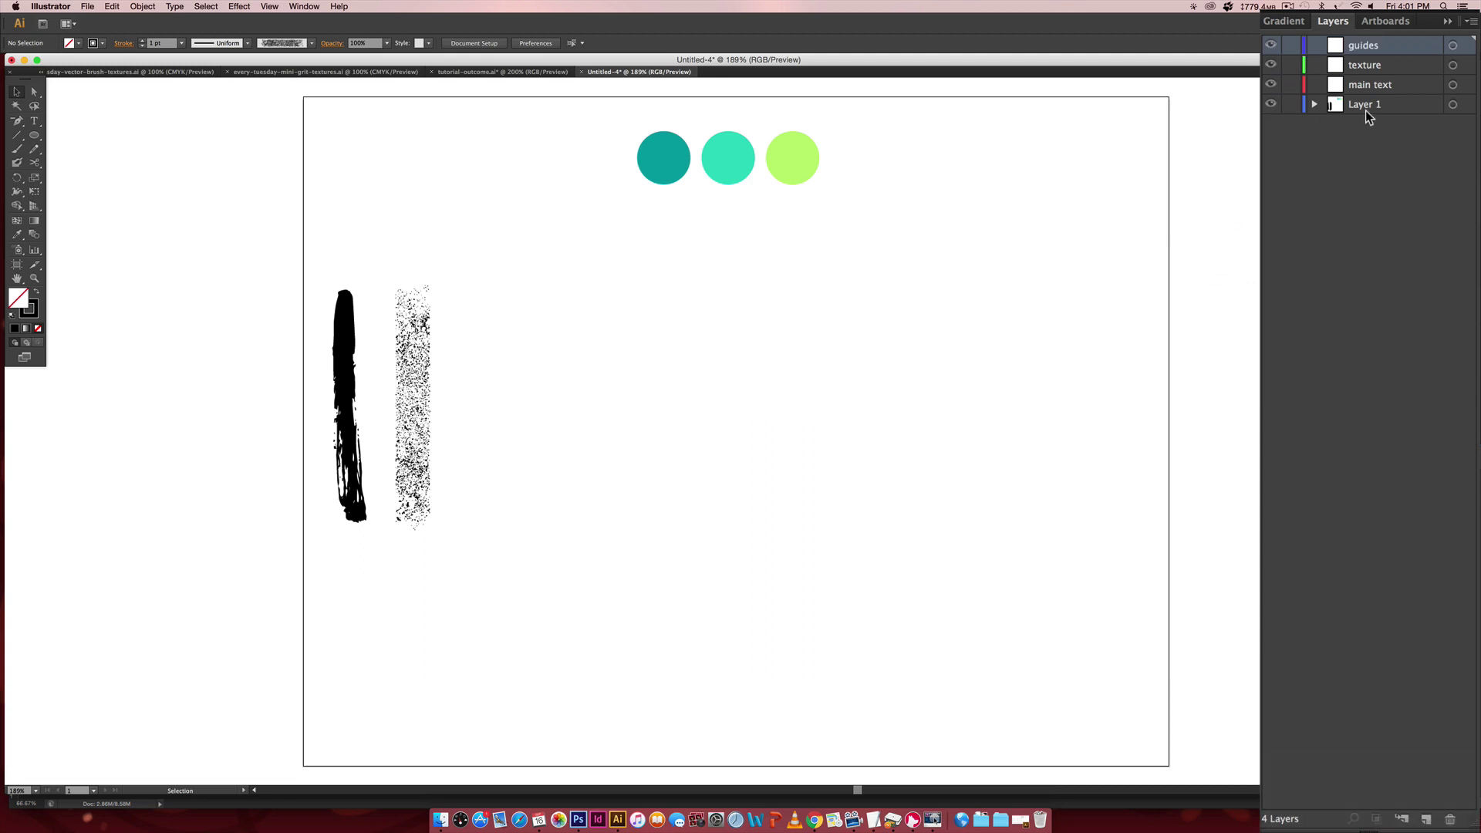
- Reorder the layers so main text is on top, followed by texture and guides, with Layer 1 at the bottom
left_click_drag(1395, 85, 1387, 43)
left_click(1370, 85)
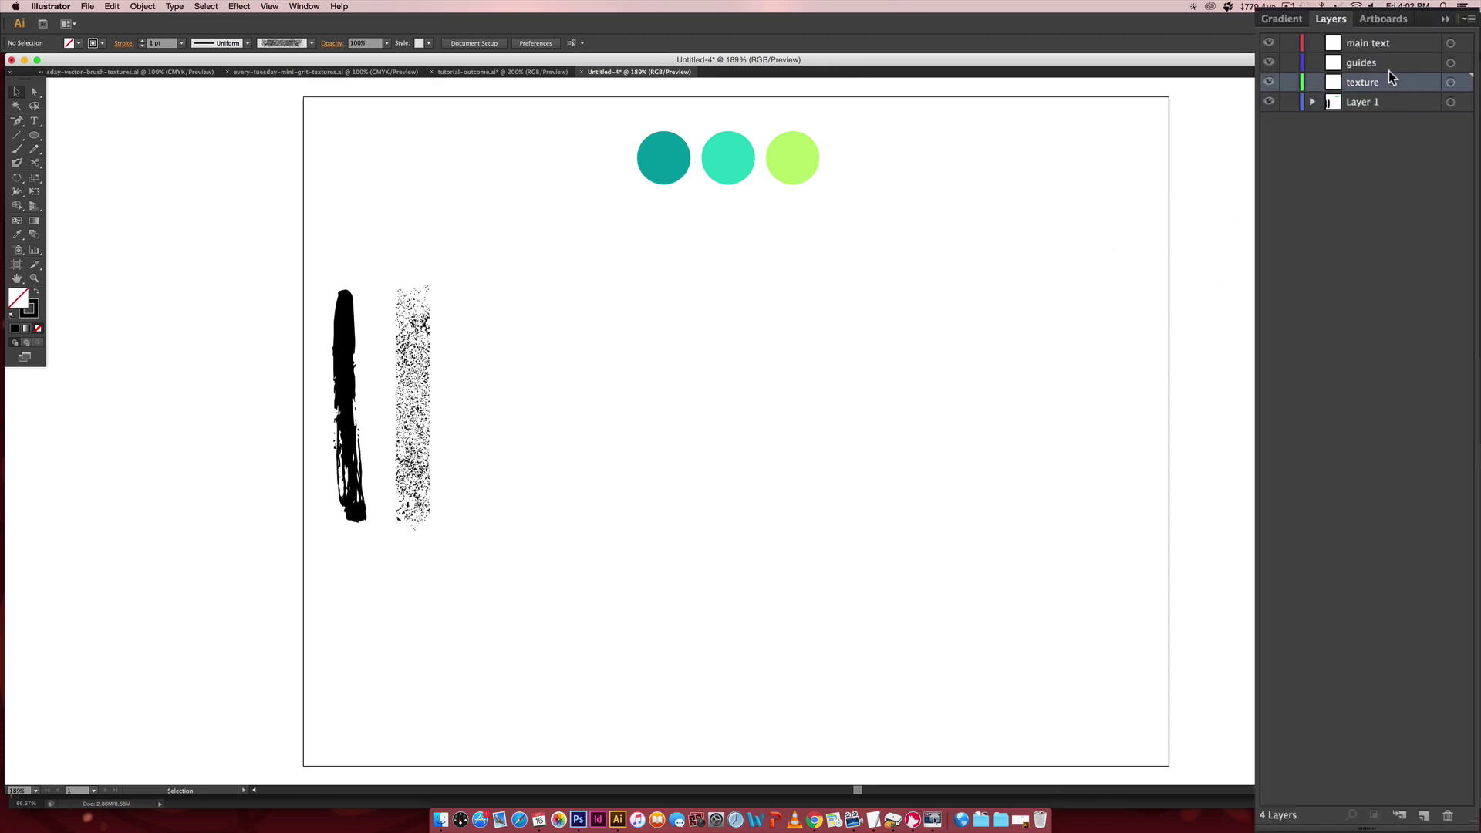
left_click_drag(1413, 81, 1412, 51)
left_click_drag(1406, 50, 1394, 79)
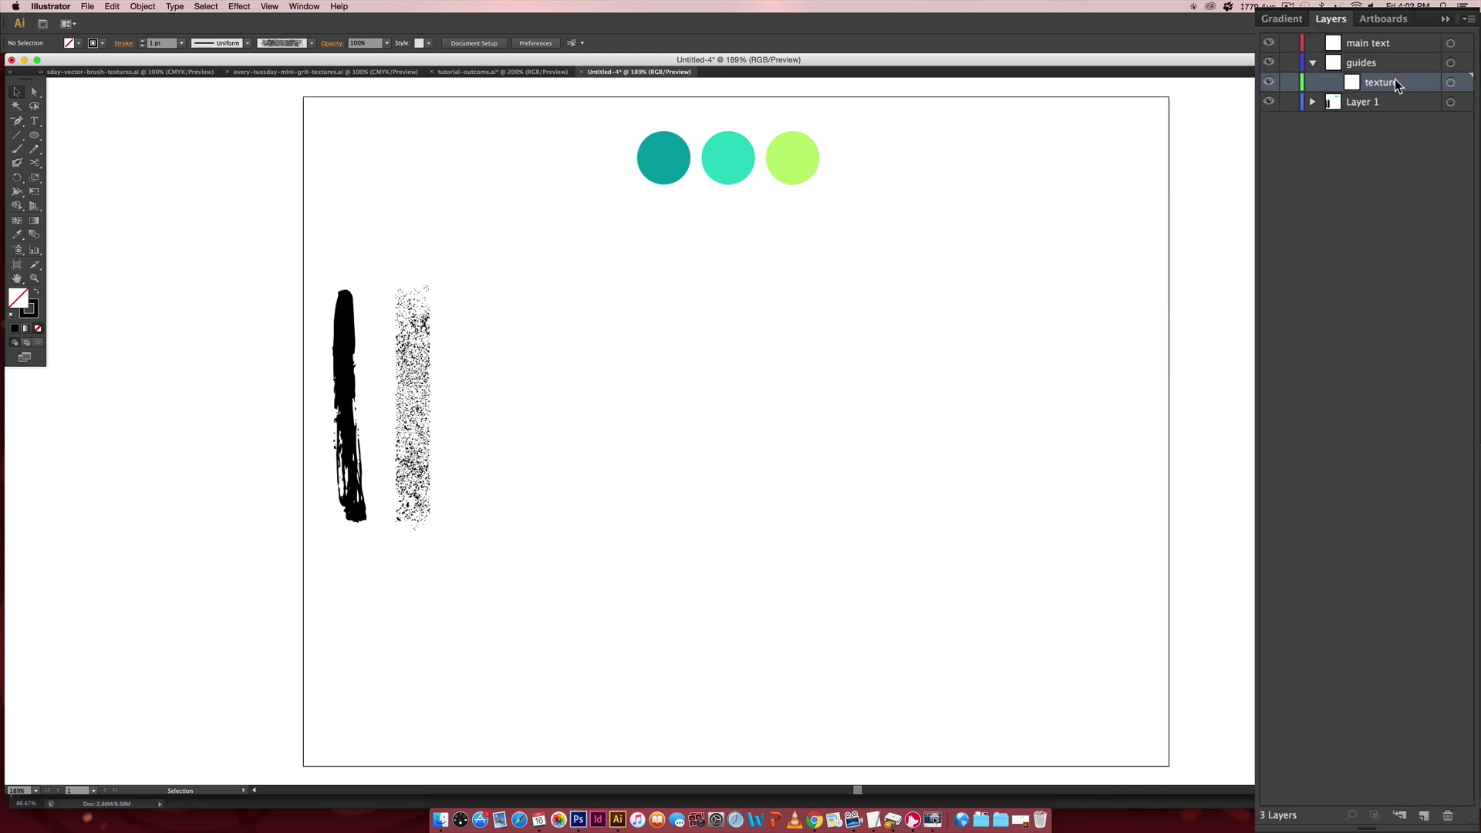
left_click(1311, 64)
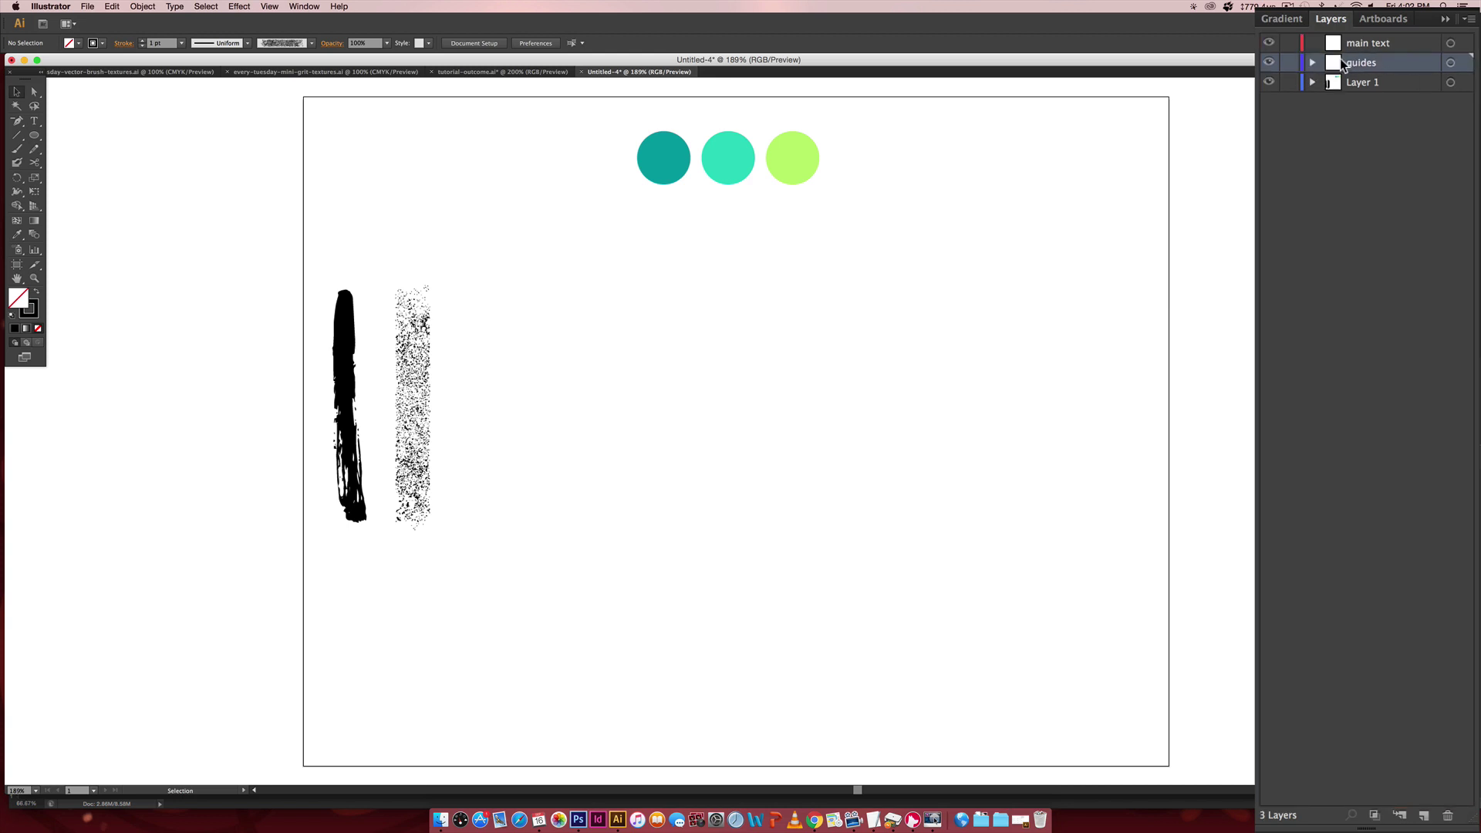
left_click(1313, 63)
left_click_drag(1415, 84, 1412, 52)
- Rename Layer 1, which holds the swatch circles and texture strips, as "color"
double_click(1369, 102)
type("color")
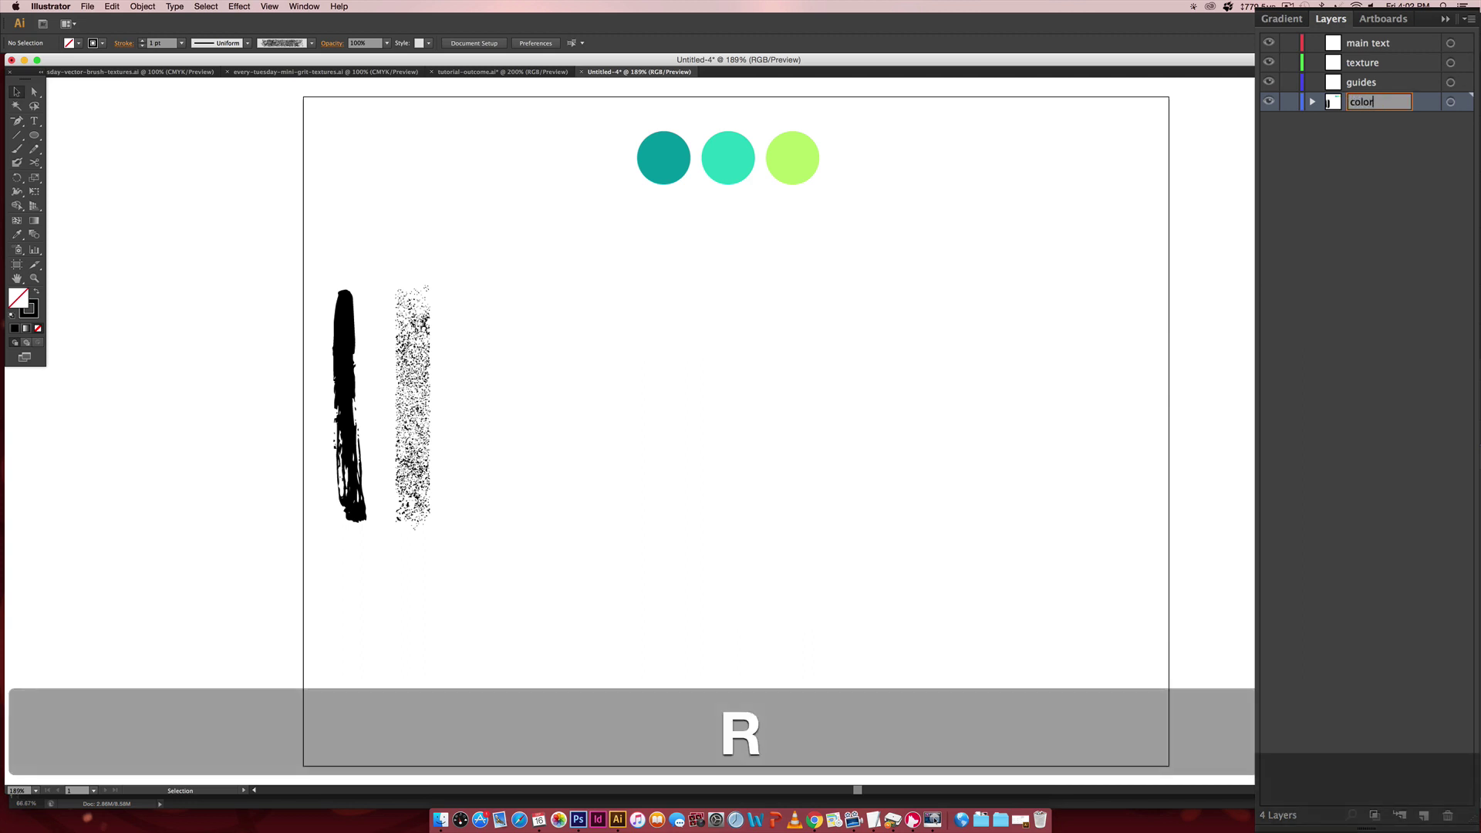
key("Return")
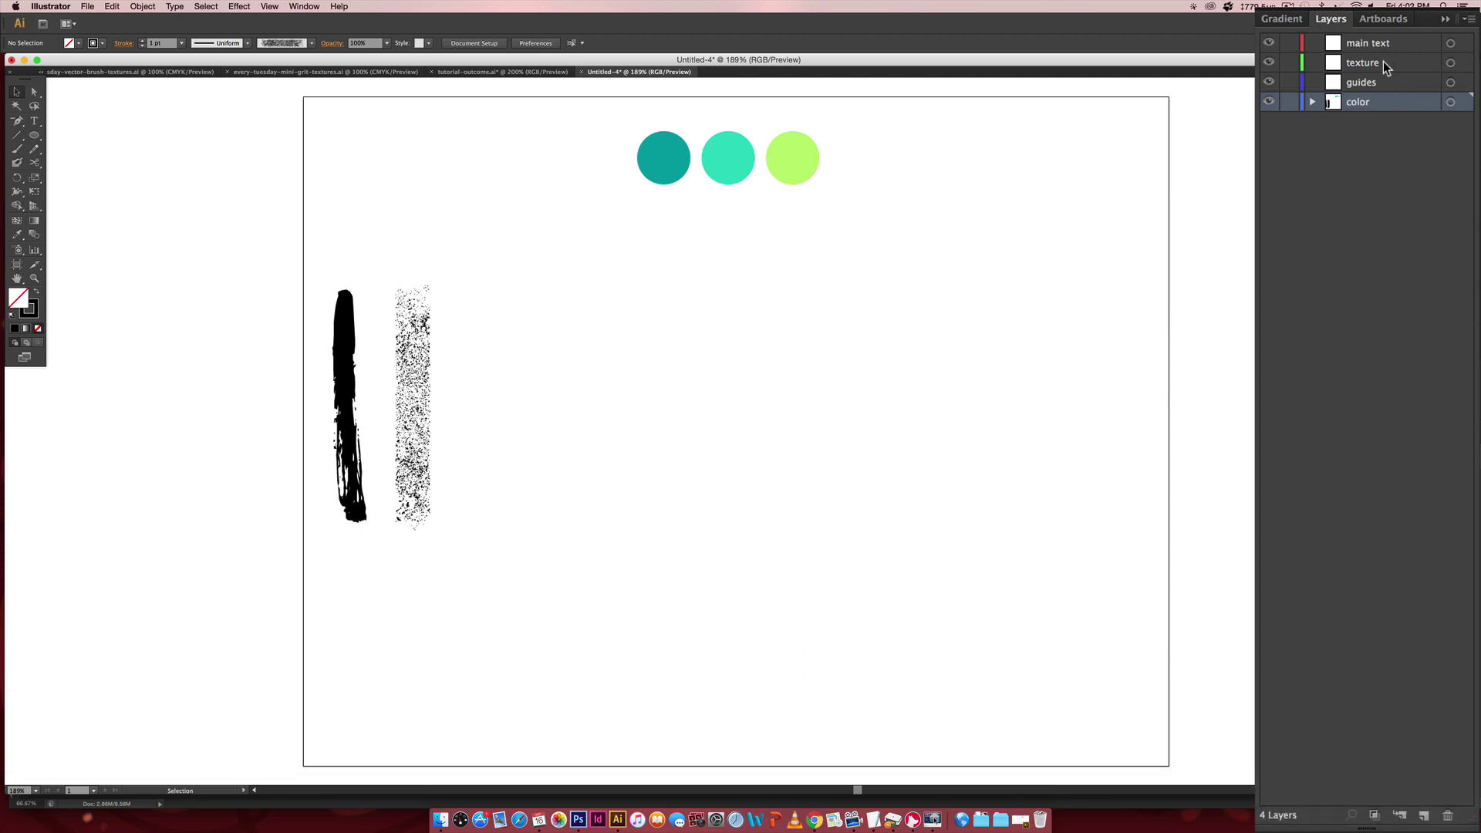
- On the main text layer, add the point text "tuesday" beside the texture strips and select it as an object
left_click(1377, 45)
key("t")
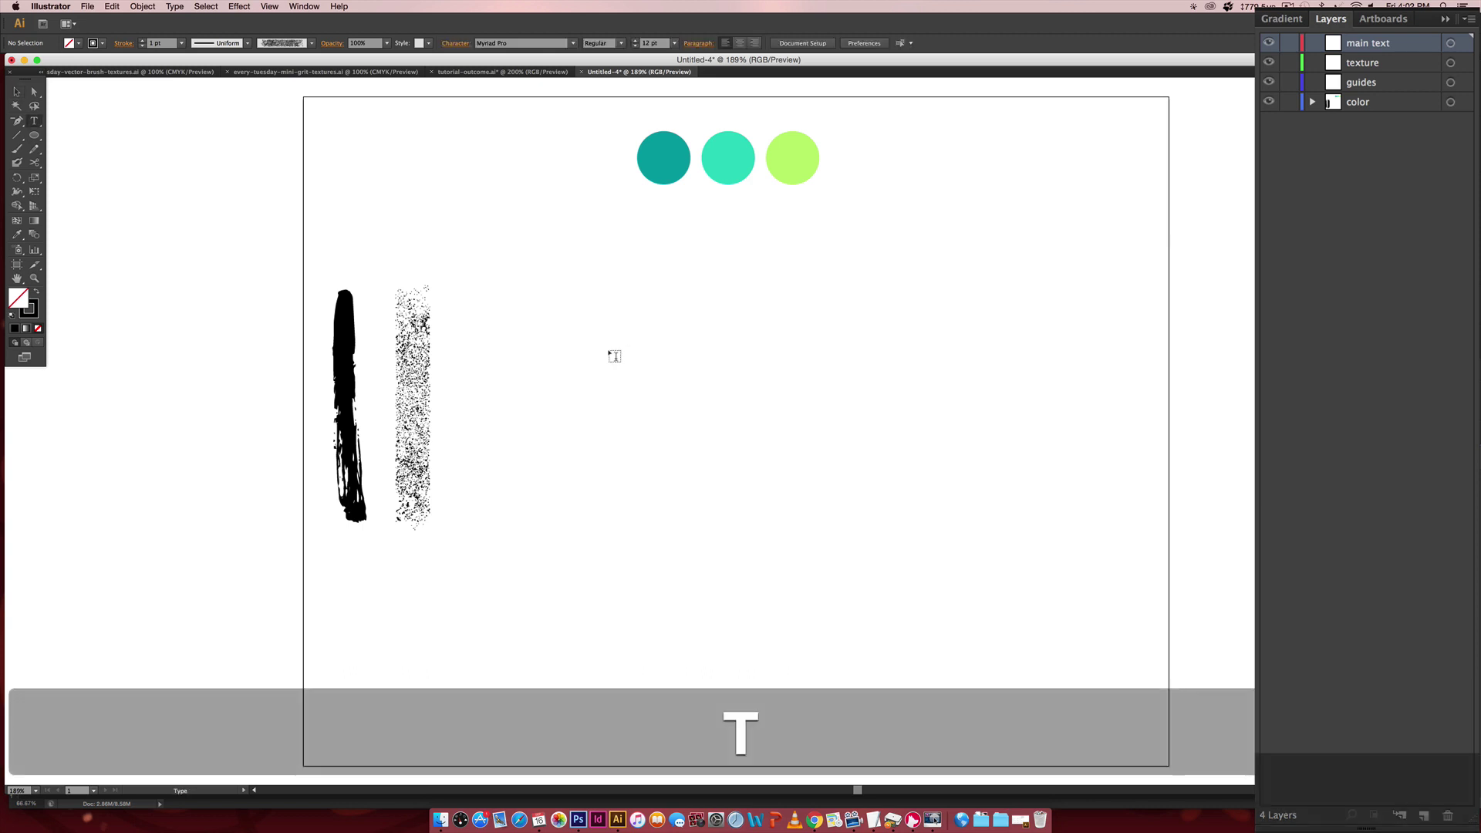
left_click(612, 351)
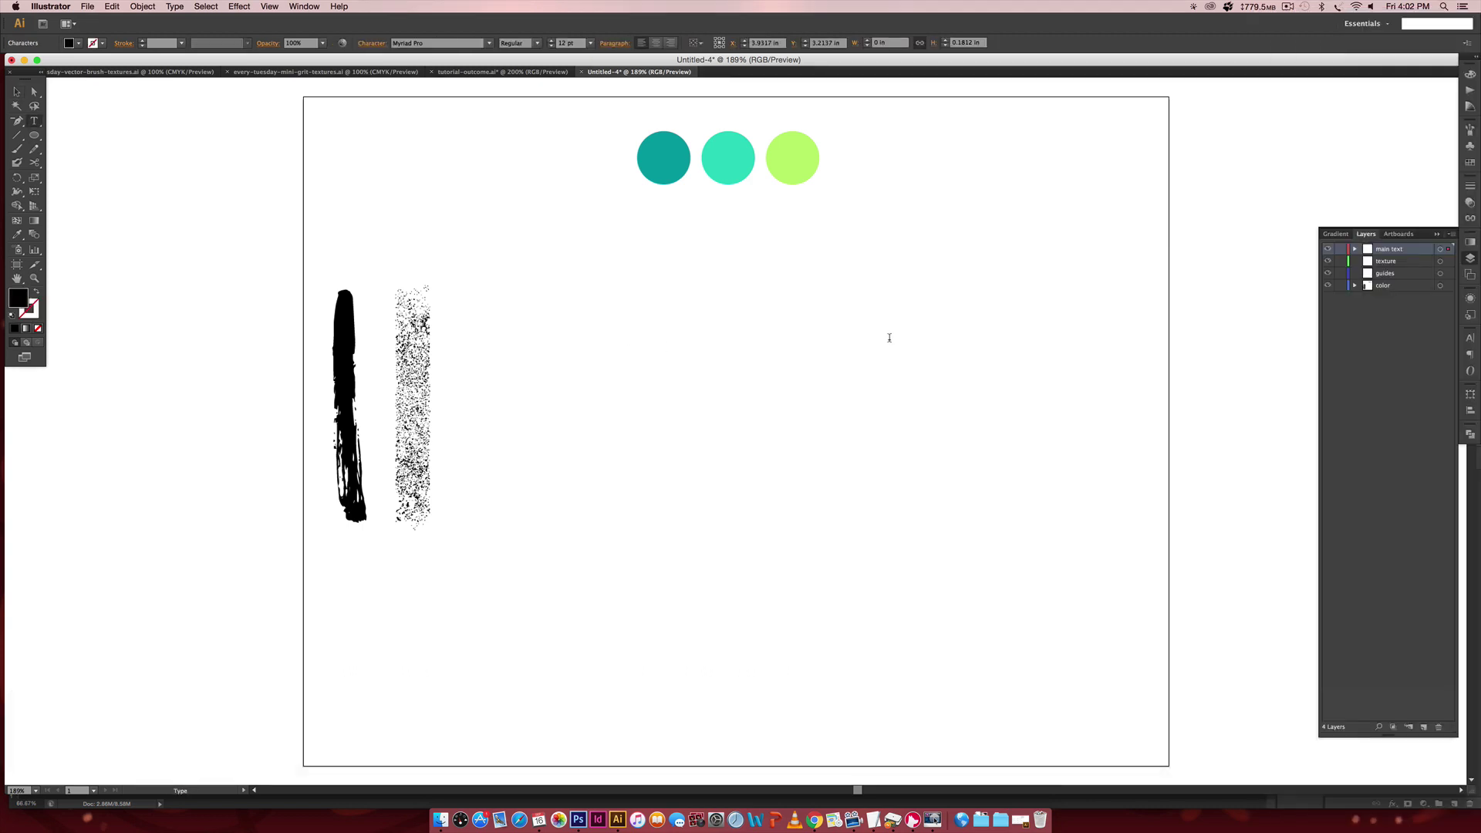
type("tuesday")
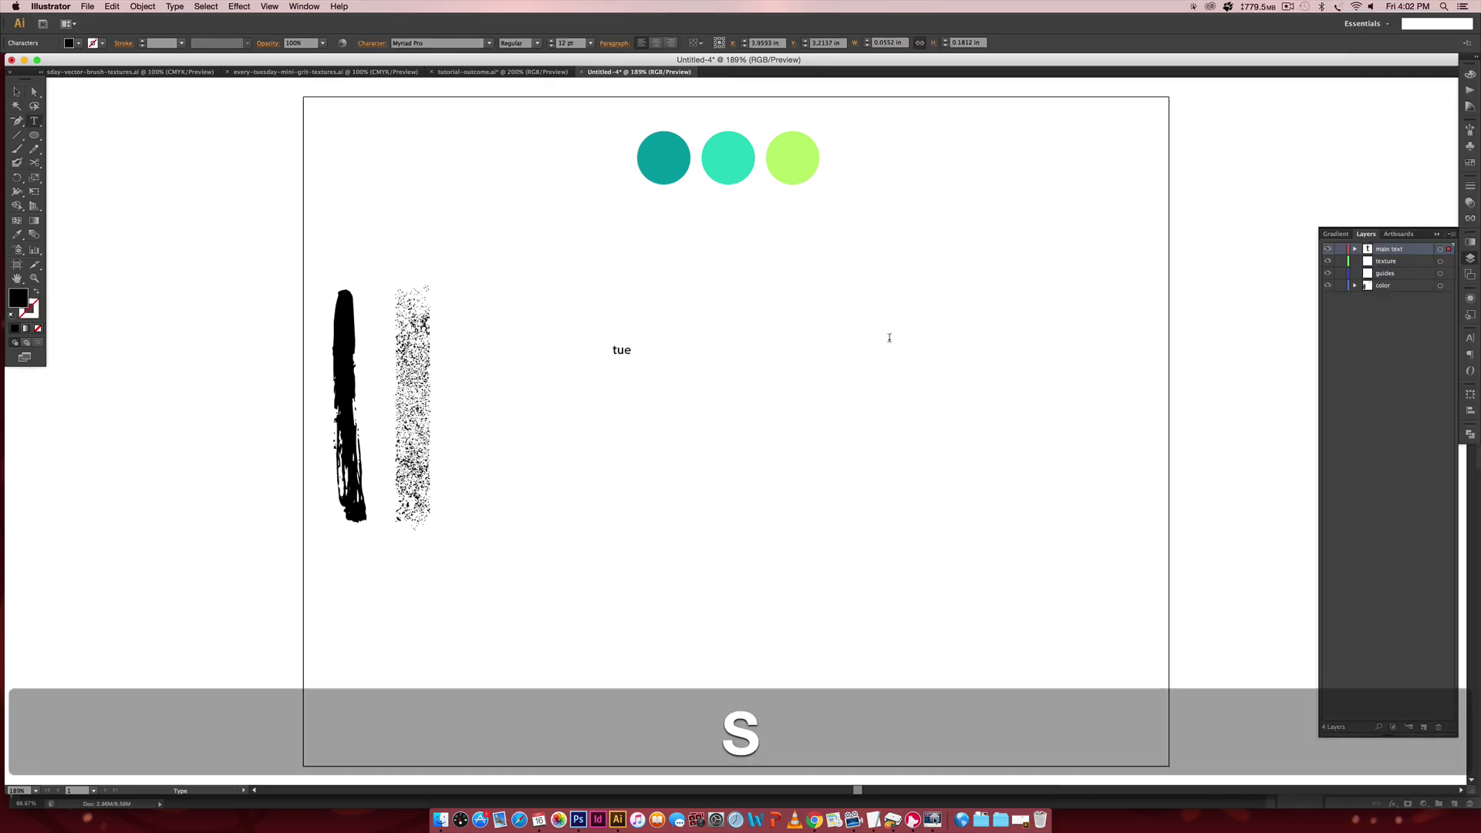
left_click(16, 91)
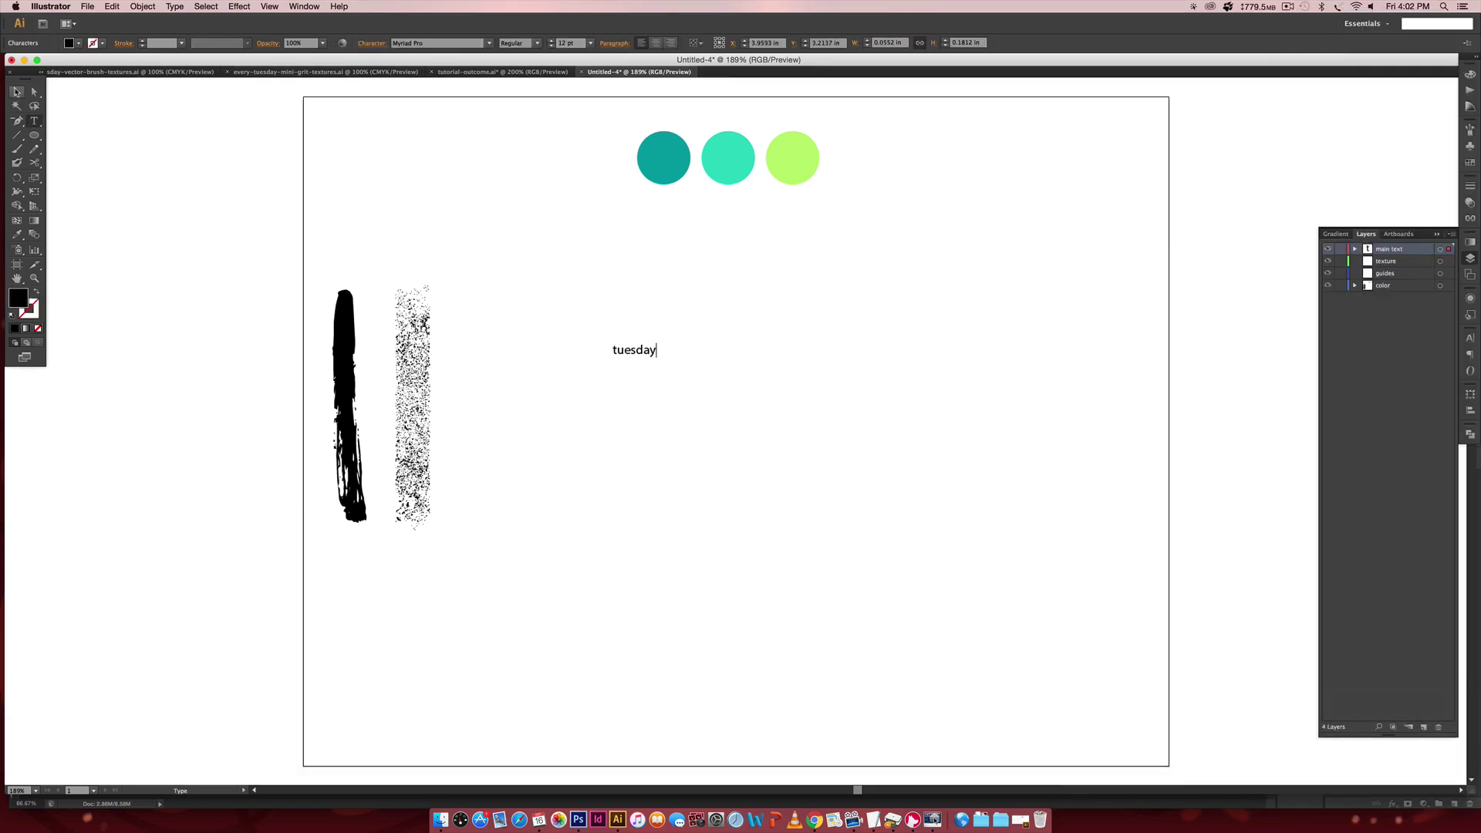
- Set the text in Skitch Solid with All Caps and scale it up to about 89 pt
left_click(1470, 338)
left_click(1385, 347)
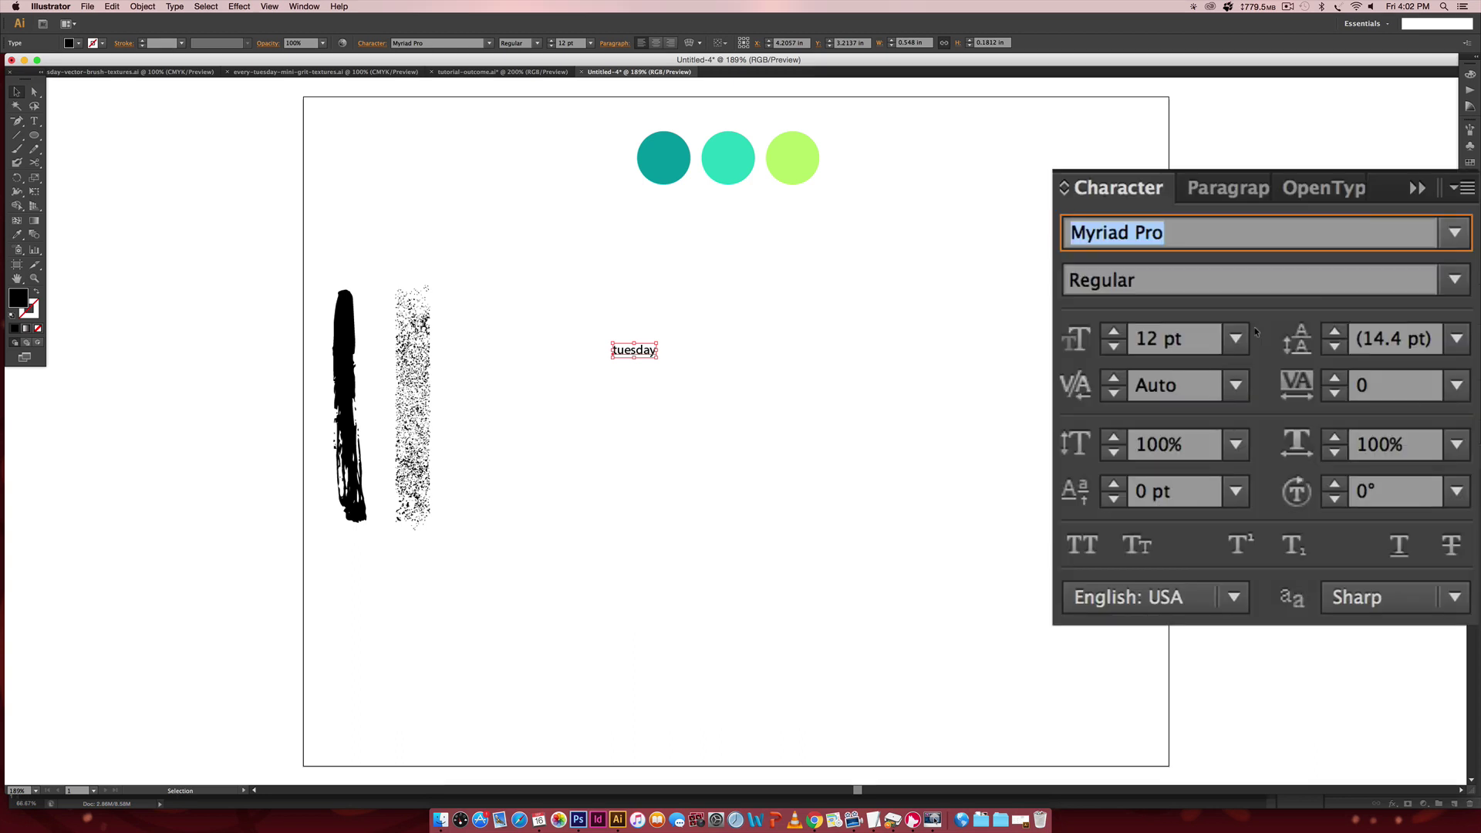
type("Skitch Solid")
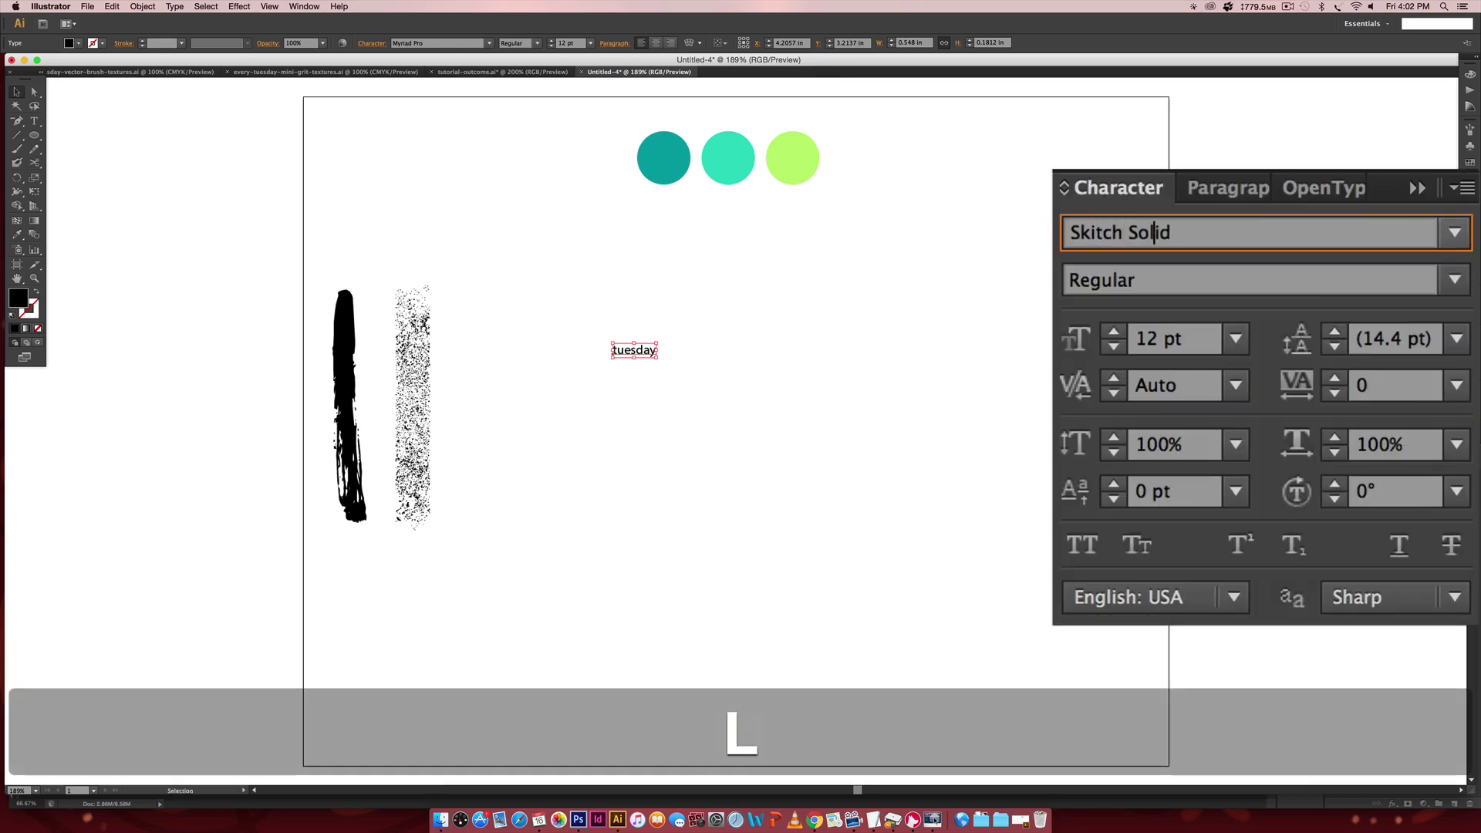
key("Return")
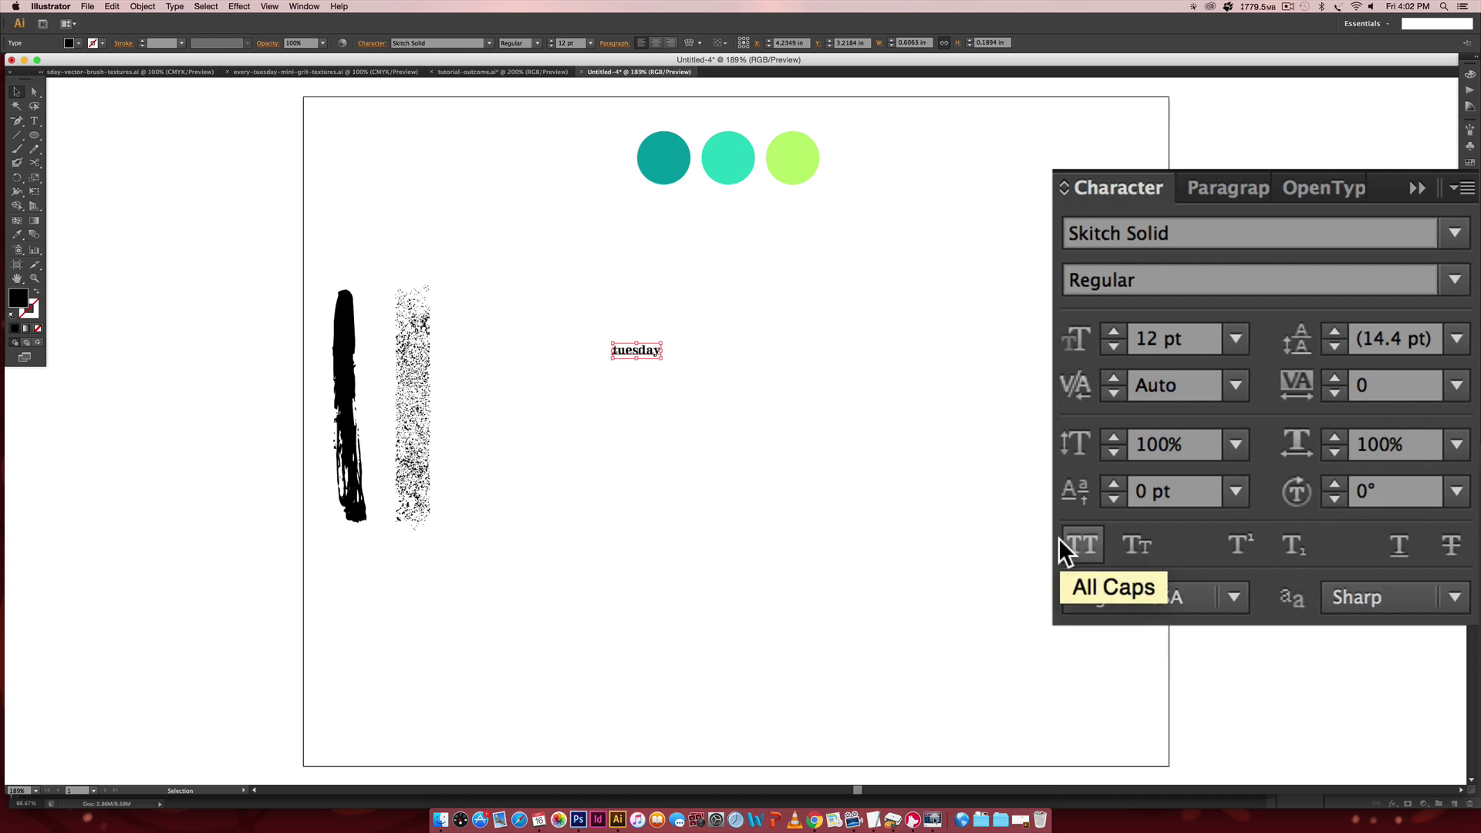
left_click(1080, 545)
left_click_drag(675, 350, 1069, 351)
left_click_drag(916, 353, 886, 482)
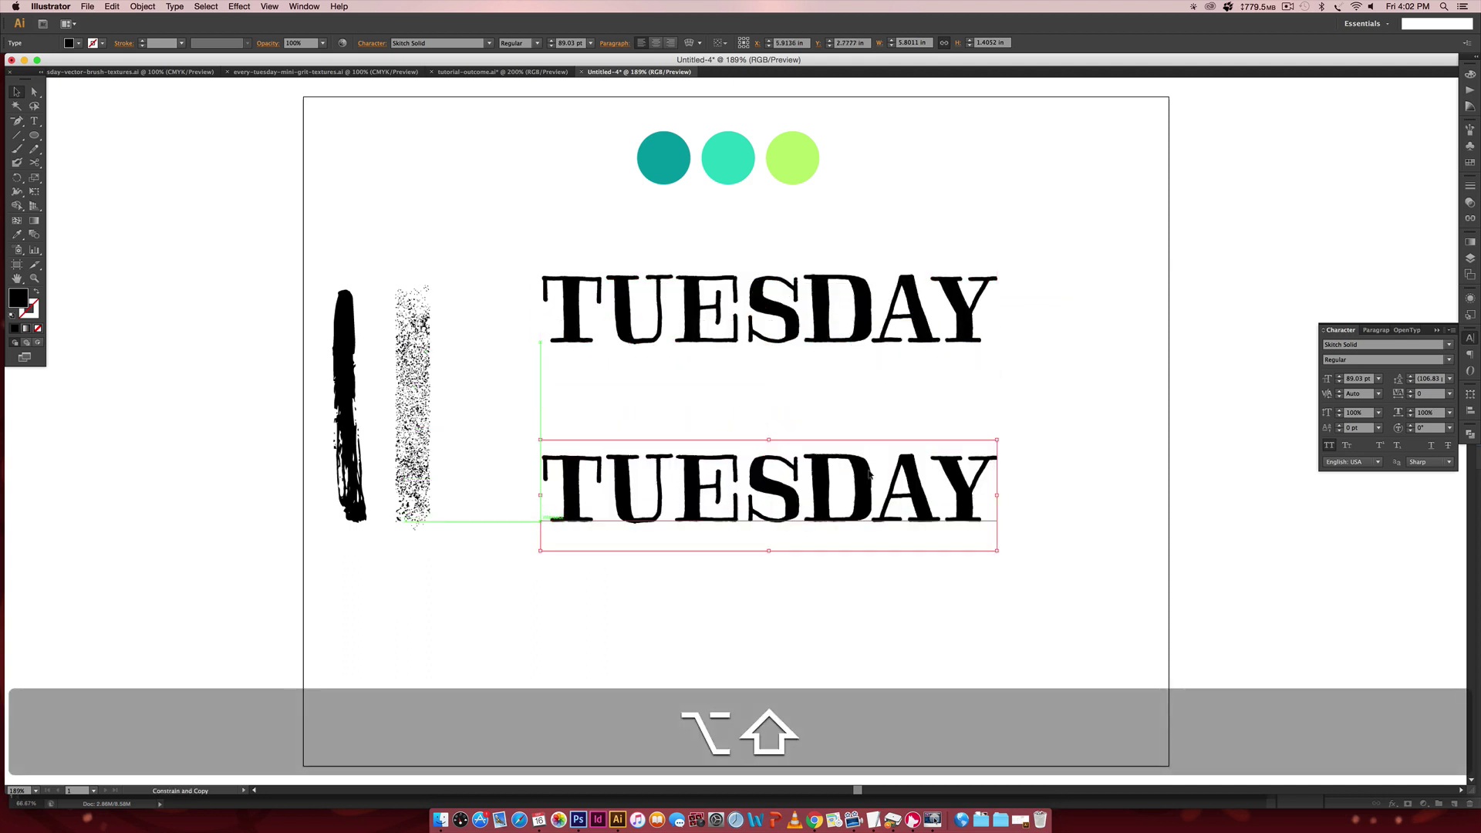
left_click(1056, 339)
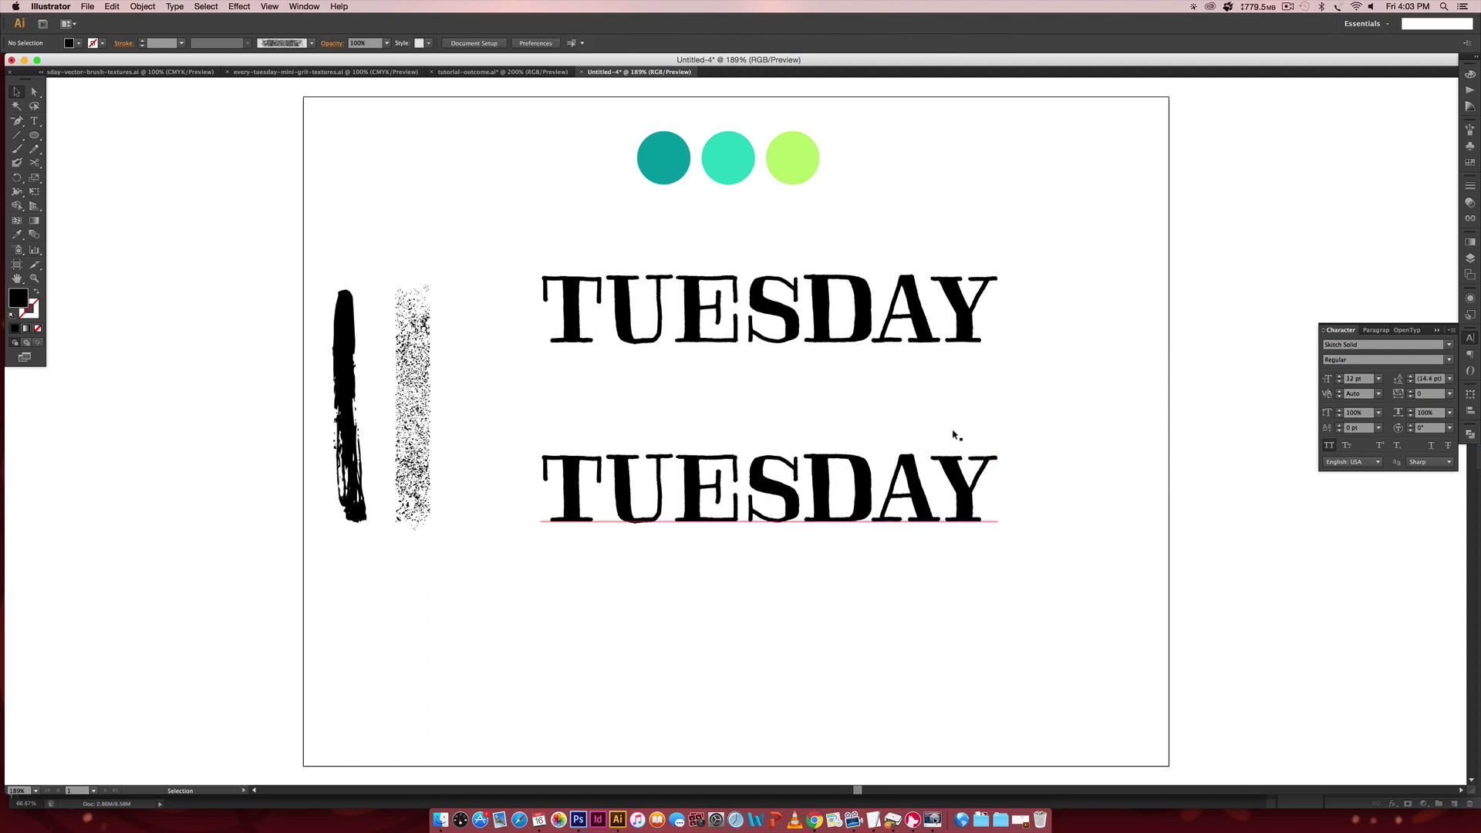
left_click(894, 456)
key("BackSpace")
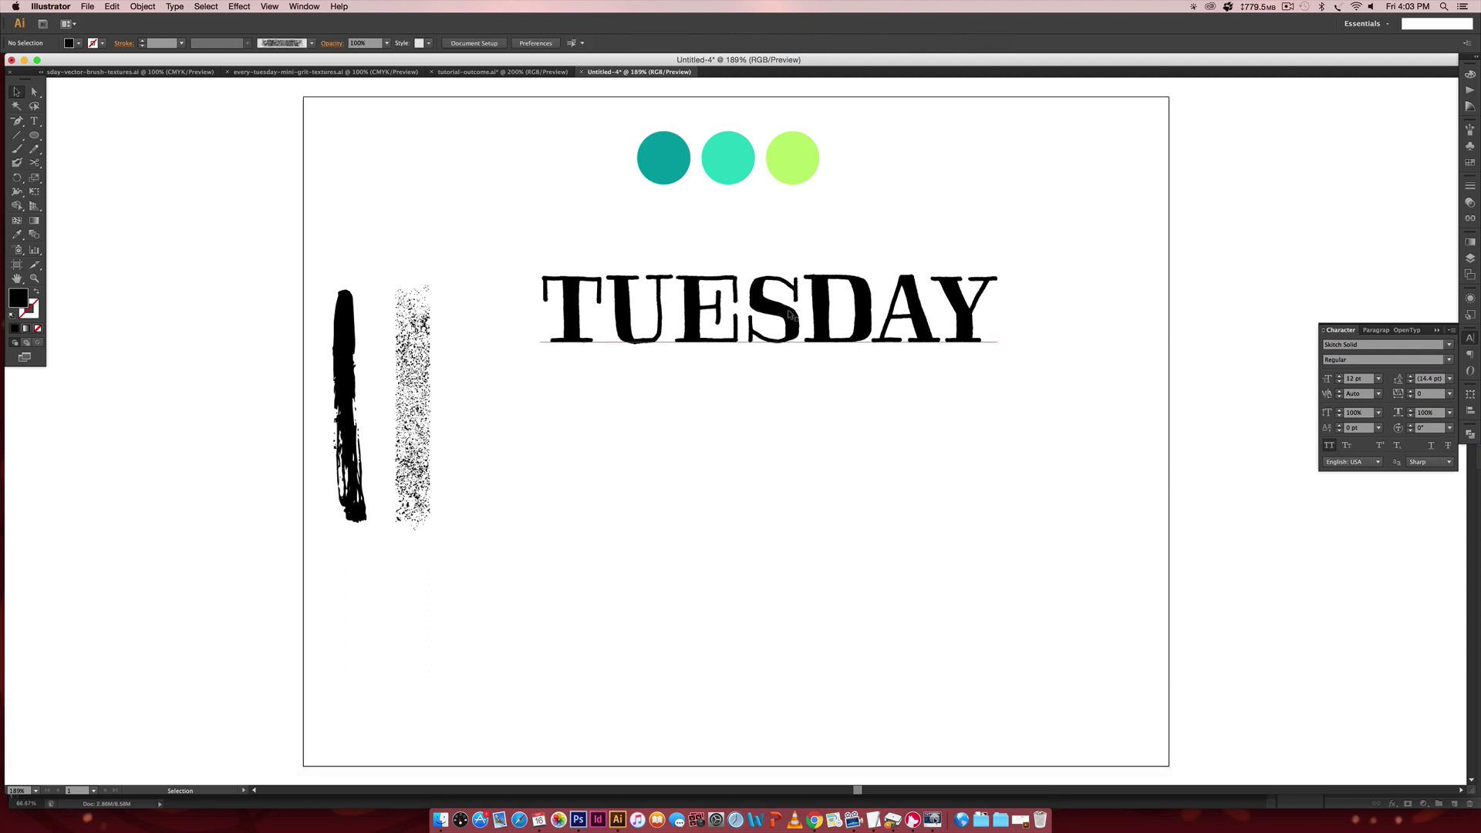
- Duplicate the TUESDAY text straight down, about 2.6 in below the original, and clear the selection
key("alt")
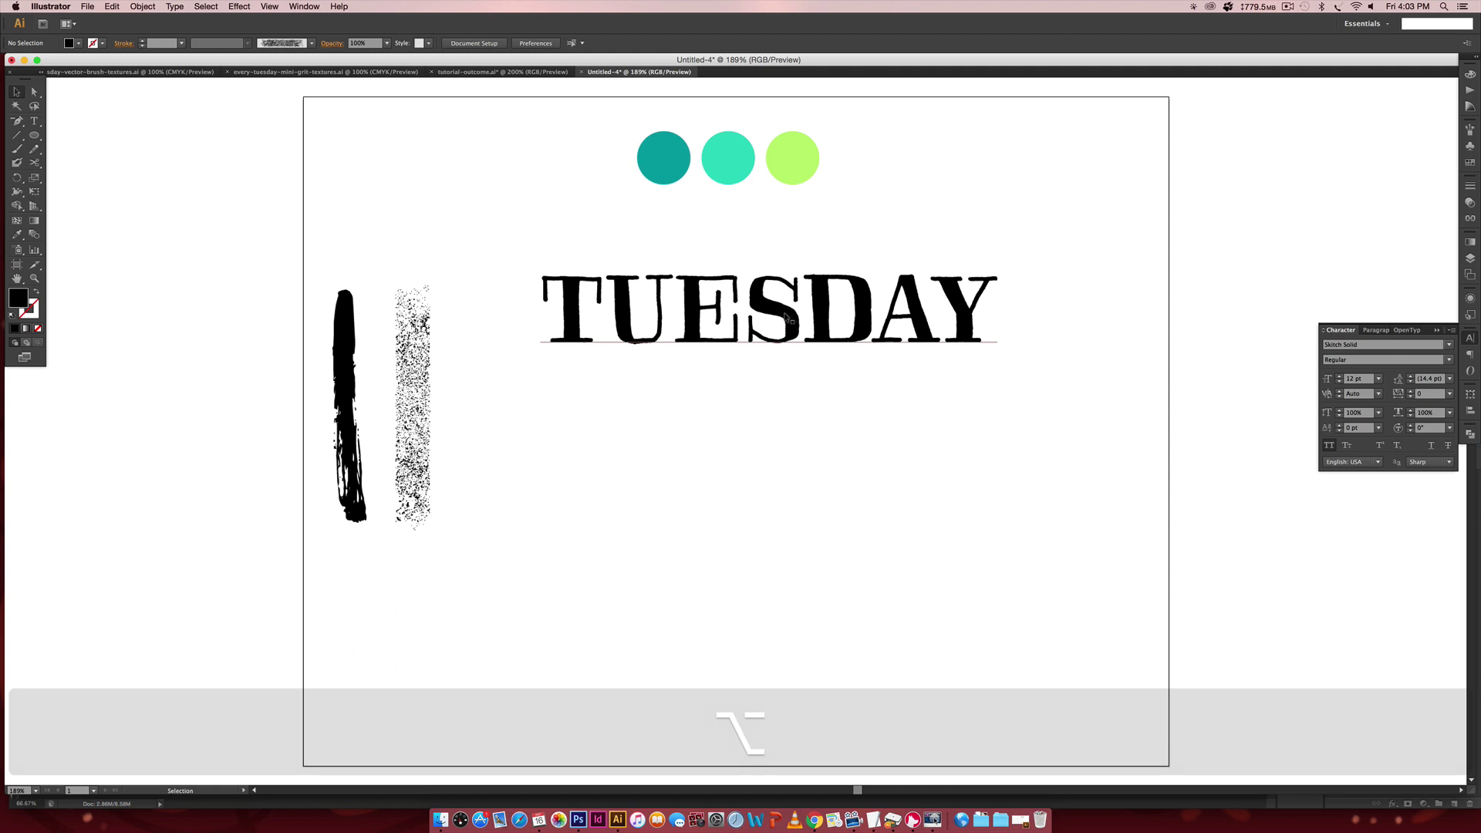
key("alt+shift")
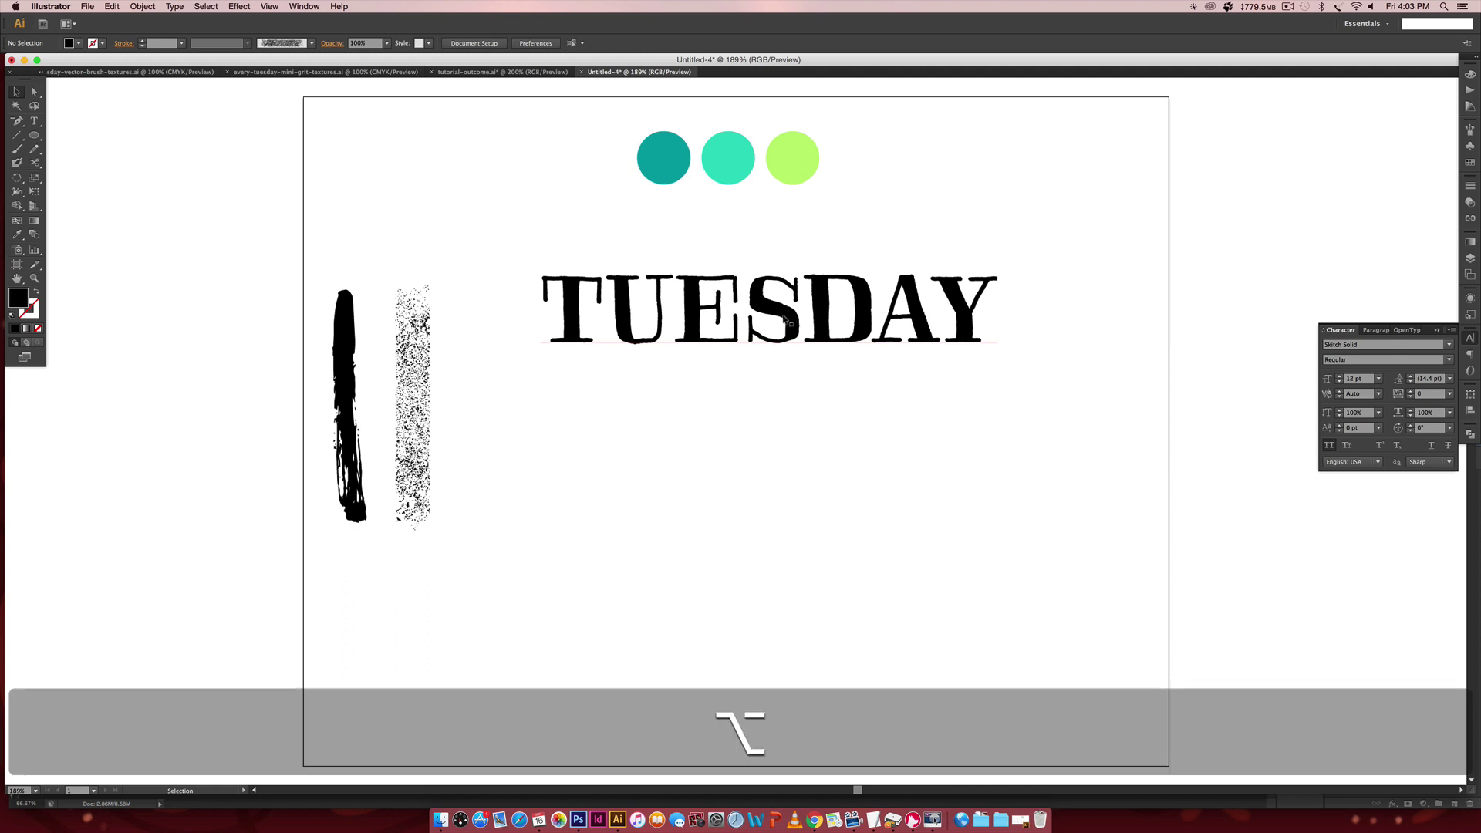
left_click_drag(785, 319, 819, 515)
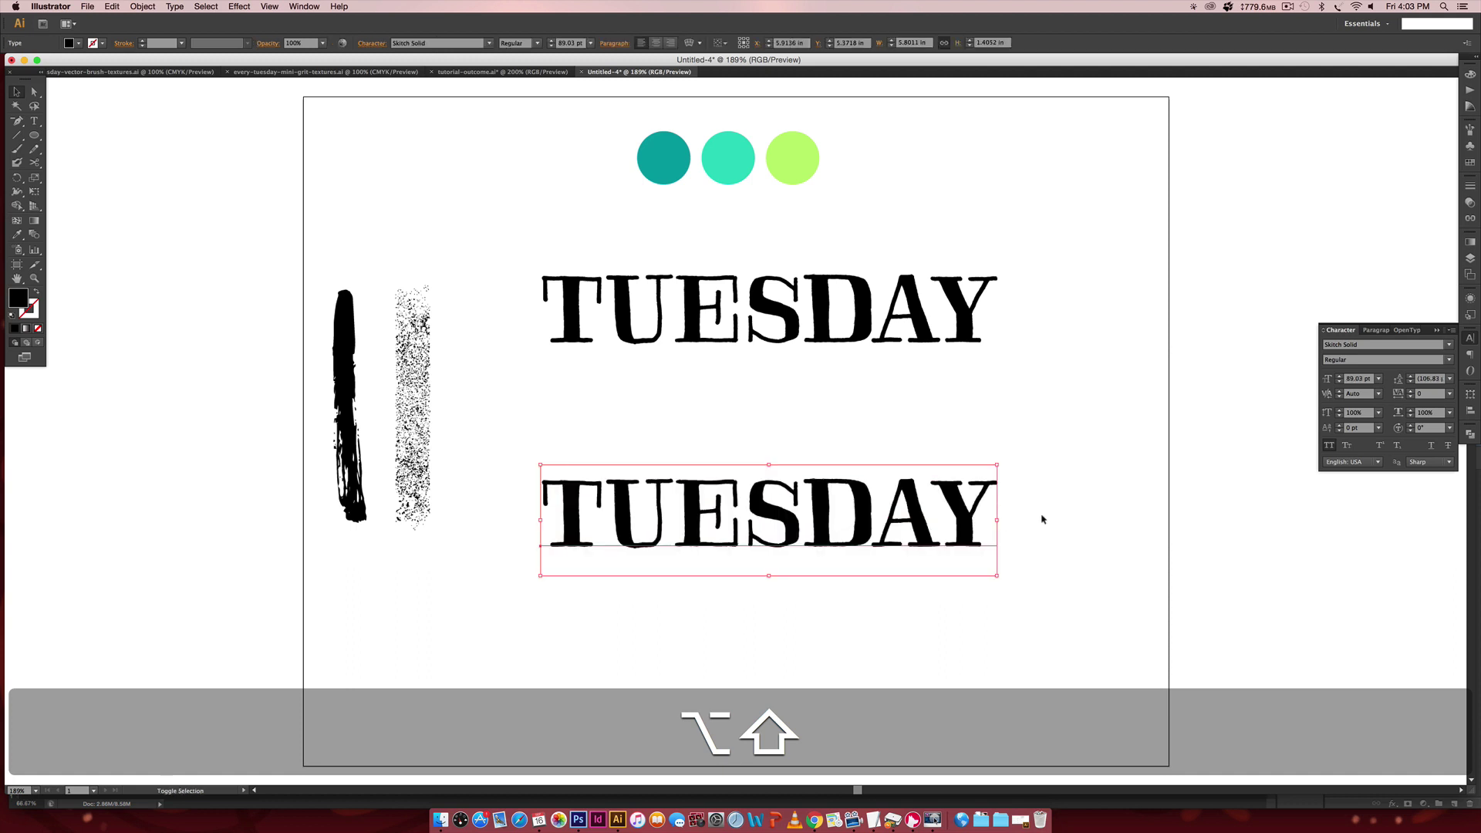
left_click(1102, 498)
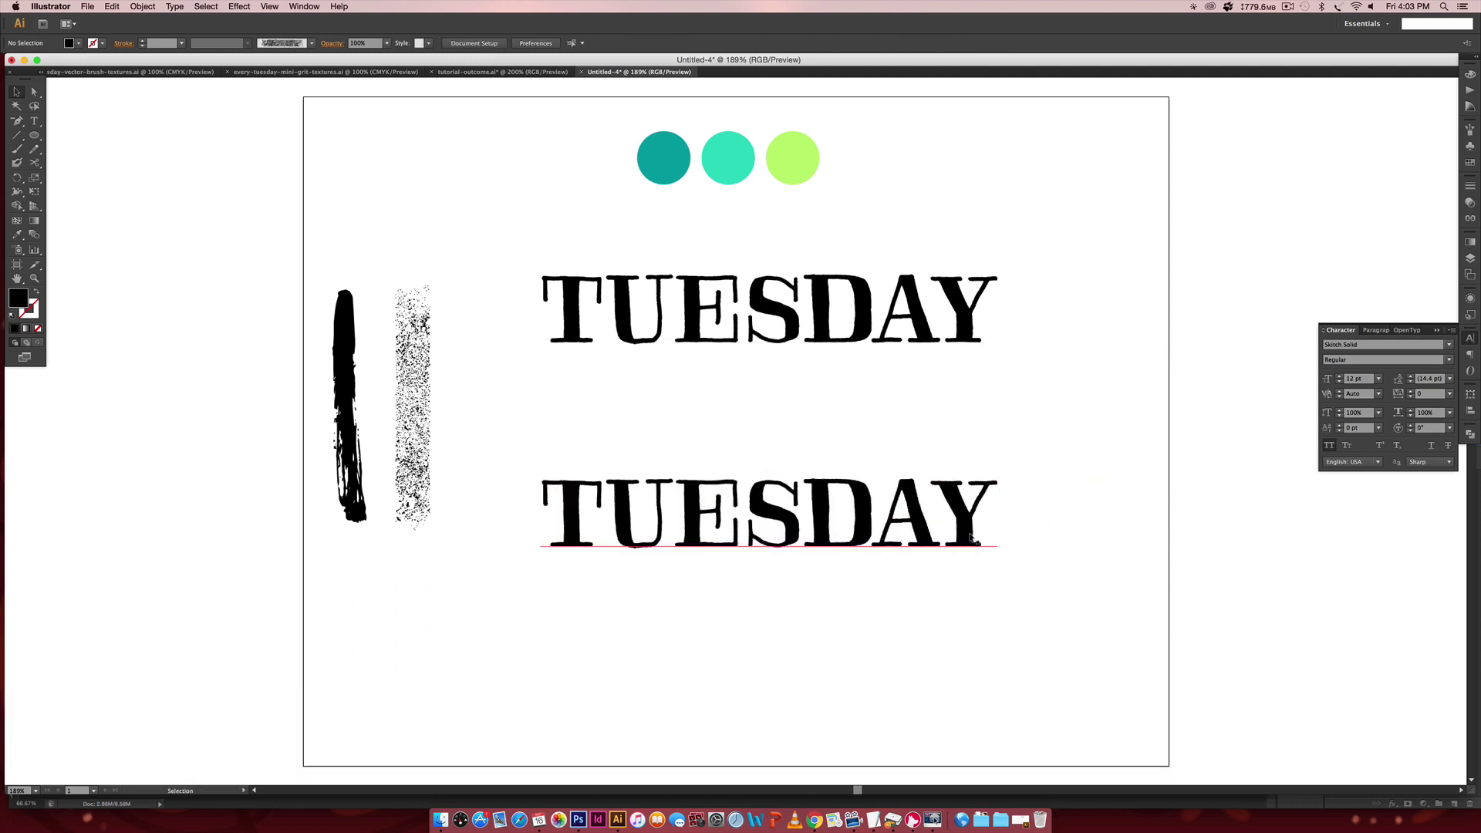
- Recolor the upper TUESDAY text by sampling the lime green swatch circle
left_click(900, 302)
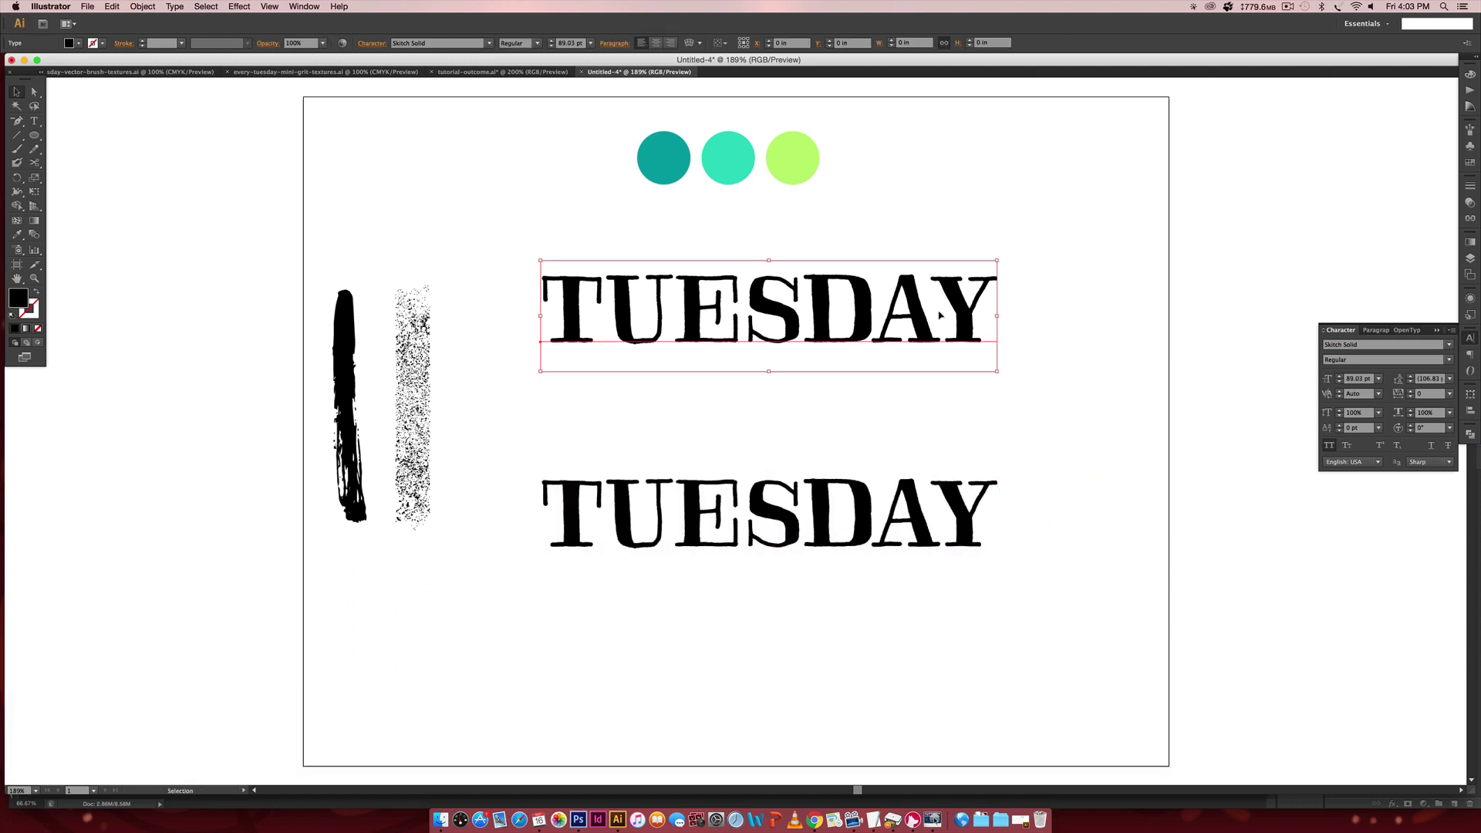
left_click(531, 72)
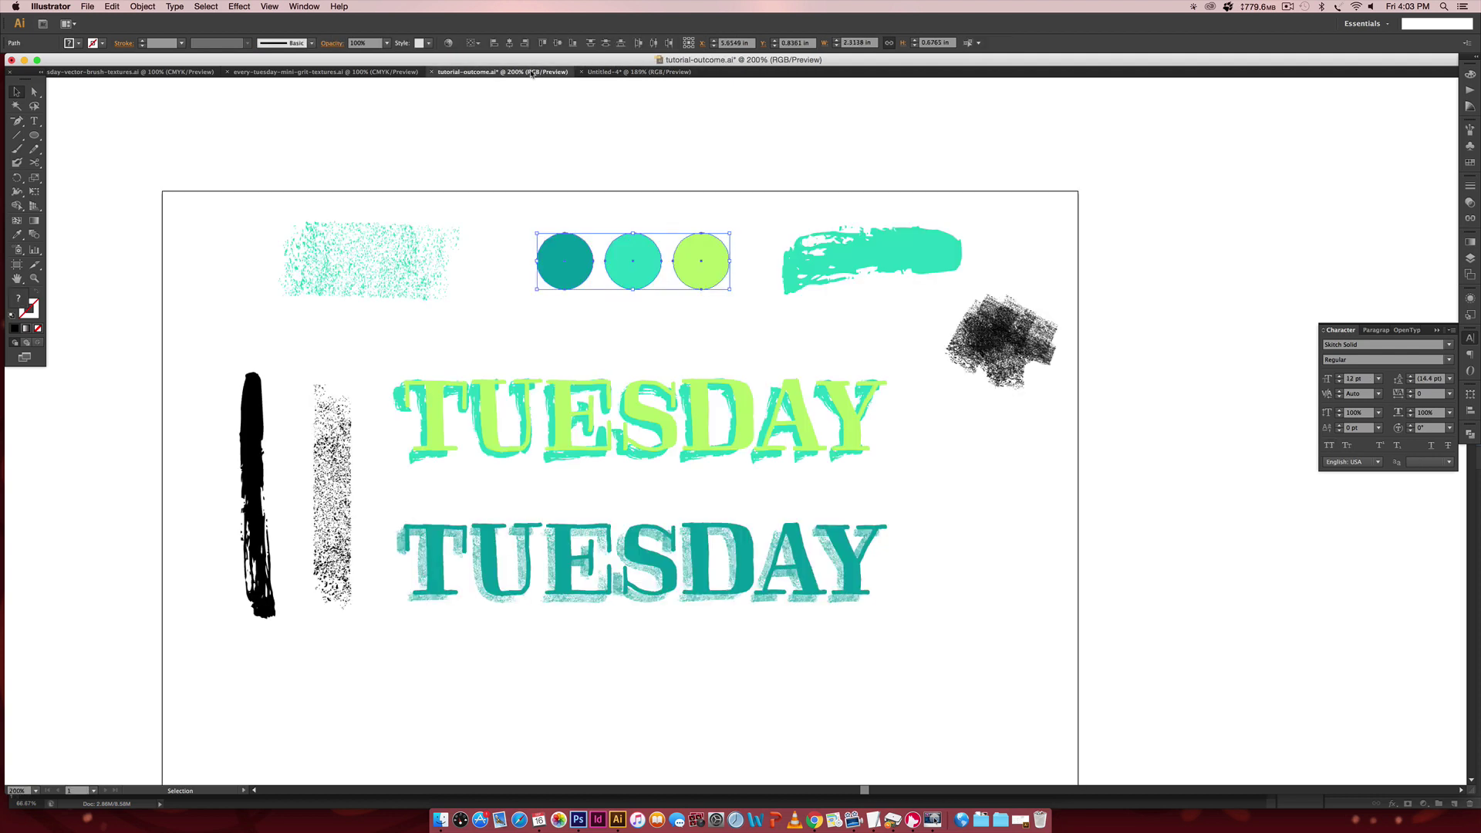
left_click(638, 72)
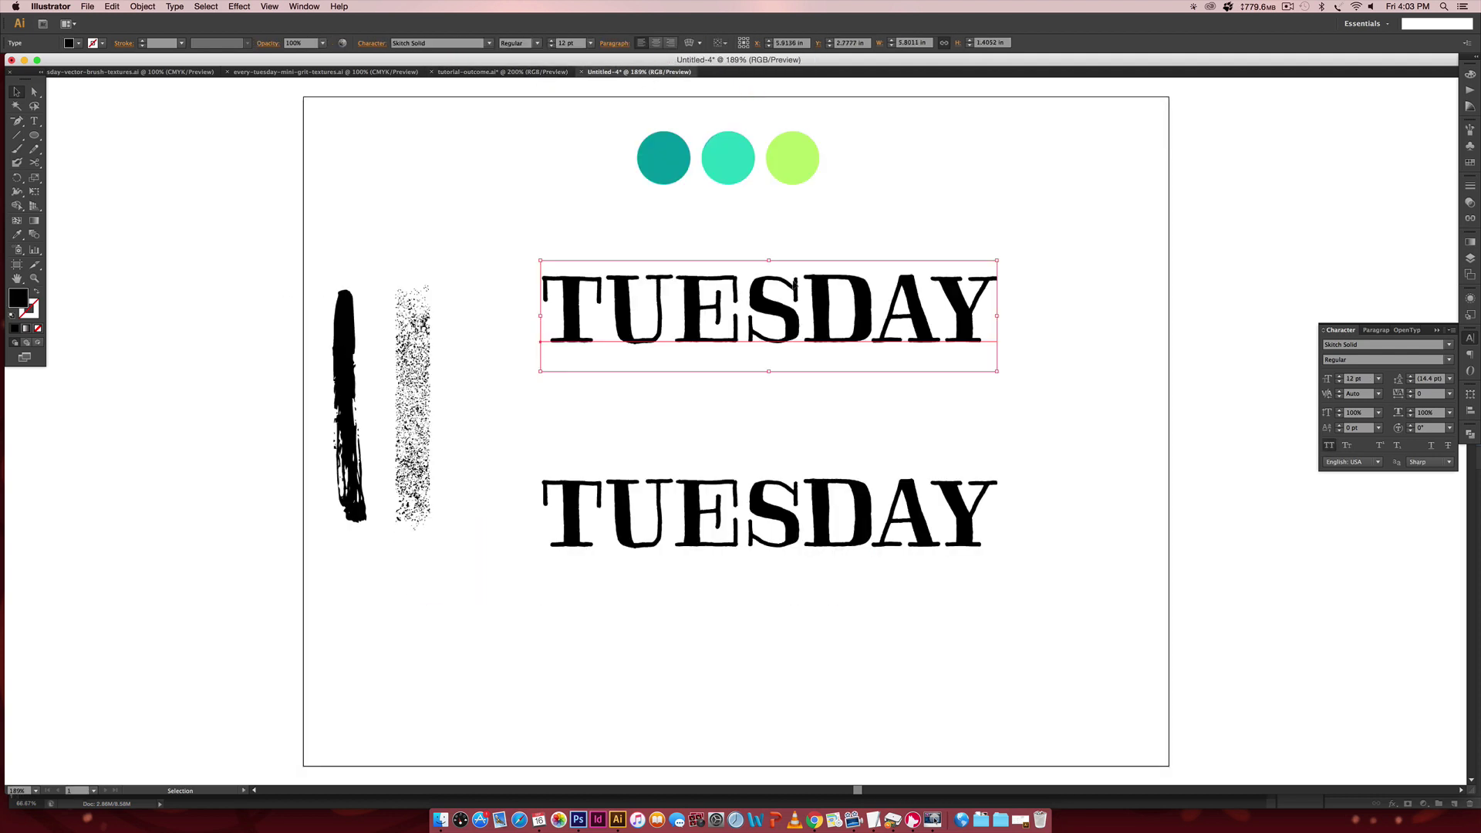
key("i")
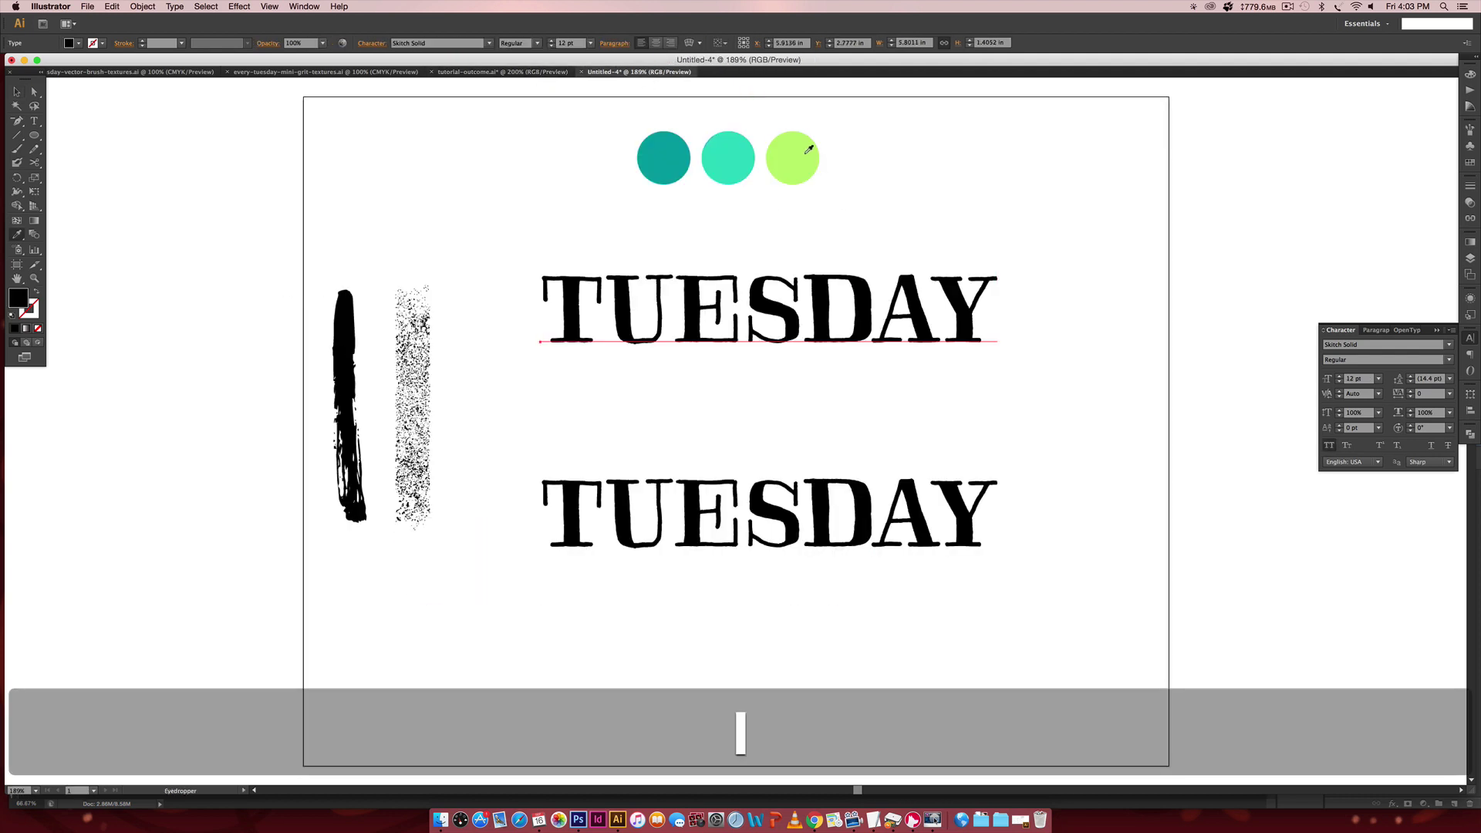
left_click(794, 152)
- Recolor the lower TUESDAY text with the dark teal swatch circle's color and clear the selection
key("v")
left_click(810, 472)
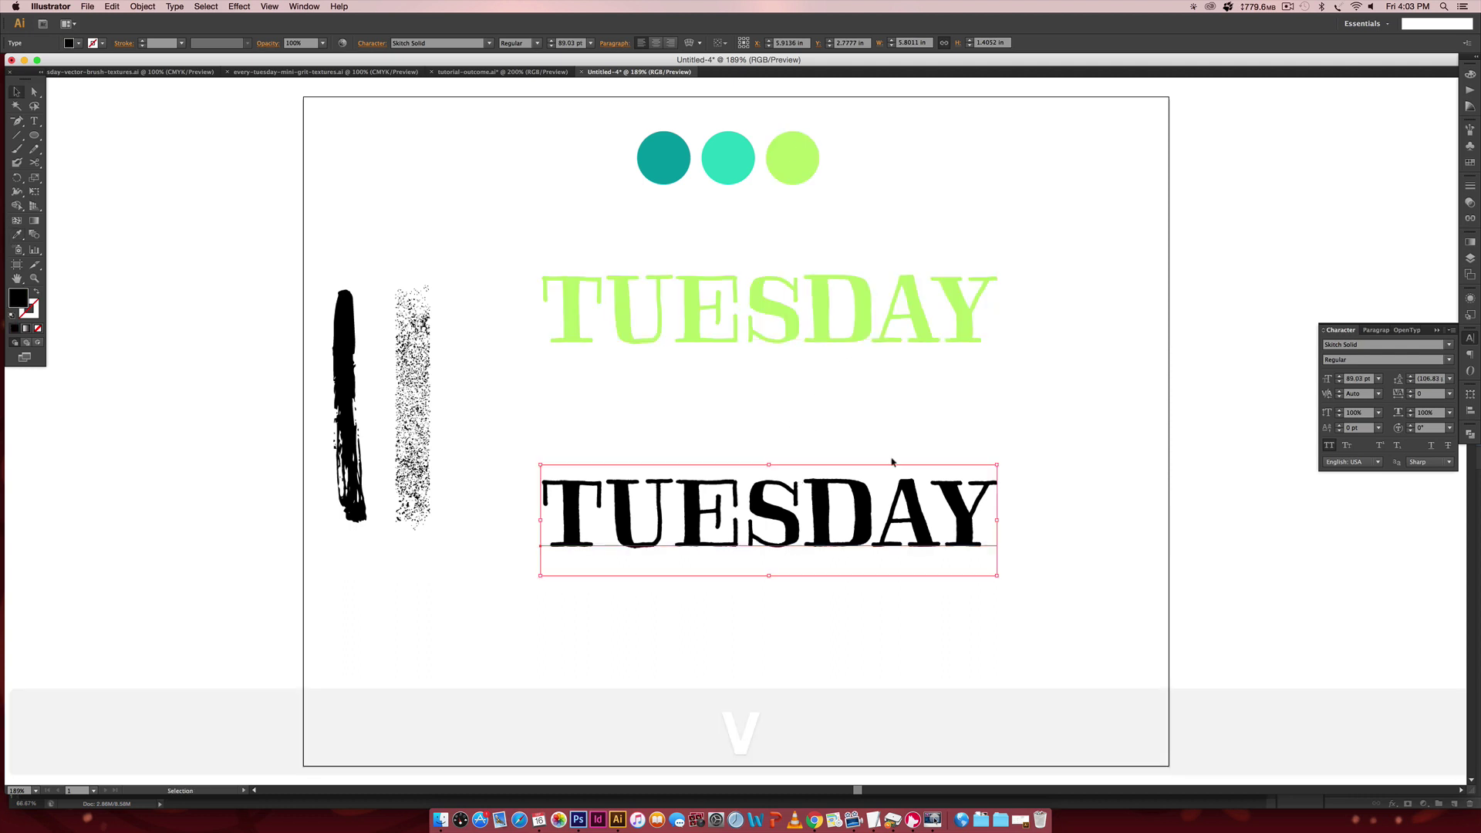
key("i")
left_click(664, 138)
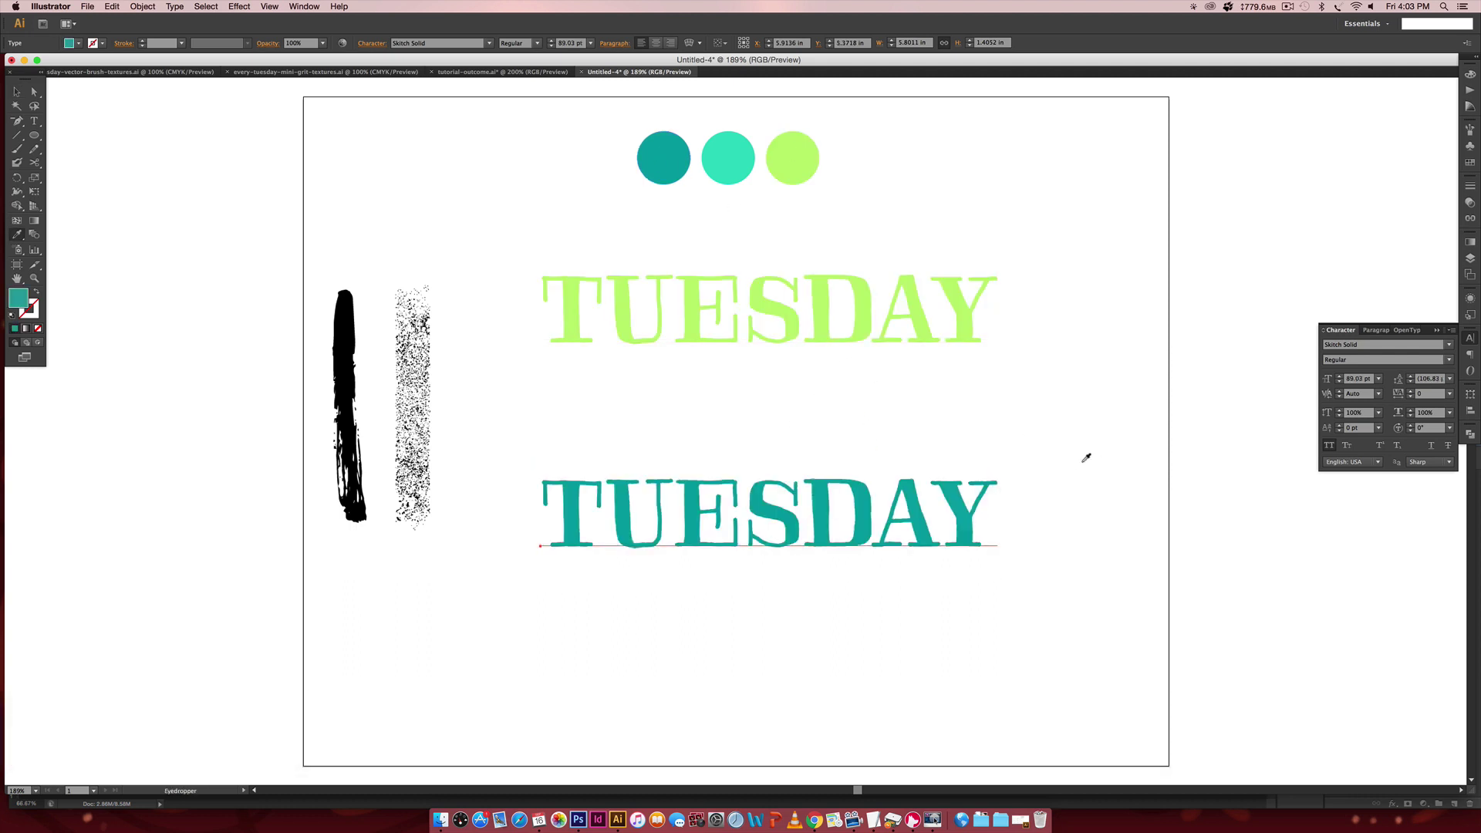
key("v")
left_click(1114, 470)
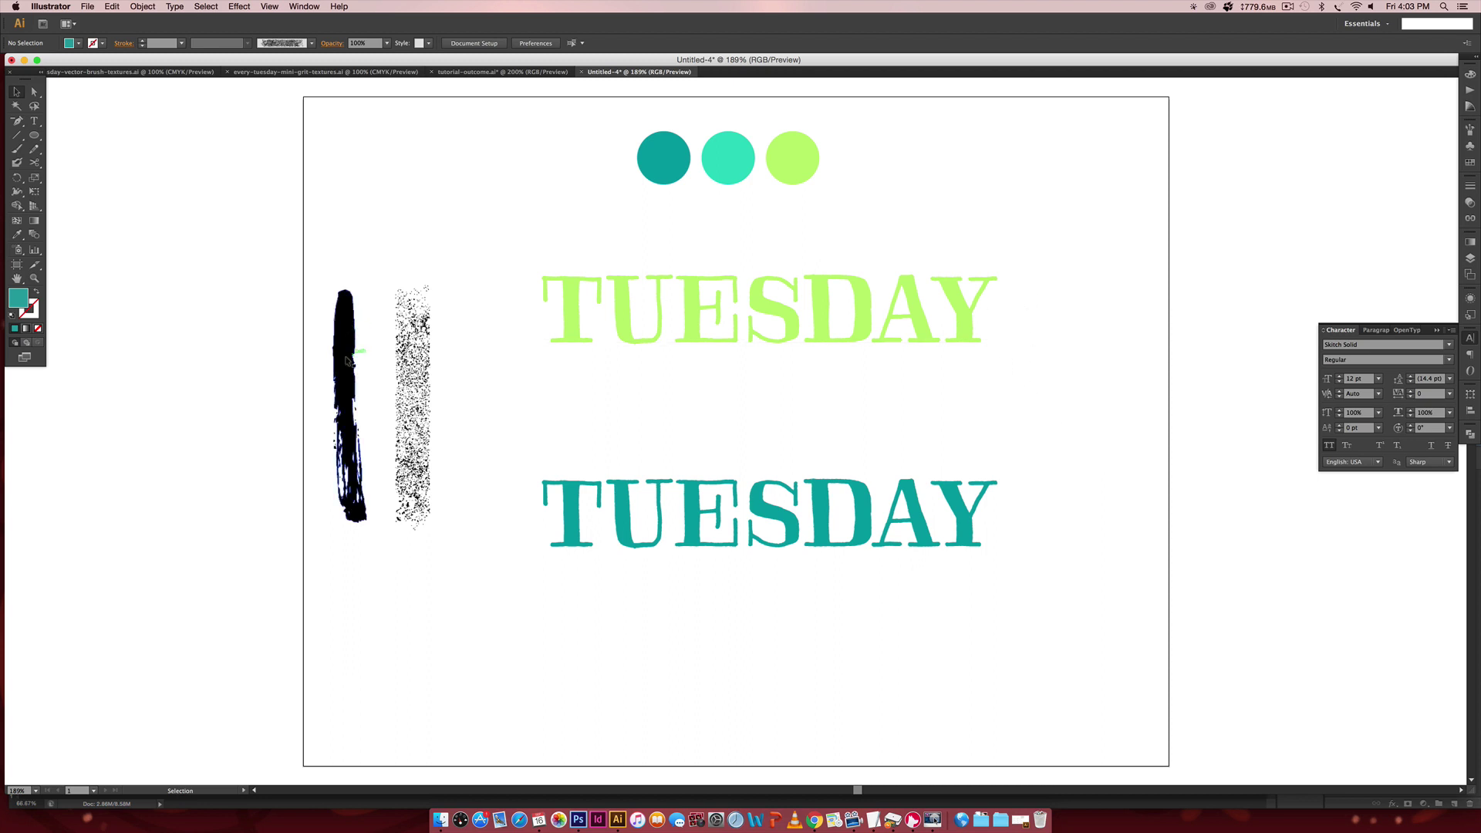
- Duplicate both TUESDAY texts together, offsetting the copies about 0.08 in left and 0.07 in down as shadow guides
left_click(502, 72)
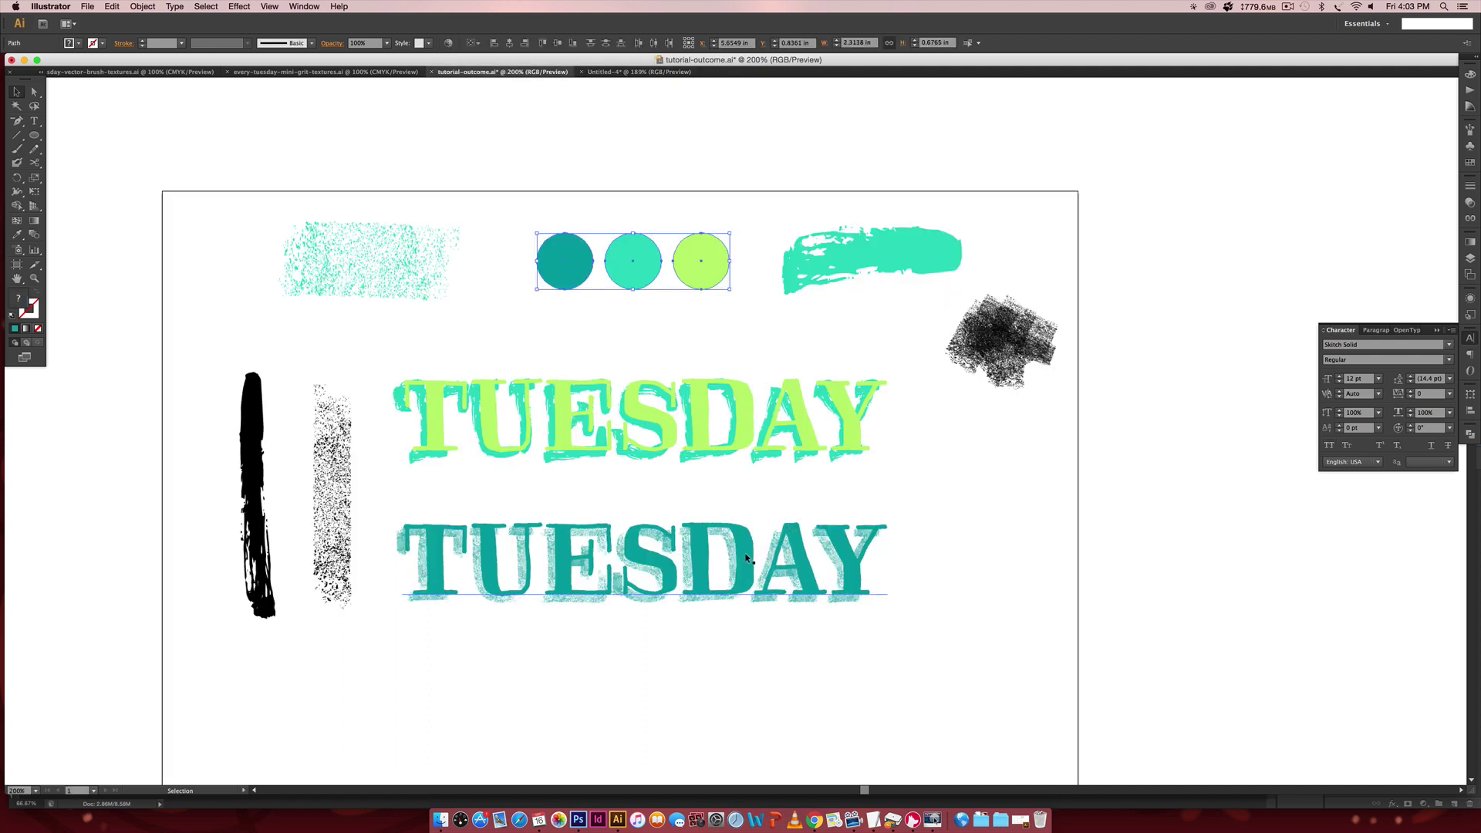
left_click(634, 73)
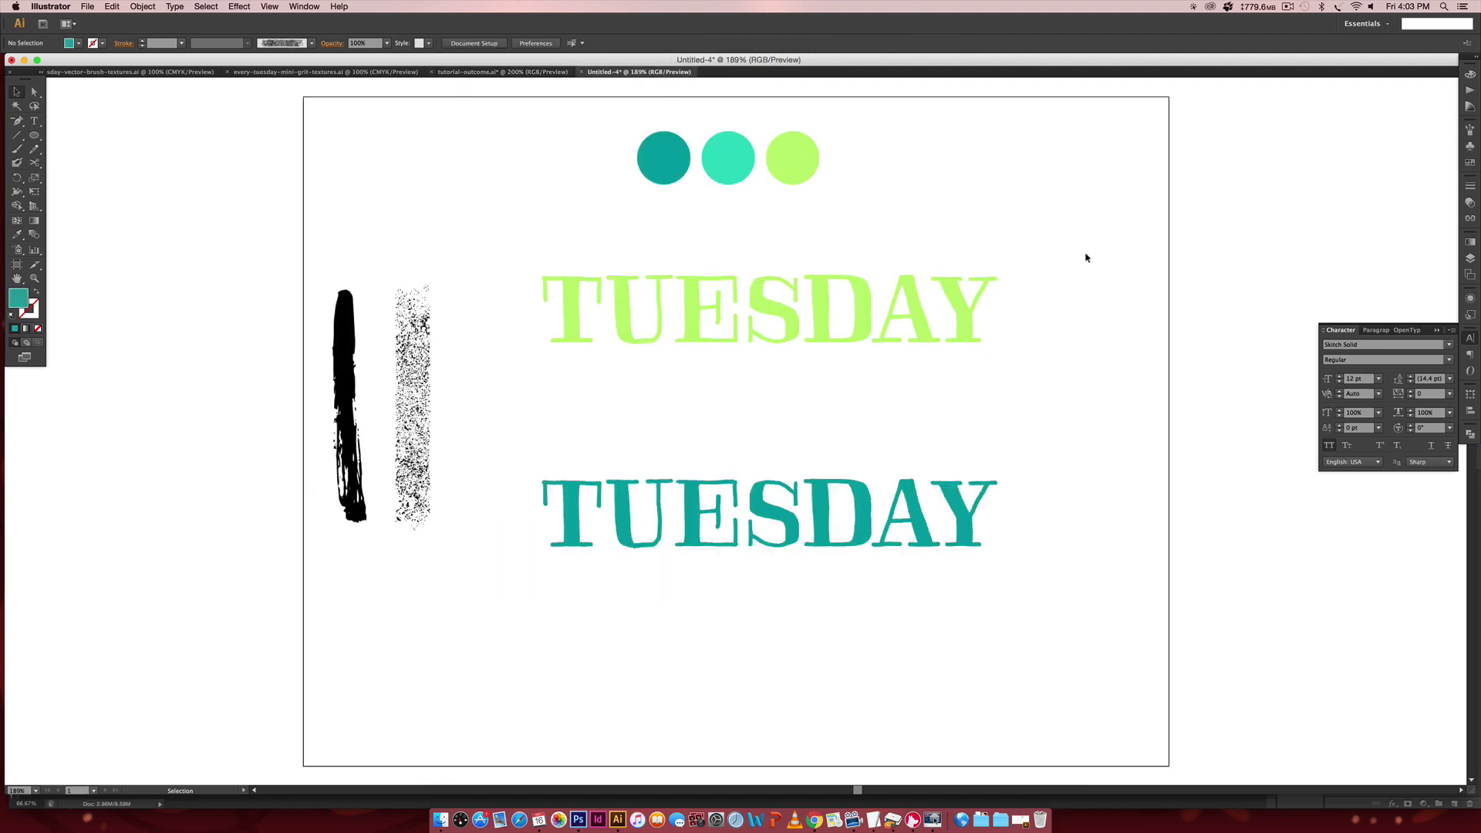
left_click_drag(1085, 258, 540, 581)
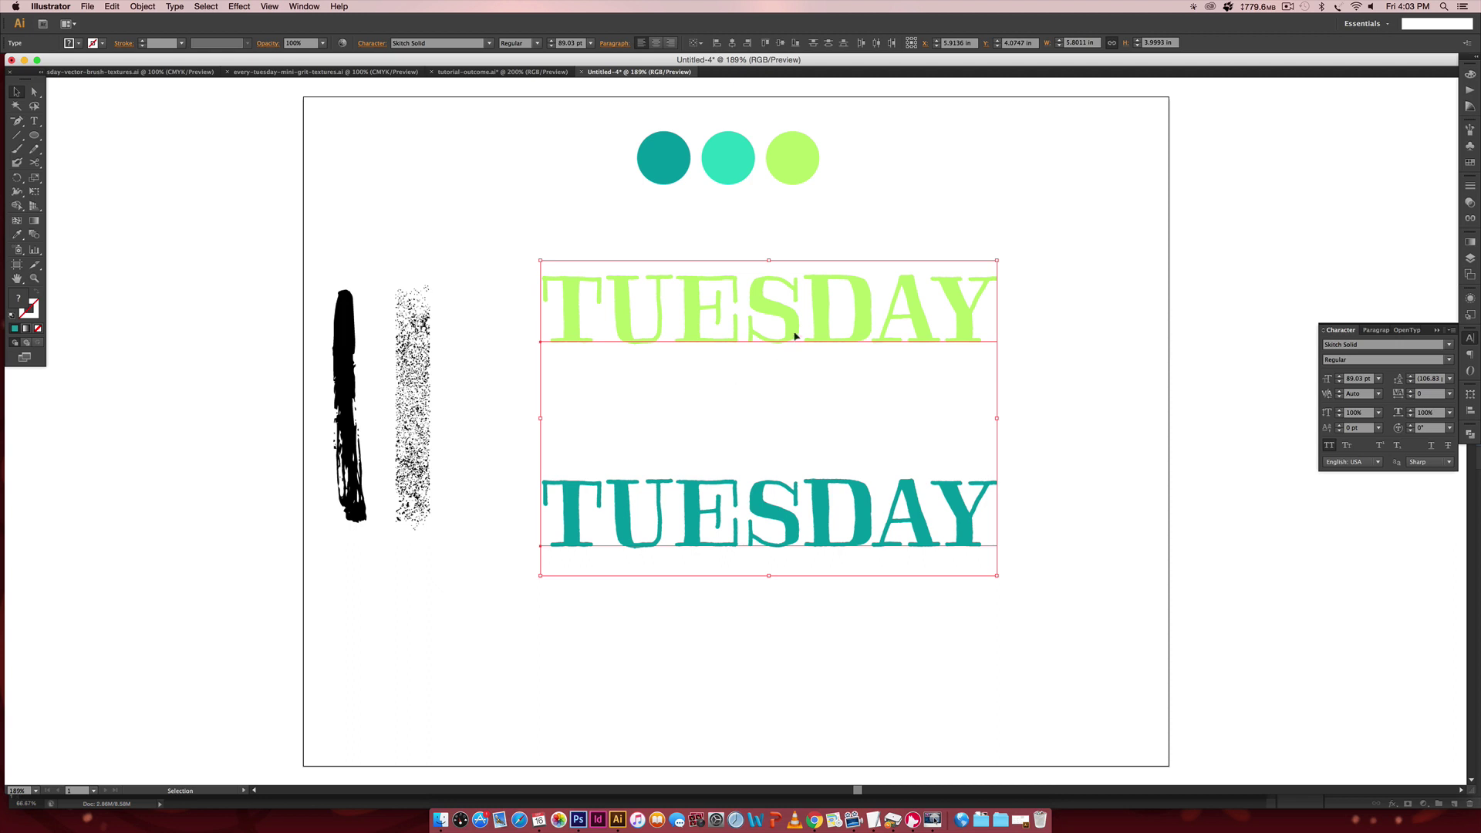
key("alt")
left_click_drag(787, 324, 783, 331)
- Fill the two offset TUESDAY copies with the gray 999999
key("i")
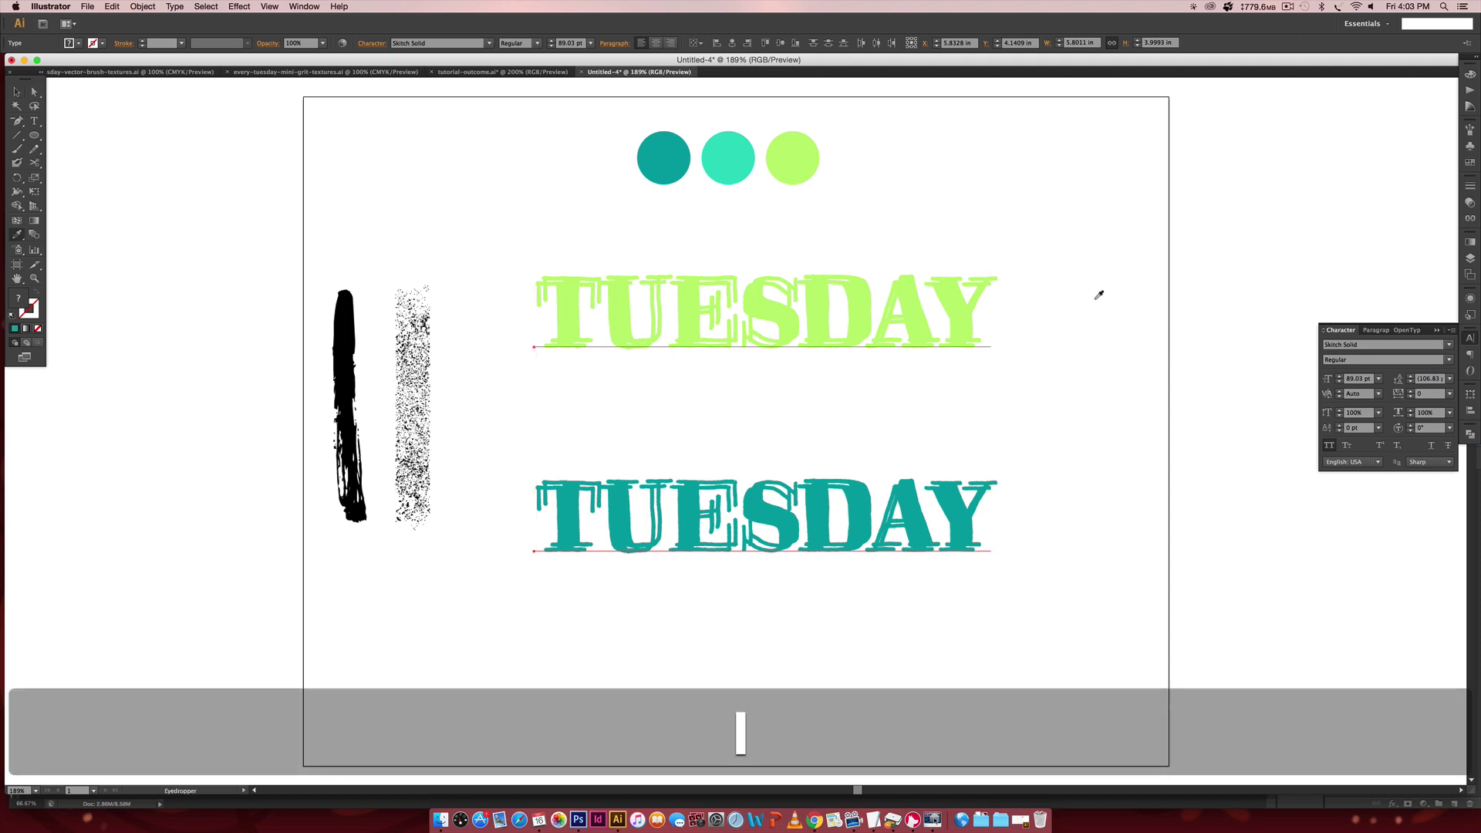
left_click(795, 146)
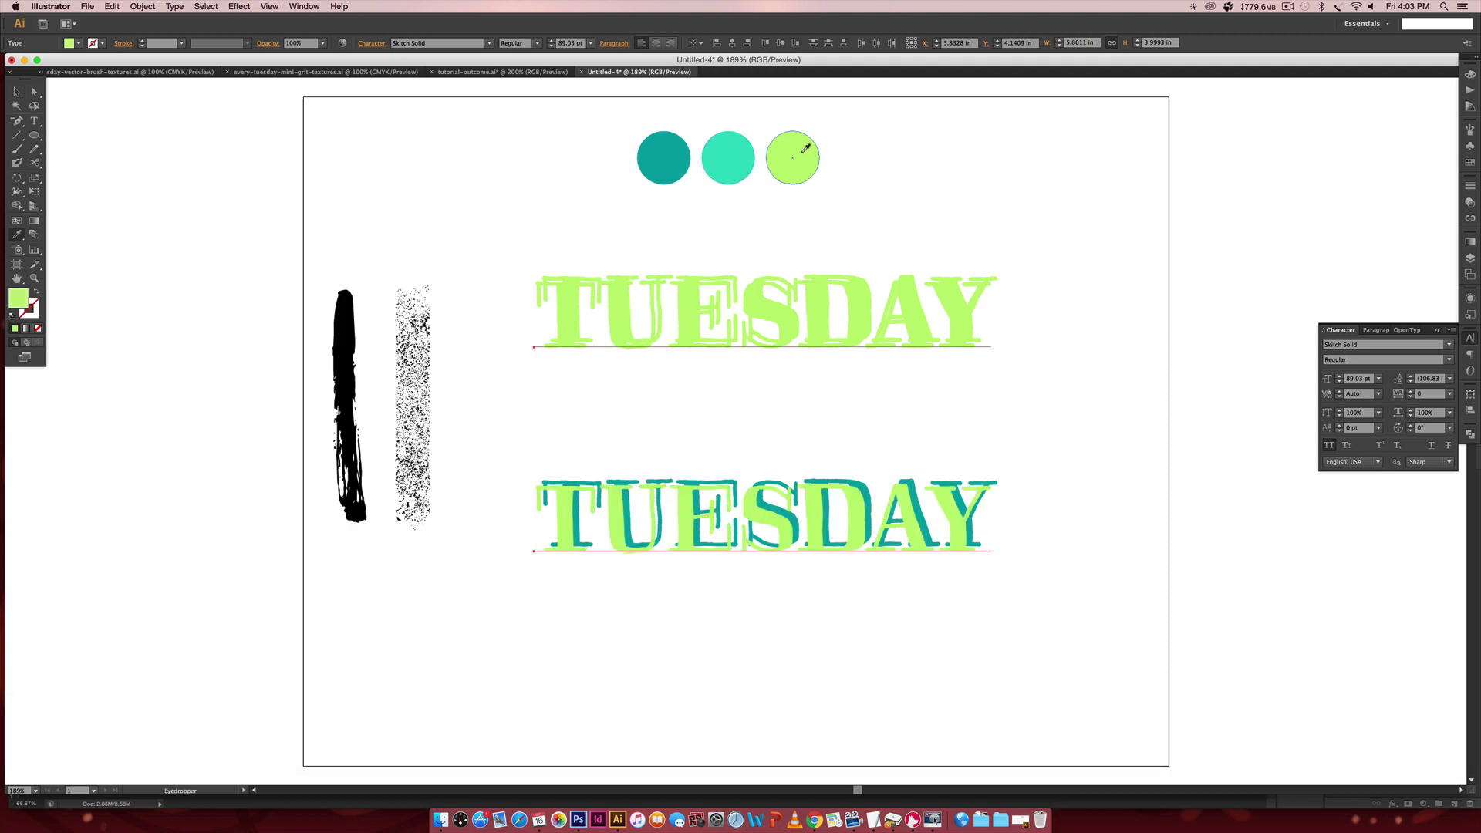
left_click(1470, 74)
key("d")
left_click(1439, 141)
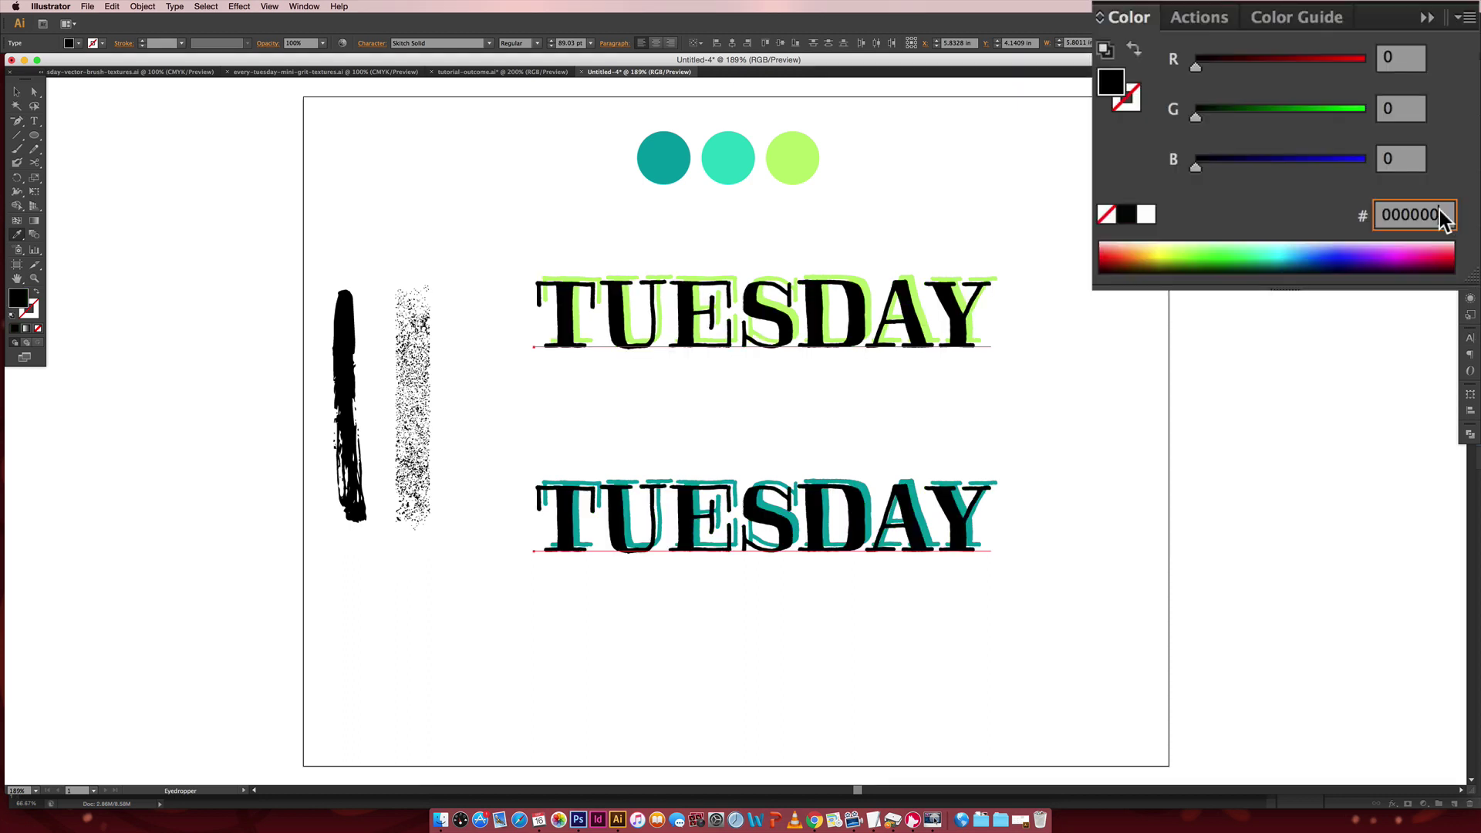
type("999999")
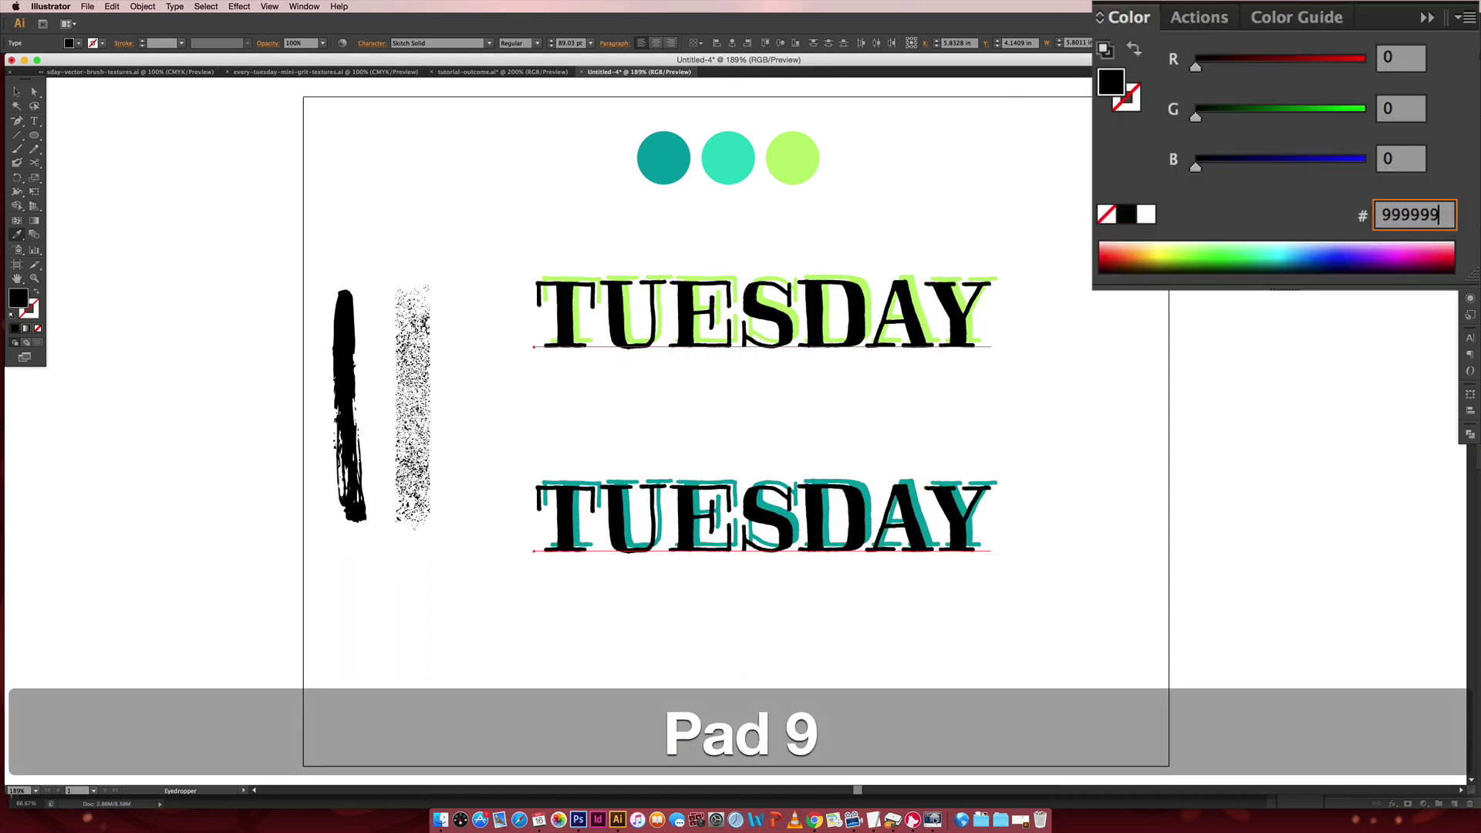
key("Return")
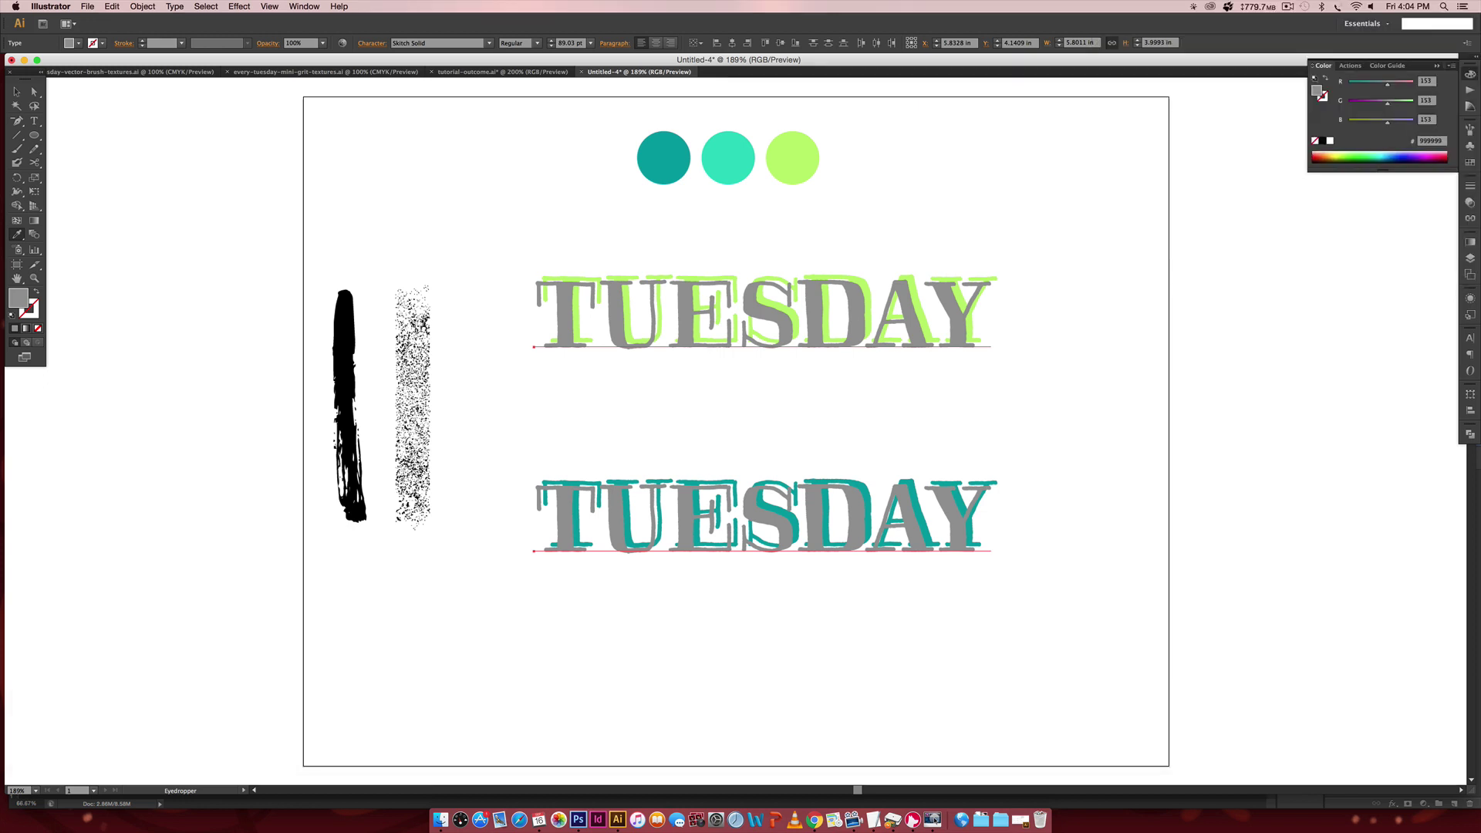
- Move the two gray TUESDAY copies from the main text layer to the guides layer and collapse it
key("v")
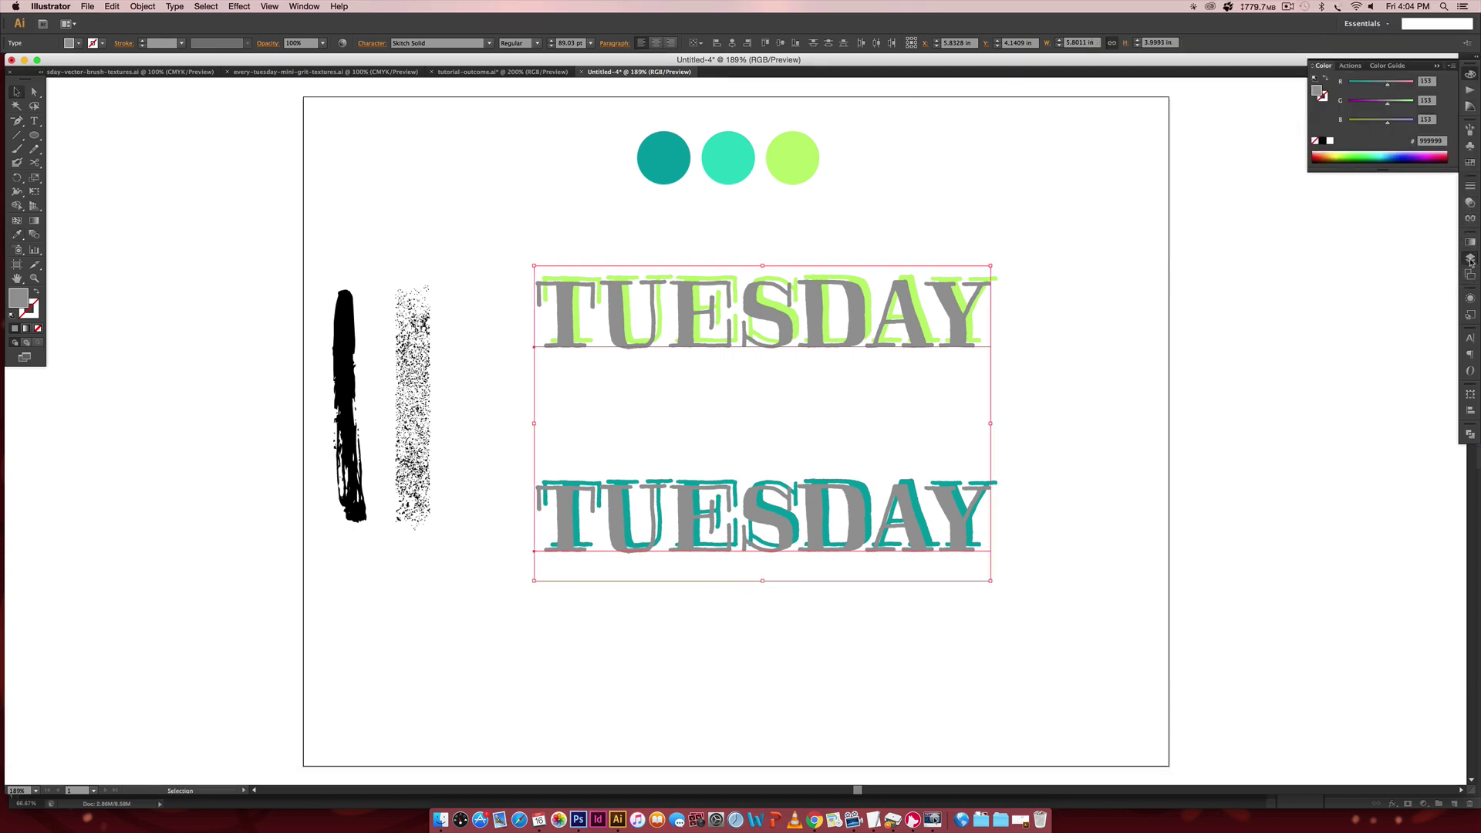
left_click(1470, 260)
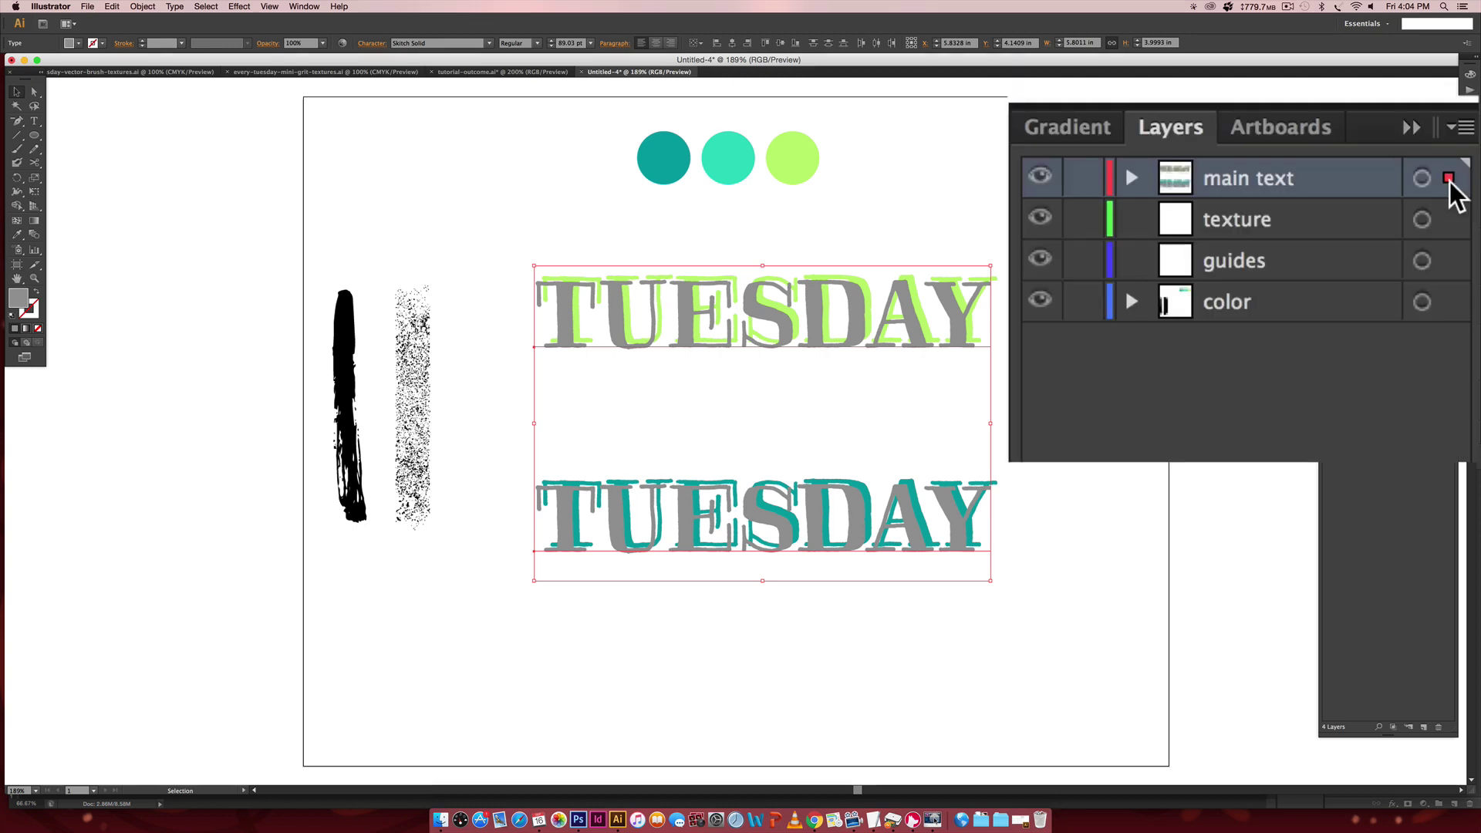
left_click_drag(1447, 180, 1448, 265)
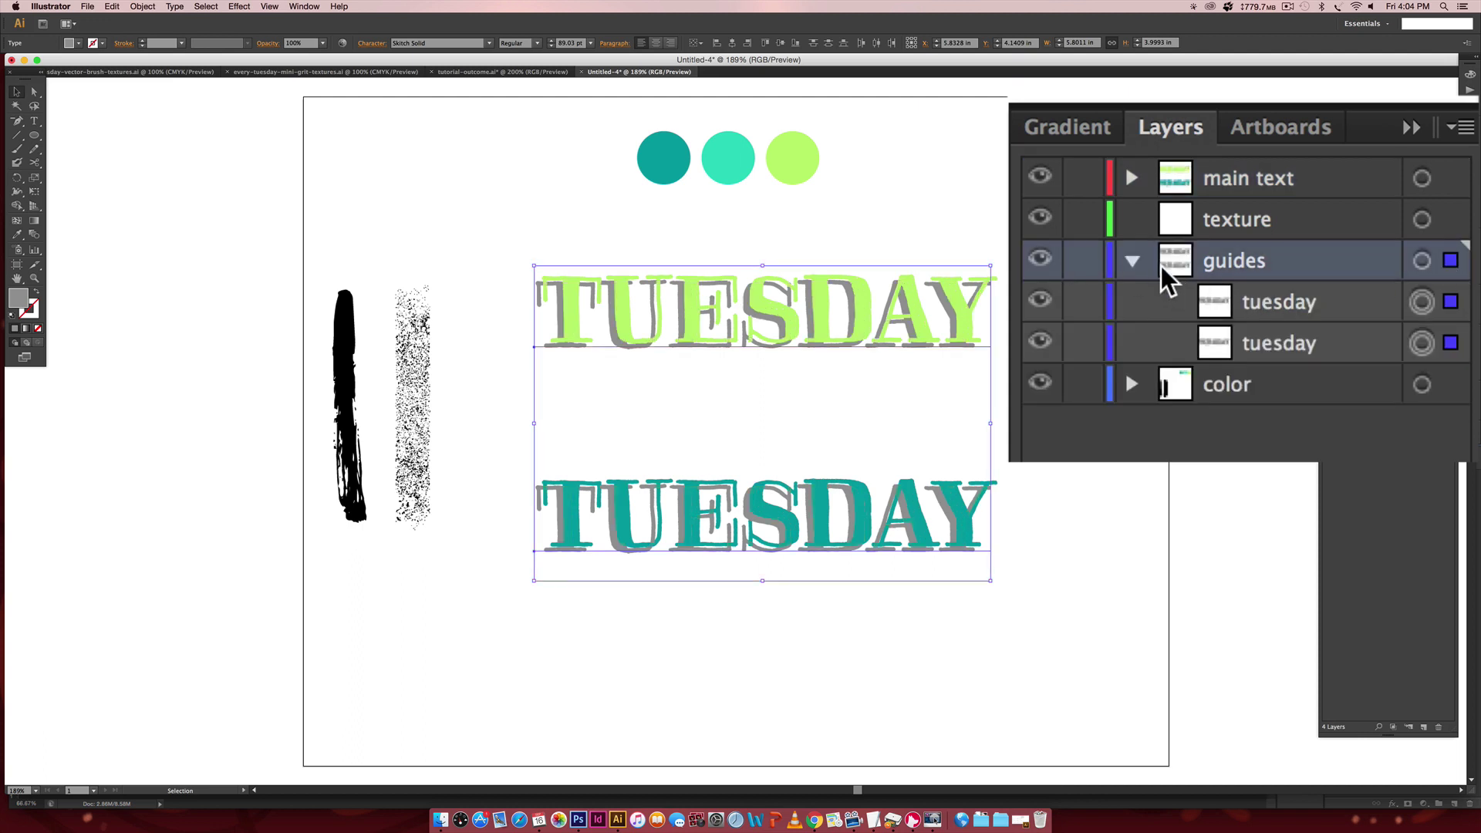
left_click(1135, 261)
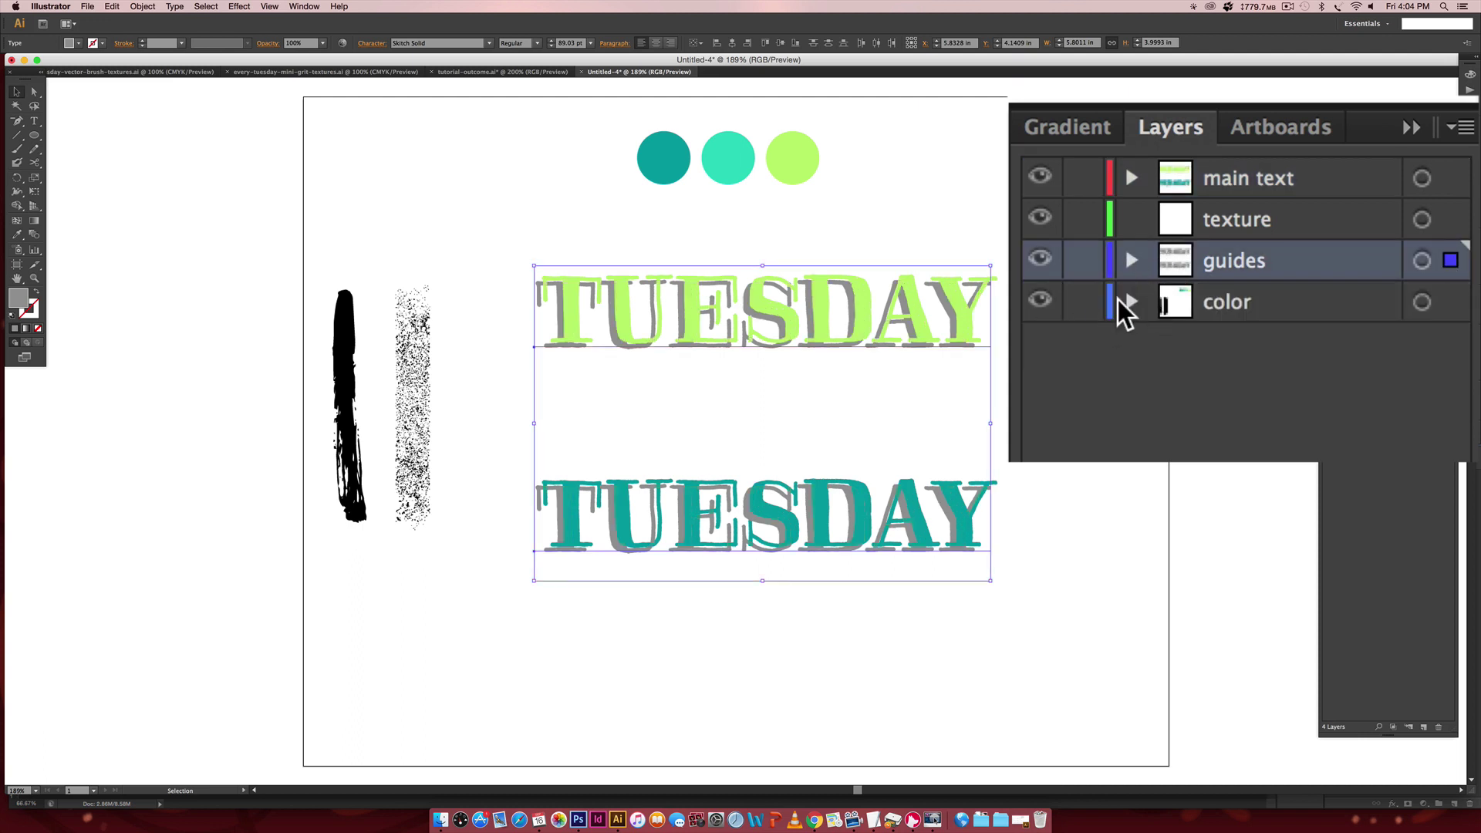
- Lock the guides and main text layers and make texture the active layer
left_click(1083, 261)
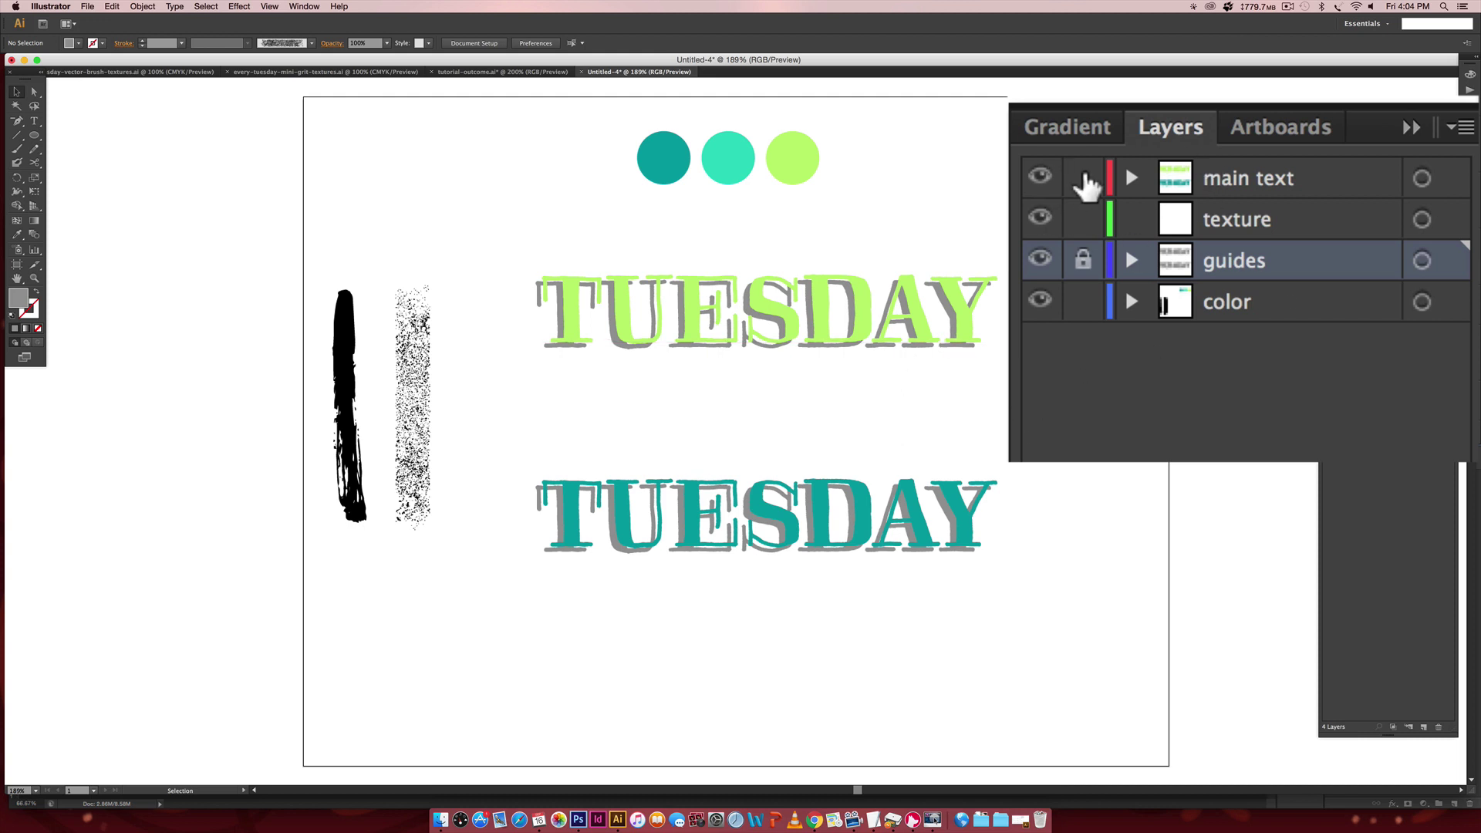
left_click(1082, 178)
left_click(1351, 223)
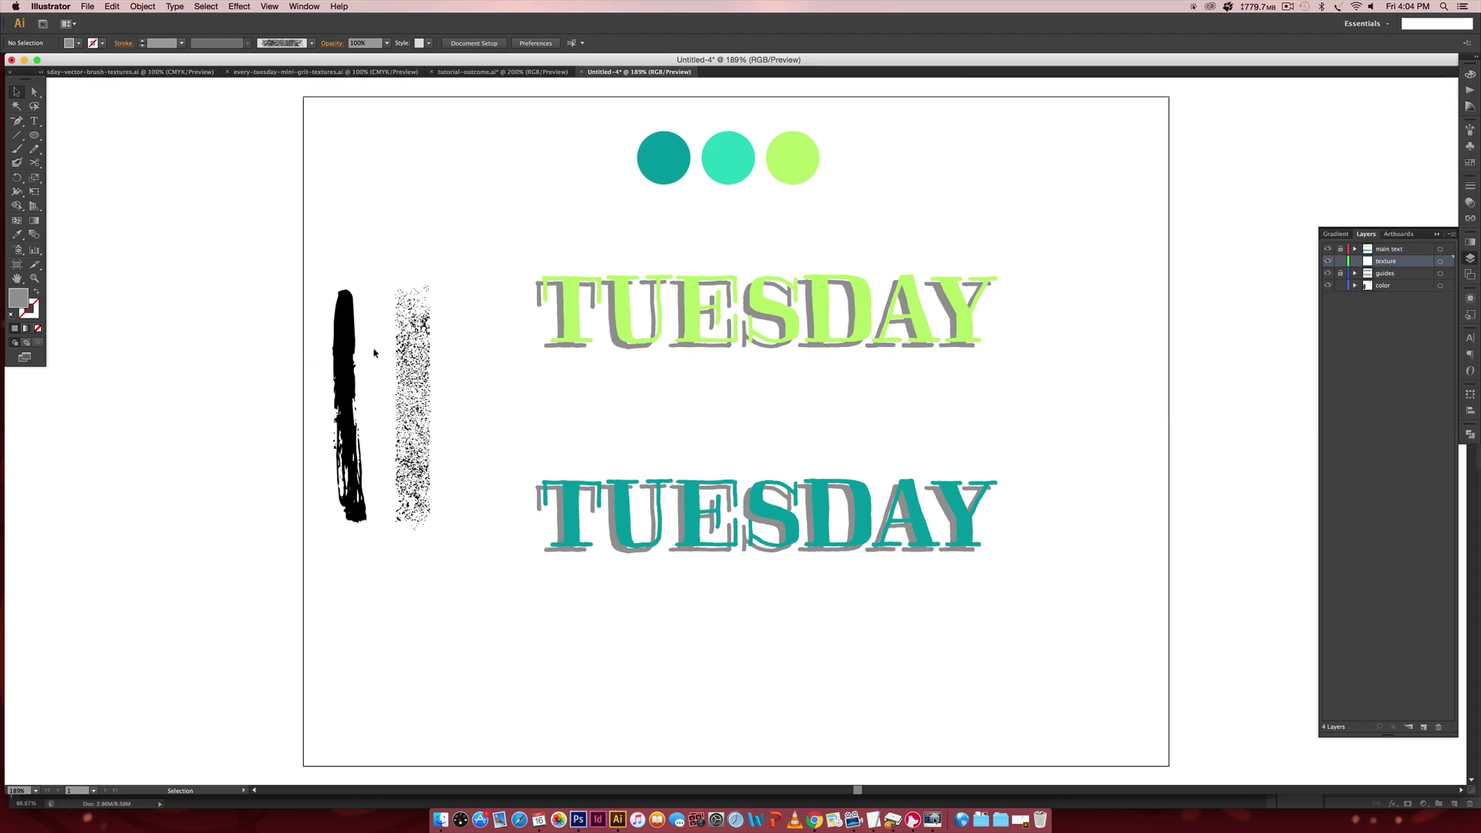
- Swap fill and stroke so the fill is none, and sample the dark teal circle as the stroke color
left_click(30, 305)
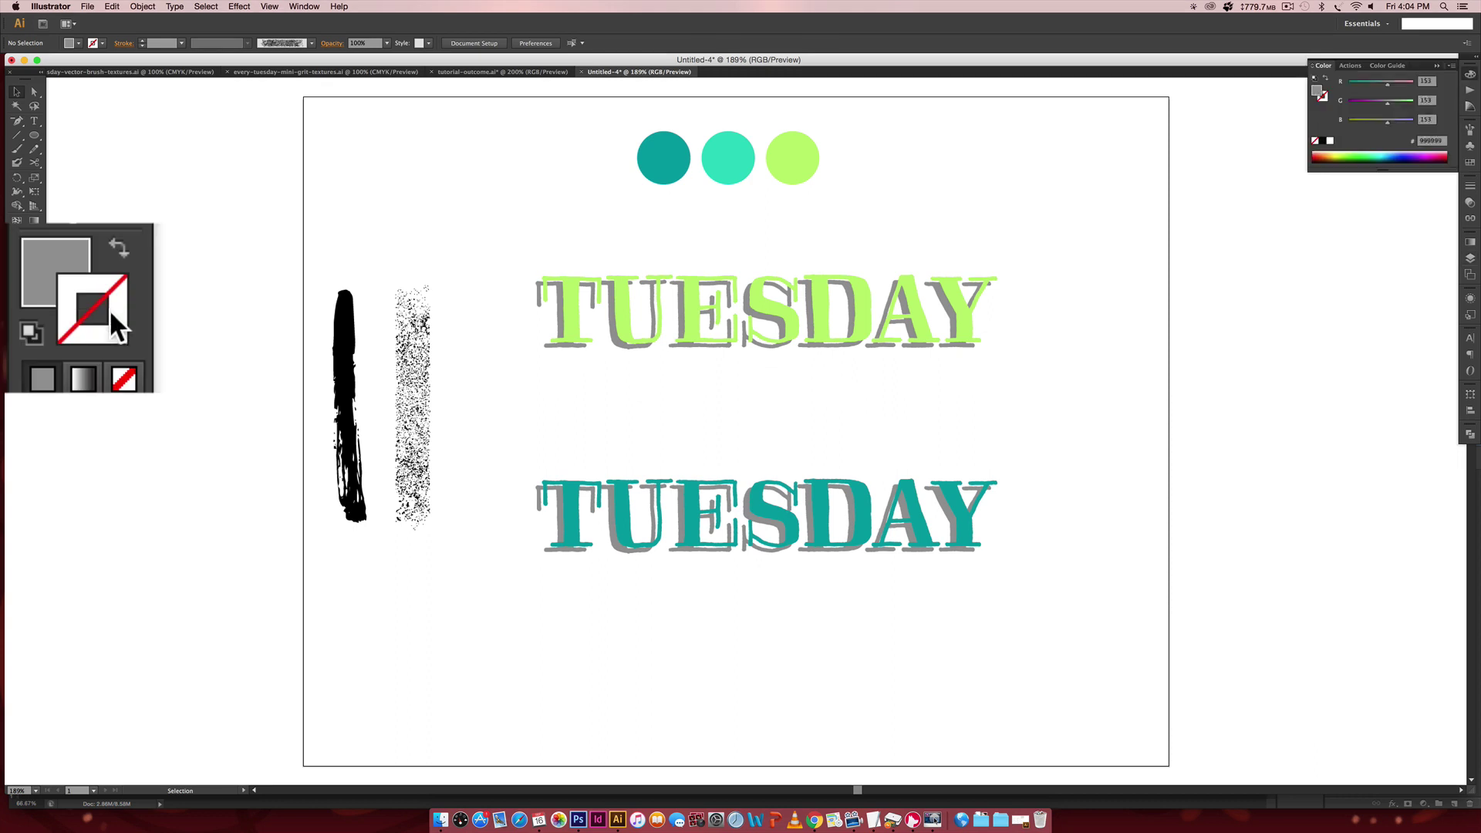
left_click(118, 248)
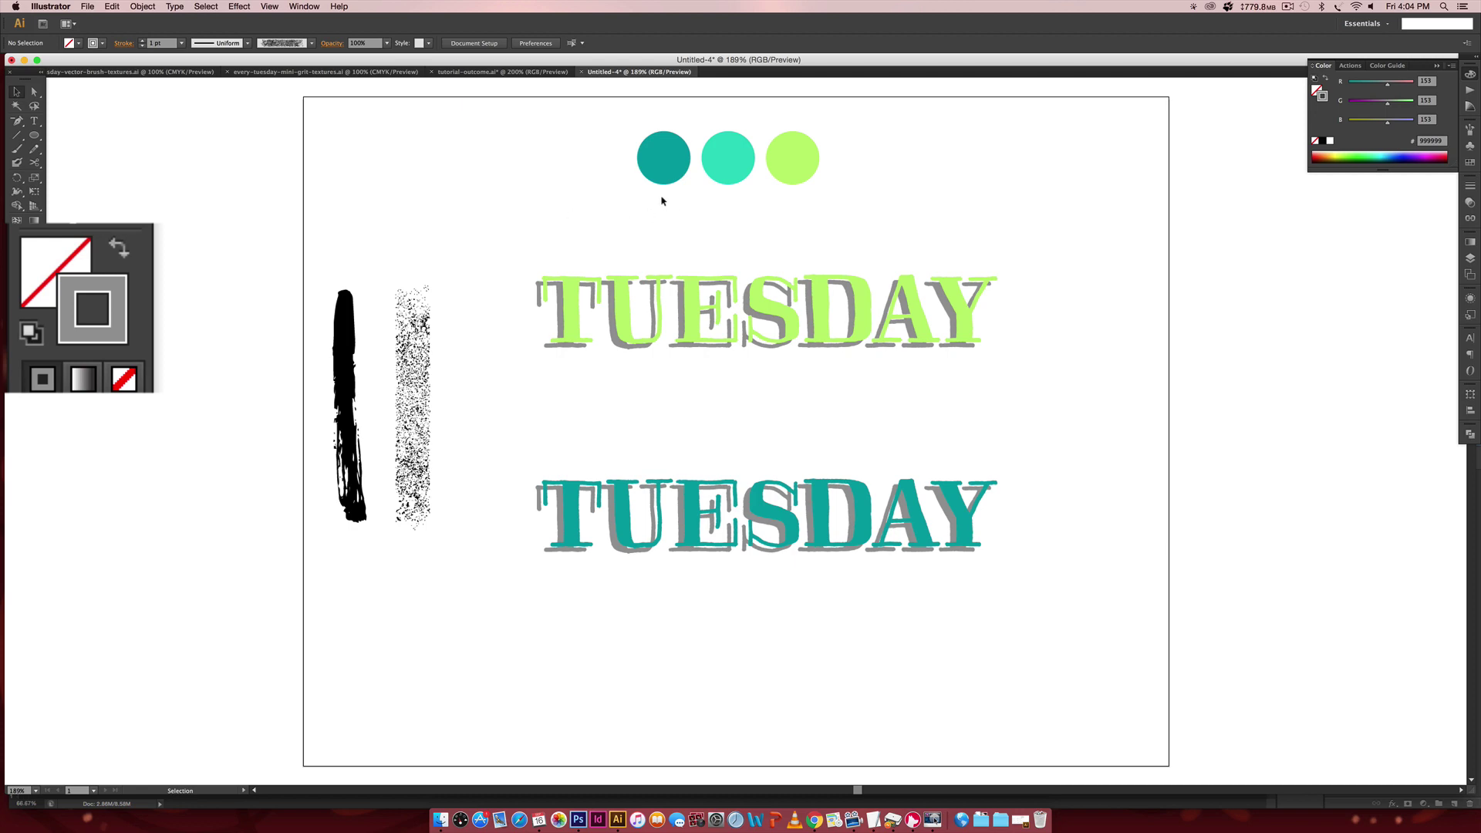
key("i")
left_click(661, 148, "shift")
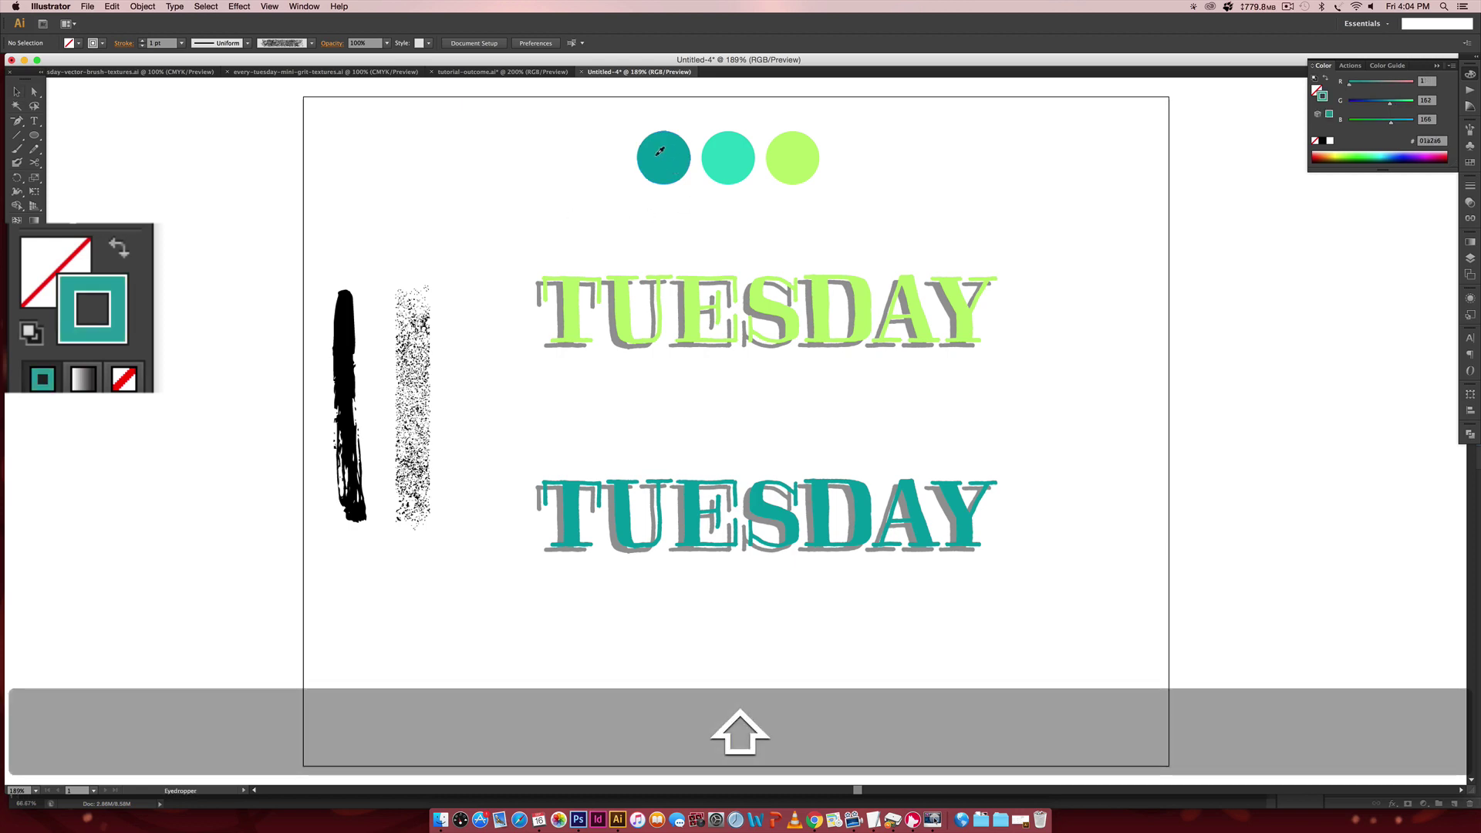
- Set up the Paintbrush with the solid ink Art Brush at the T of the upper lettering
scroll(948, 270, "up", 3)
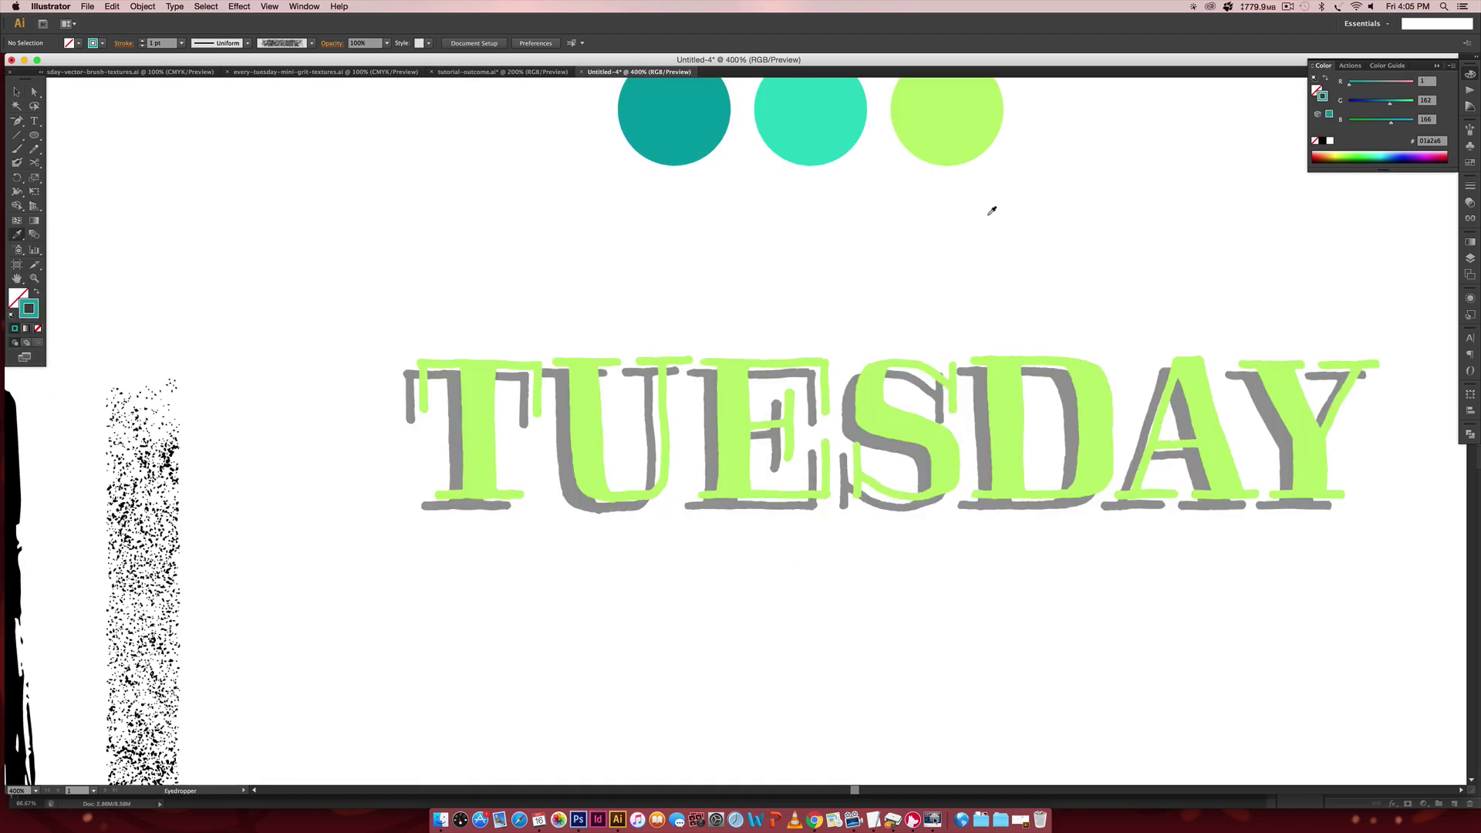
key("b")
left_click(1470, 128)
left_click(1395, 163)
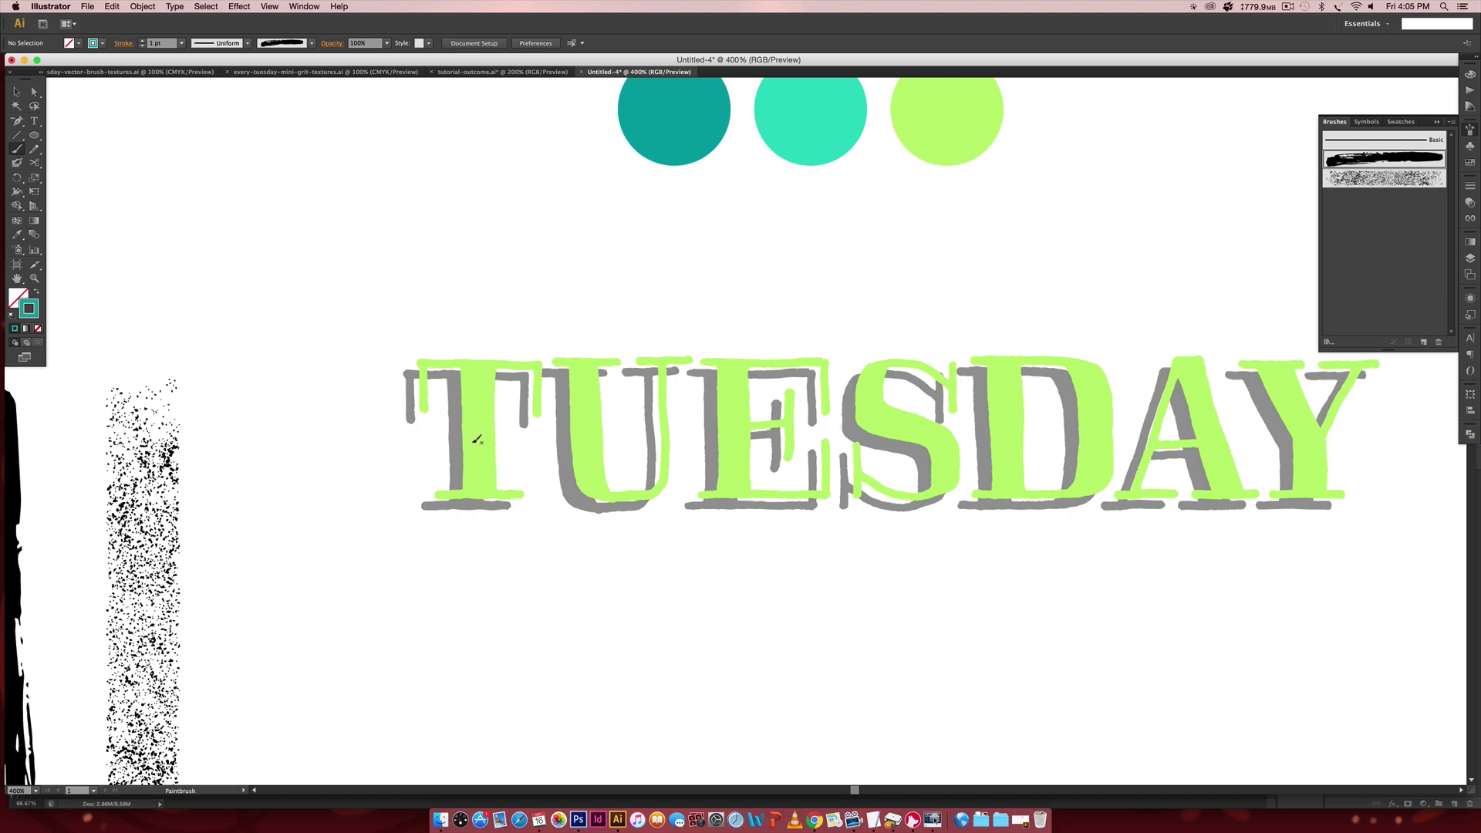
key("super+equal")
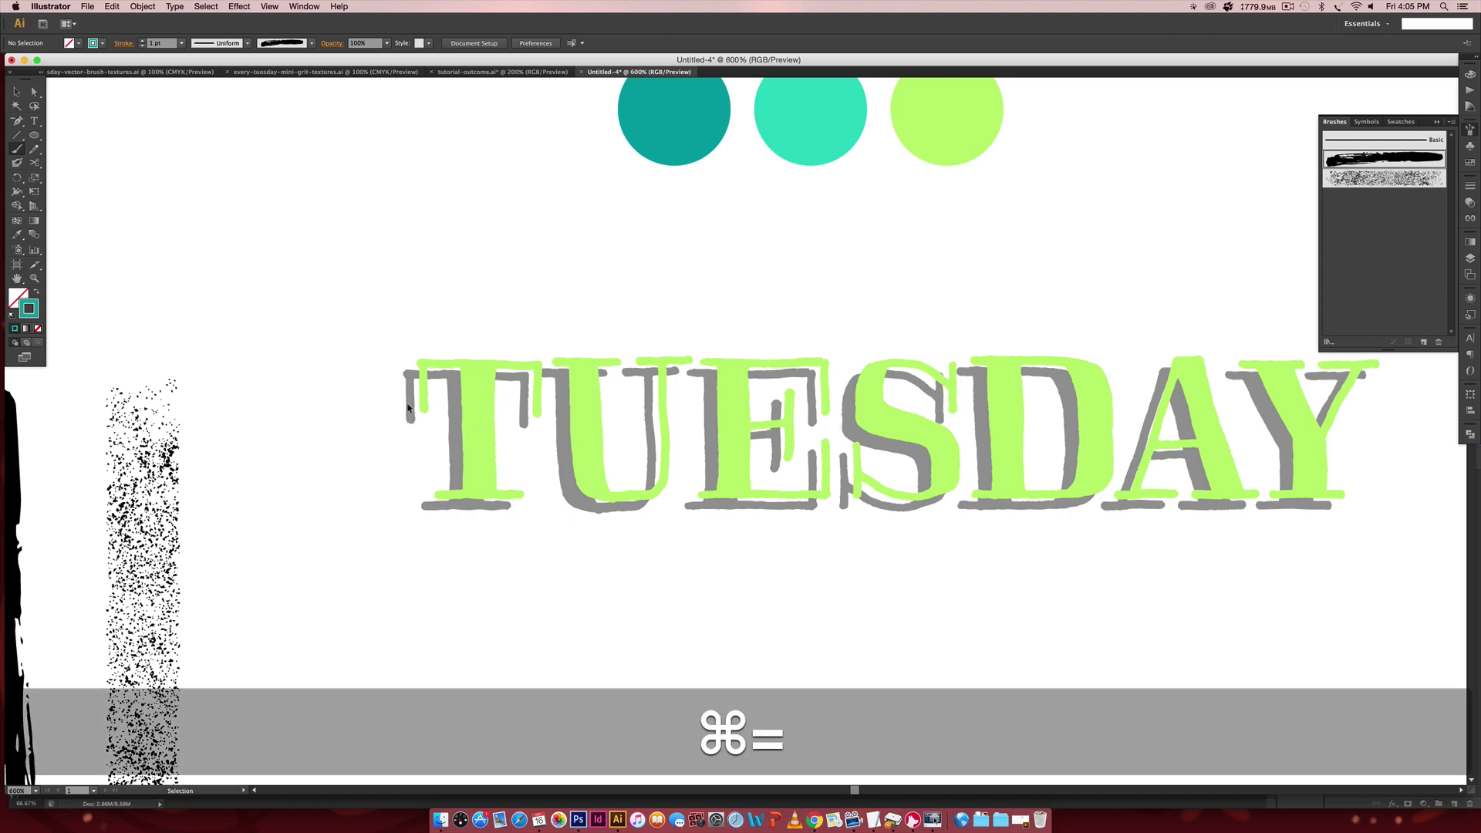
left_click_drag(189, 308, 552, 307)
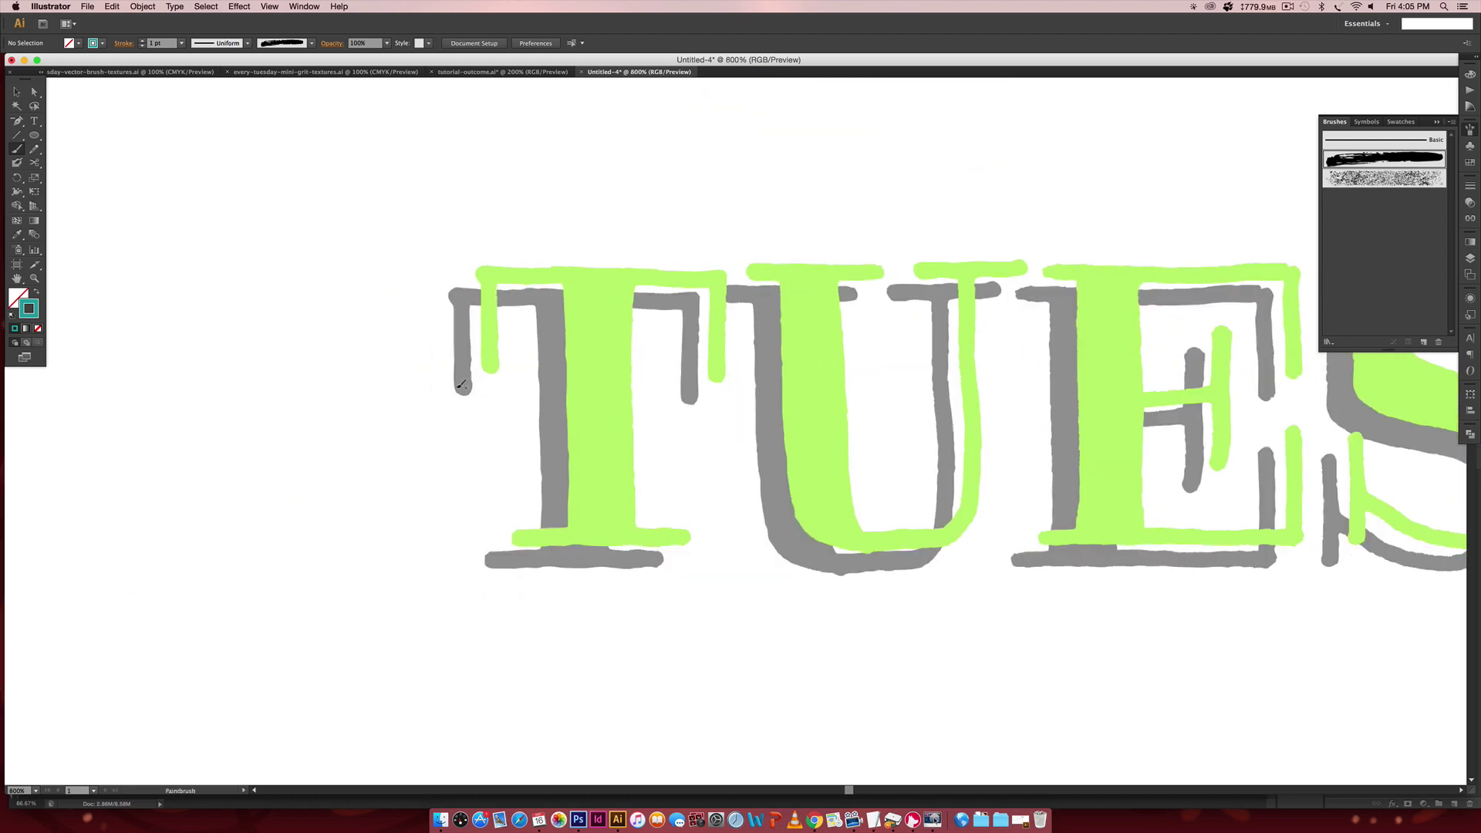
- Try a 1 pt ink brush stroke along the left serif of the upper T's gray guide and delete it
left_click_drag(464, 334, 469, 298)
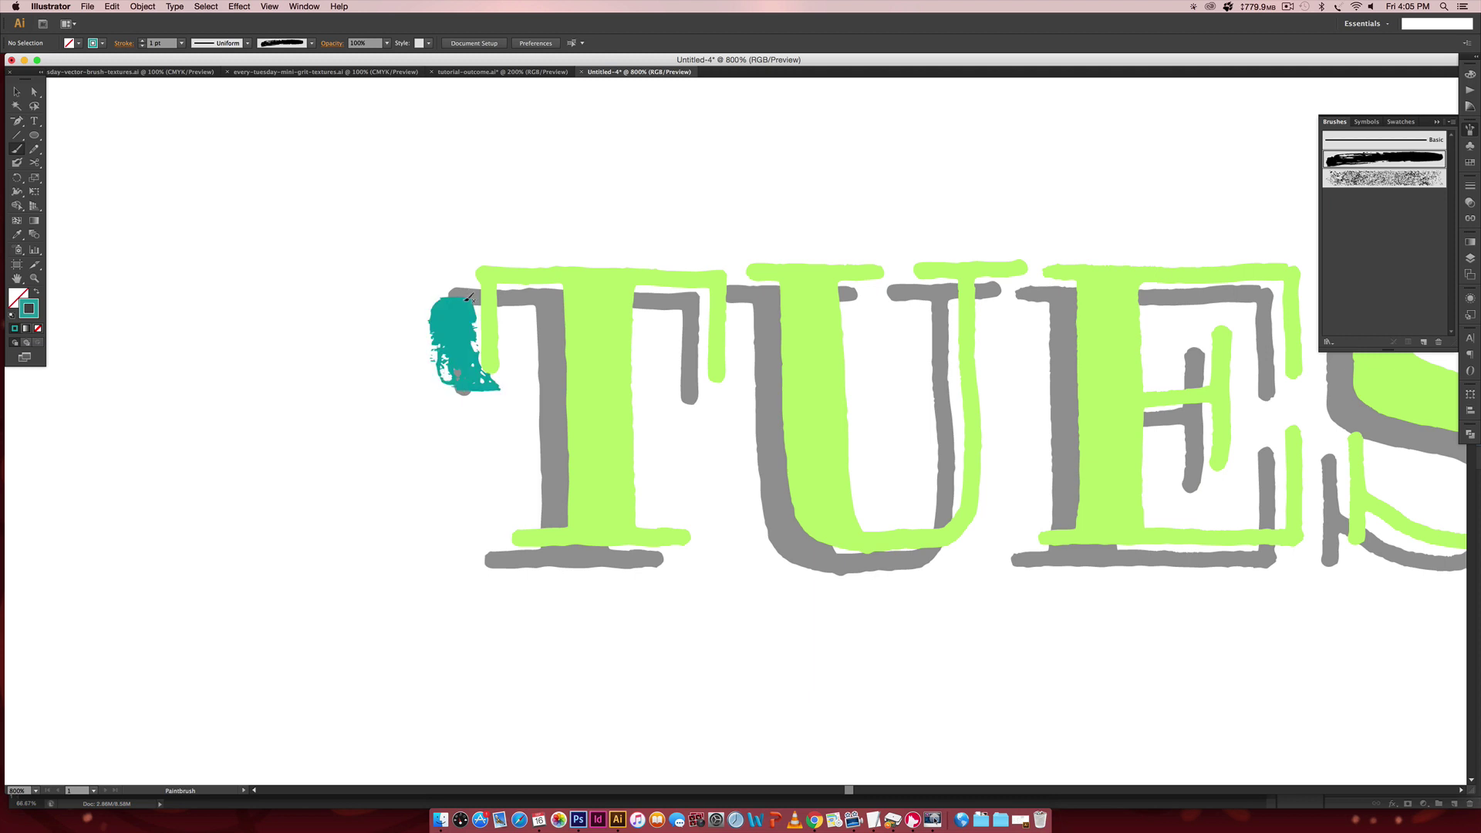
key("v")
left_click(476, 379)
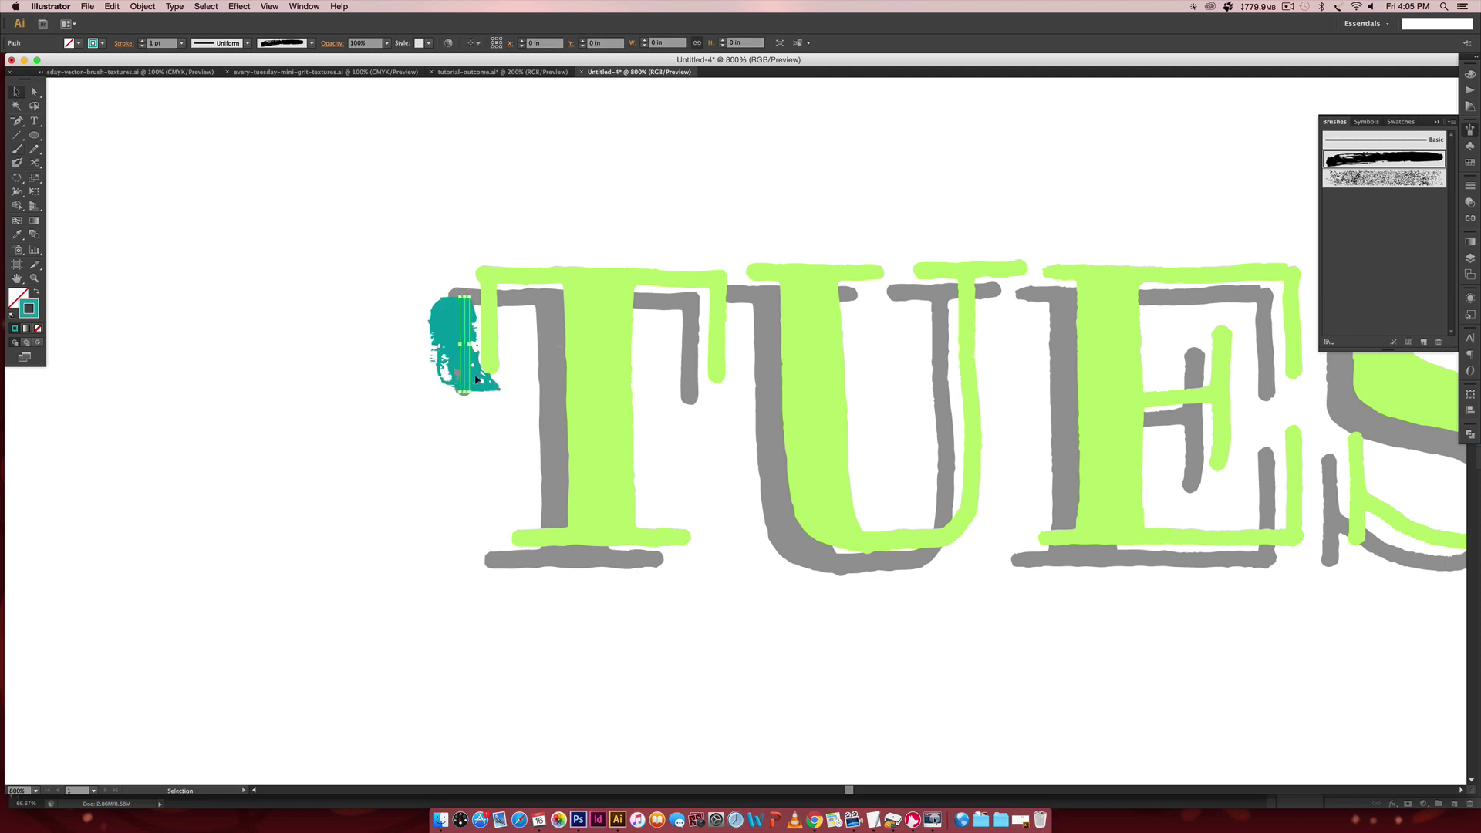
key("BackSpace")
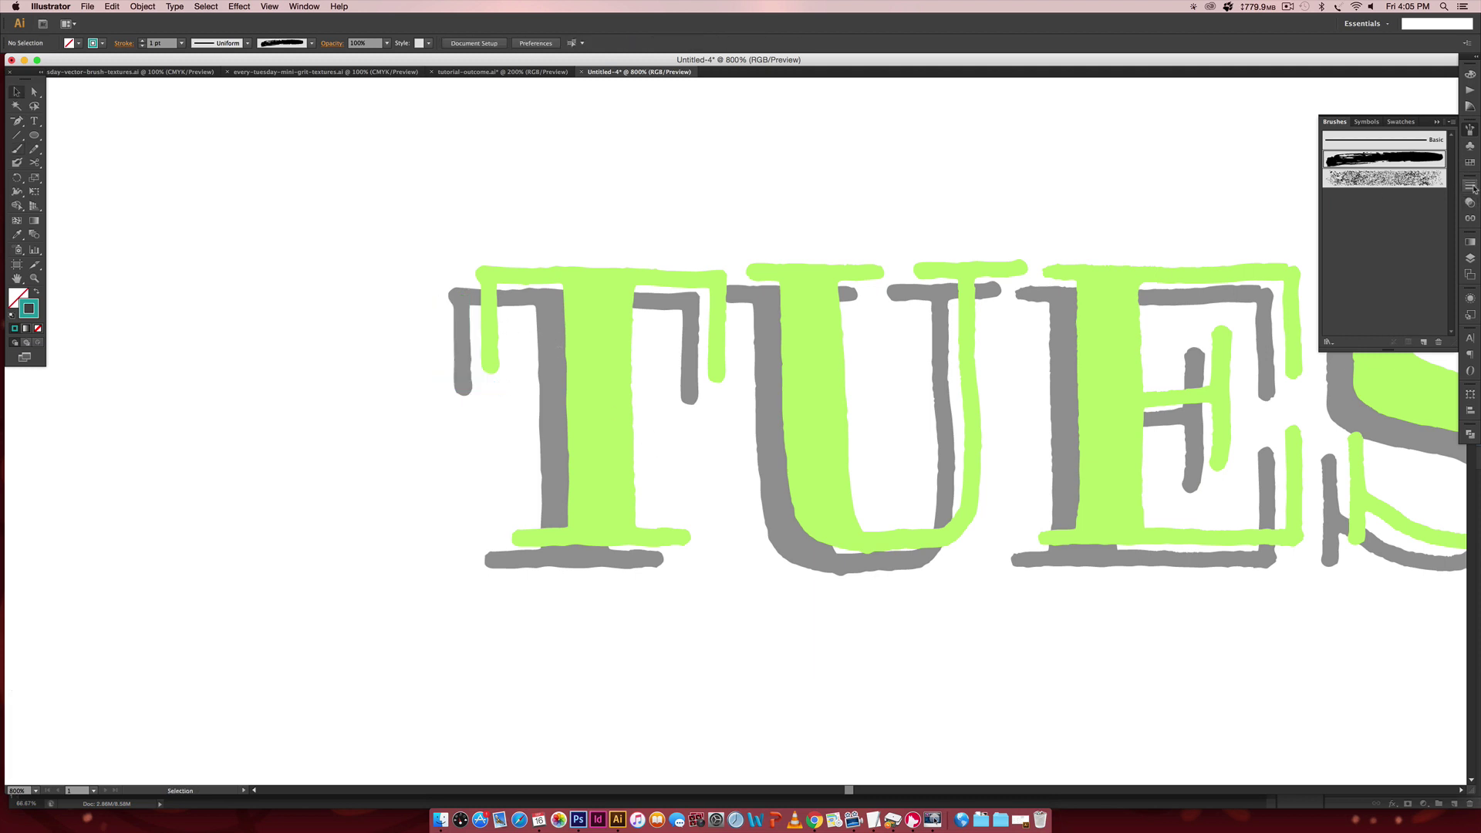
- Set the stroke weight to 0.25 pt and paint an ink stroke down the left serif of the upper T's gray guide
left_click(1470, 186)
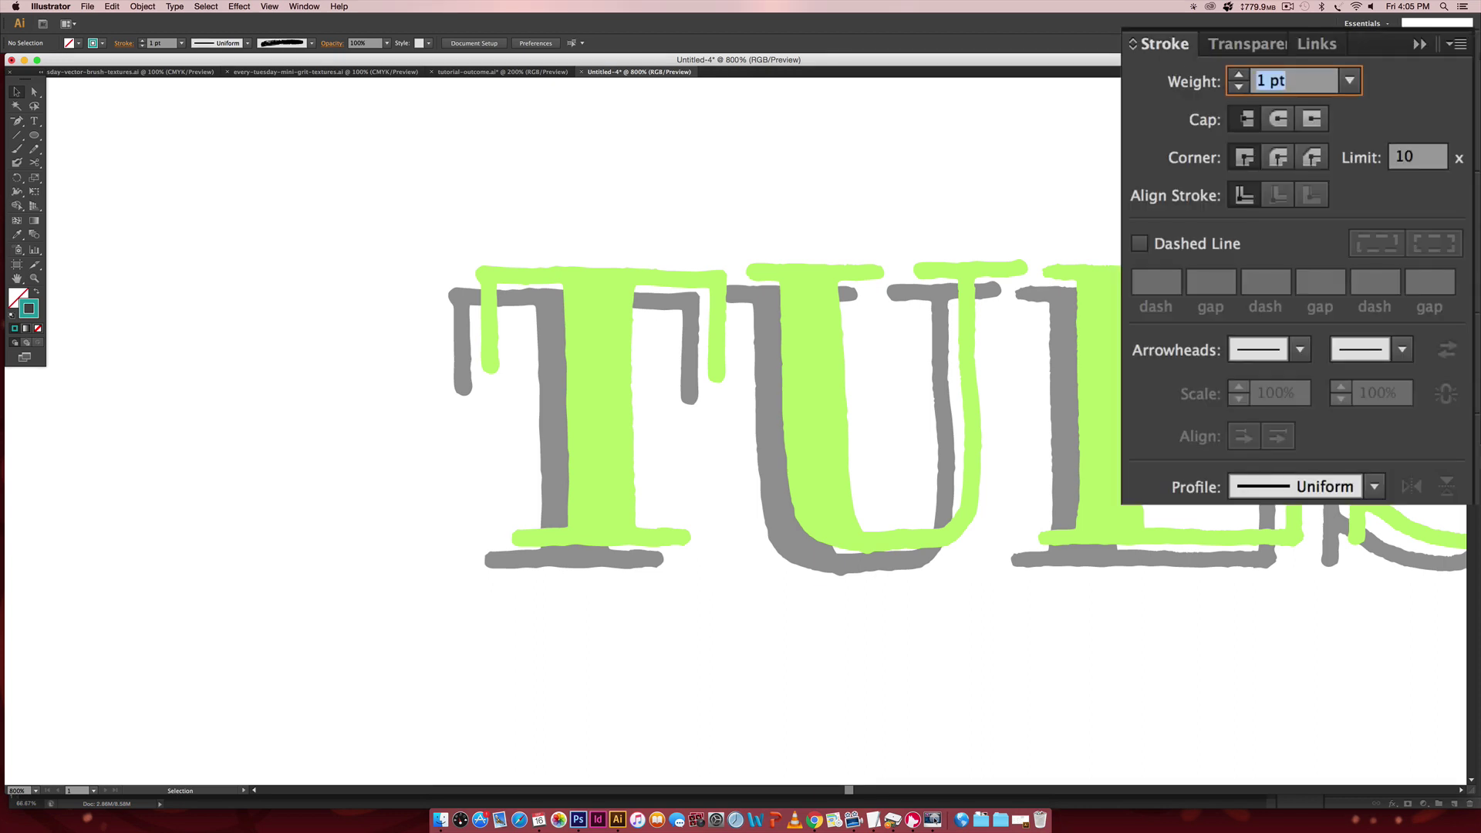
type(".25")
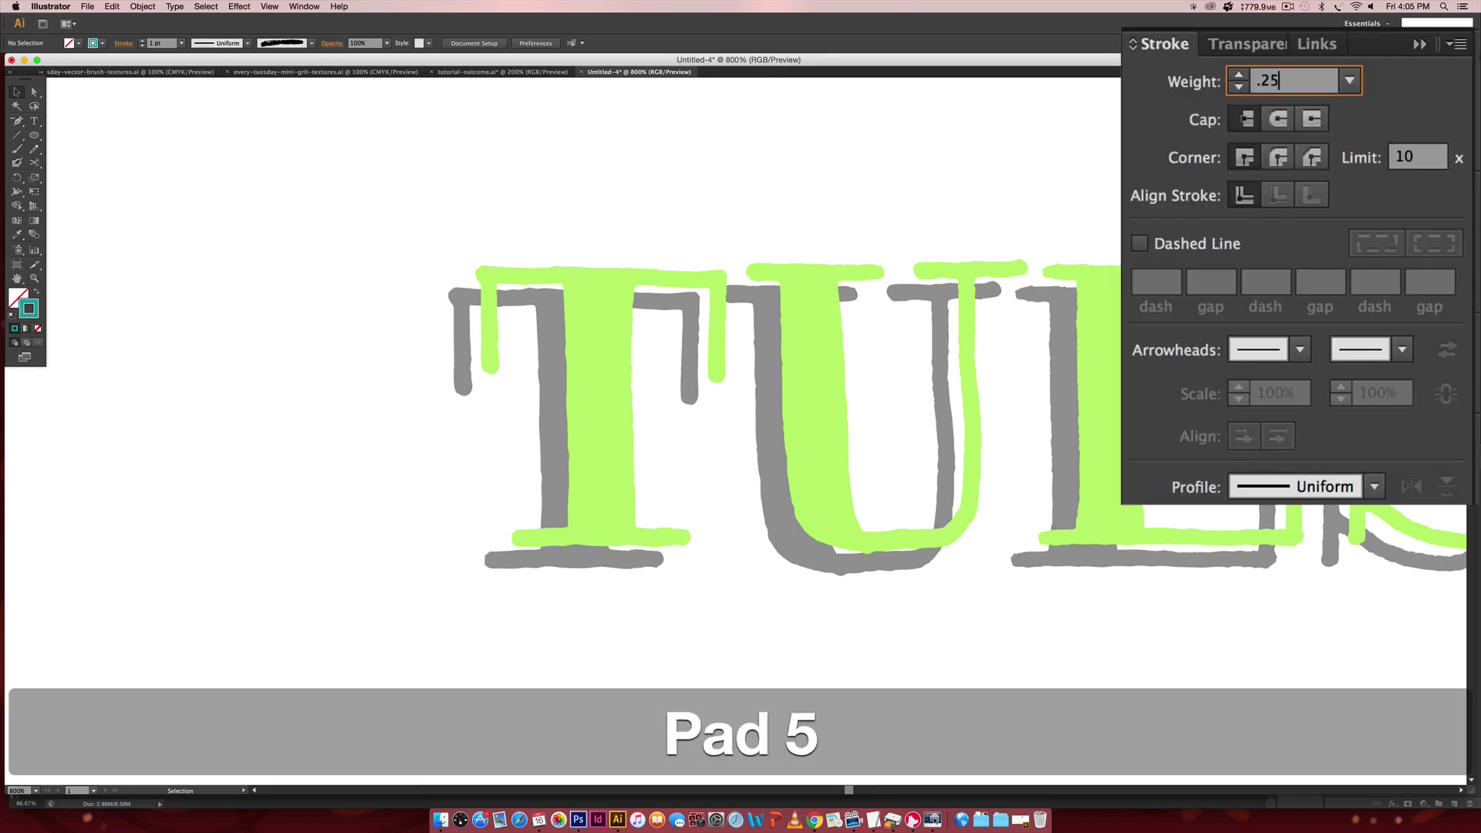
key("Return")
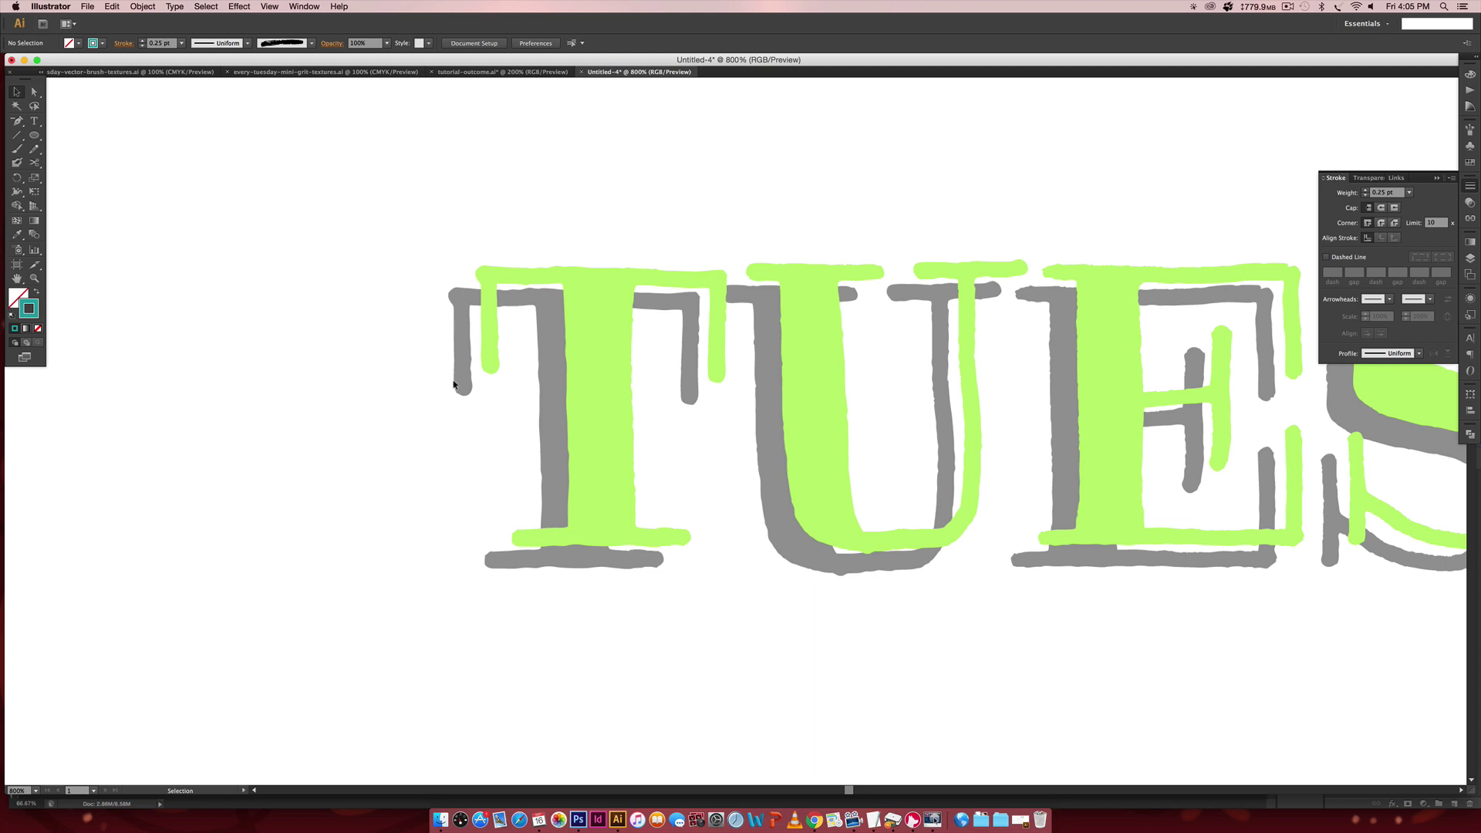
key("b")
left_click_drag(462, 298, 468, 386)
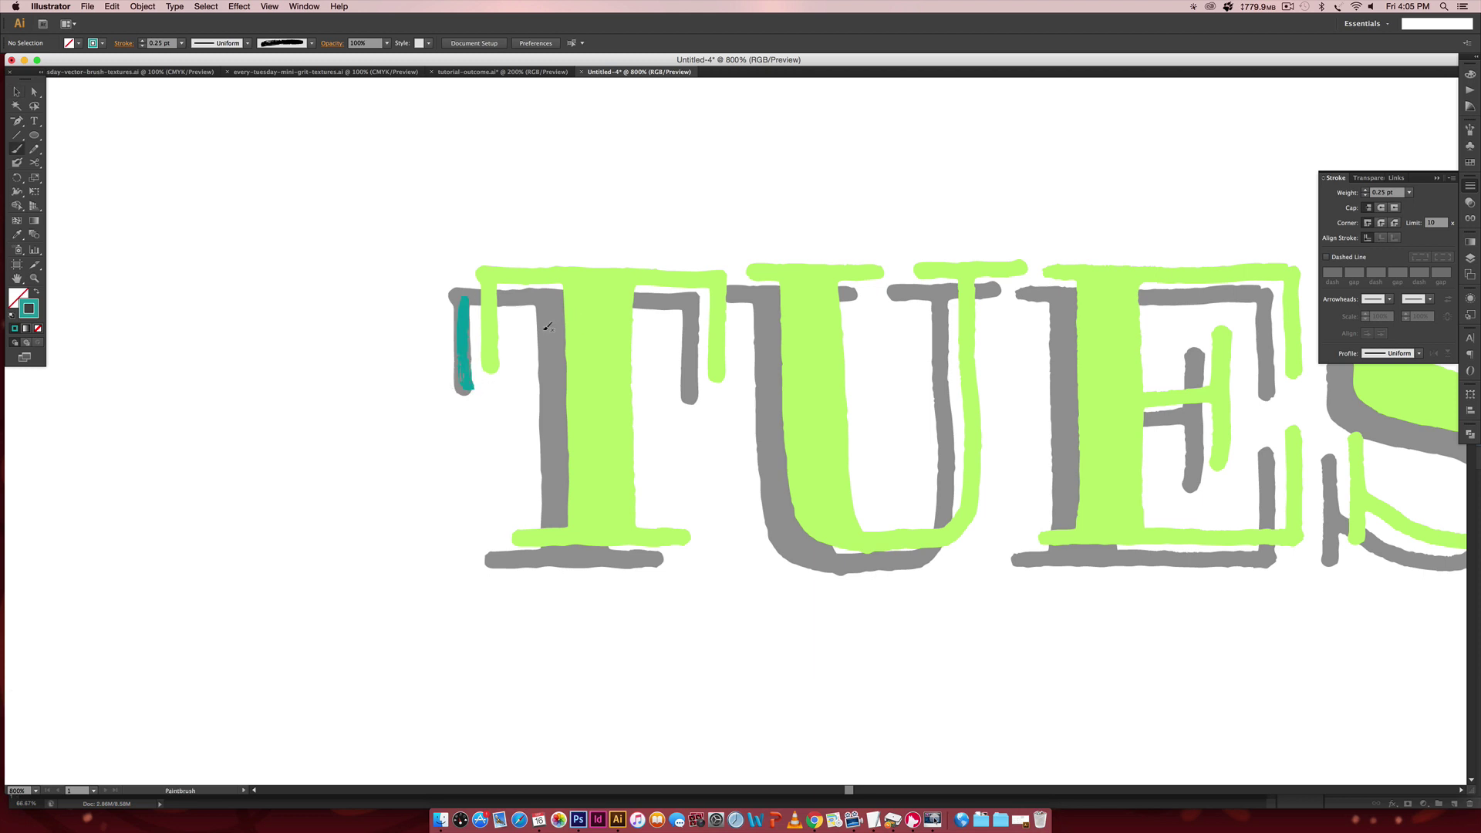
- Undo the thin ink stroke, set the stroke weight to 0.5 pt and try a stroke up the upper T's left serif guide
key("super+z")
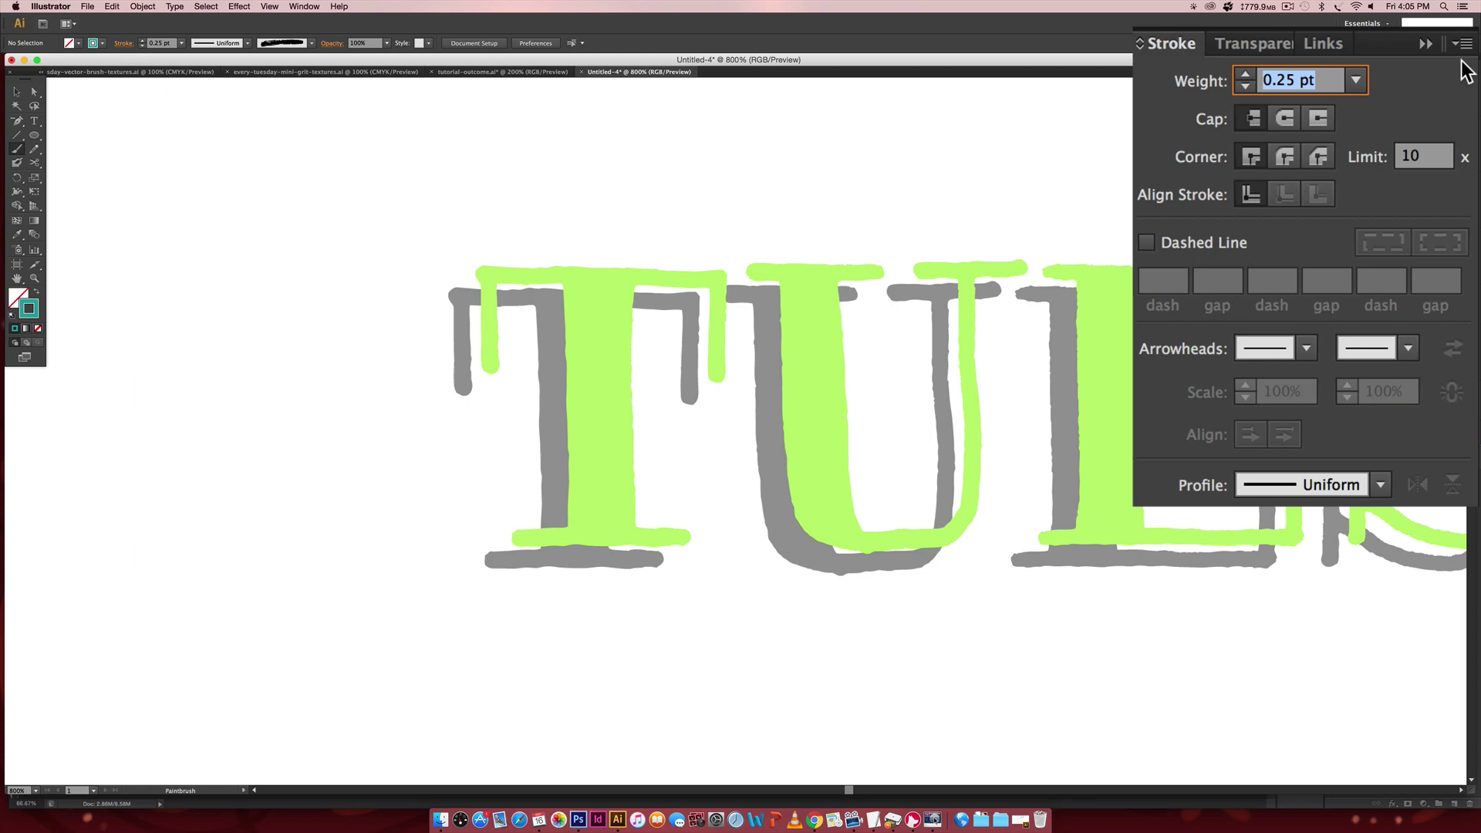
type(".5")
key("Return")
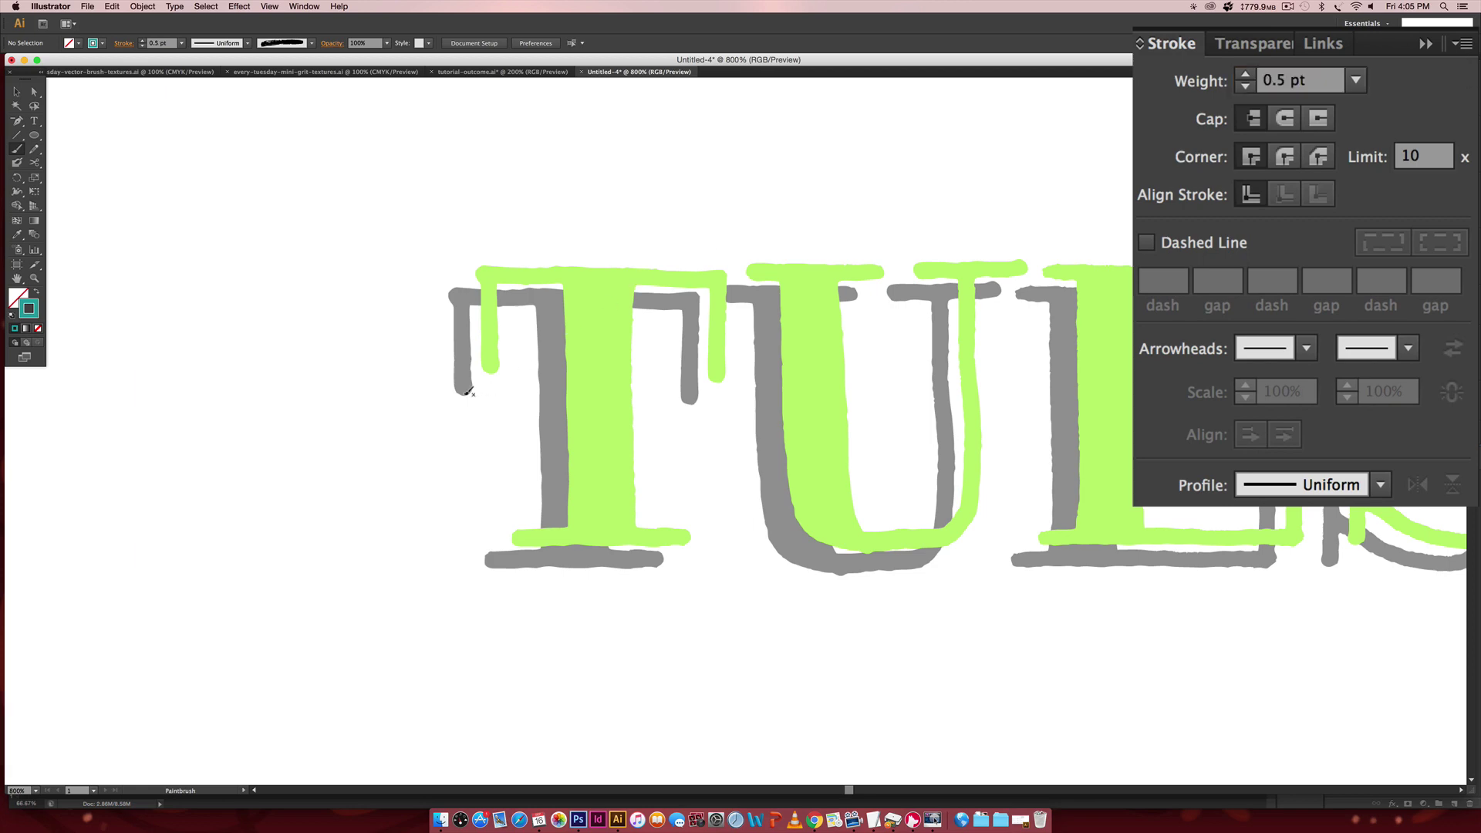
left_click_drag(466, 390, 453, 291)
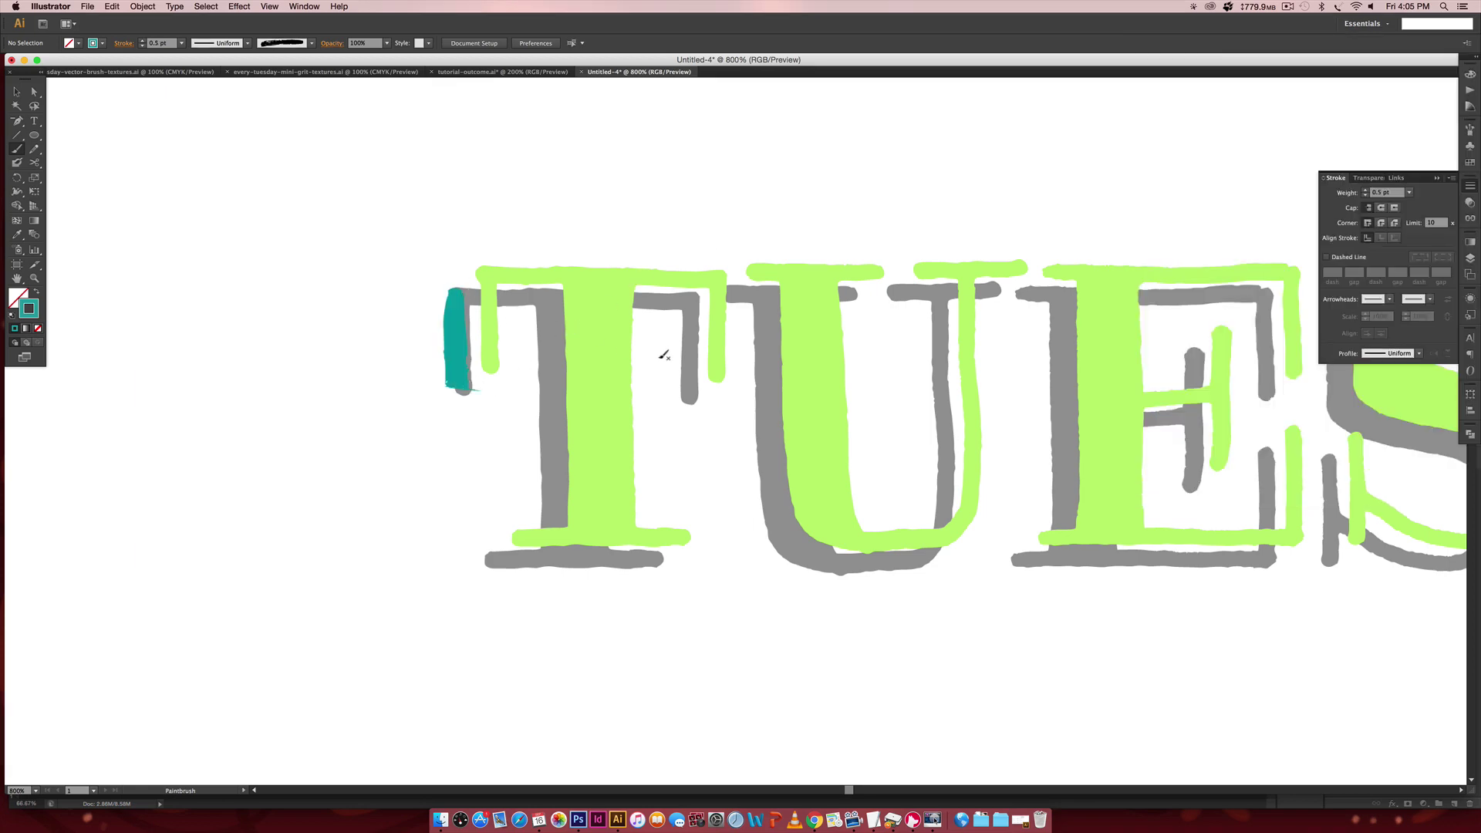
key("super+z")
- Paint 0.5 pt teal ink strokes along the upper T's gray guide, covering the left serif and arm, stem, base and right serif
mouse_move(458, 327)
left_mouse_down()
mouse_move(451, 292)
mouse_move(459, 307)
mouse_move(432, 301)
mouse_move(552, 292)
left_mouse_up()
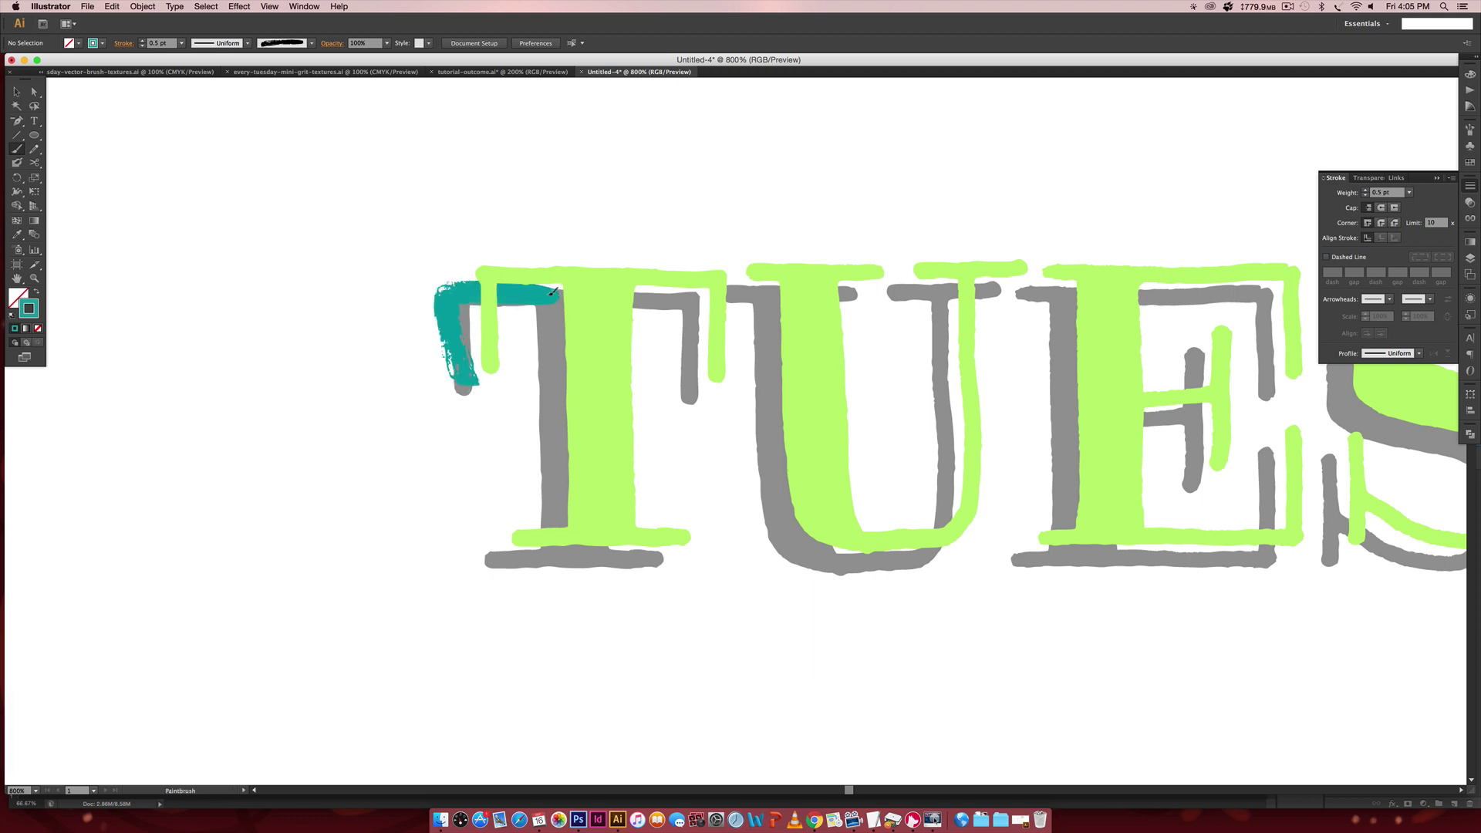
left_click_drag(558, 499, 560, 536)
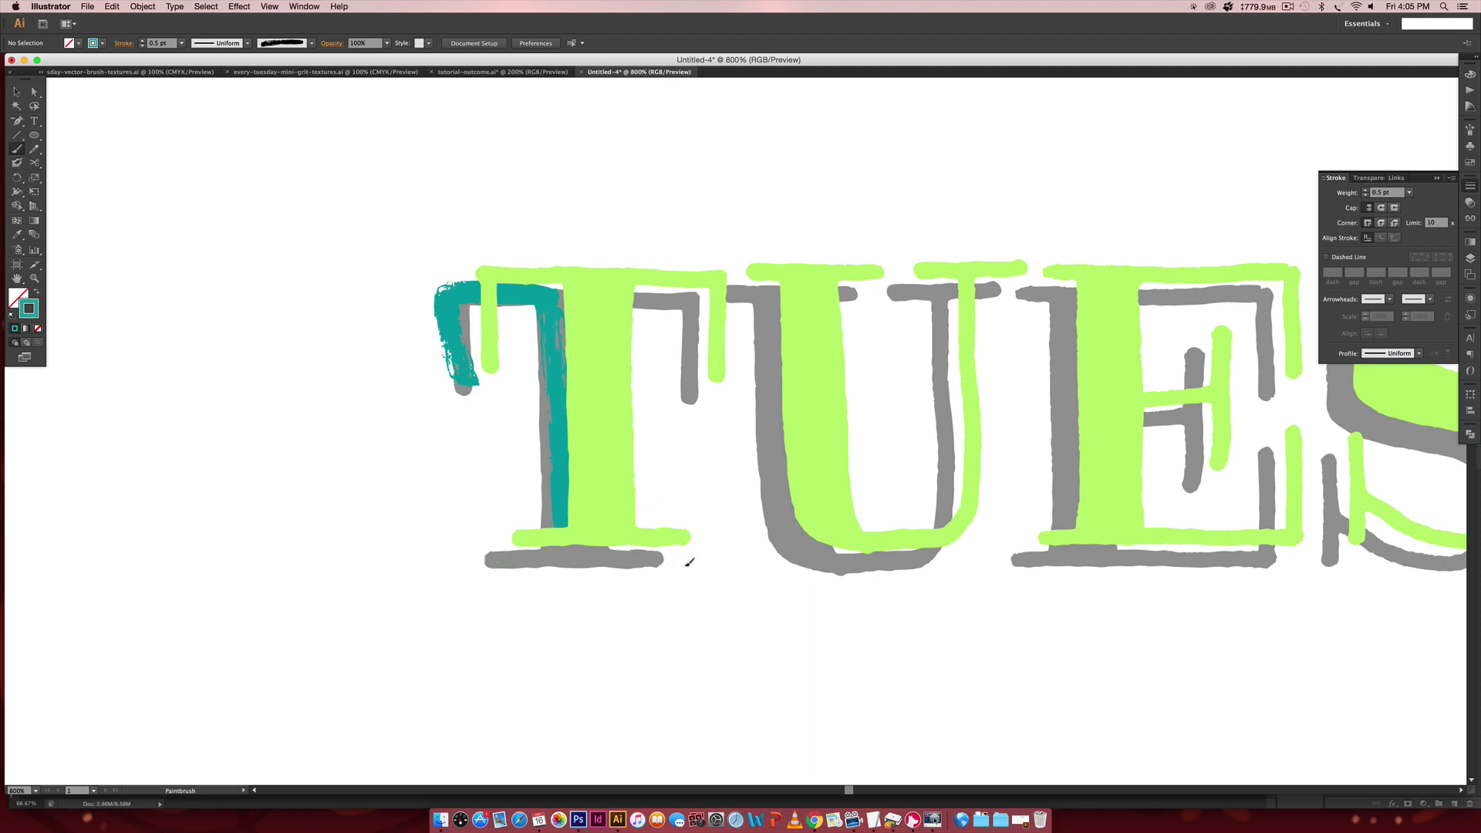
left_click_drag(689, 562, 686, 560)
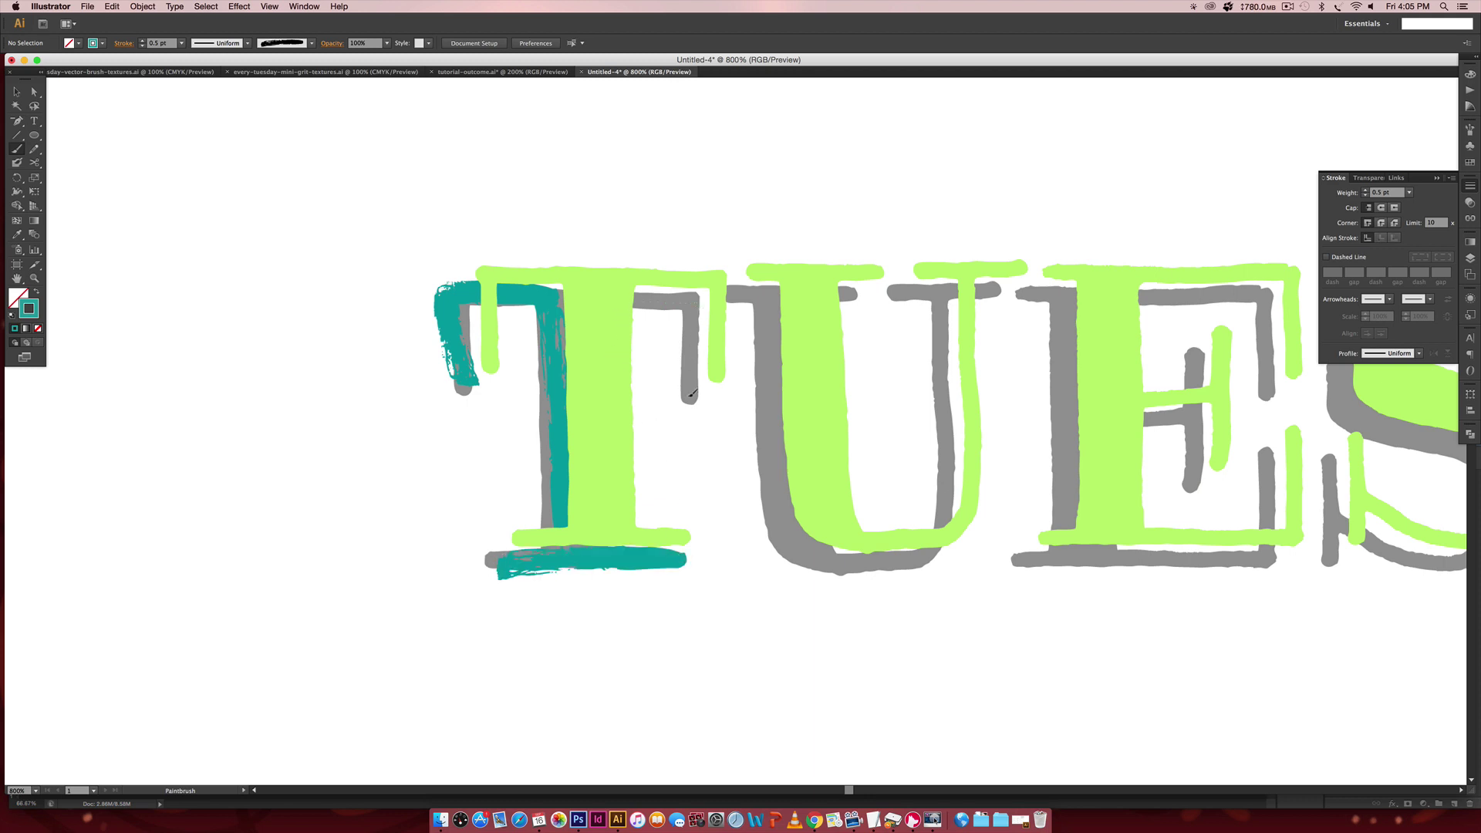
left_click_drag(692, 395, 694, 397)
- Paint teal ink strokes over the upper U's gray guide, along both top serifs, the bowl and the thin right stem
left_click_drag(738, 290, 779, 297)
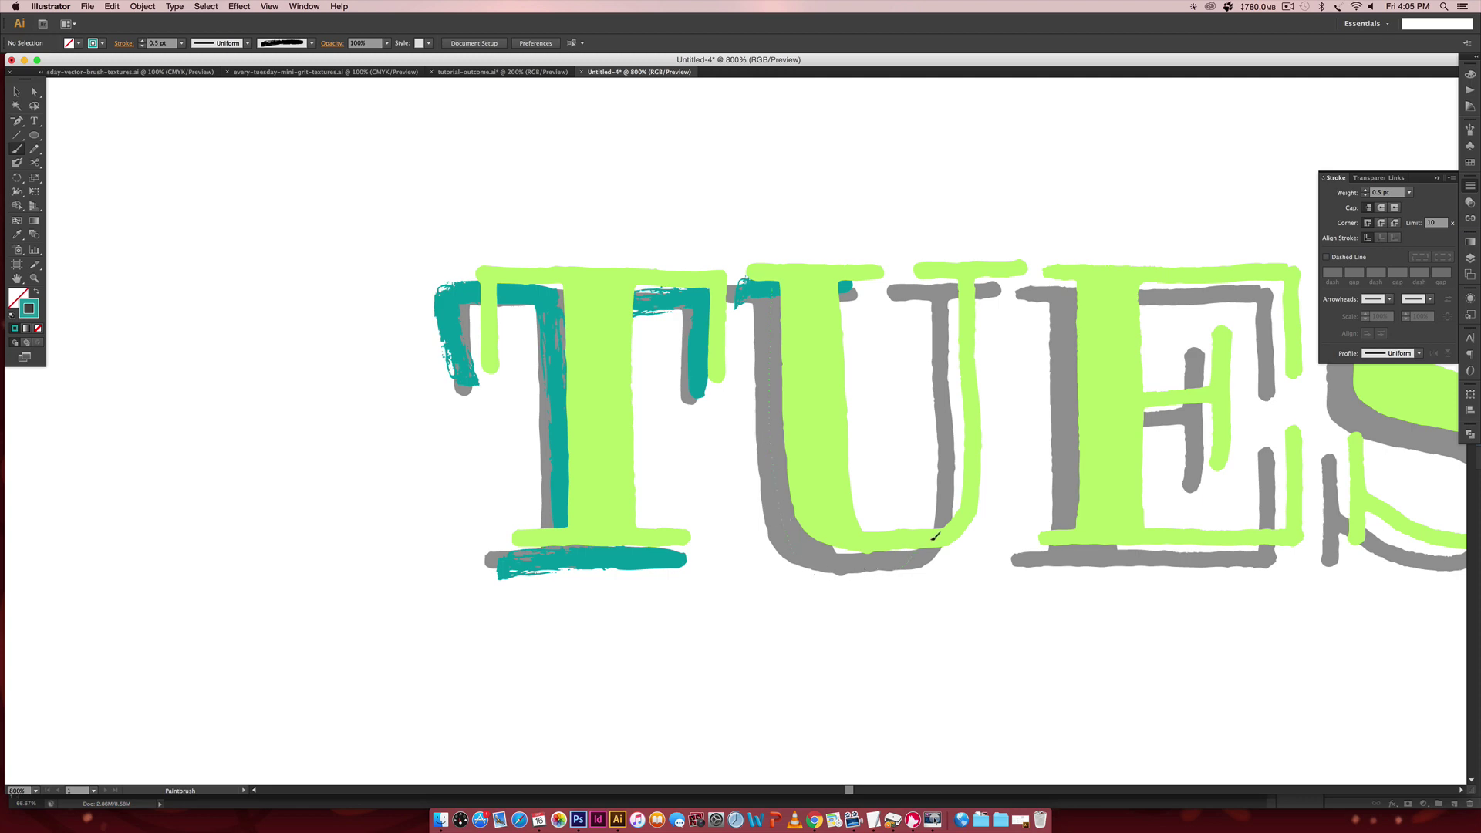
left_click_drag(933, 536, 939, 535)
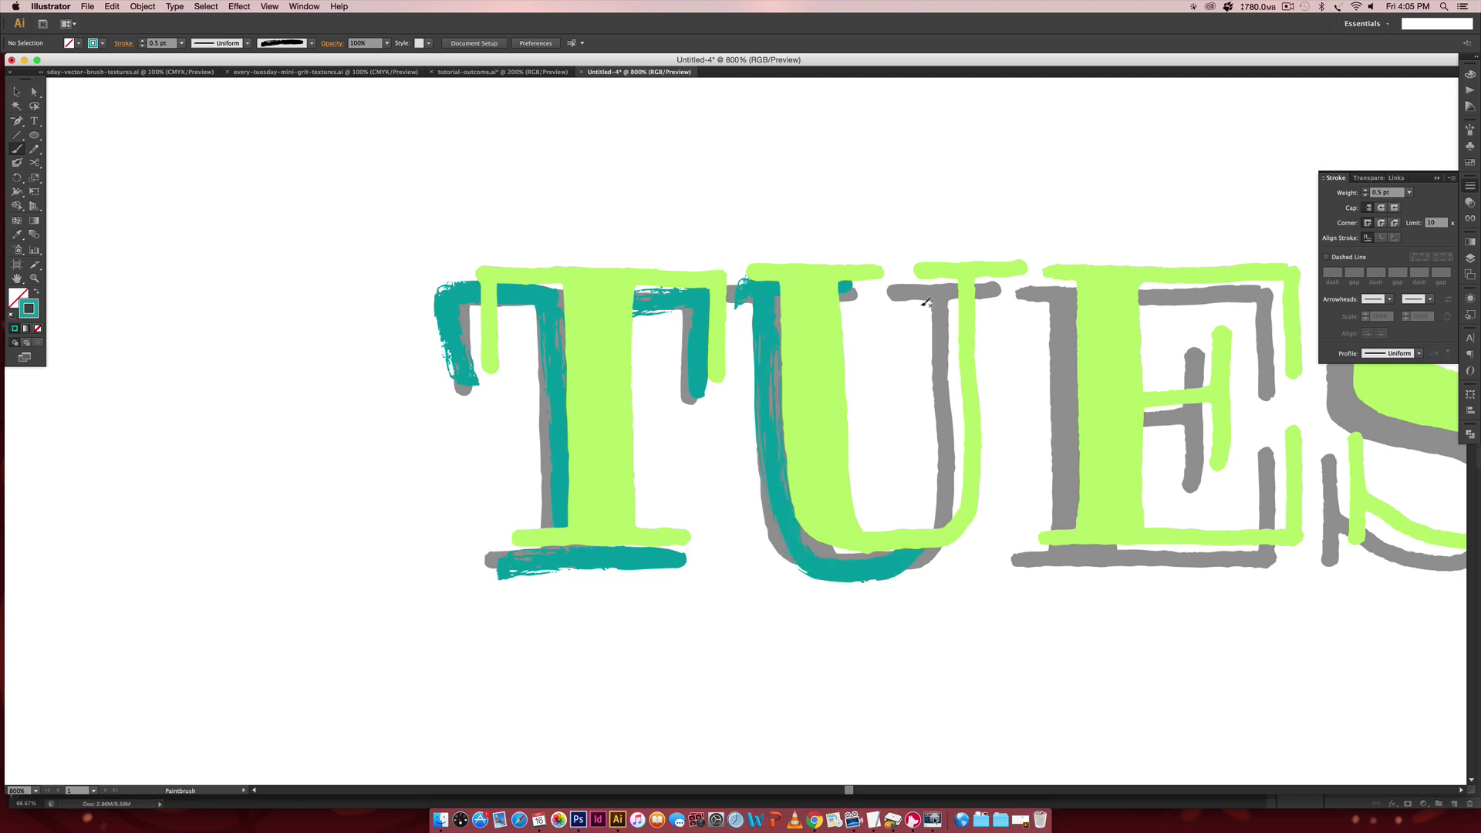
left_click_drag(893, 290, 986, 291)
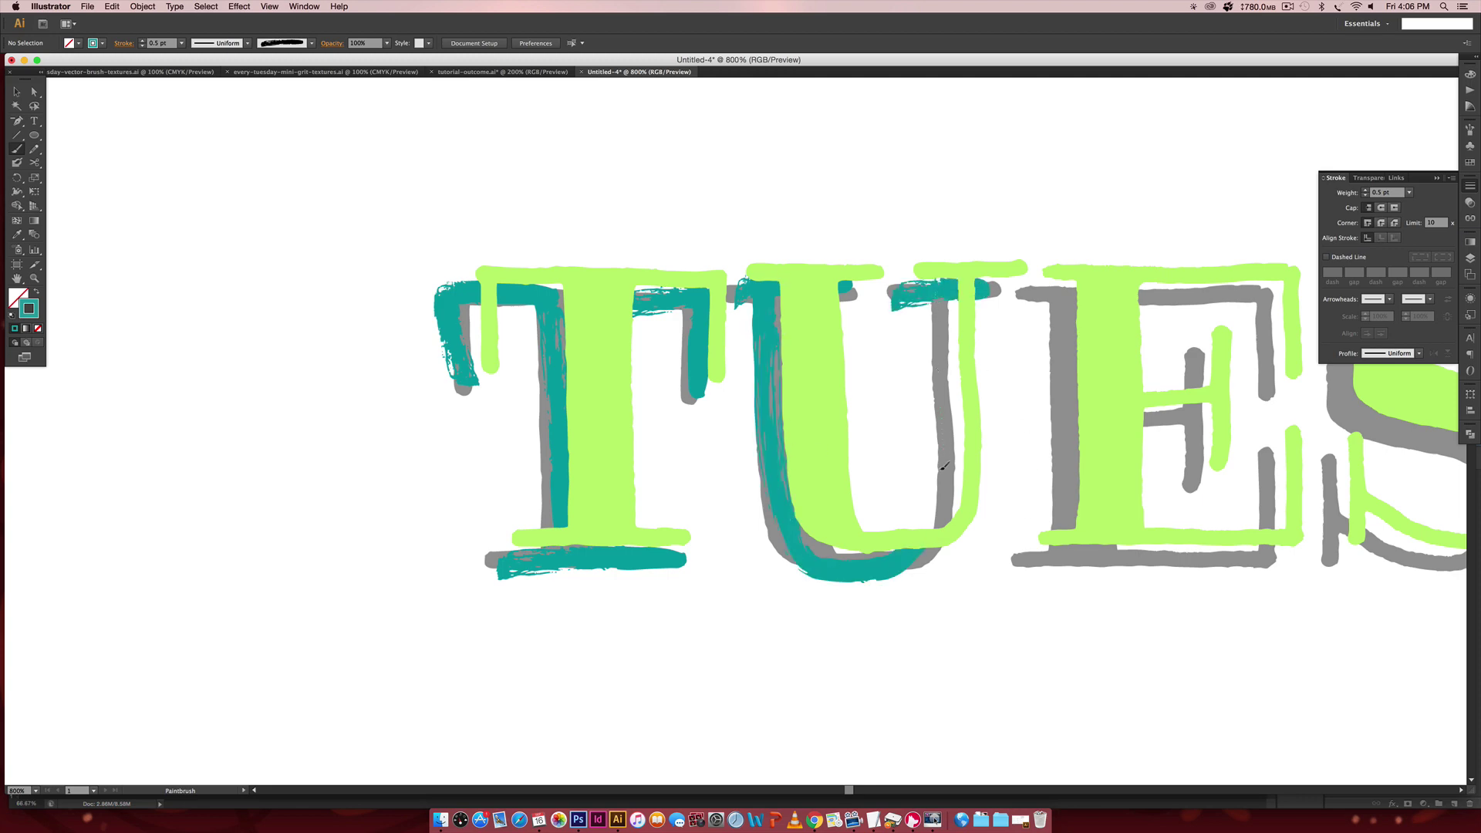
left_click_drag(939, 539, 940, 539)
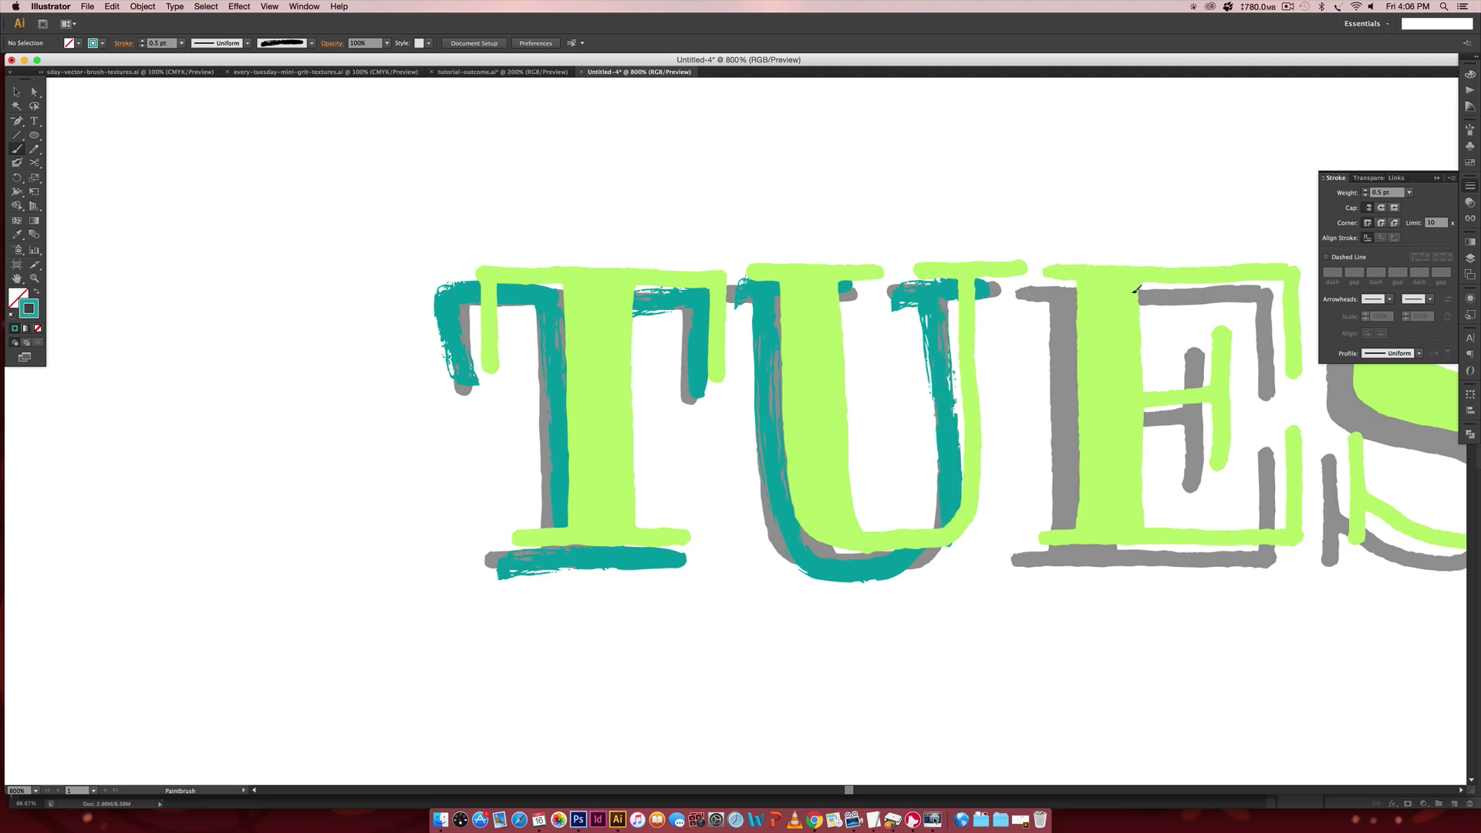
- Paint teal ink strokes over the upper E's gray guide, covering its top arm, stem, base, lower serif and middle arm
left_click_drag(1268, 360, 1269, 390)
key("space")
left_click_drag(1060, 309, 474, 274)
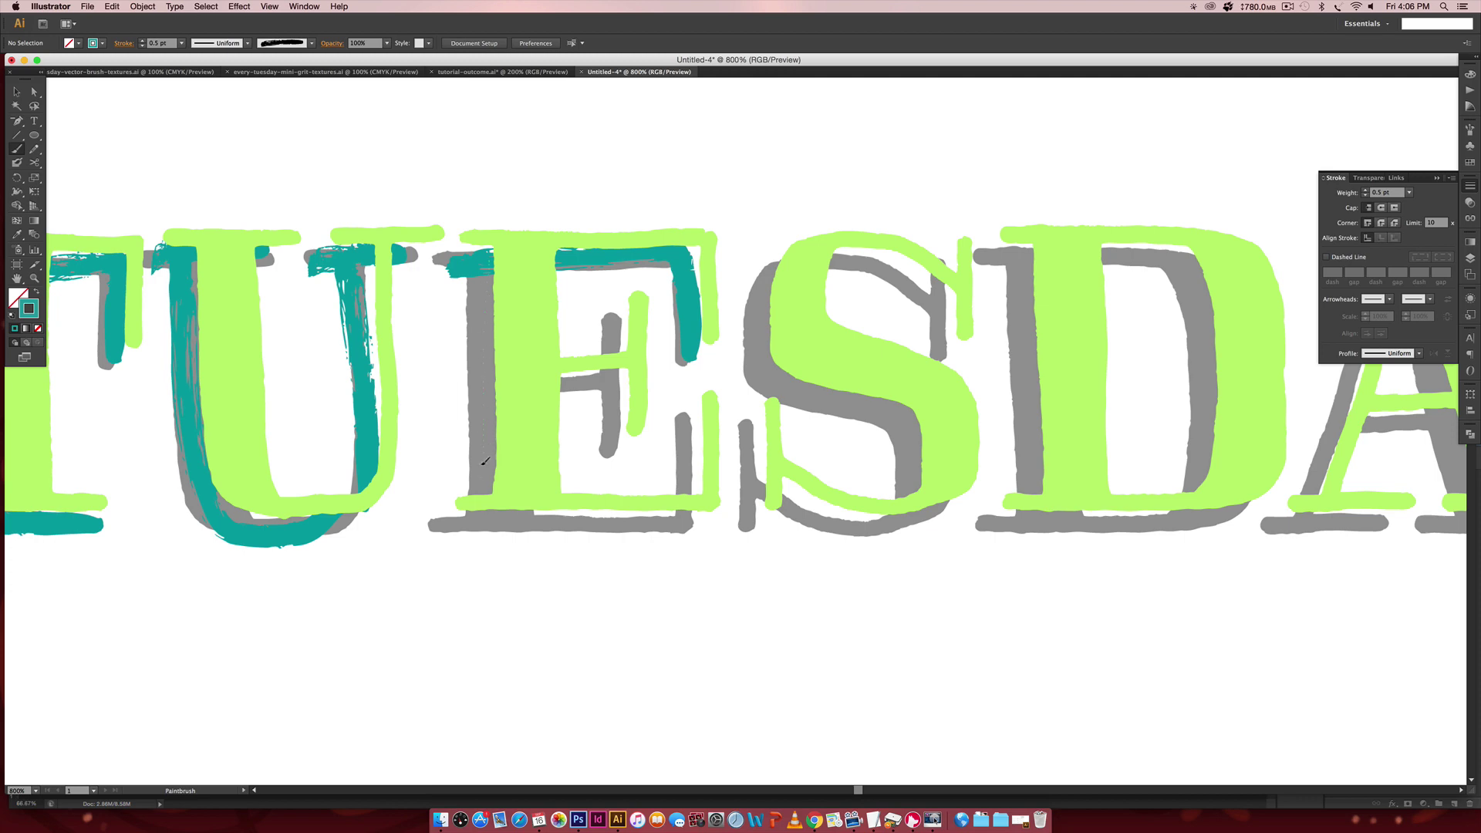
mouse_move(488, 505)
left_mouse_down()
mouse_move(431, 527)
mouse_move(691, 526)
left_mouse_up()
left_click_drag(675, 420, 677, 493)
left_click_drag(563, 382, 602, 378)
left_click_drag(609, 320, 613, 443)
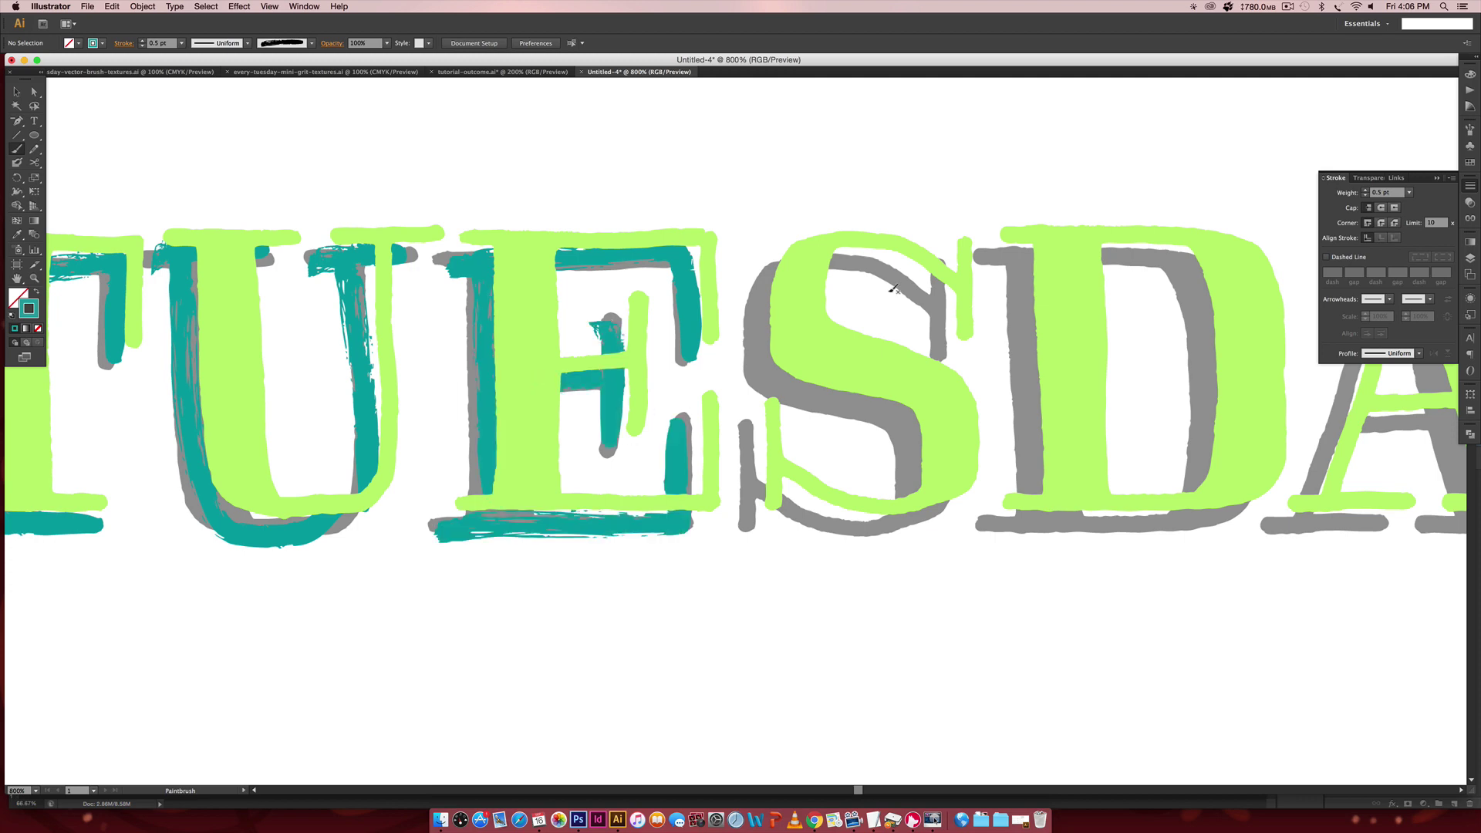
- Paint teal ink strokes over the upper S's gray guide, along both serifs and the curved spine
left_click_drag(934, 266, 937, 347)
left_click_drag(748, 424, 752, 520)
left_click_drag(841, 449, 624, 447)
left_click_drag(725, 258, 586, 463)
- Paint teal ink strokes over the upper D's gray guide, undoing a stray stroke and finishing with the inner edge of the bowl
left_click_drag(848, 420, 628, 420)
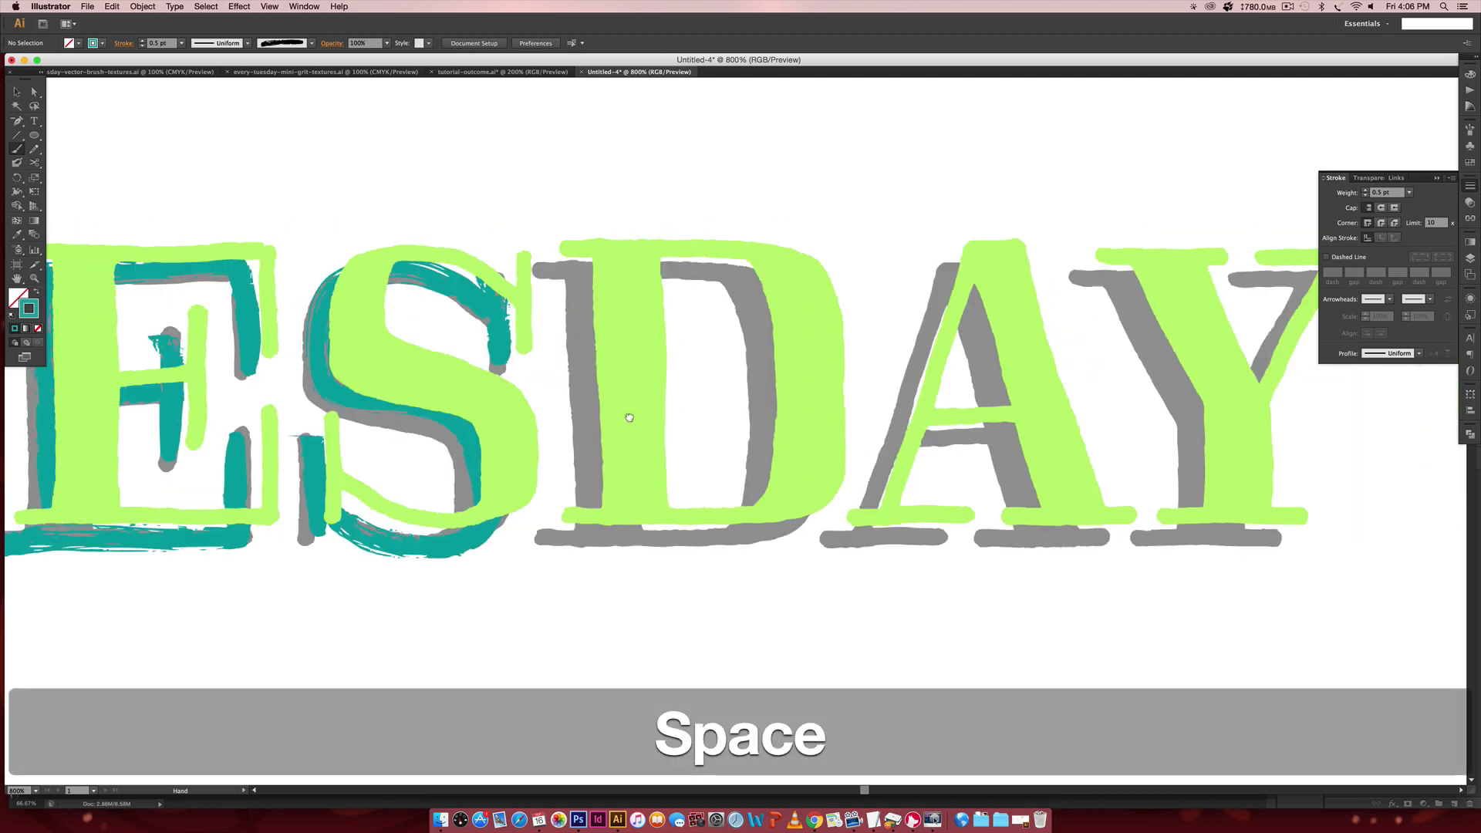
mouse_move(756, 270)
left_mouse_down()
mouse_move(590, 260)
mouse_move(586, 505)
mouse_move(775, 540)
left_mouse_up()
left_click_drag(725, 270, 760, 497)
key("cmd+z")
scroll(725, 309, "right", 5)
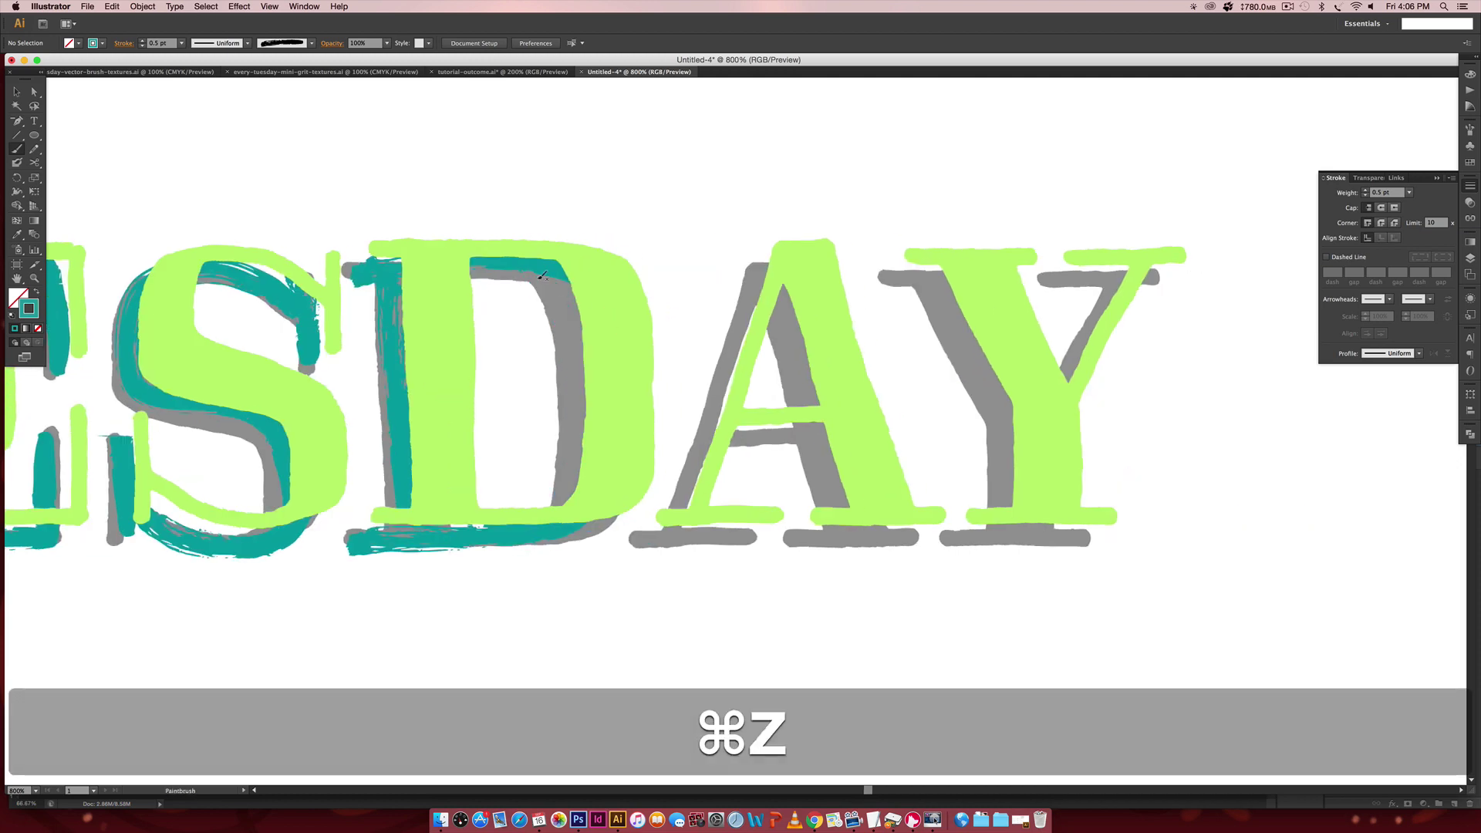
left_click_drag(559, 275, 567, 505)
- Paint teal ink strokes over the upper A's gray guide, along both diagonals, the crossbar and the foot serifs
left_click_drag(752, 271, 678, 505)
left_click_drag(632, 551, 744, 532)
left_click_drag(733, 436, 817, 431)
mouse_move(771, 293)
left_mouse_down()
mouse_move(848, 513)
mouse_move(921, 532)
left_mouse_up()
- Paint teal ink strokes over the upper Y's gray guide, along both arms, the stem and the base serif
left_click_drag(882, 276, 1006, 420)
mouse_move(1053, 289)
left_mouse_down()
mouse_move(1169, 271)
mouse_move(1068, 382)
left_mouse_up()
left_click_drag(1003, 397, 995, 509)
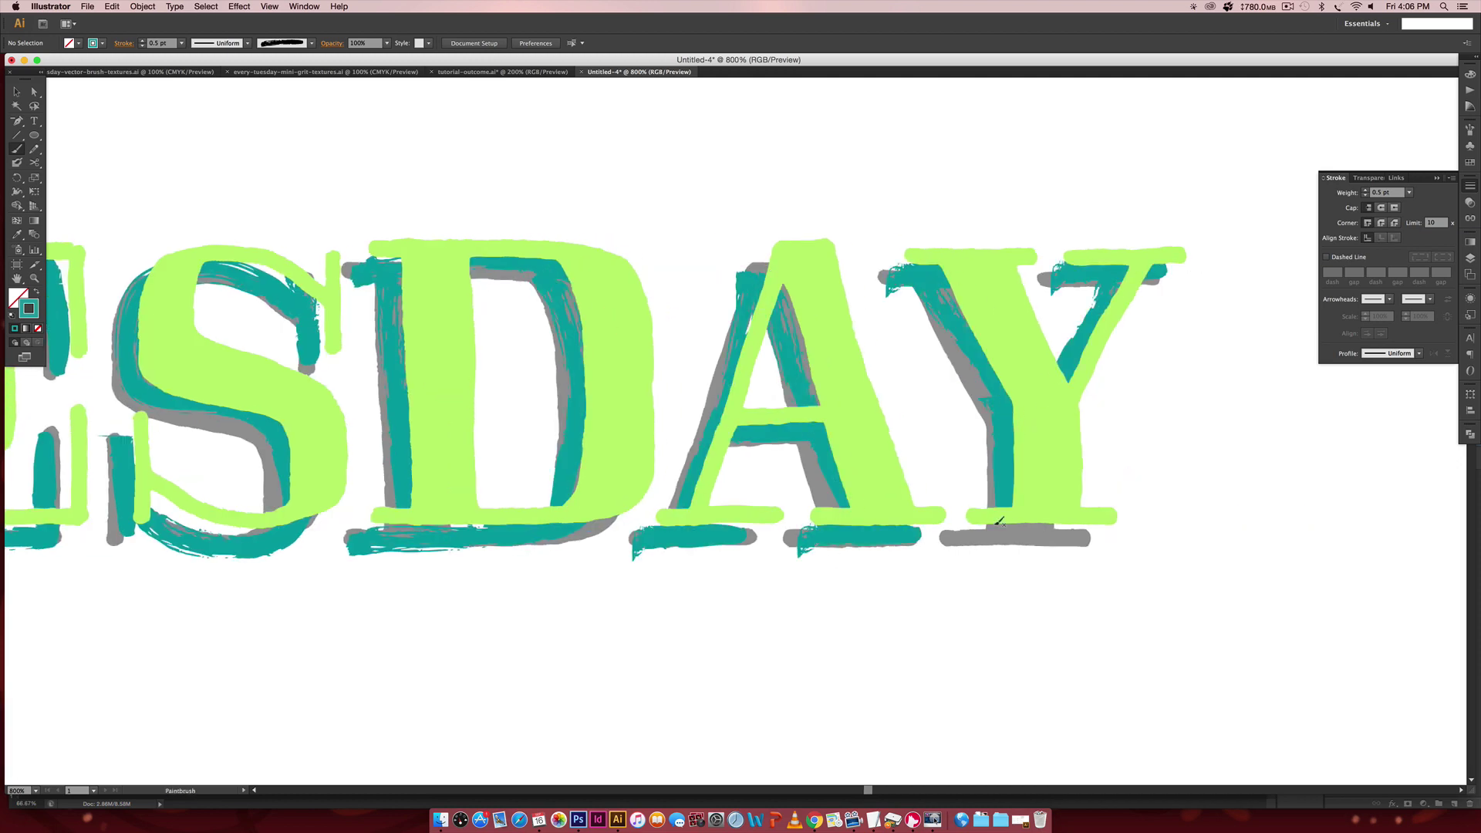
left_click_drag(939, 551, 1088, 536)
- Hide the guides layer and examine the painted ink drop shade on the upper TUESDAY lettering
key("cmd+minus")
key("cmd+minus")
key("cmd+minus")
key("cmd+minus")
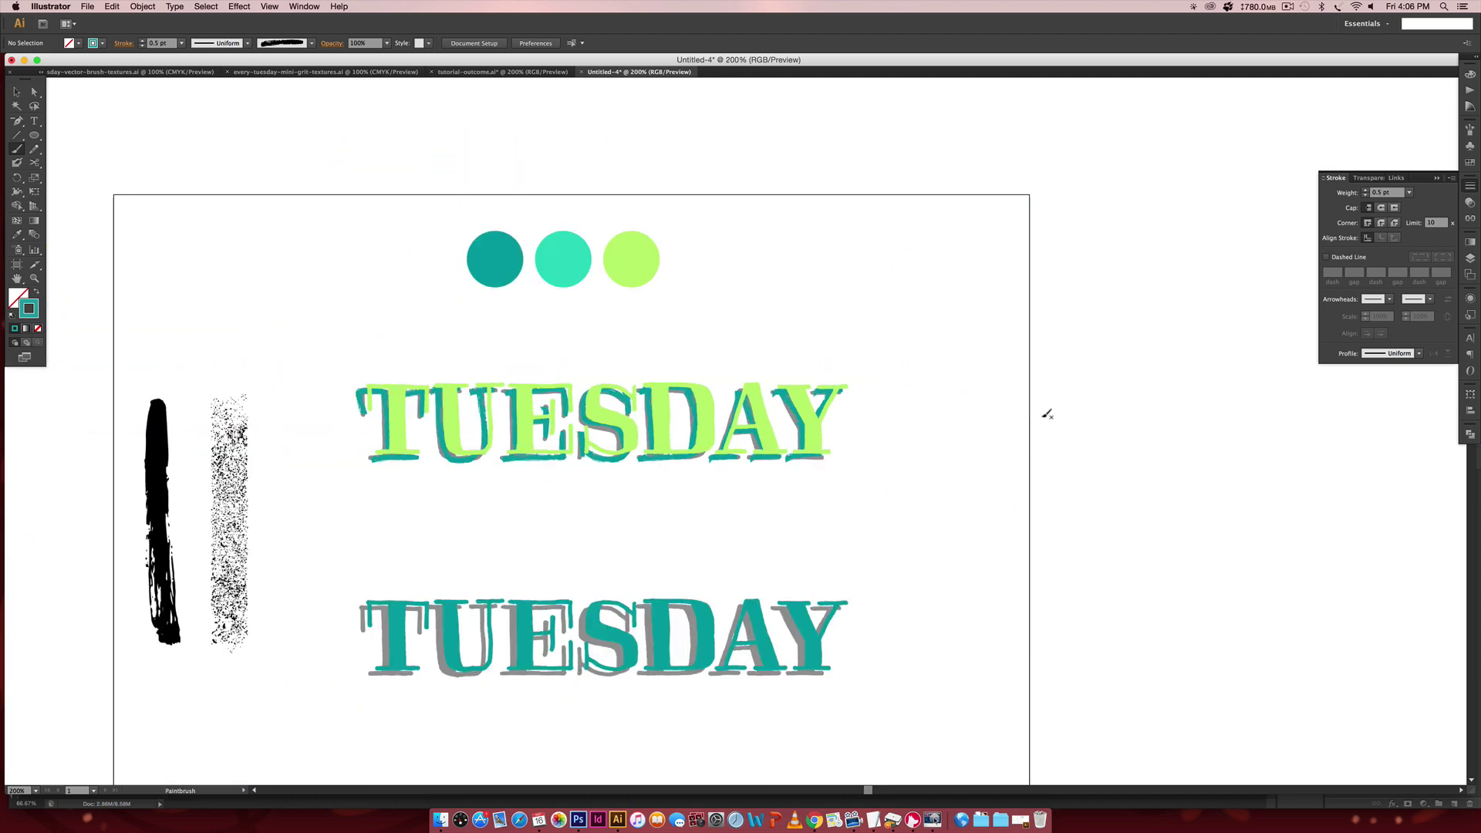
key("cmd+equal")
key("cmd+equal")
left_click_drag(753, 473, 1001, 470)
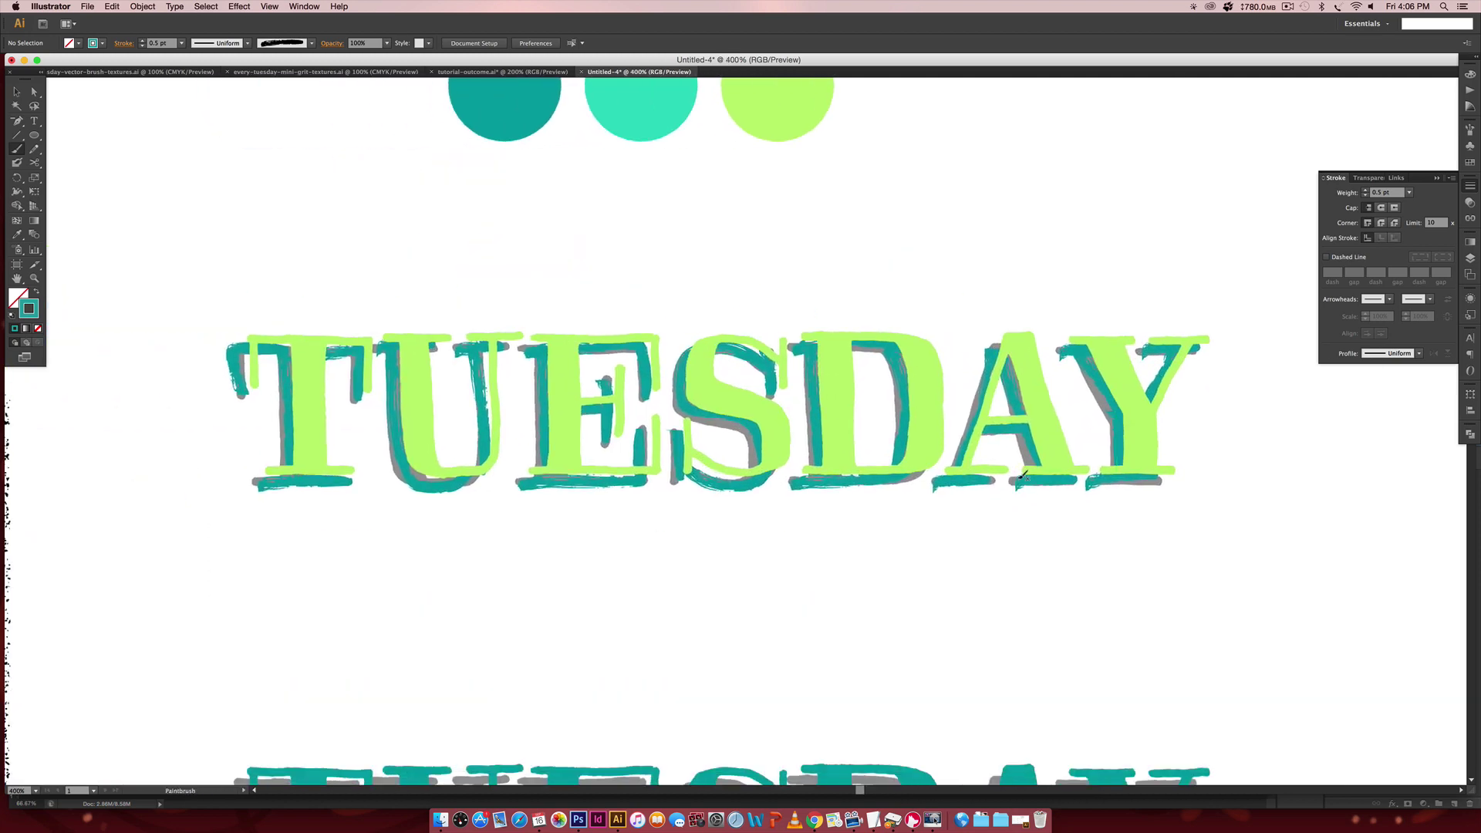
key("v")
left_click(1470, 259)
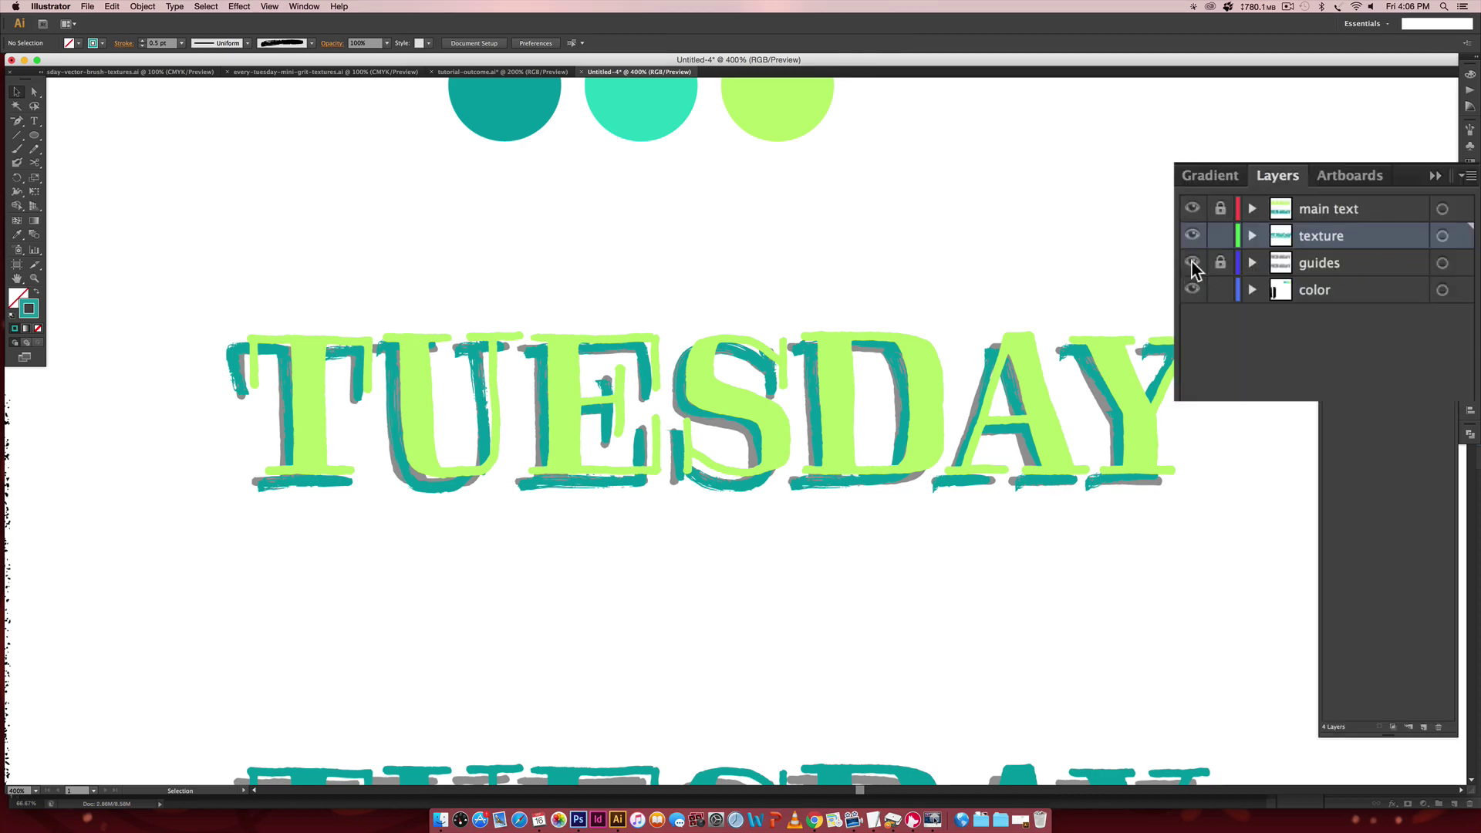
left_click(1192, 262)
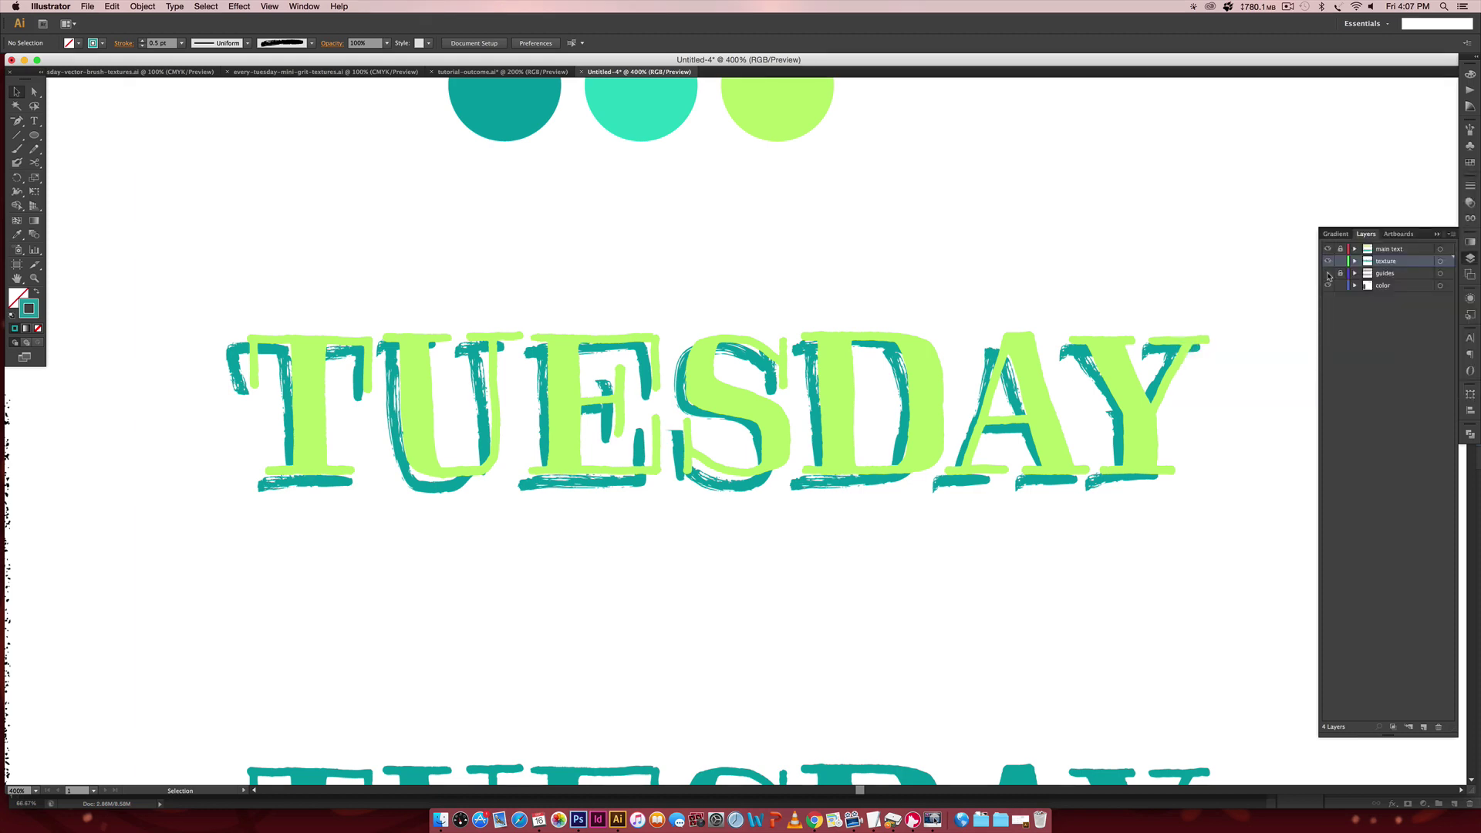
key("super+minus")
key("super+minus")
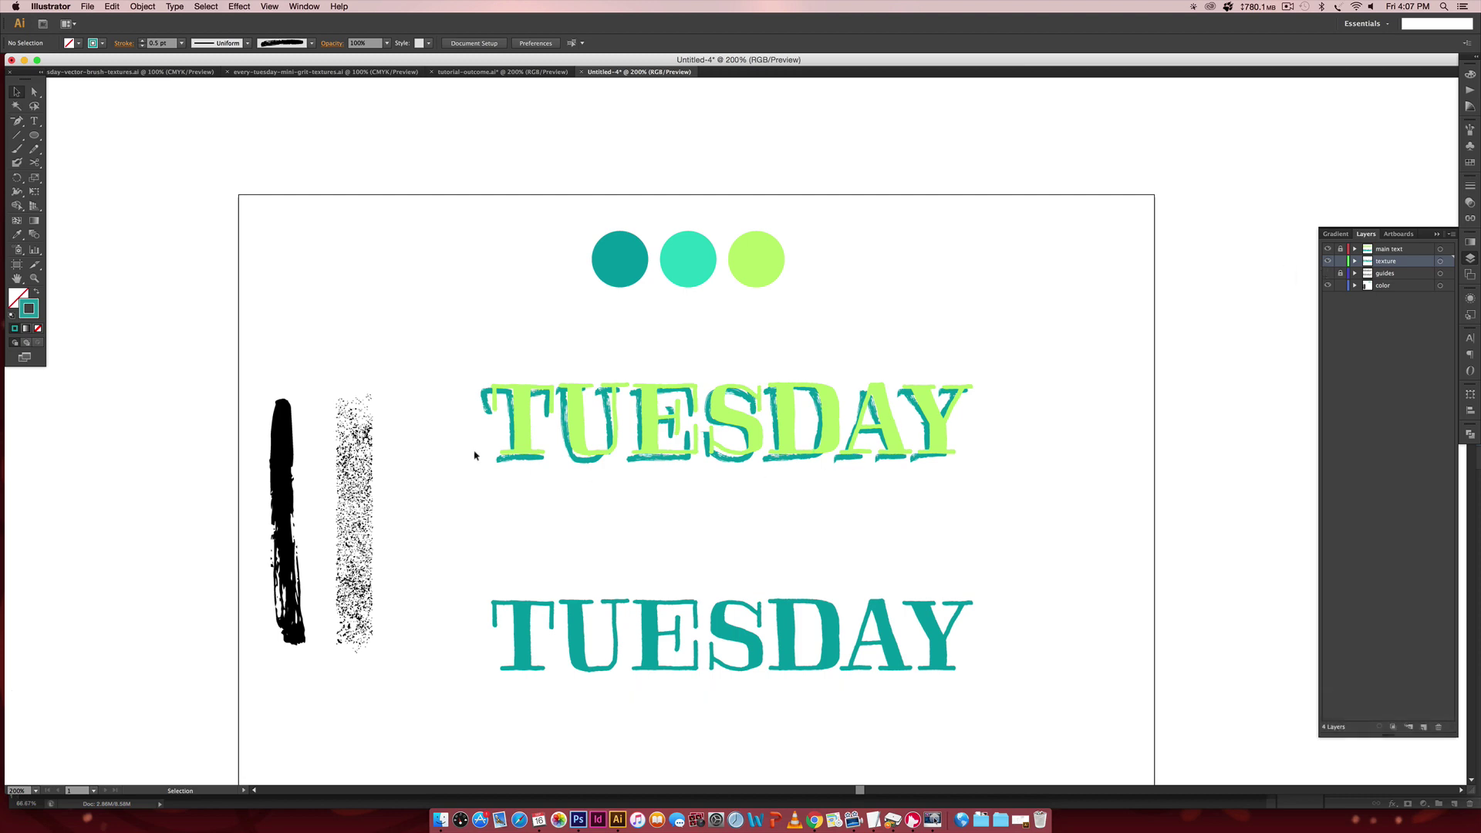
- Swap the black fill to the stroke, leaving no fill, and sample the dark teal circle as the stroke color
left_click(353, 476)
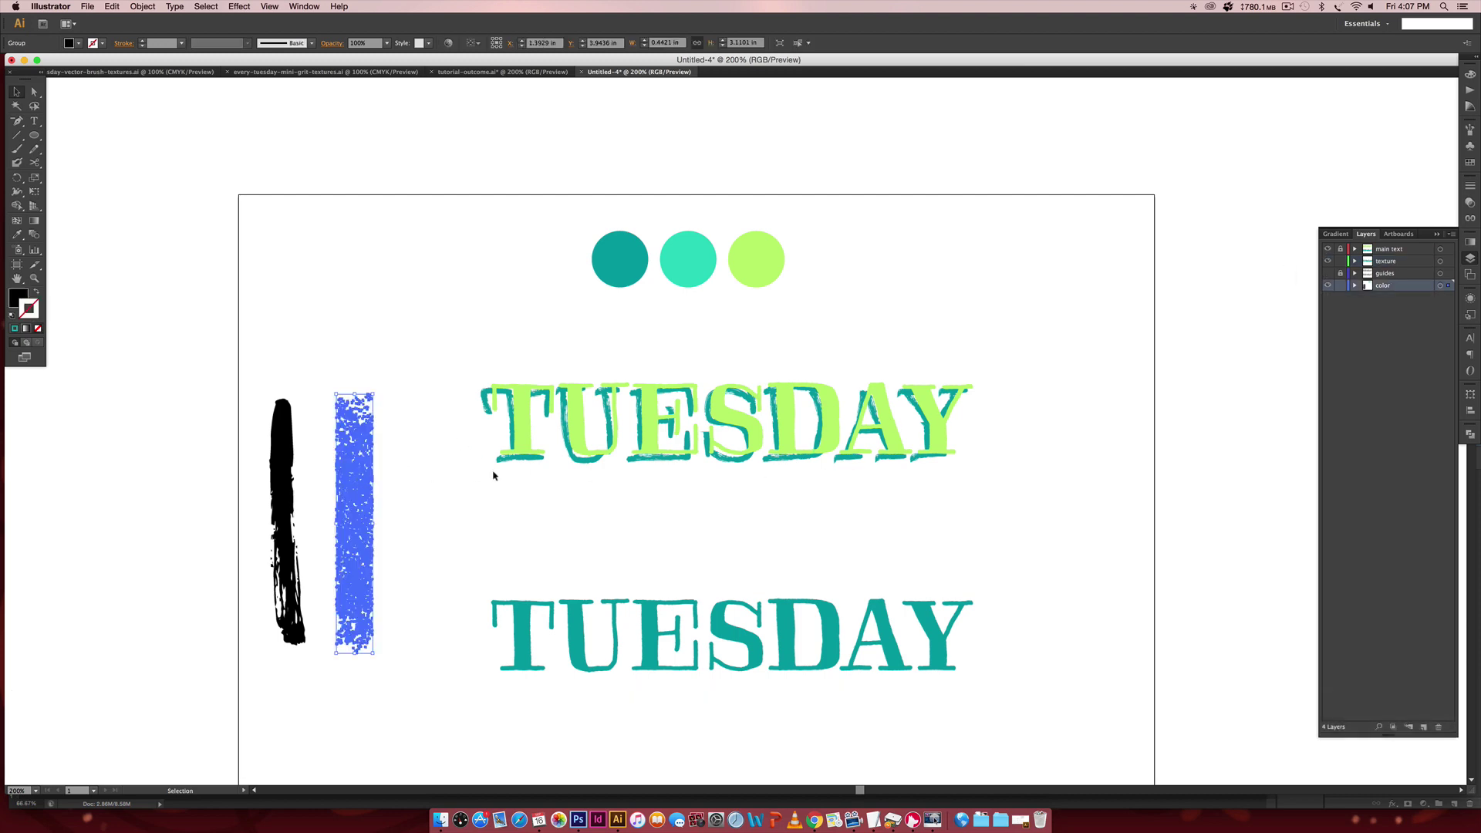
left_click(105, 316)
key("shift+x")
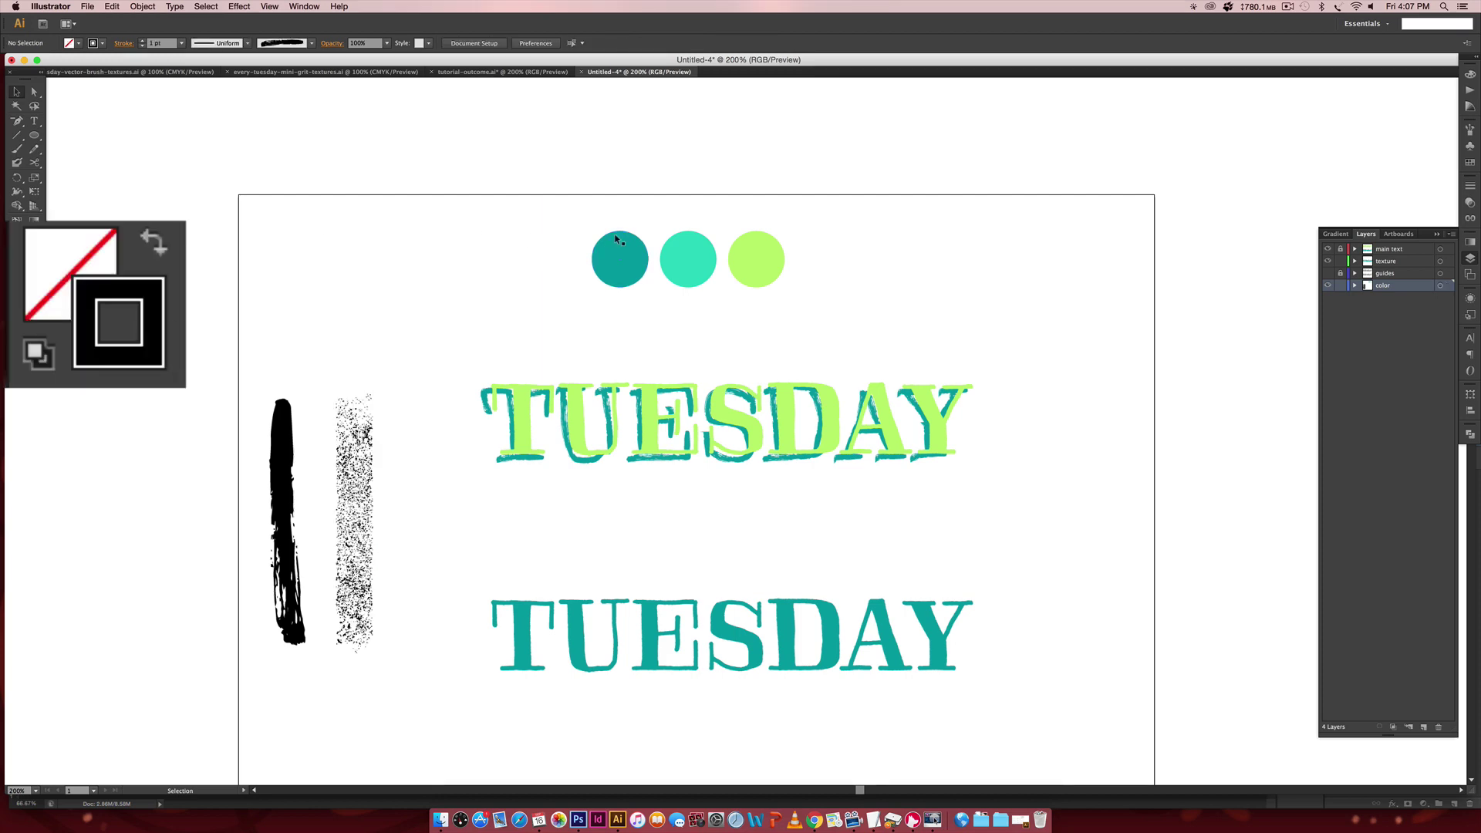
key("i")
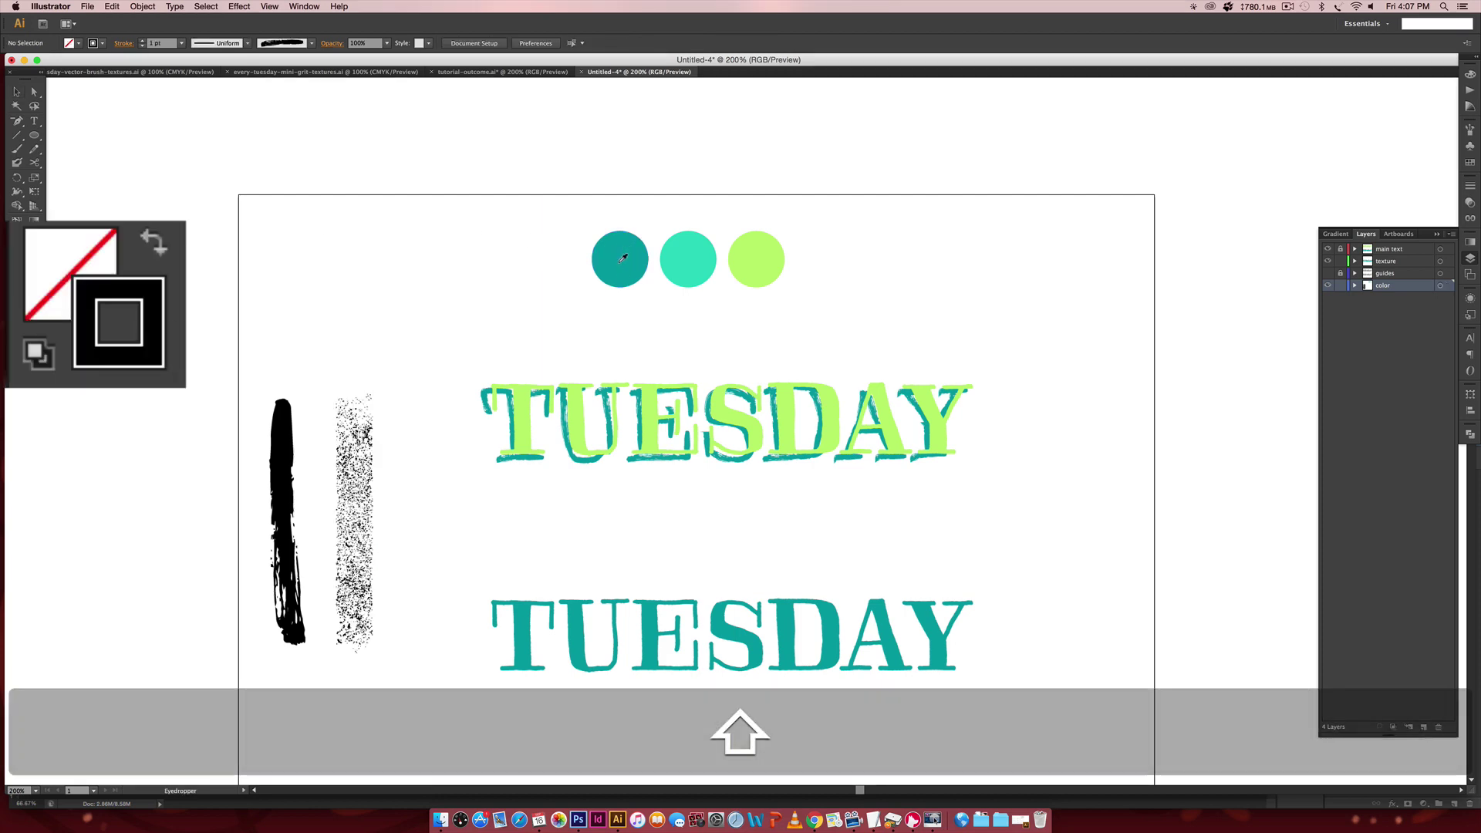
left_click(623, 257, "shift")
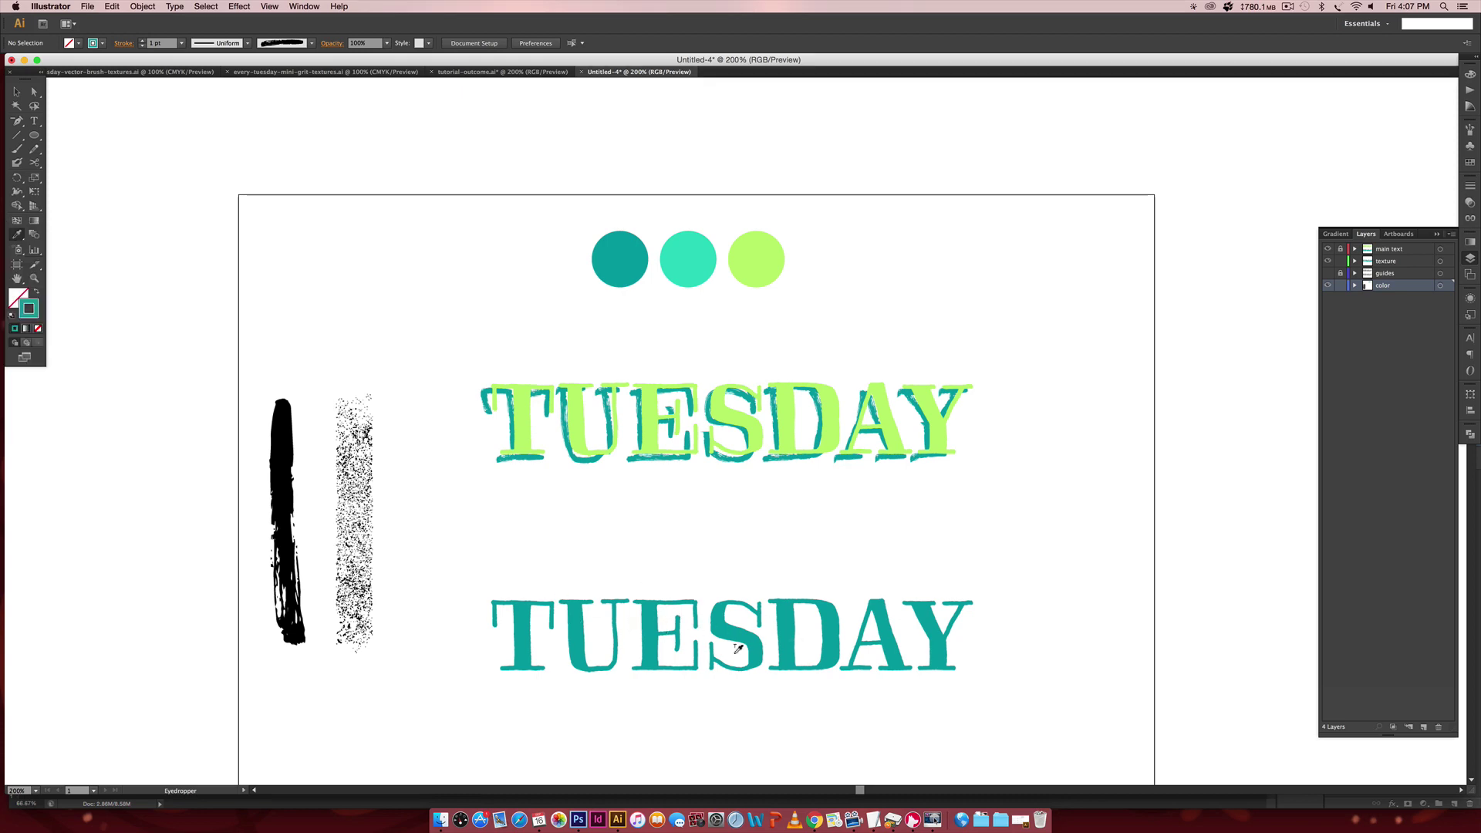
- Show the guides layer again and make the texture layer active for painting on the lower TUESDAY lettering
key("super+equal")
key("space")
left_click_drag(803, 648, 761, 160)
left_click(1327, 273)
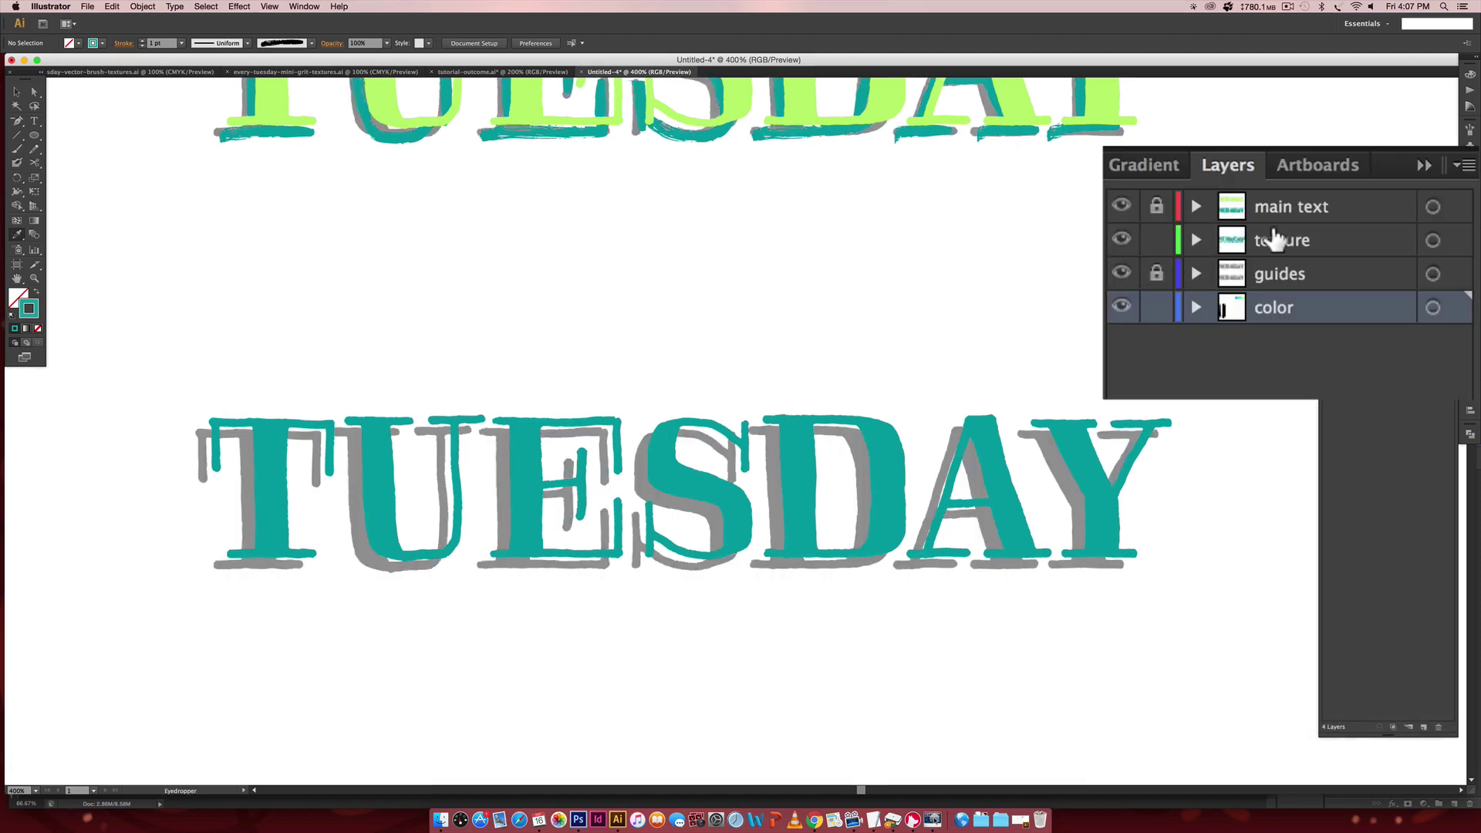
left_click(1392, 261)
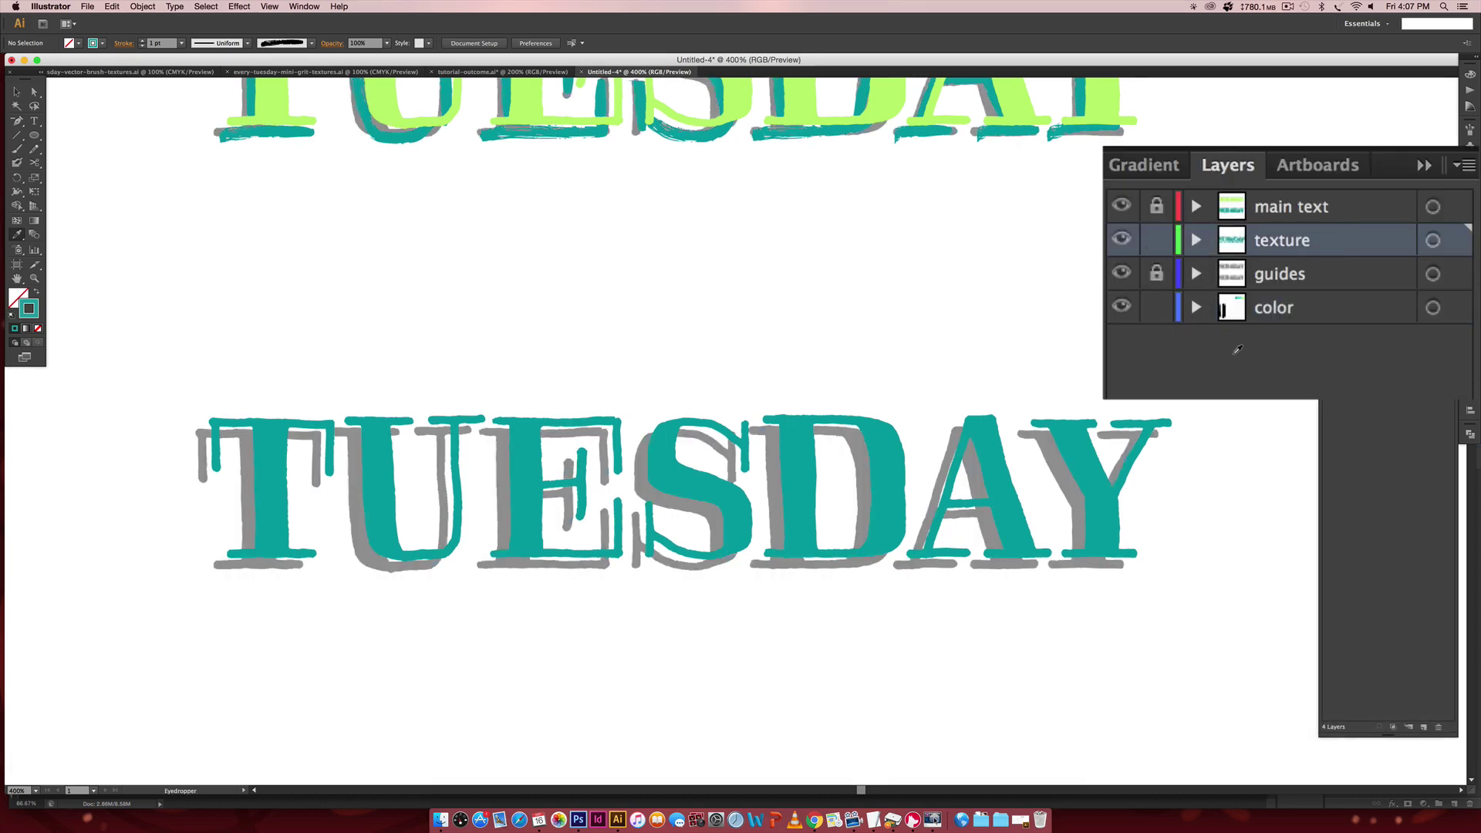
- Set up the Paintbrush with the grit Art Brush and try a 1 pt stroke on the lower T's left serif guide
key("b")
mouse_move(189, 456)
left_mouse_down()
mouse_move(202, 463)
mouse_move(202, 426)
mouse_move(199, 474)
left_mouse_up()
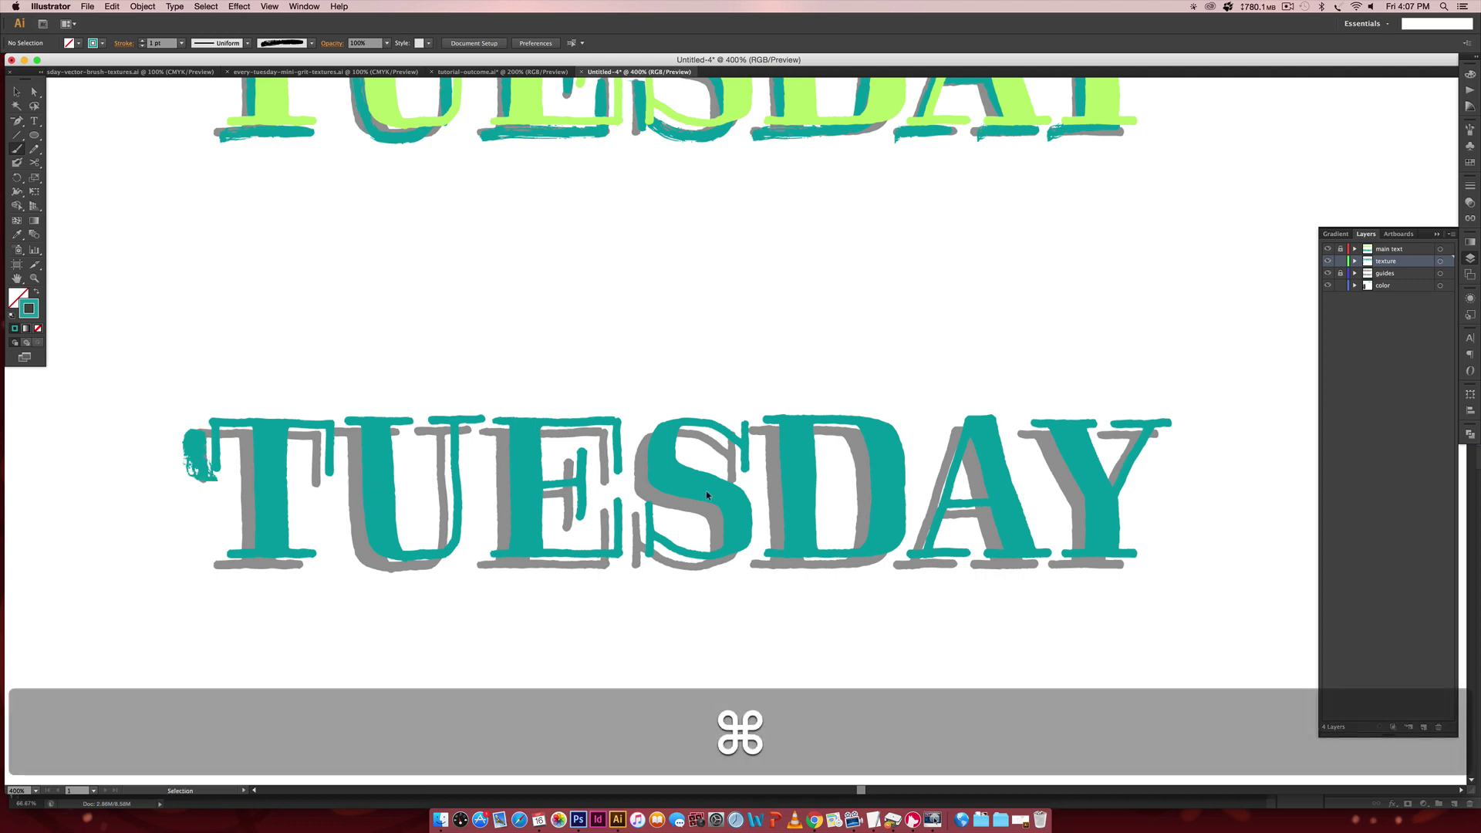
key("super+z")
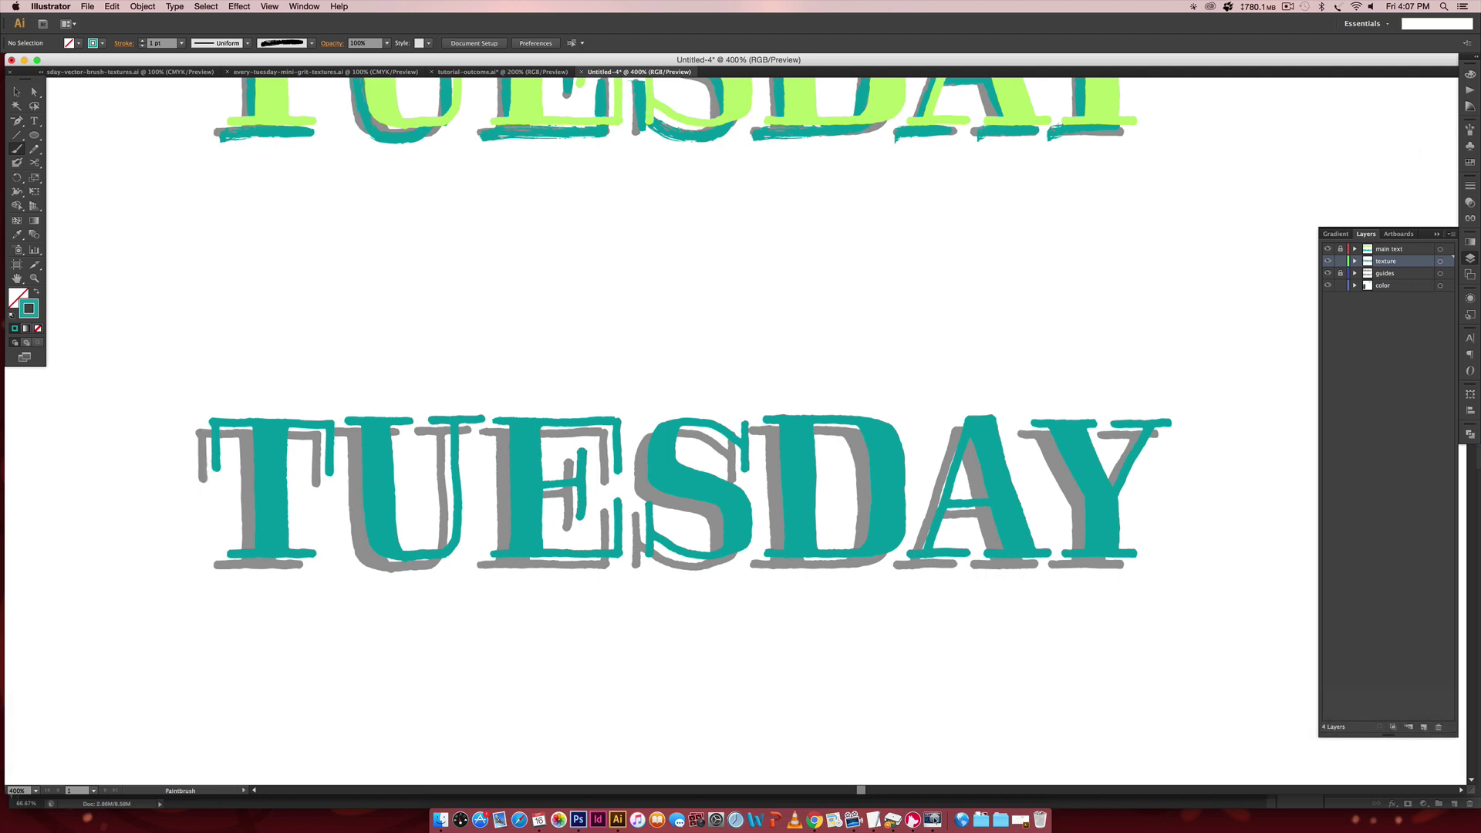
left_click(1470, 129)
left_click(1355, 179)
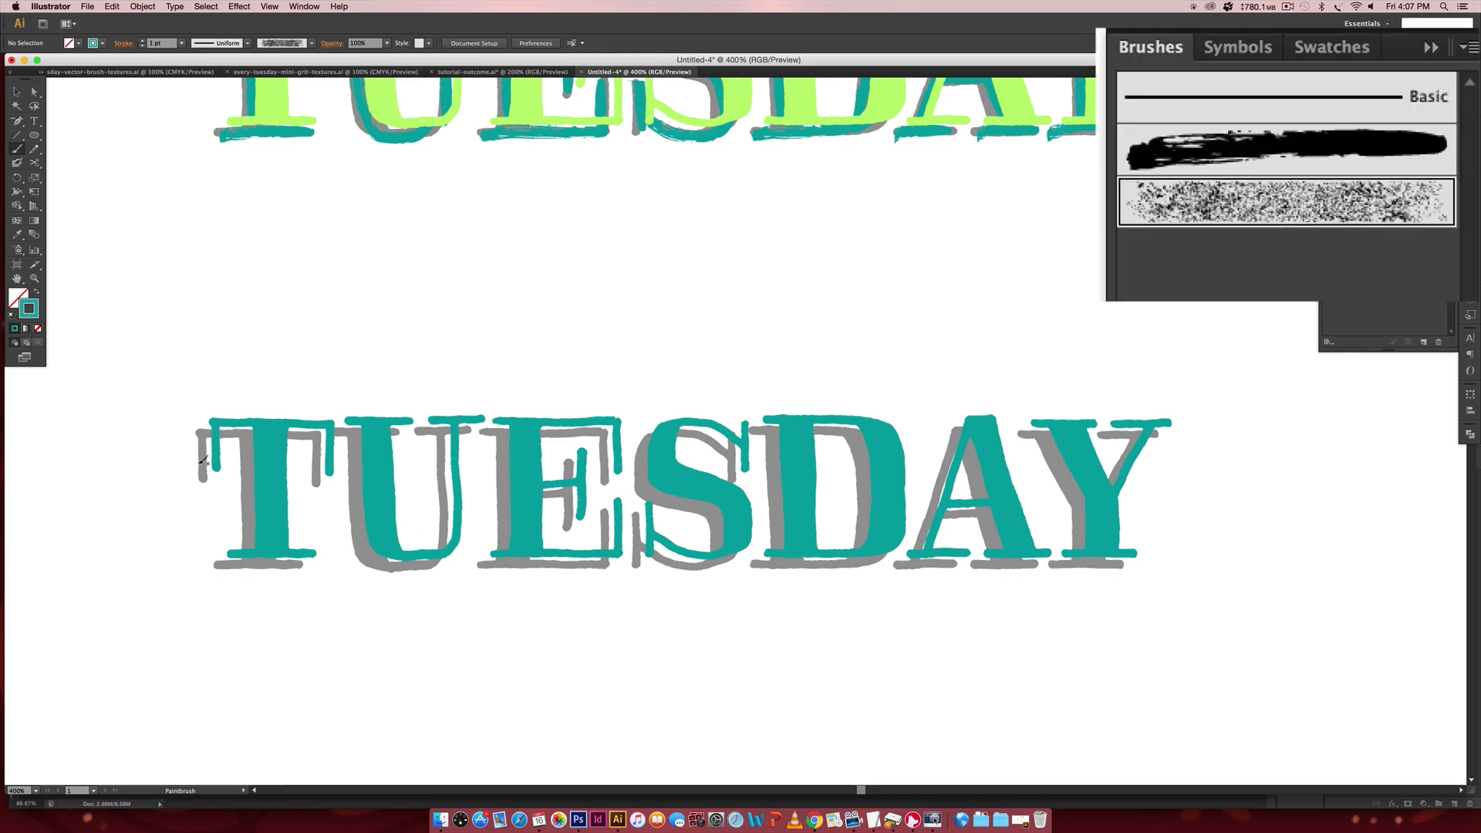
left_click_drag(202, 429, 232, 476)
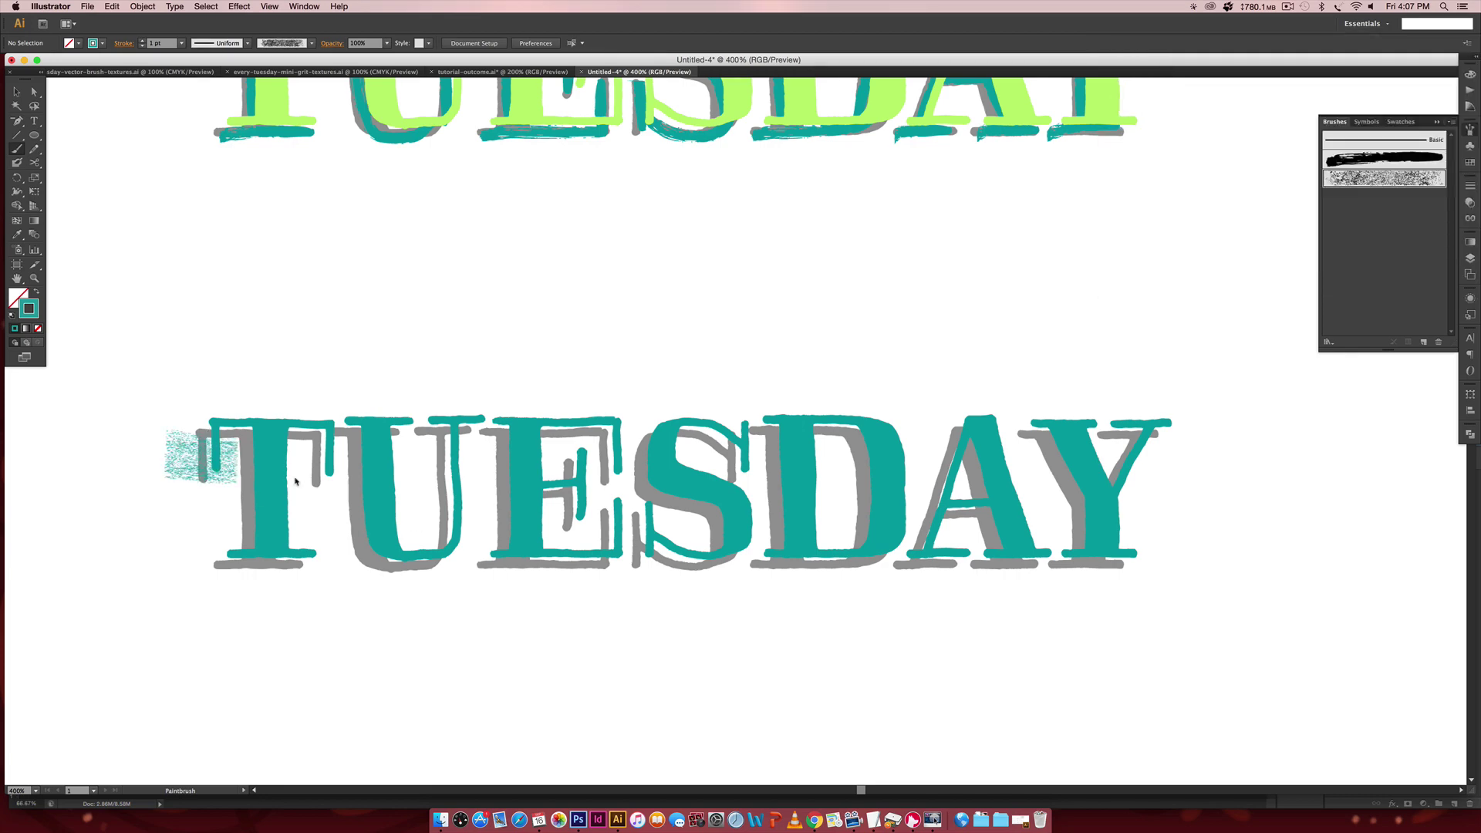
key("ctrl+z")
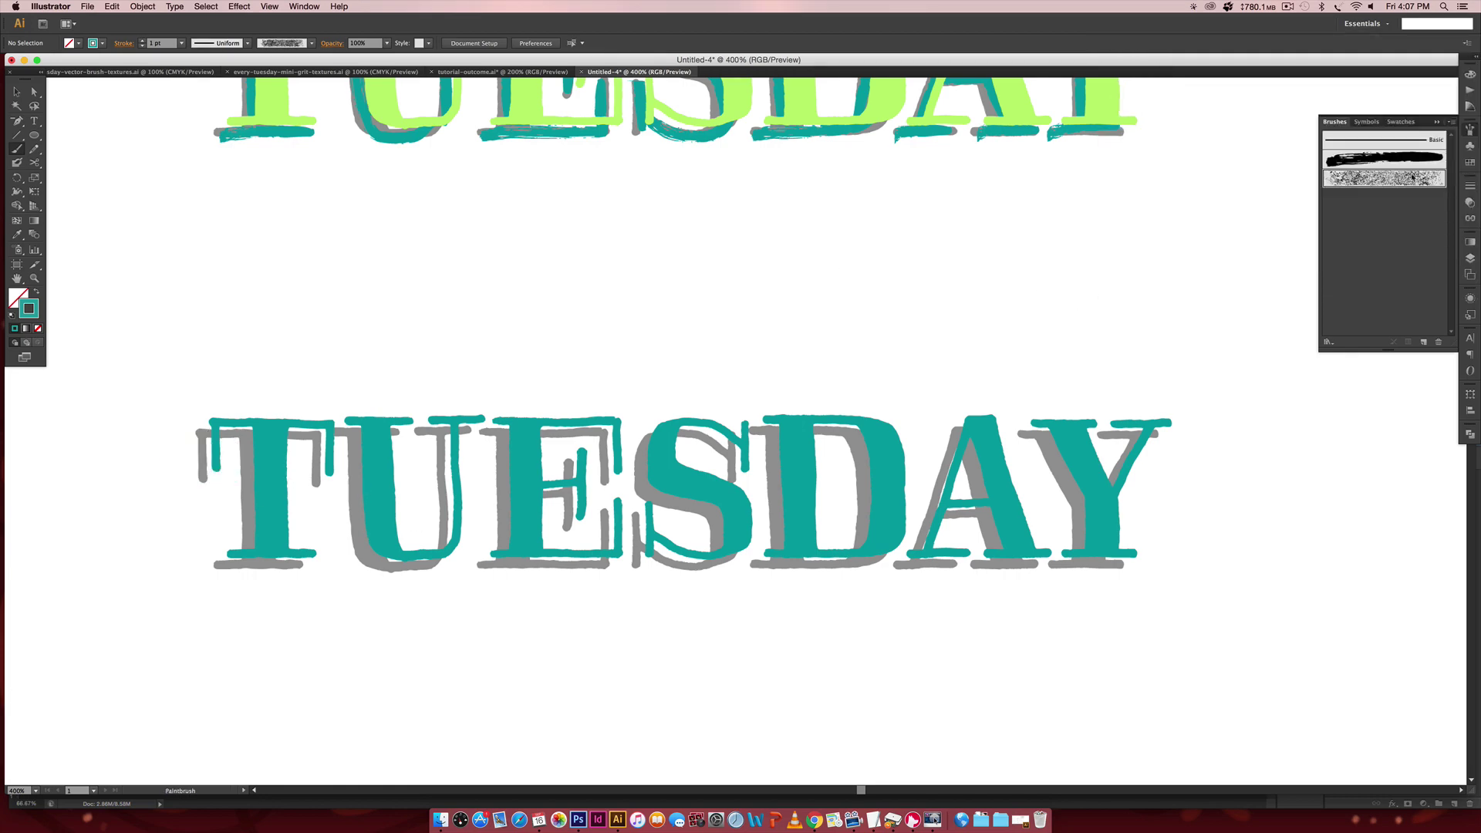
- Set the stroke weight to 0.25 pt and try a grit brush stroke up the left serif of the lower T's gray guide
left_click(1469, 188)
left_click(1248, 76)
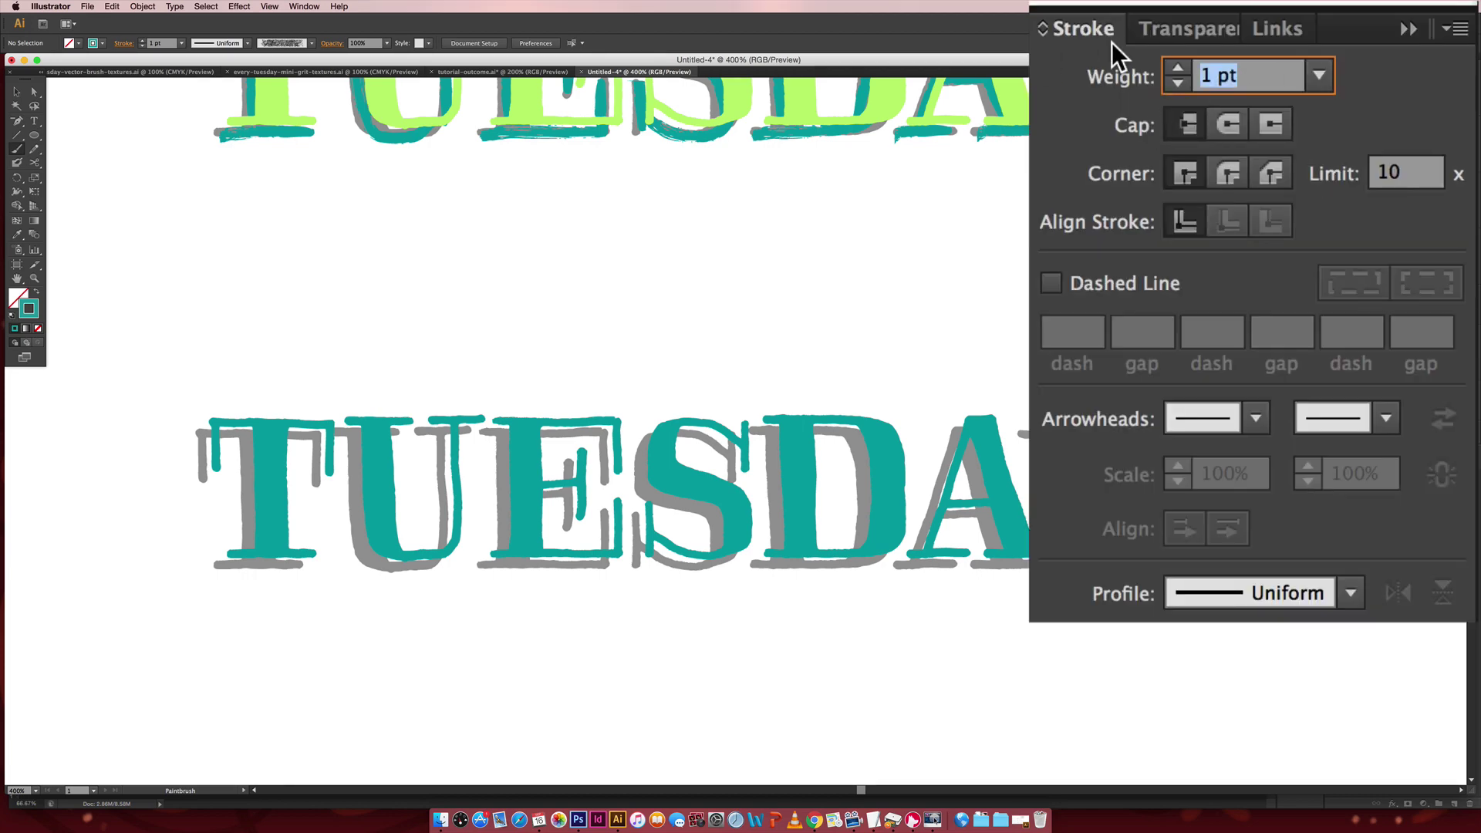
type(".25")
key("Return")
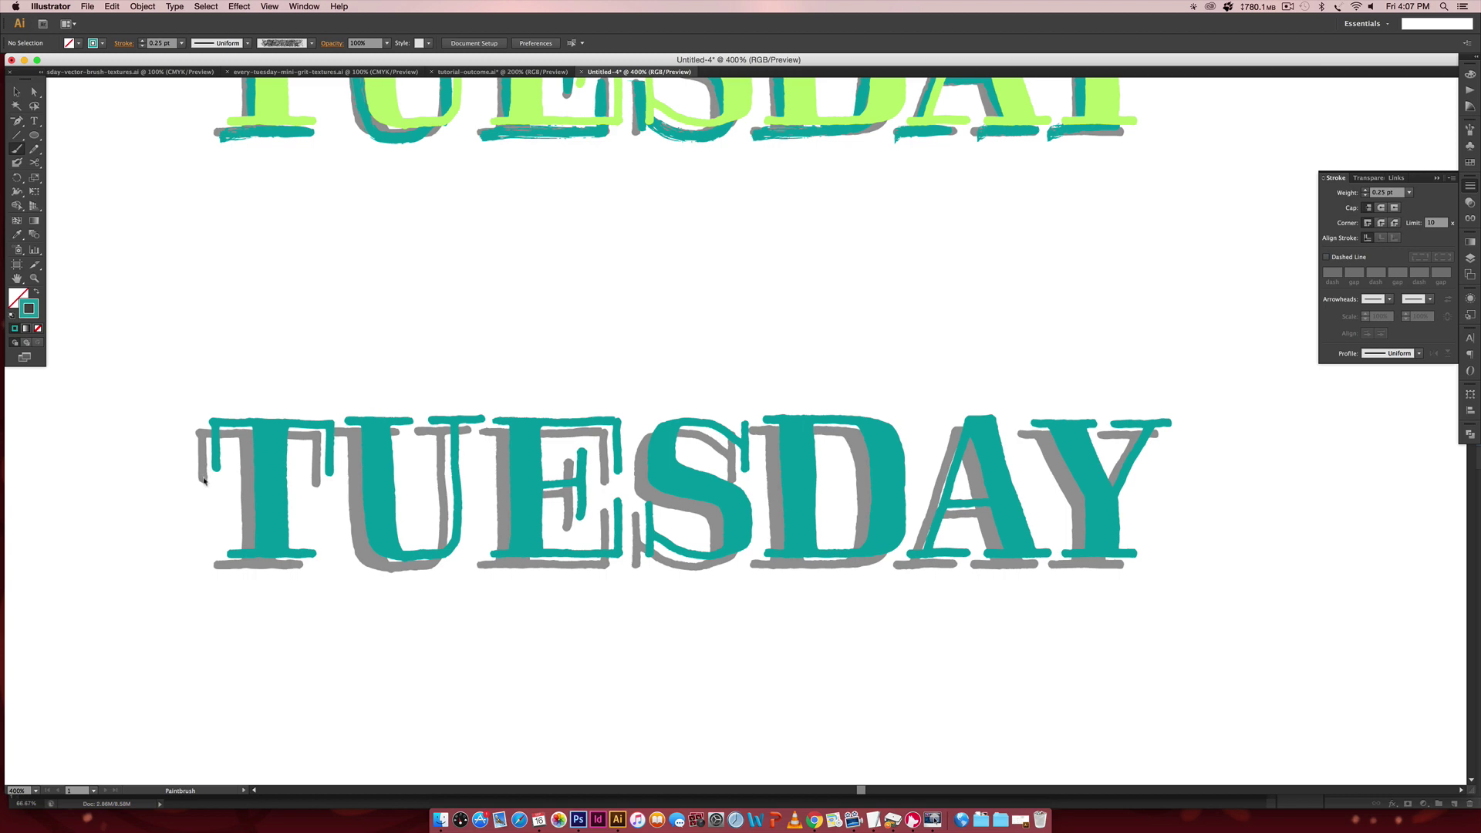
left_click_drag(205, 480, 216, 430)
key("super+z")
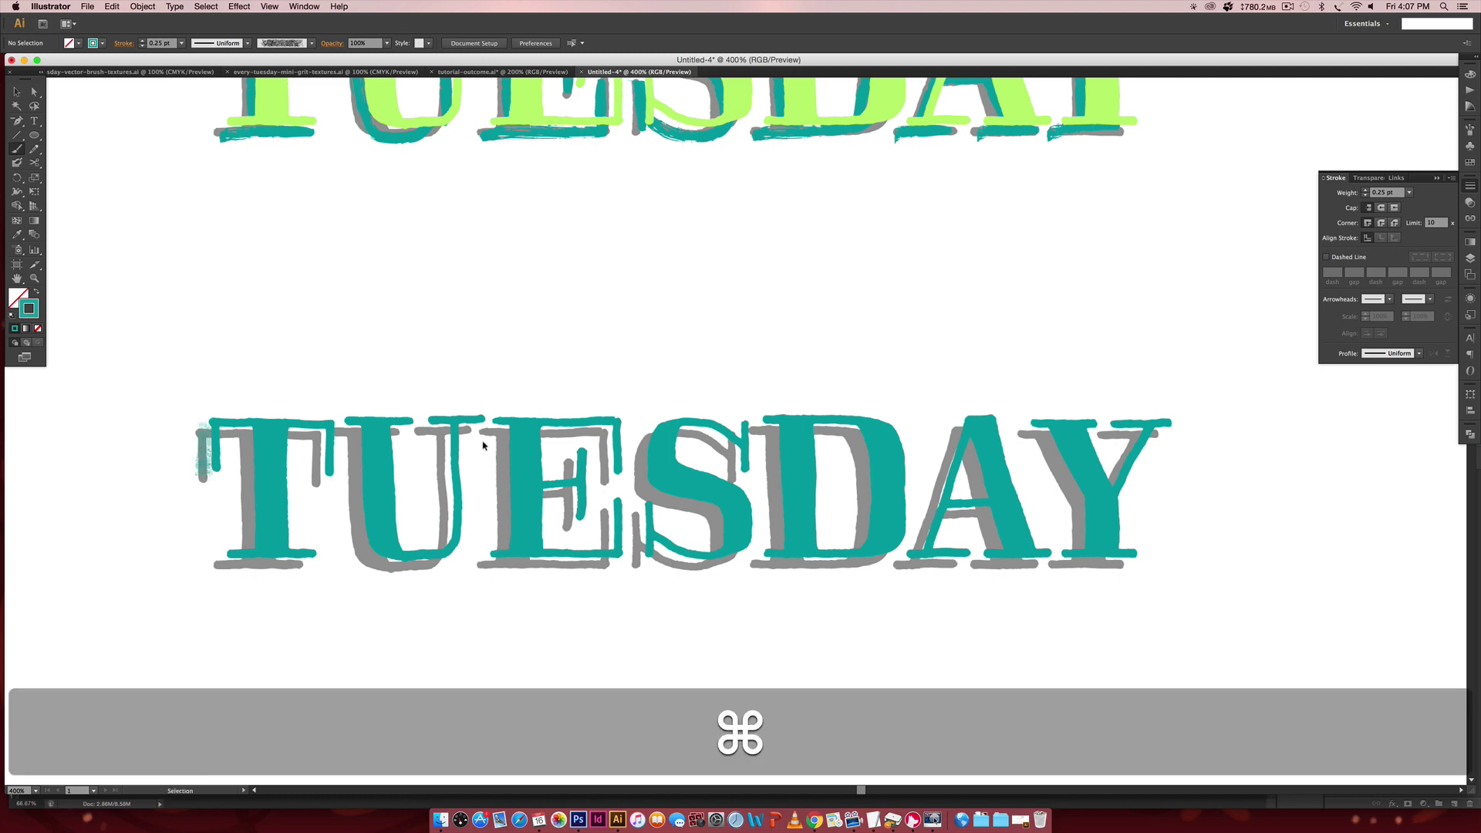
key("super+equal")
key("super+equal")
key("space")
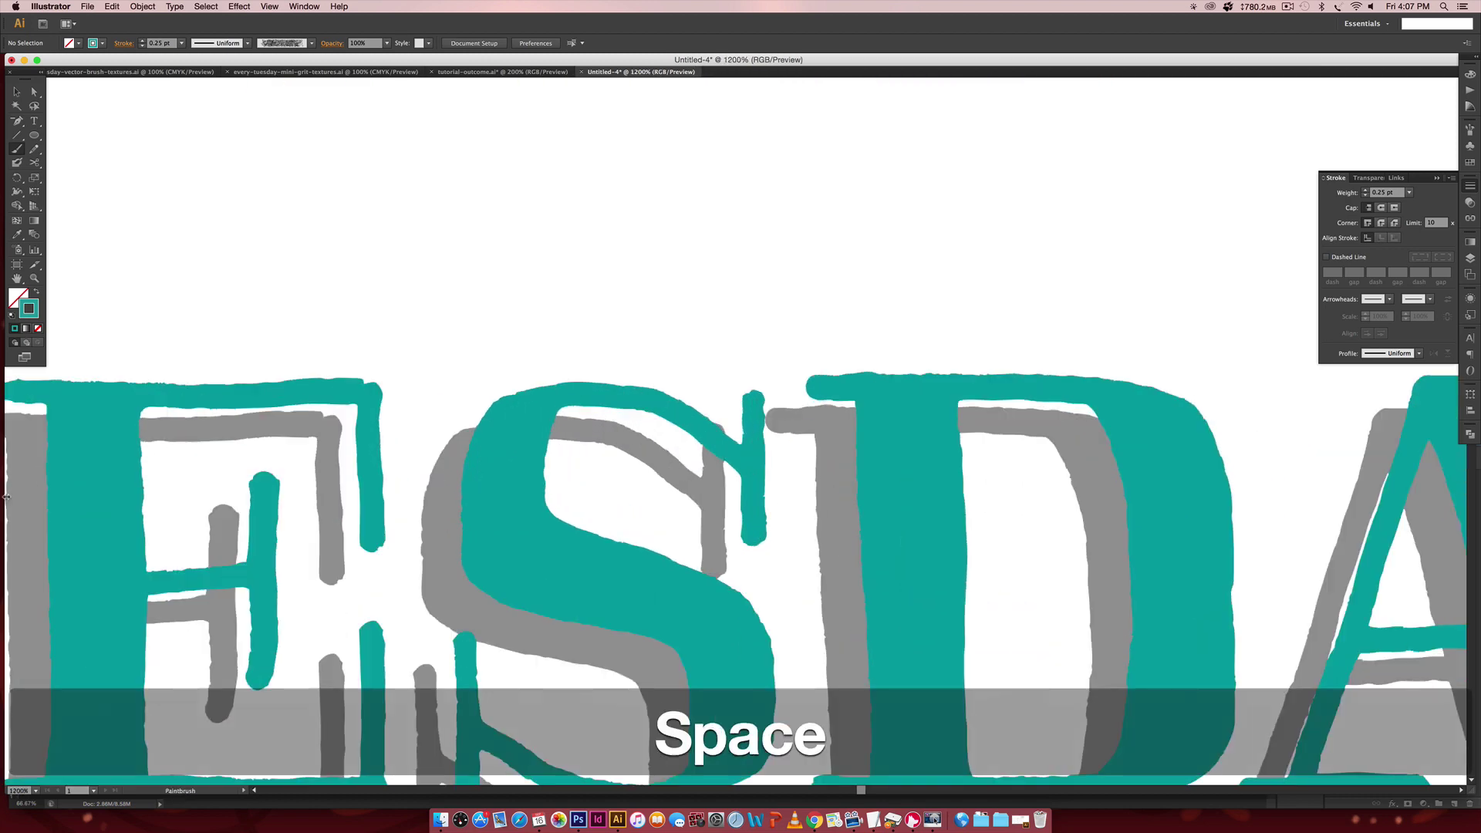
- Paint 0.25 pt grit brush strokes along the gray drop-shade guides of the T and U in the lower TUESDAY
key("super+equal")
mouse_move(695, 401)
left_mouse_down()
mouse_move(748, 405)
mouse_move(391, 463)
mouse_move(661, 406)
mouse_move(623, 378)
mouse_move(651, 387)
mouse_move(638, 363)
left_mouse_up()
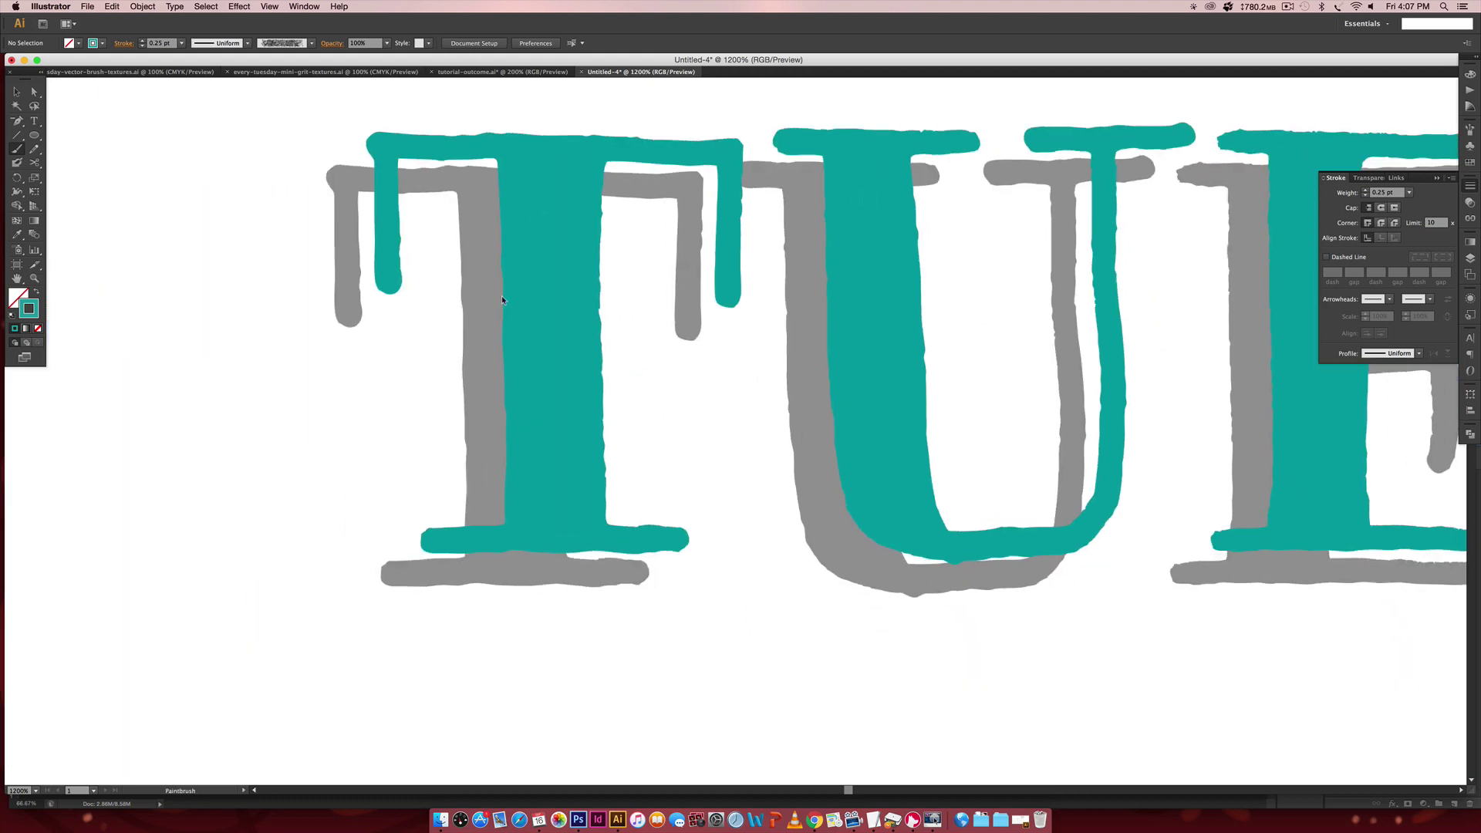
mouse_move(349, 316)
left_mouse_down()
mouse_move(488, 174)
mouse_move(593, 572)
mouse_move(667, 189)
left_mouse_up()
scroll(667, 189, "right", 5)
mouse_move(501, 181)
left_mouse_down()
mouse_move(771, 181)
mouse_move(787, 231)
mouse_move(786, 459)
left_mouse_up()
- Paint grit brush strokes over the gray guides of the lower E, covering its stem, arms, crossbar and serifs
scroll(785, 459, "right", 7)
left_click_drag(721, 194, 918, 355)
mouse_move(610, 286)
left_mouse_down()
mouse_move(887, 606)
mouse_move(925, 447)
left_mouse_up()
left_click_drag(728, 370, 787, 409)
left_click_drag(808, 295, 810, 486)
- Paint grit brush strokes along the gray guides of the lower S, covering both serifs and the curved body
scroll(810, 486, "right", 7)
left_click_drag(849, 216, 848, 308)
left_click_drag(544, 424, 555, 571)
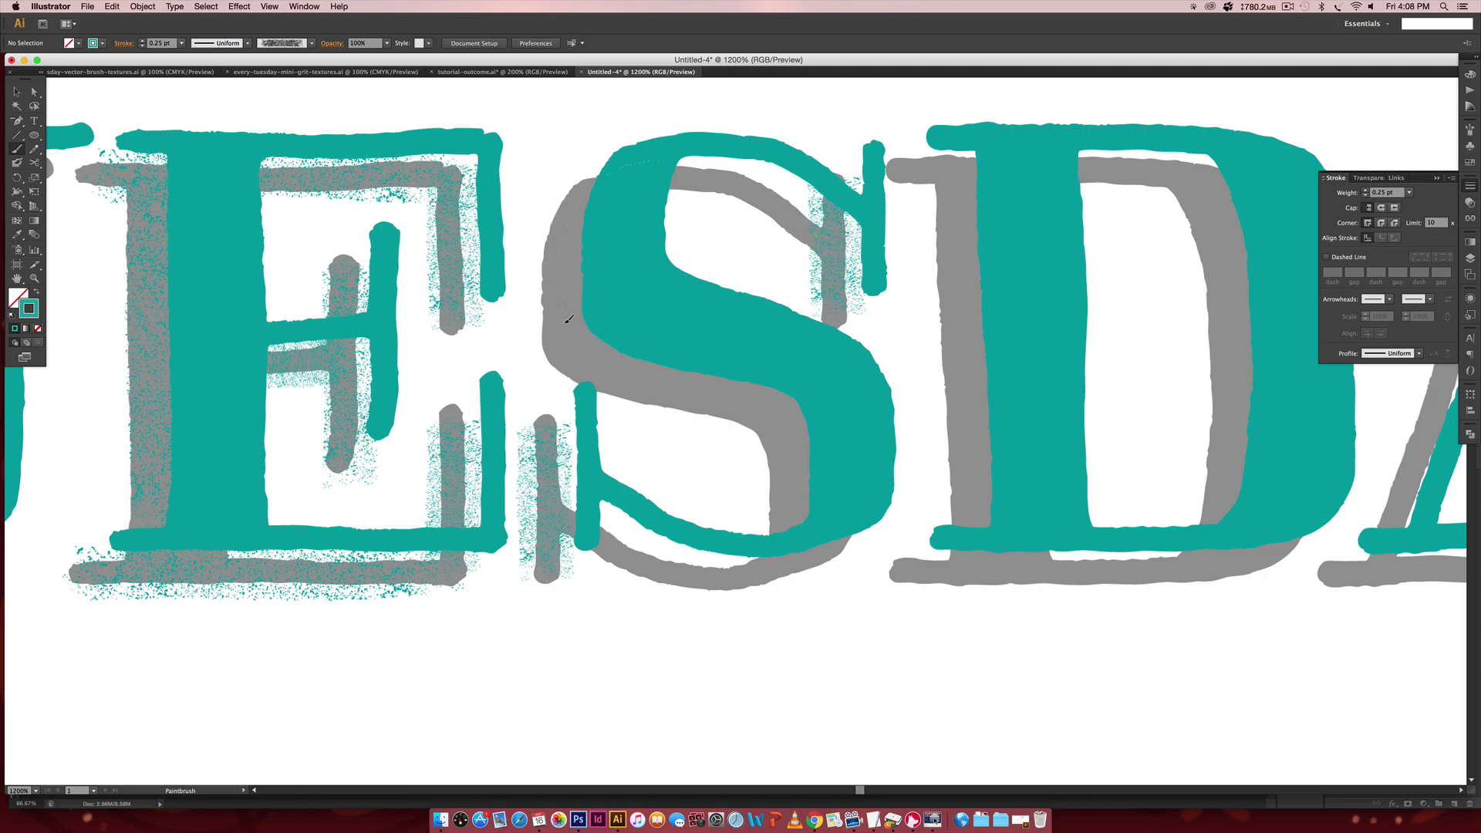
left_click_drag(555, 193, 771, 170)
mouse_move(679, 178)
left_mouse_down()
mouse_move(818, 247)
mouse_move(735, 123)
mouse_move(426, 254)
left_mouse_up()
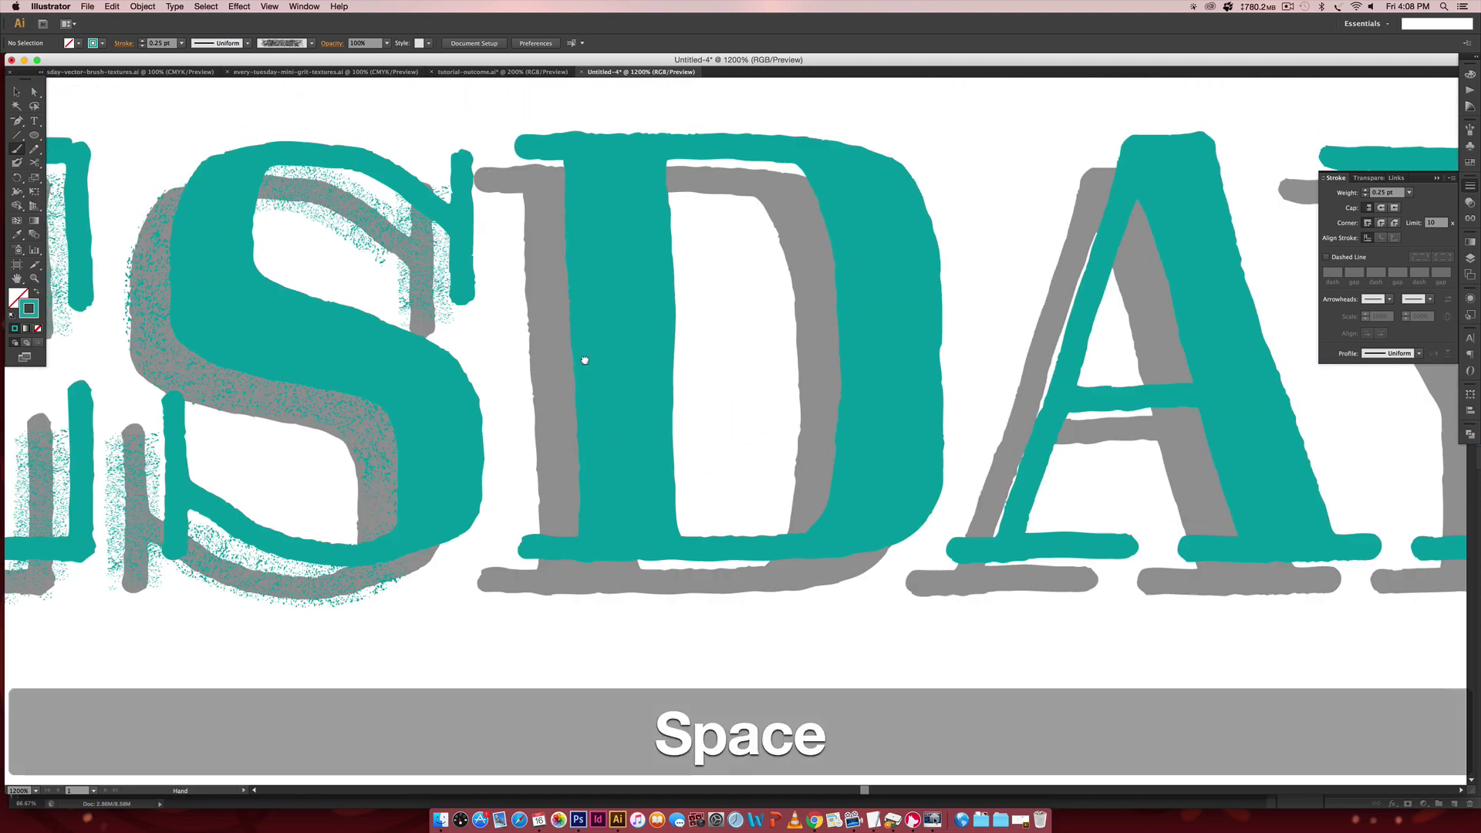
- Paint grit brush strokes along the gray guides of the lower D's stem, base and inner bowl curve
left_click_drag(779, 162, 670, 208)
left_click_drag(538, 235, 525, 462)
left_click_drag(513, 586, 790, 594)
left_click_drag(771, 166, 328, 219)
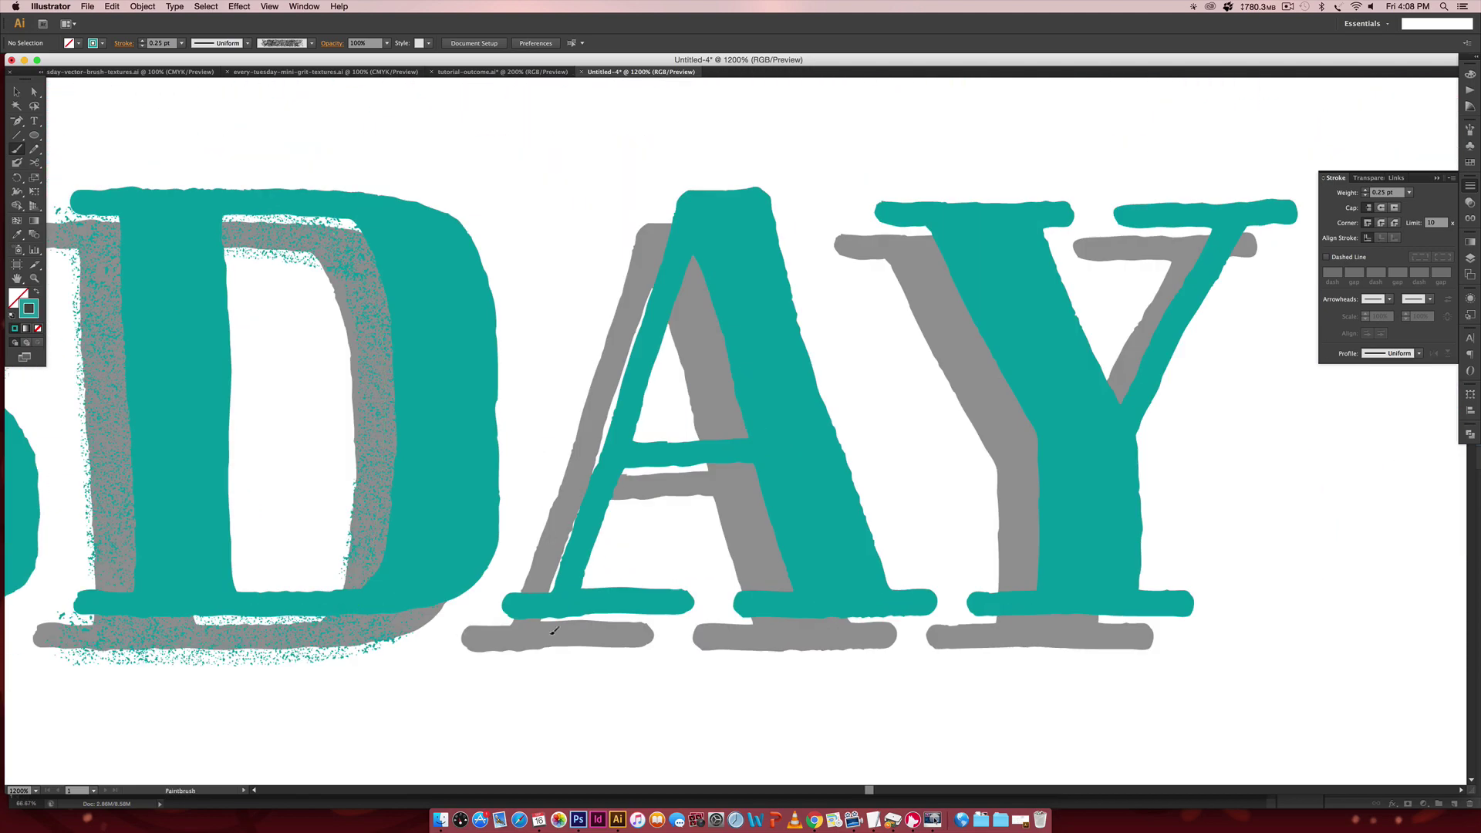
- Paint grit brush strokes over the gray guides of the lower A's two feet, both diagonals and crossbar
left_click_drag(472, 613, 633, 656)
left_click_drag(717, 613, 849, 655)
left_click_drag(658, 231, 524, 586)
left_click_drag(694, 317, 756, 566)
left_click_drag(609, 501, 718, 479)
- Paint grit brush strokes along the gray guides of the lower Y's top serifs, arms, stem and foot
left_click_drag(926, 228, 837, 285)
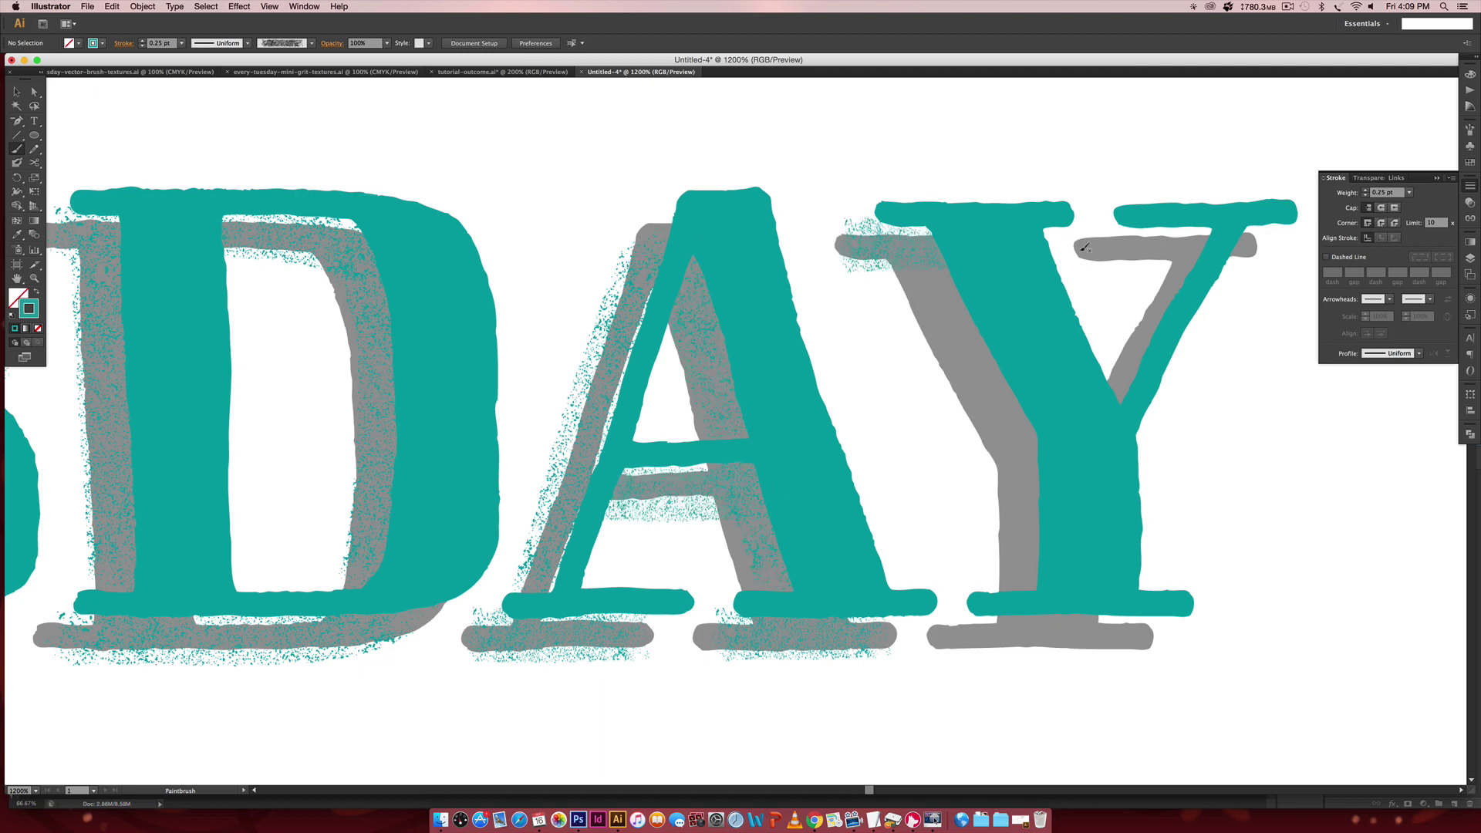
left_click_drag(1210, 231, 1079, 378)
left_click_drag(957, 254, 1013, 440)
left_click_drag(918, 312, 972, 405)
left_click_drag(952, 628, 1072, 655)
left_click_drag(1176, 262, 1099, 386)
left_click_drag(995, 370, 945, 470)
- Hide the guides layer and bring both TUESDAY letterings and the color circles into view to compare the textured shades
key("super+minus")
key("super+minus")
key("super+minus")
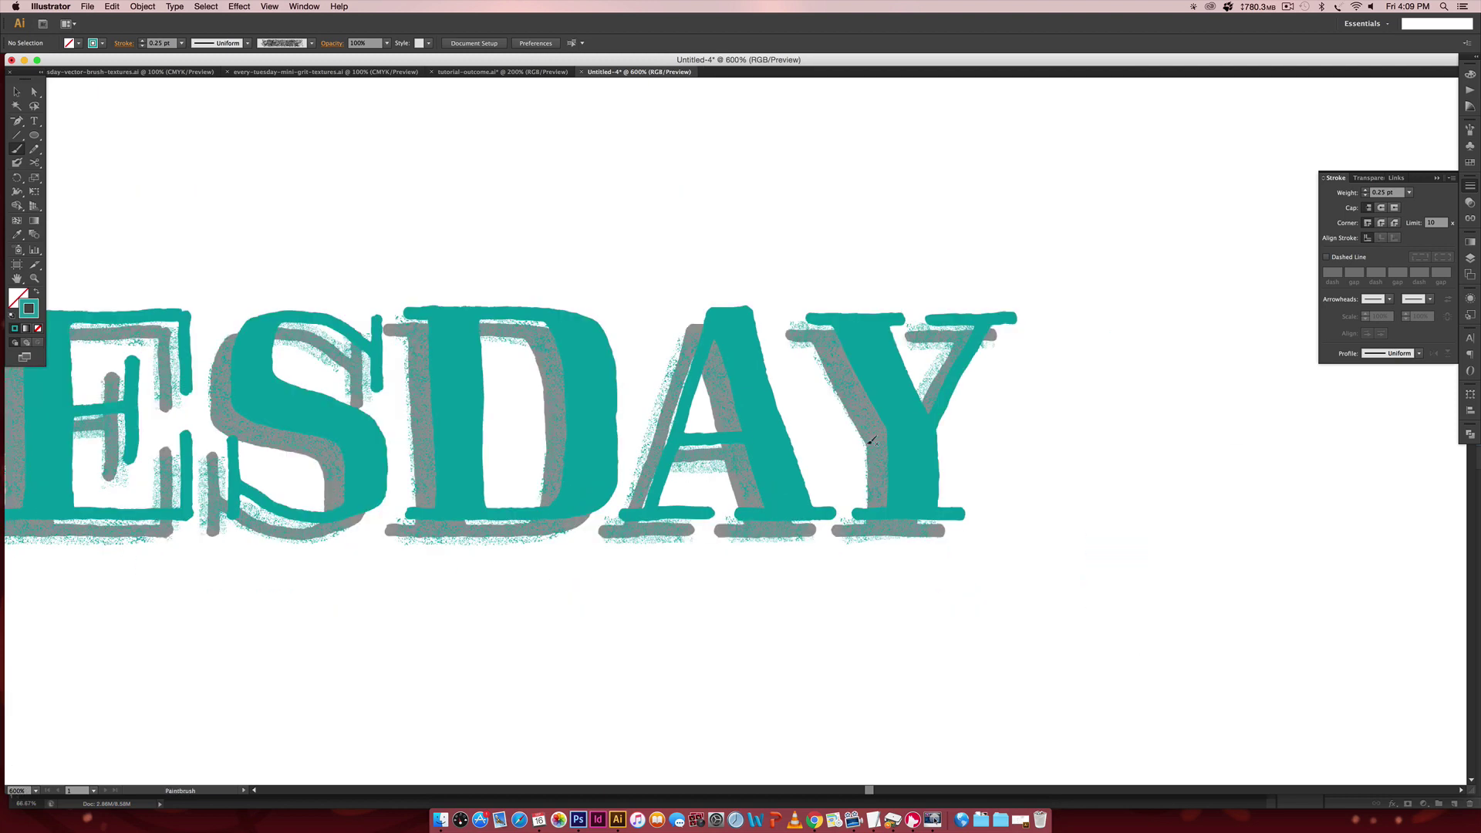
key("v")
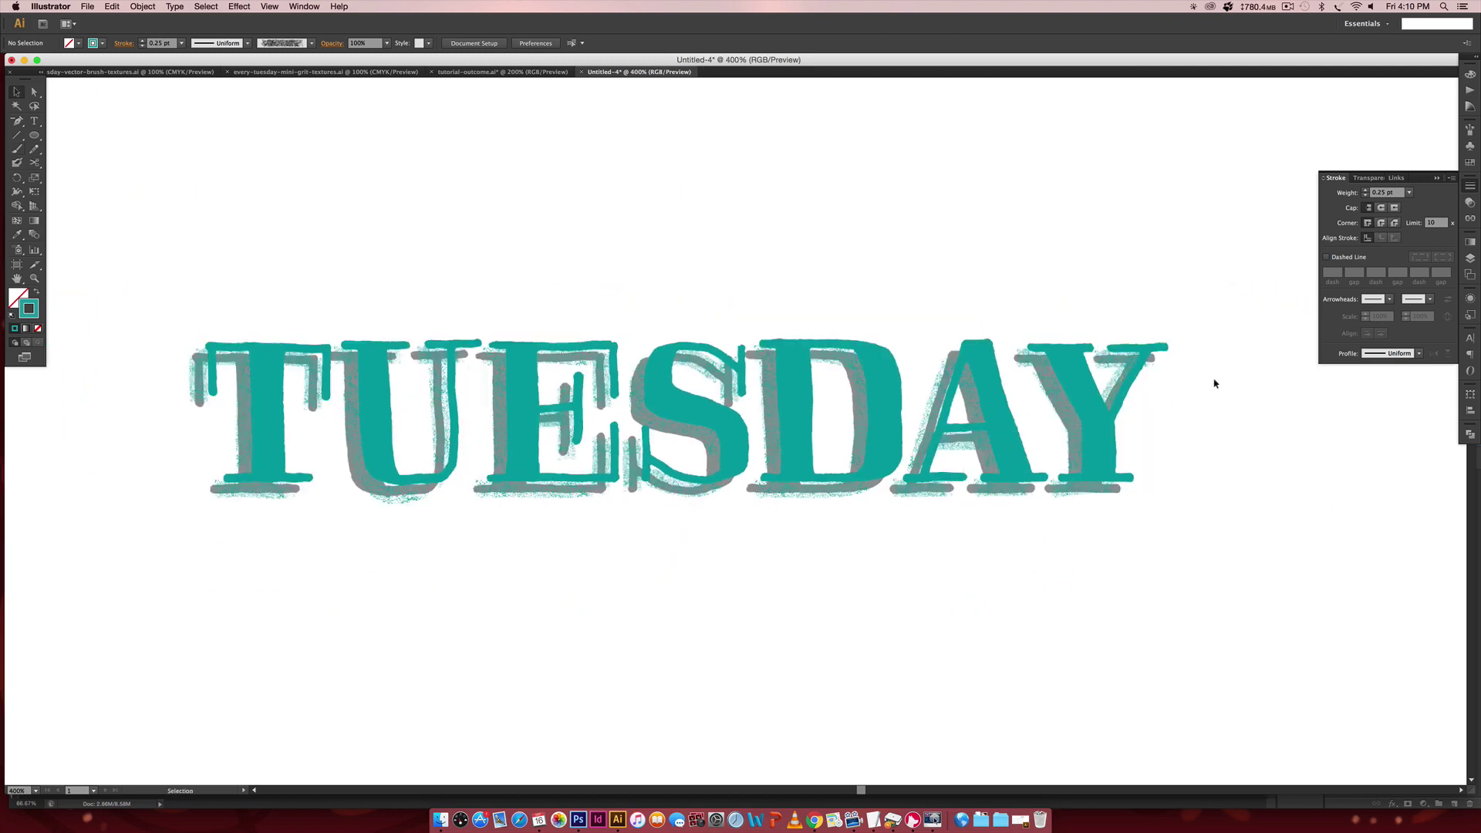
left_click(1470, 258)
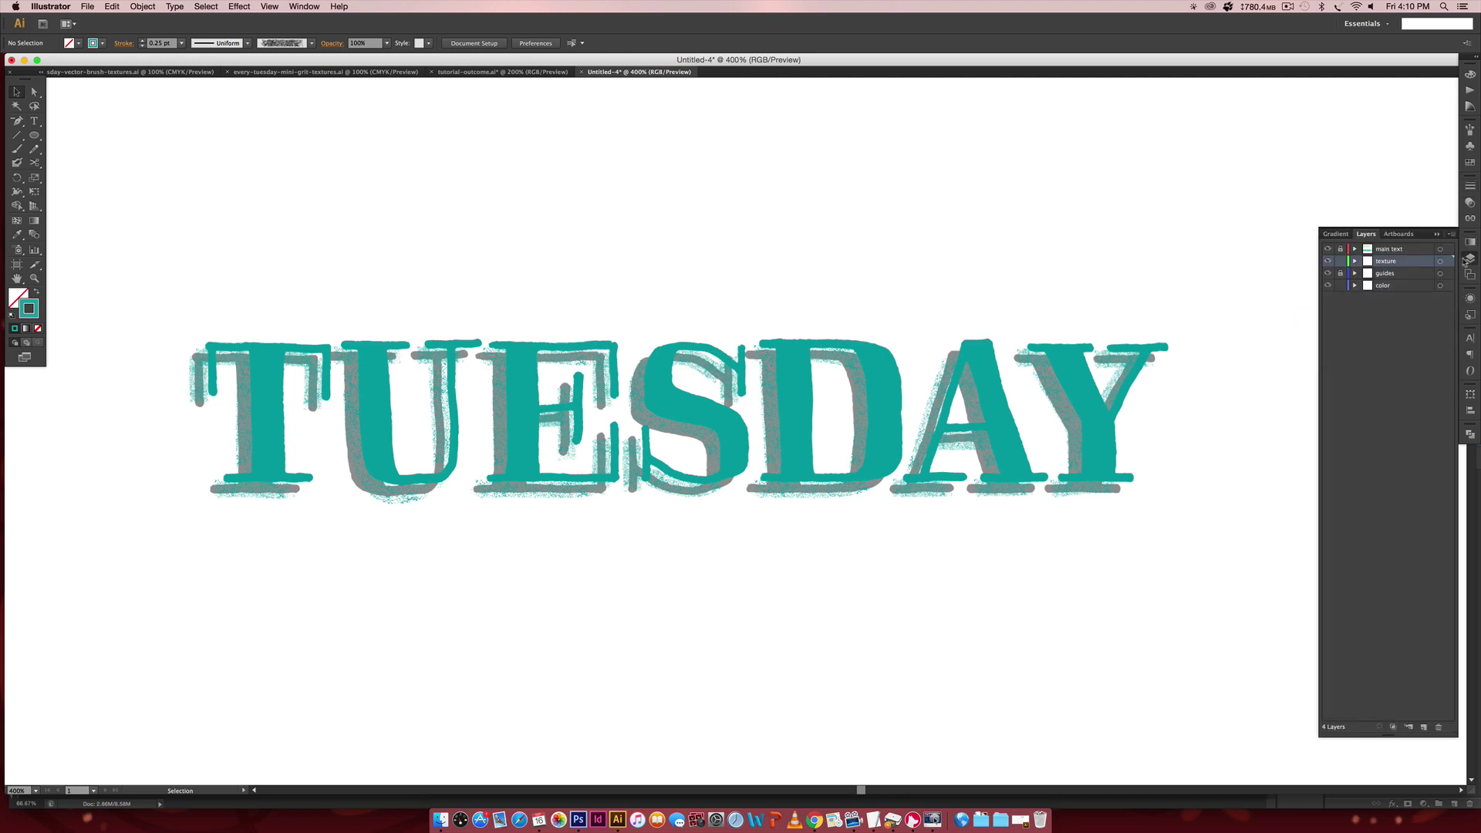
left_click(1328, 274)
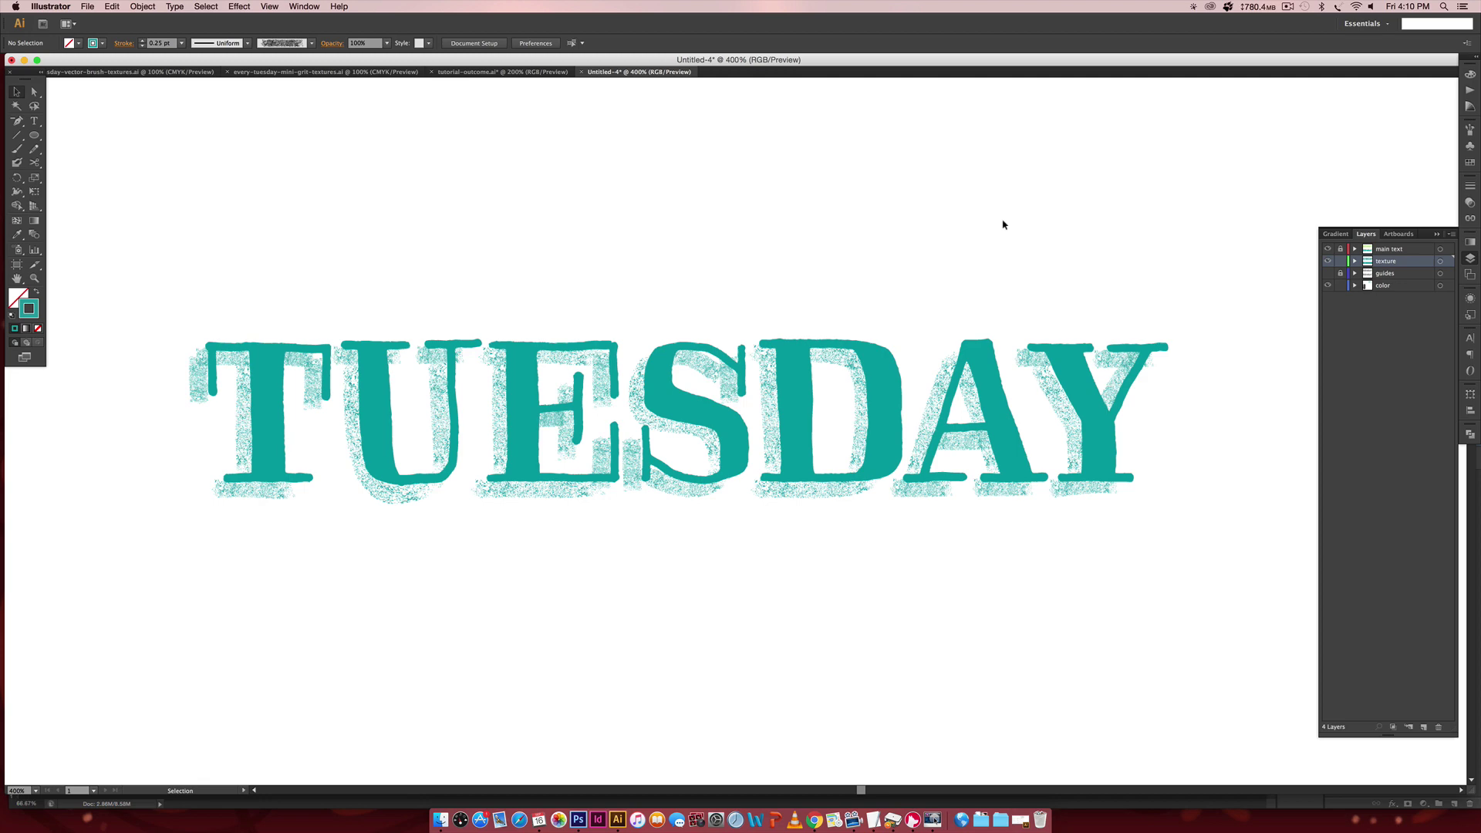
key("super+minus")
key("space")
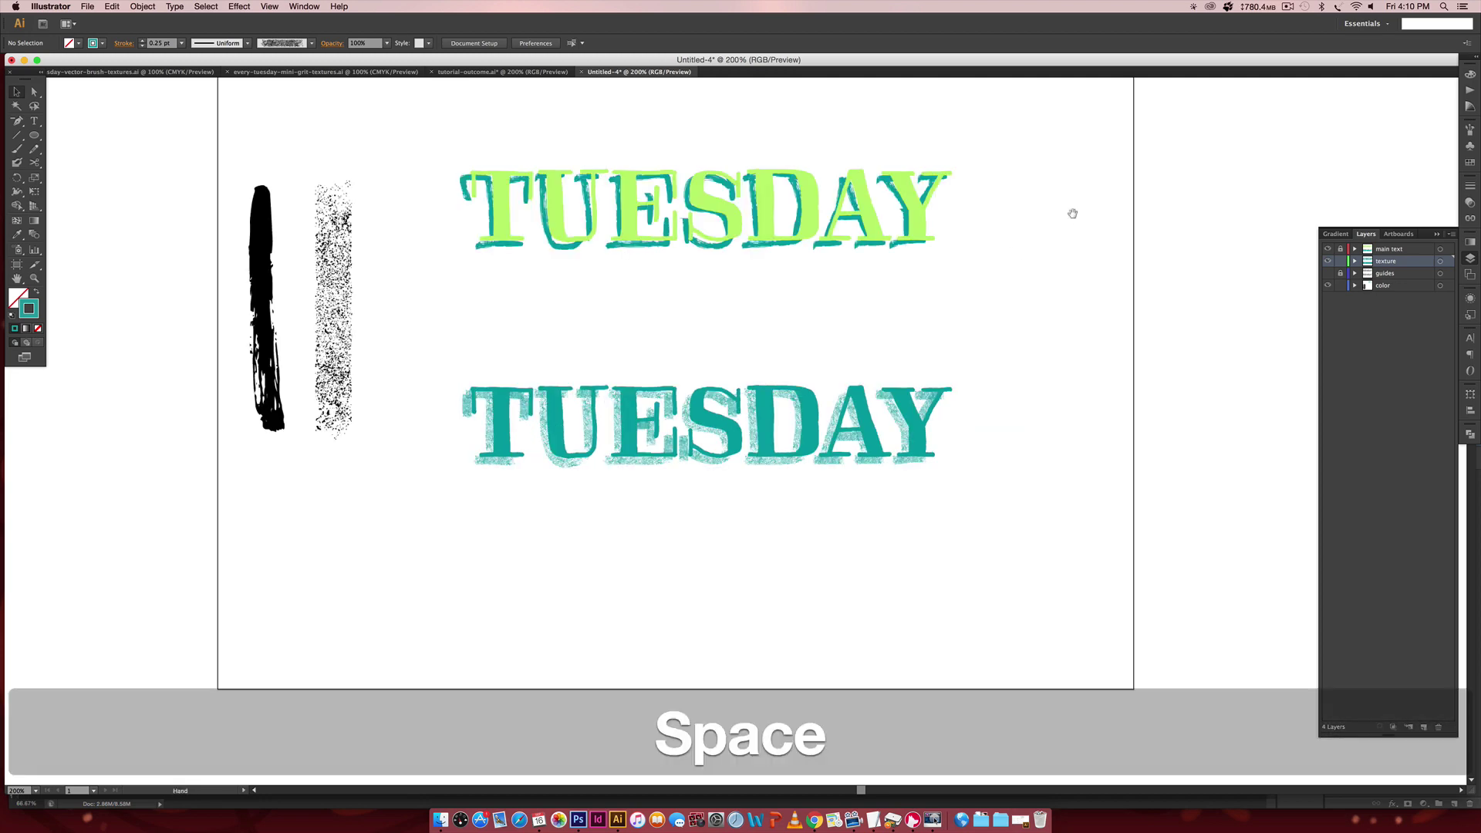
left_click_drag(1071, 211, 1032, 319)
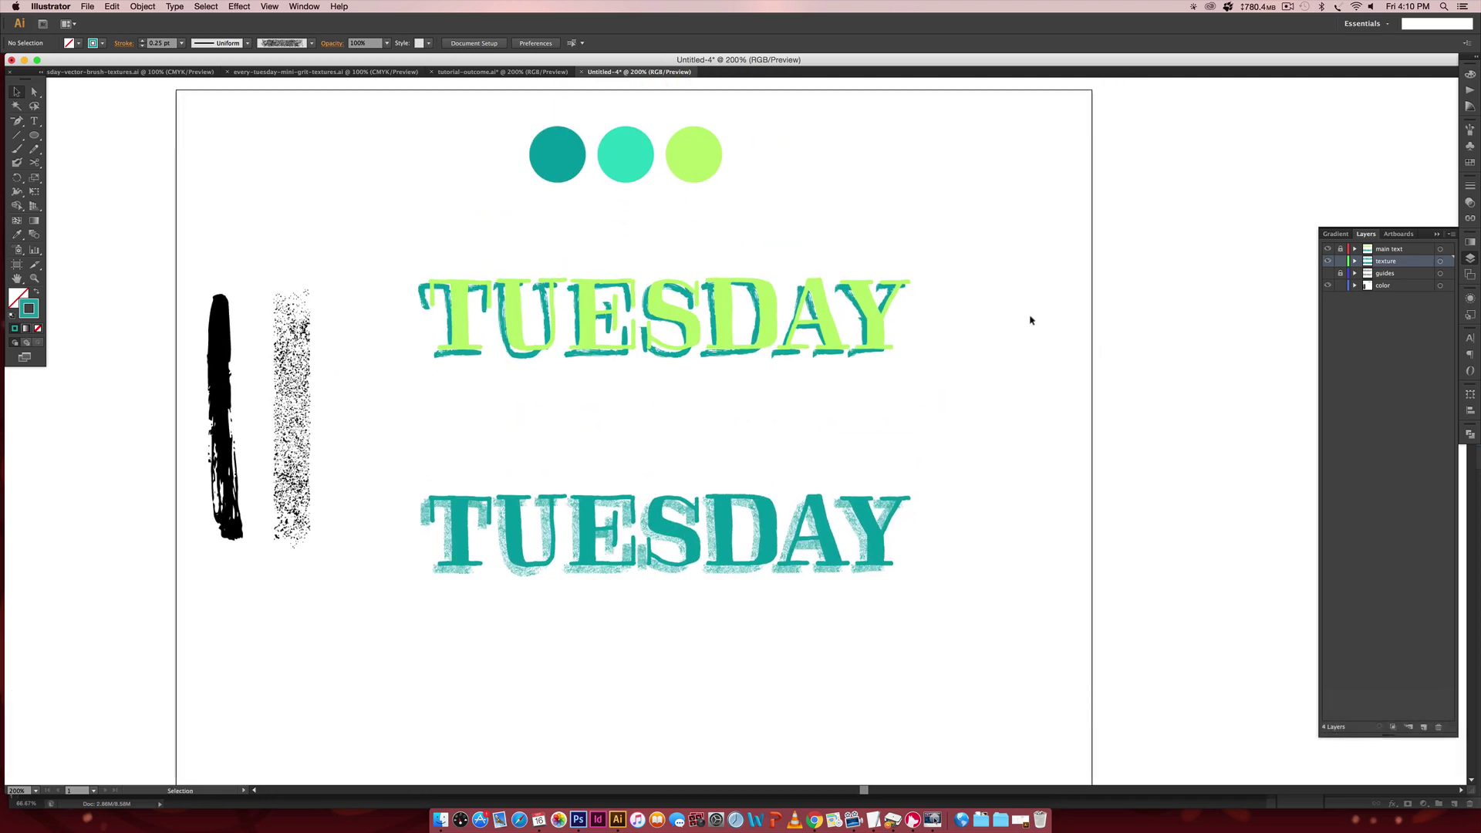